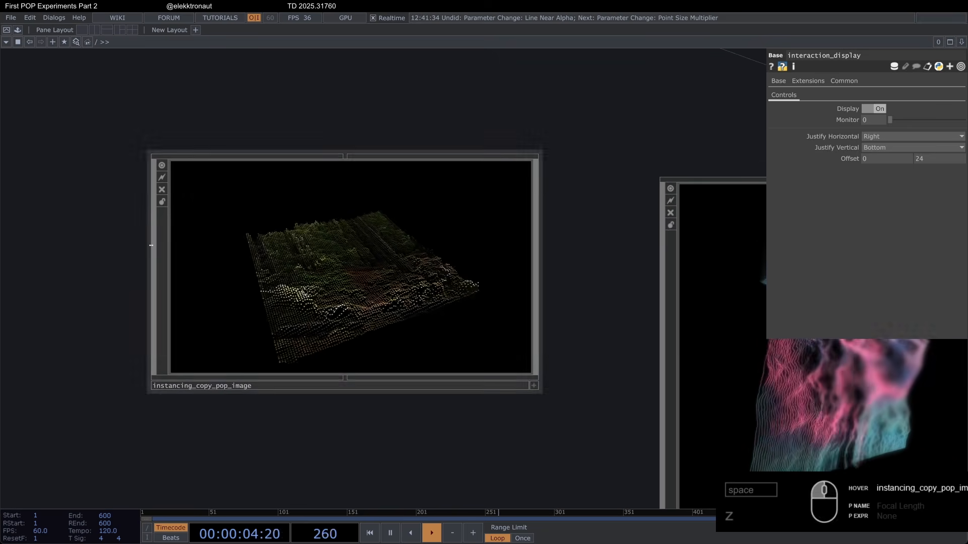
Step: Look over the instancing_copy_pop_image, line_distortion, interactive_particles and recursive_fractals_exp example components, viewing the particles full screen
scroll(154, 251, up, 2)
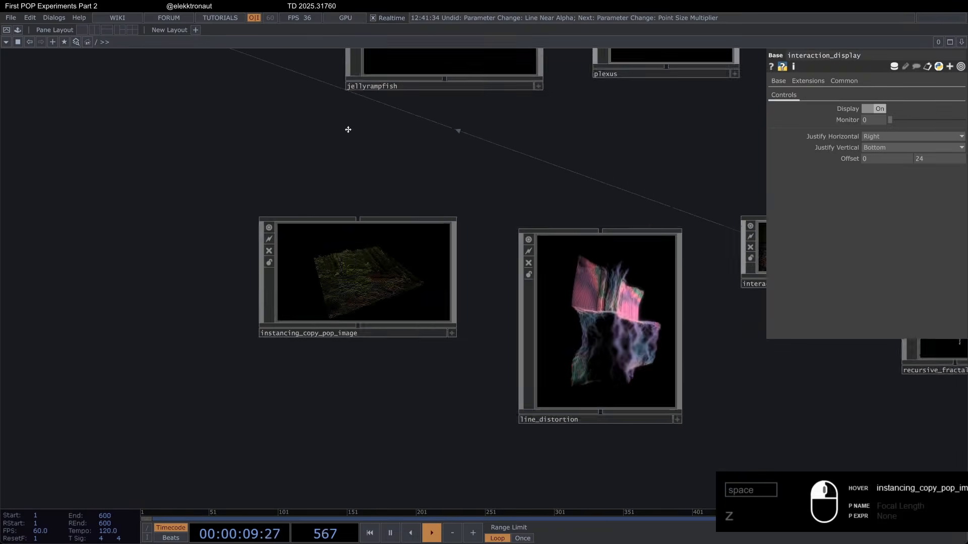
scroll(349, 130, up, 4)
scroll(514, 298, down, 2)
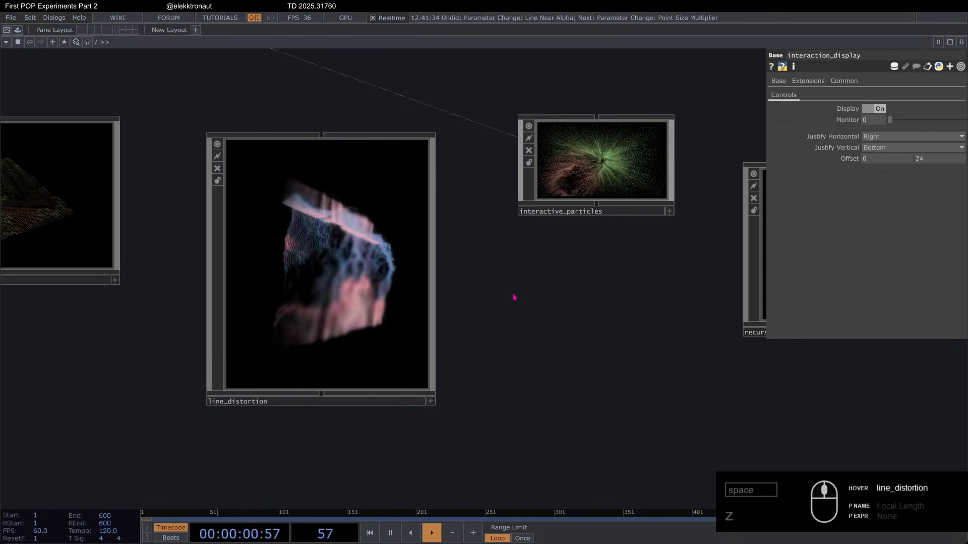
scroll(471, 255, up, 3)
key(F1)
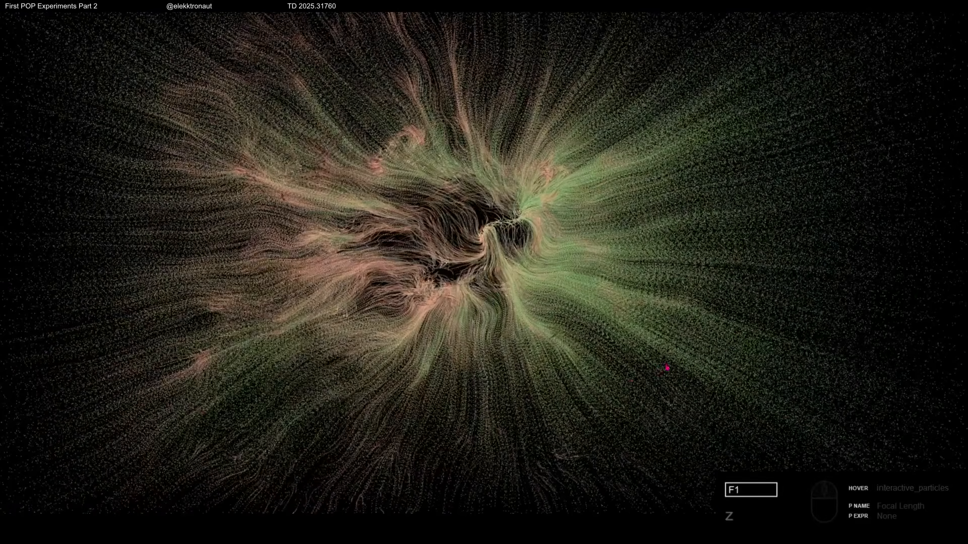
key(Escape)
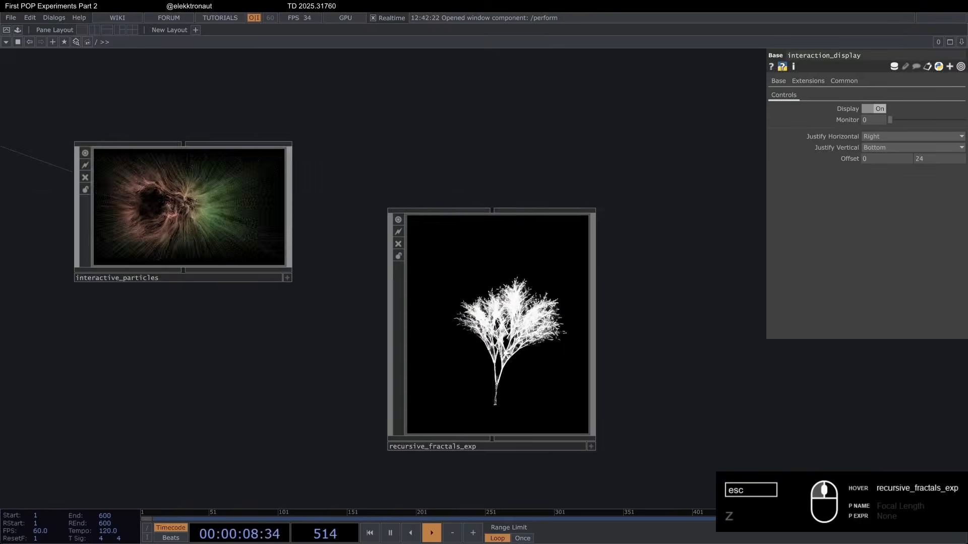
scroll(495, 239, up, 5)
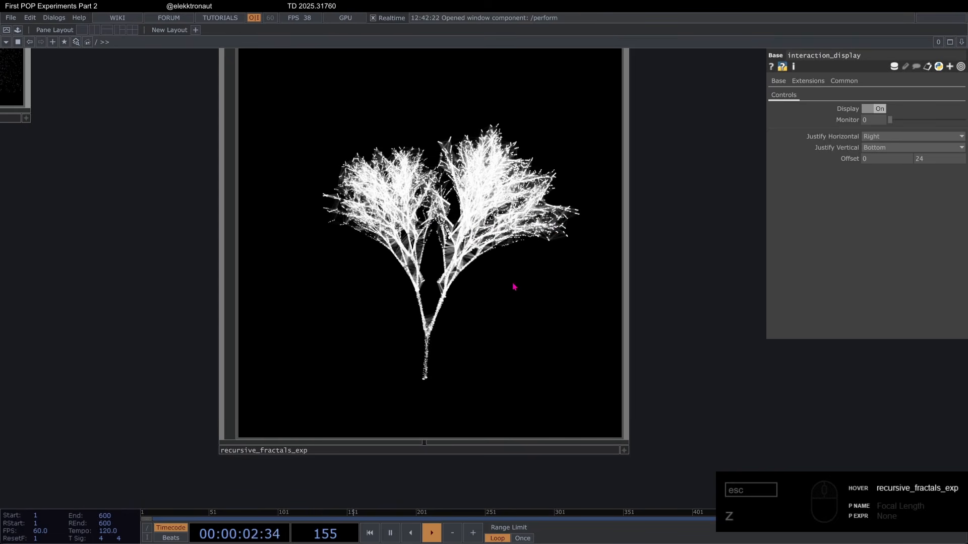
scroll(545, 287, down, 15)
drag(418, 354, 418, 363)
scroll(373, 240, up, 3)
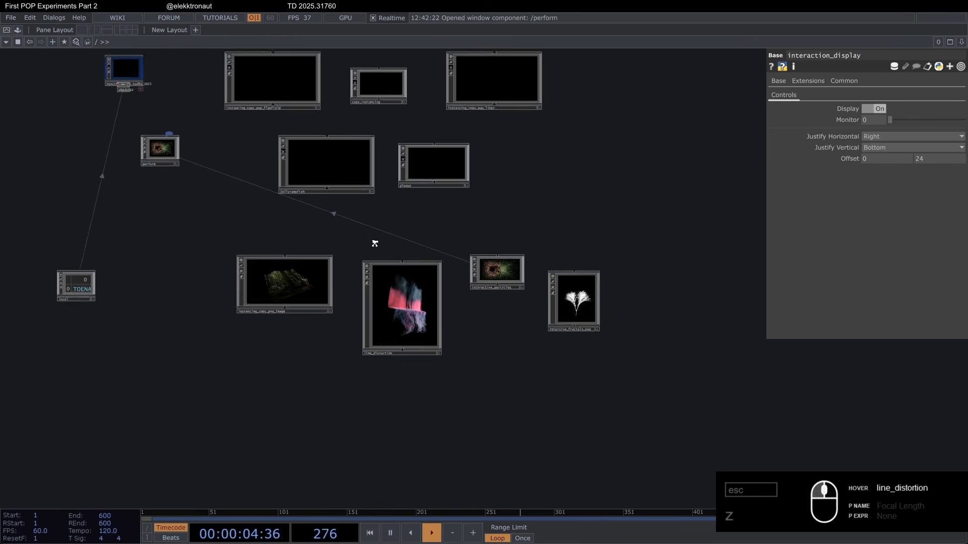
scroll(411, 234, up, 3)
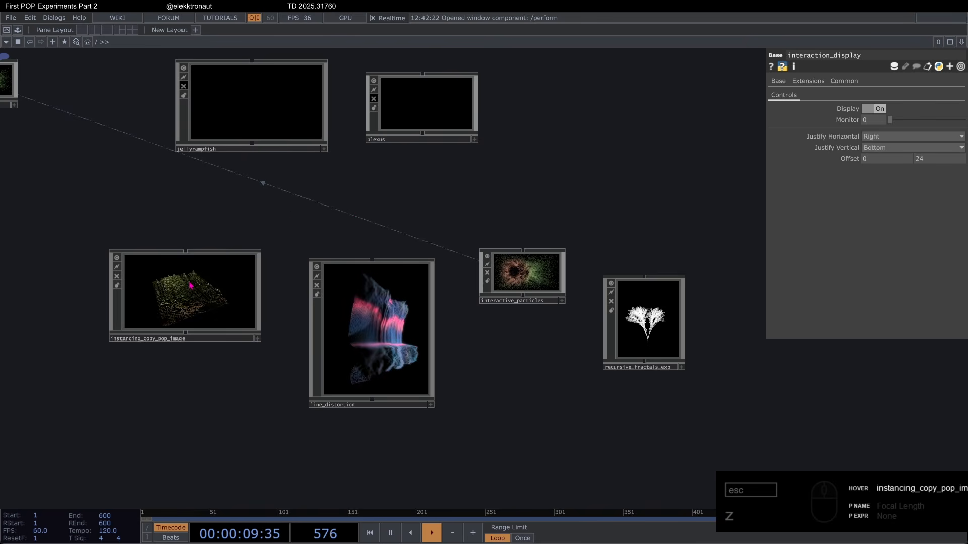
Step: Inside instancing_copy_pop_image, delete the grid, lookup, copy and image-processing operators, keeping the two video sources and the render setup
scroll(188, 281, up, 10)
scroll(188, 280, up, 3)
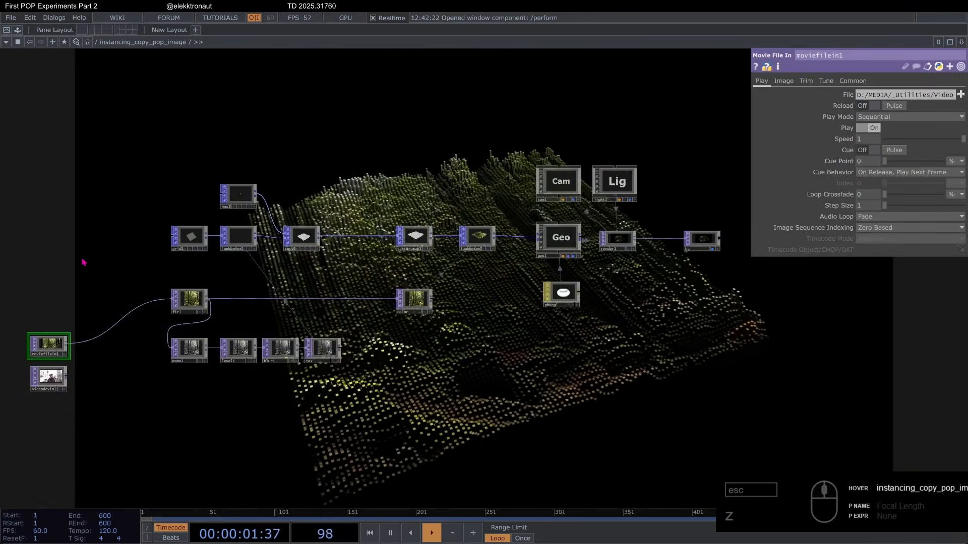
drag(163, 130, 509, 389)
key(Delete)
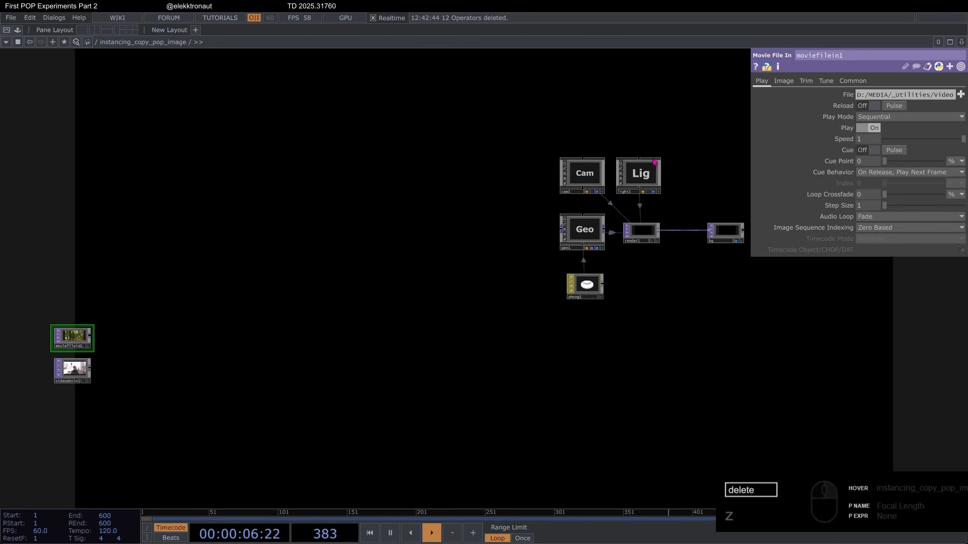
Step: Examine the remaining render setup, including the parameters of geo1 and the shadow settings of light1
scroll(653, 160, up, 4)
drag(602, 125, 472, 129)
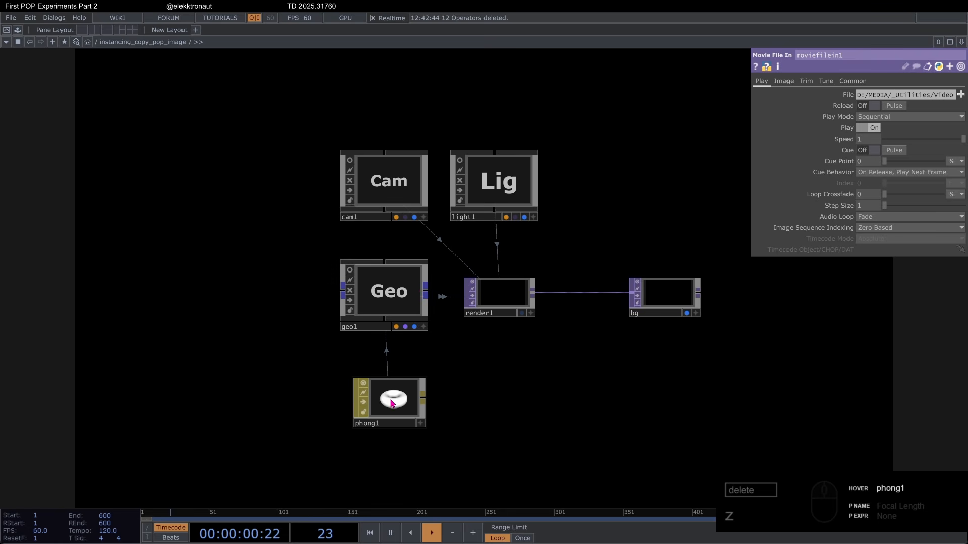
click(389, 301)
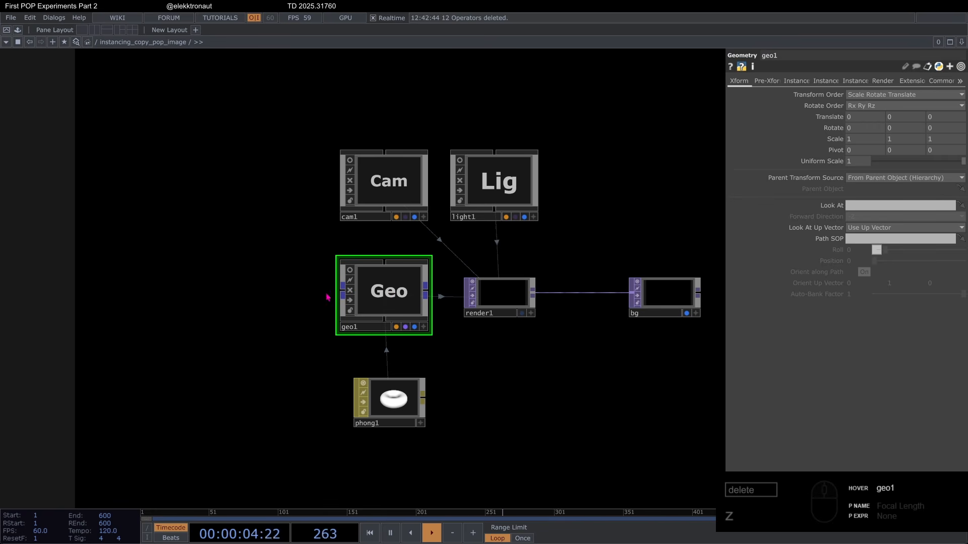
right_click(208, 272)
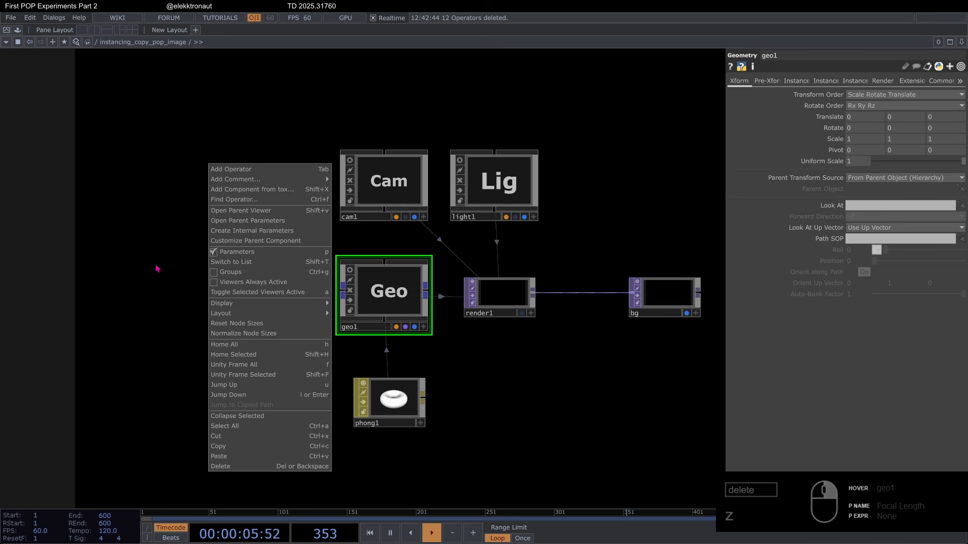
click(152, 230)
right_click(225, 282)
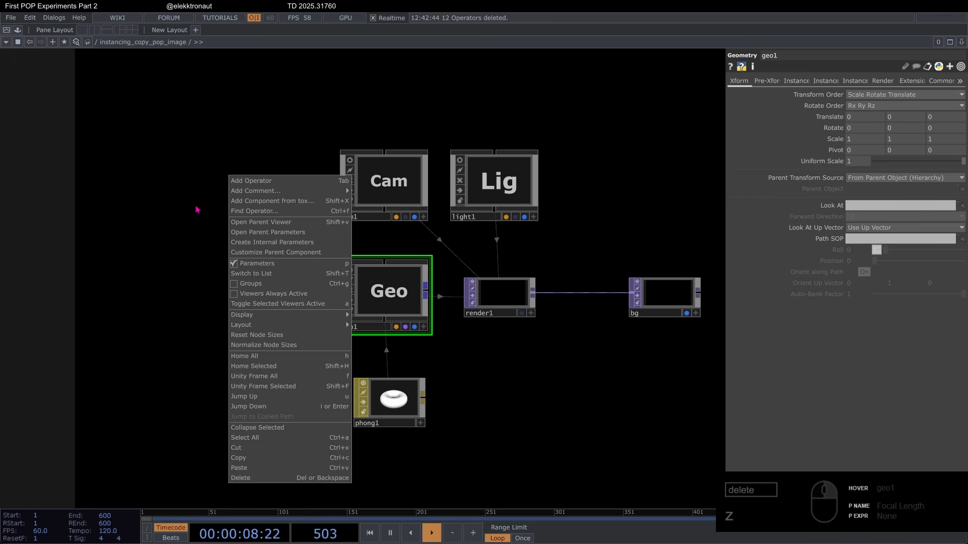
click(177, 214)
double_click(207, 249)
click(25, 118)
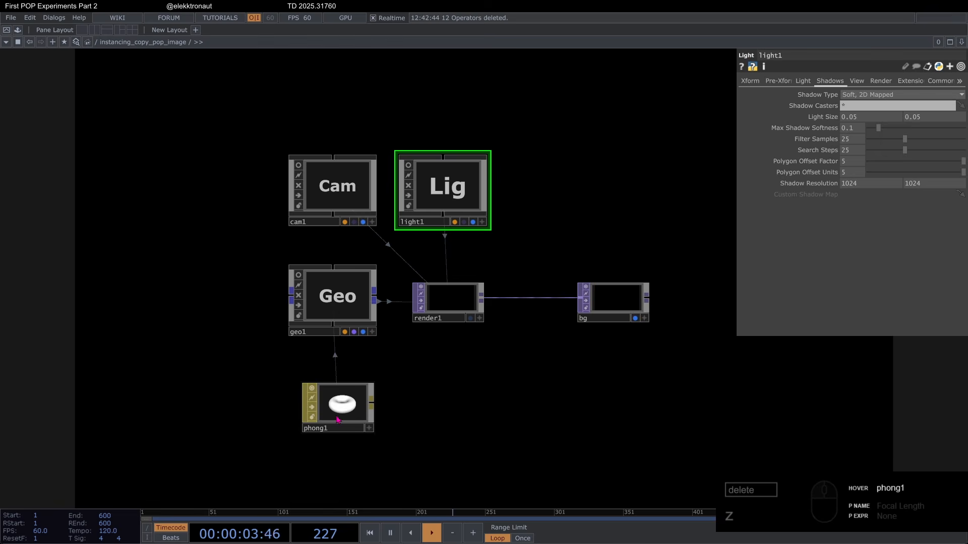
Step: Move phong1 closer beneath geo1 and show the transform parameters of cam1
drag(344, 408, 349, 391)
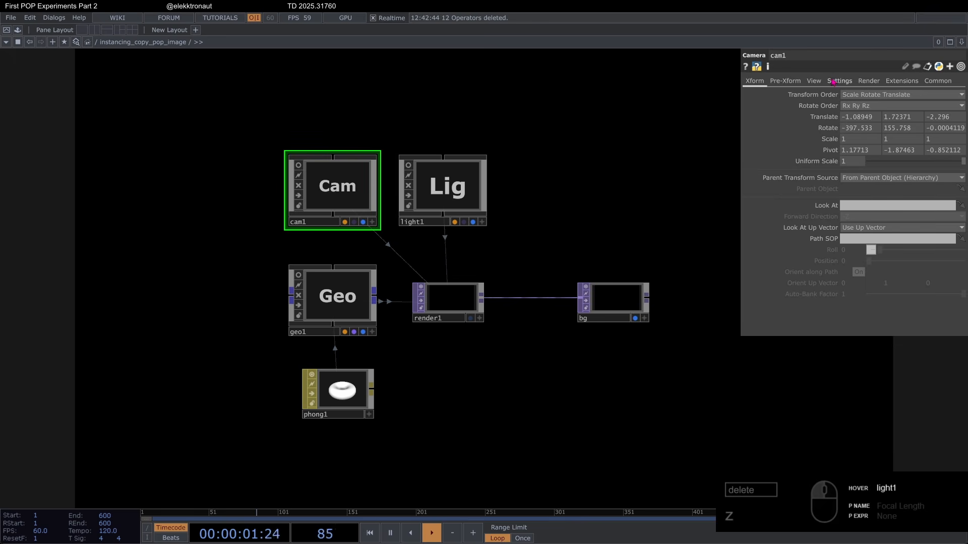
click(839, 81)
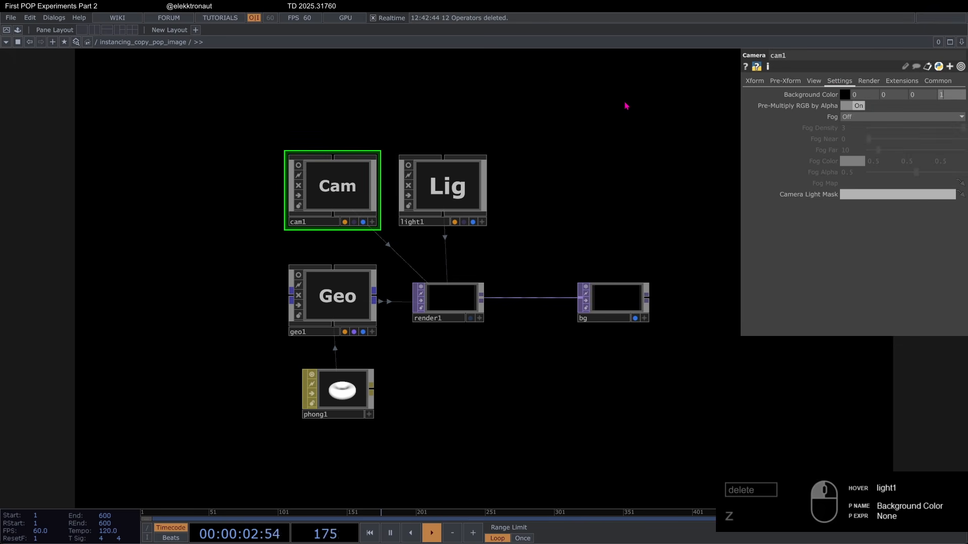
click(754, 81)
scroll(502, 255, down, 3)
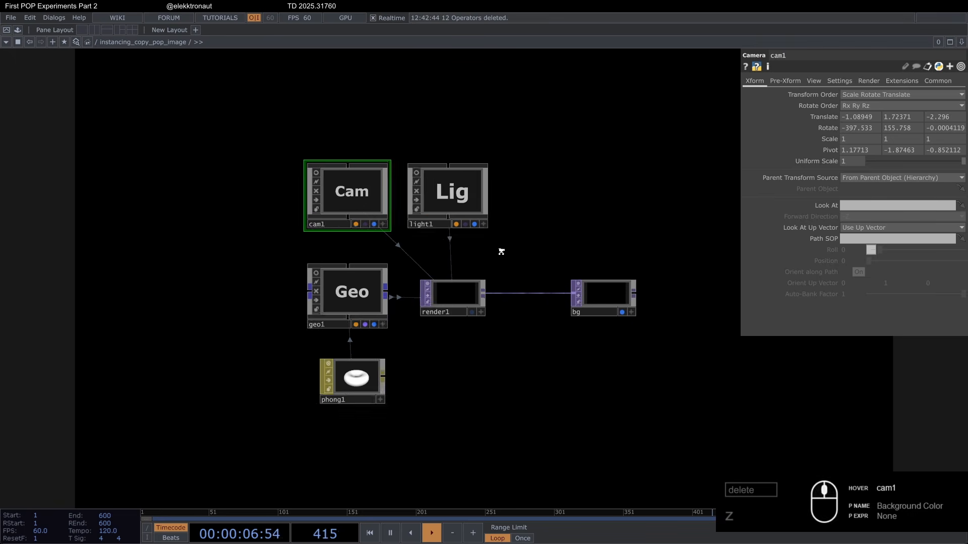
Step: Bypass the videodevin1 source and select moviefilein1 as the video source
drag(415, 204, 451, 204)
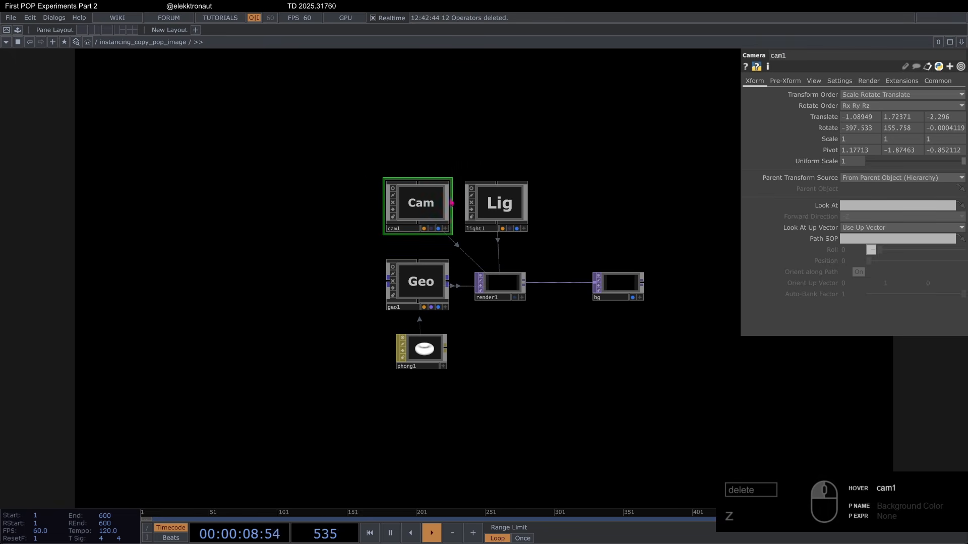
scroll(376, 217, down, 3)
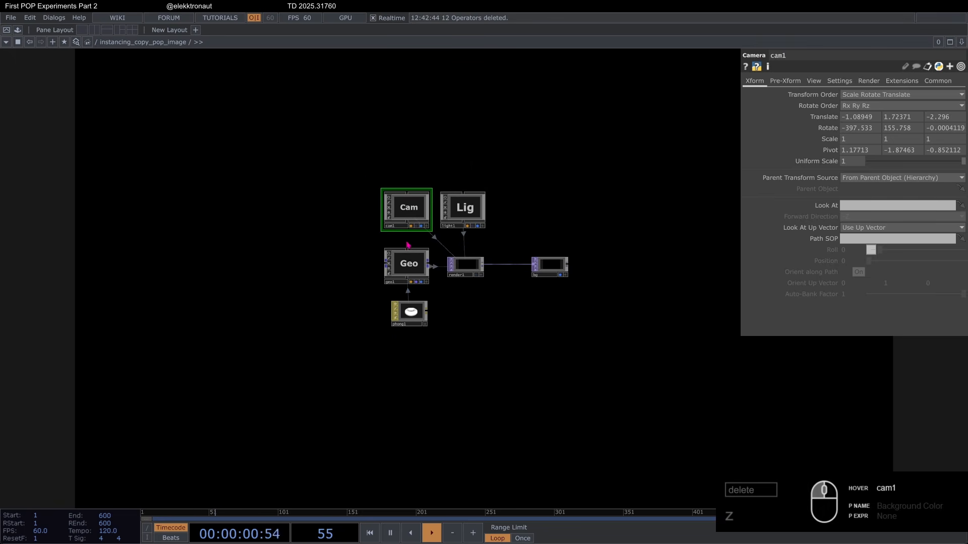
drag(276, 277, 458, 269)
scroll(86, 390, up, 5)
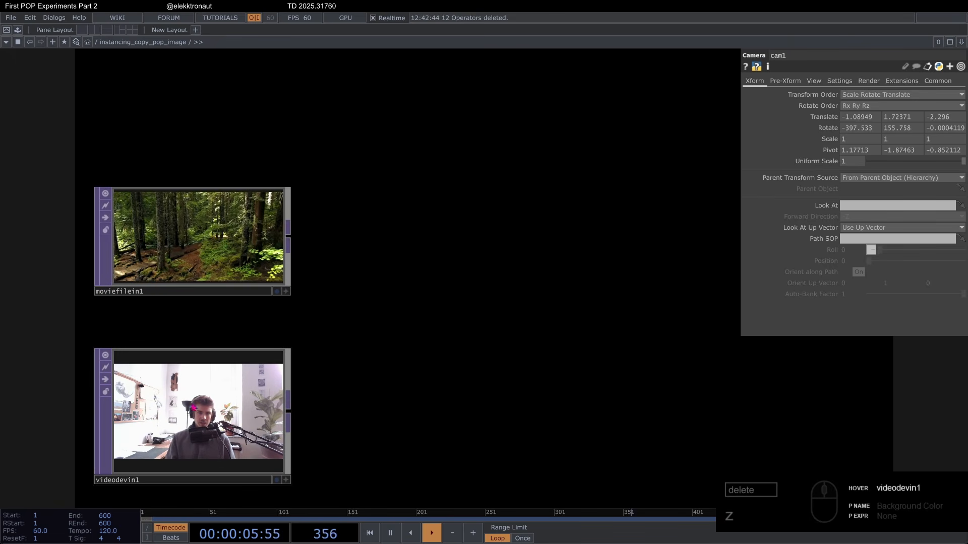
scroll(129, 398, down, 2)
click(194, 302)
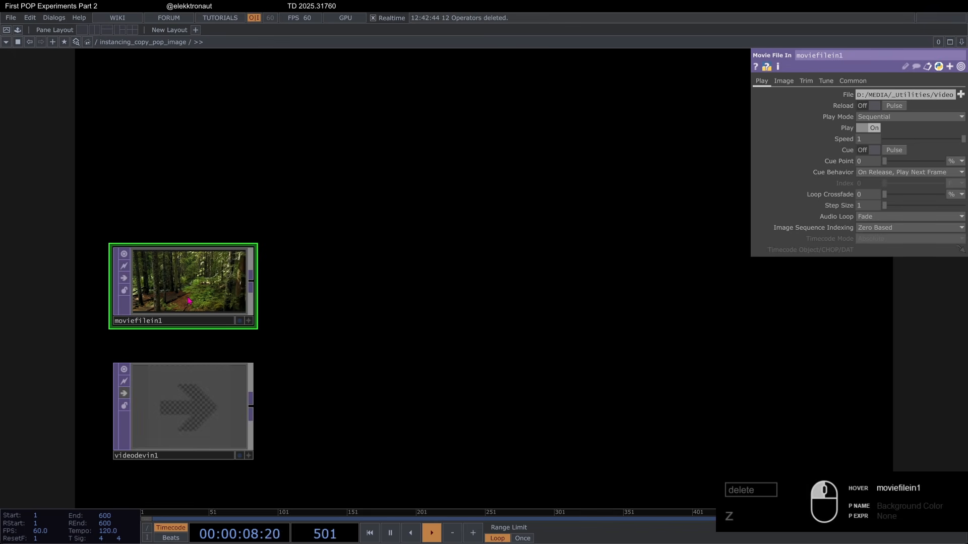
Step: Examine the forest footage playing in moviefilein1
scroll(194, 292, up, 4)
scroll(188, 281, down, 3)
drag(153, 201, 183, 202)
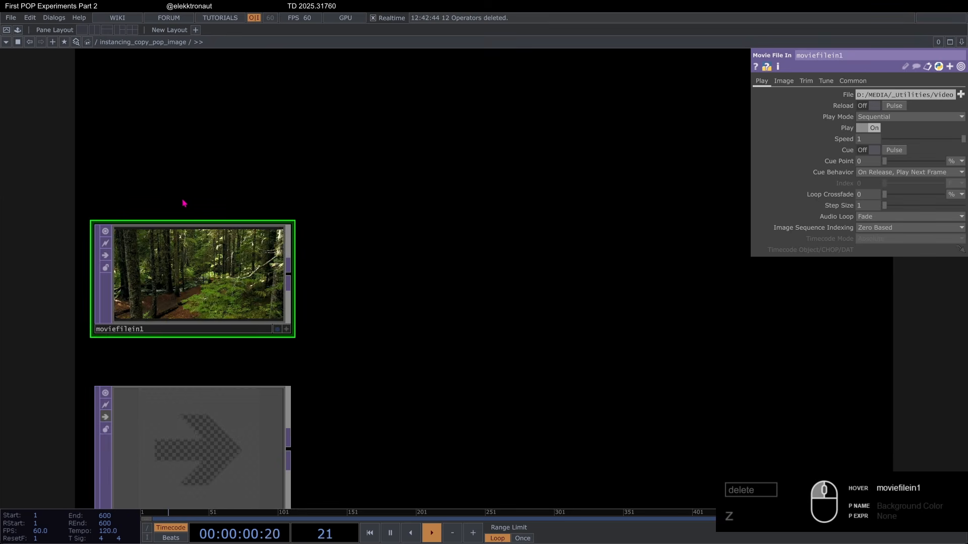
scroll(147, 289, up, 3)
scroll(192, 256, down, 3)
scroll(192, 255, up, 3)
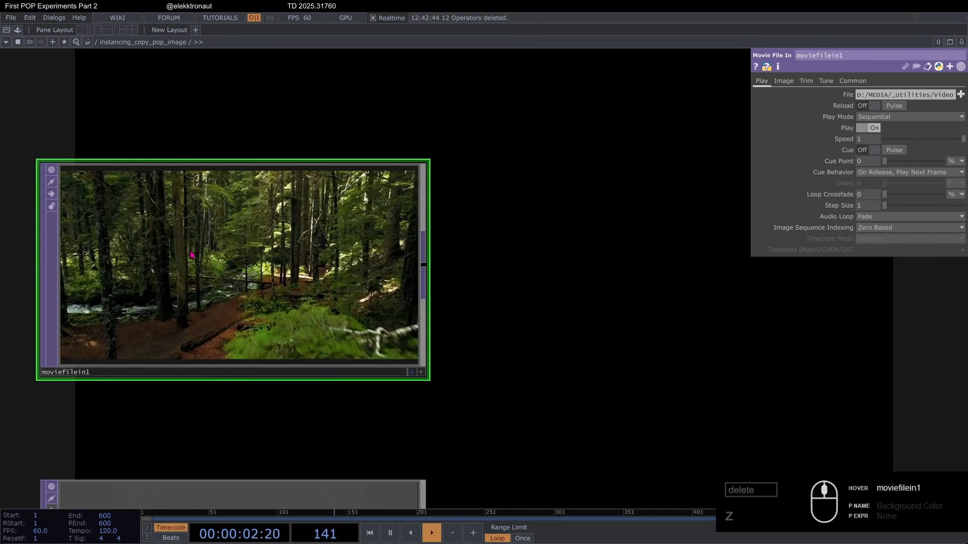
scroll(190, 252, down, 3)
scroll(244, 201, down, 5)
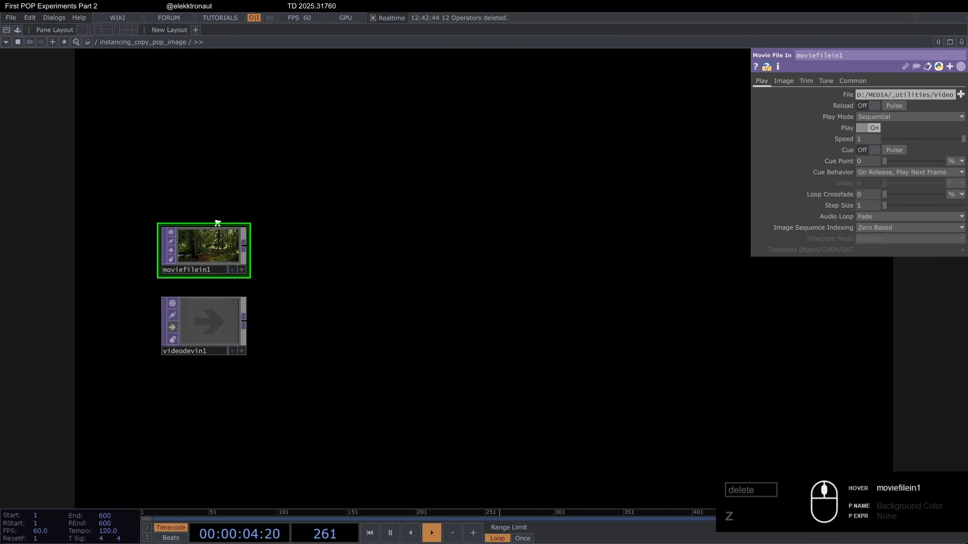
Step: Add a Grid POP to the network above the video sources
key(Tab)
text(gr)
click(178, 67)
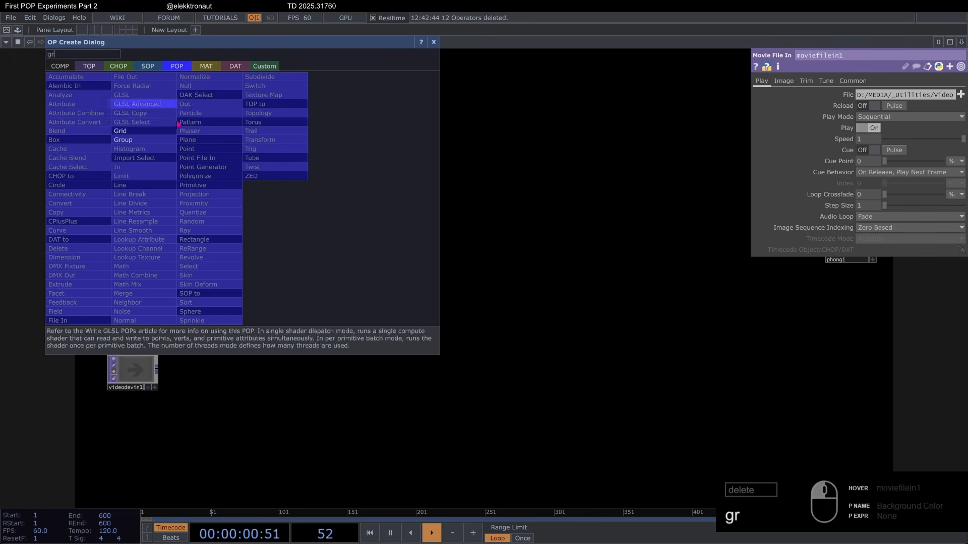
click(154, 131)
click(258, 192)
scroll(249, 165, up, 5)
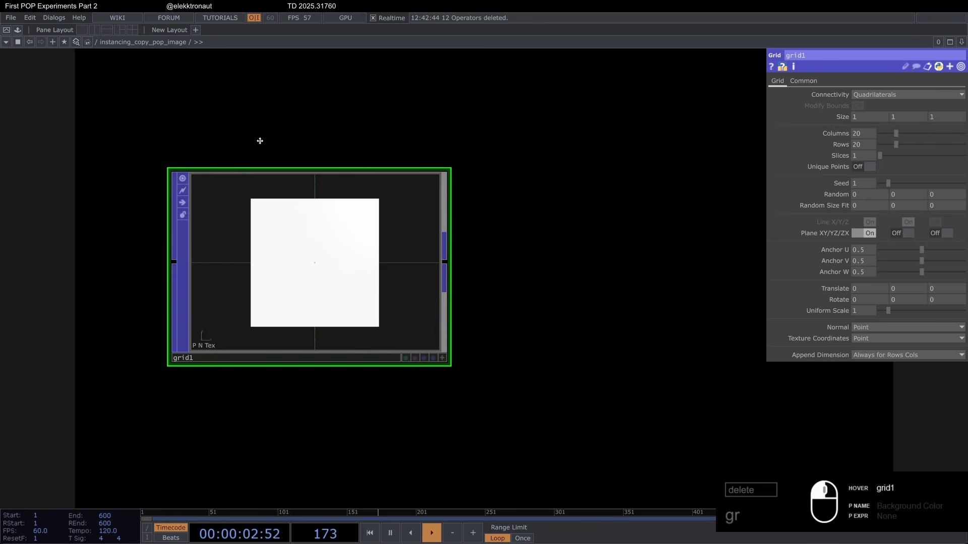
Step: Display grid1 as a wireframe in its active viewer and set its X rotation to 90
key(a)
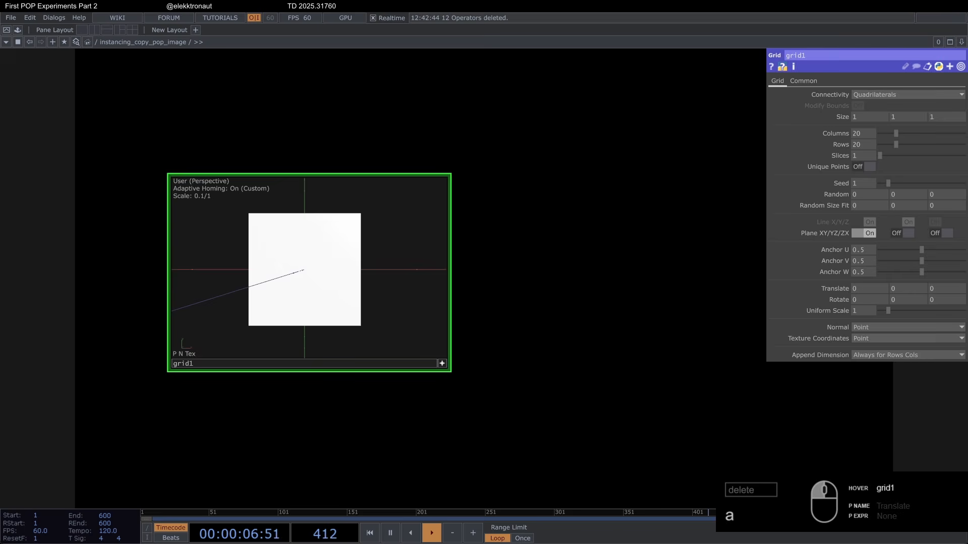
key(w)
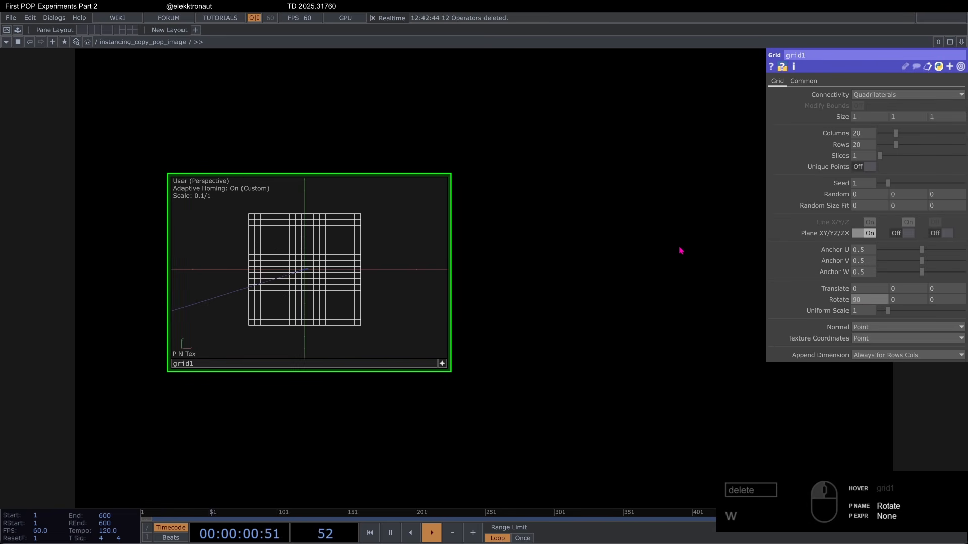
key(Return)
drag(448, 290, 353, 300)
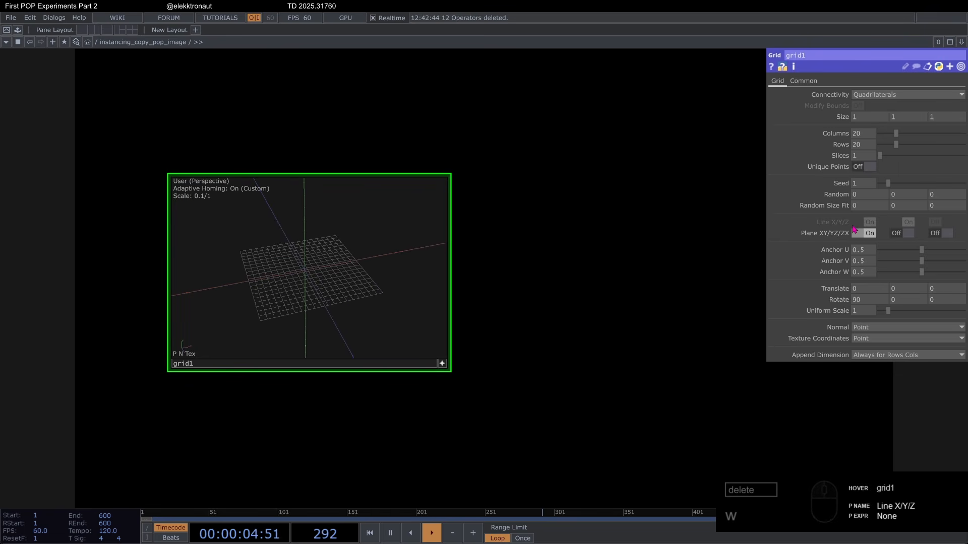
Step: Set grid1 to 100 columns and 100 rows with a uniform scale of 2
text(1)
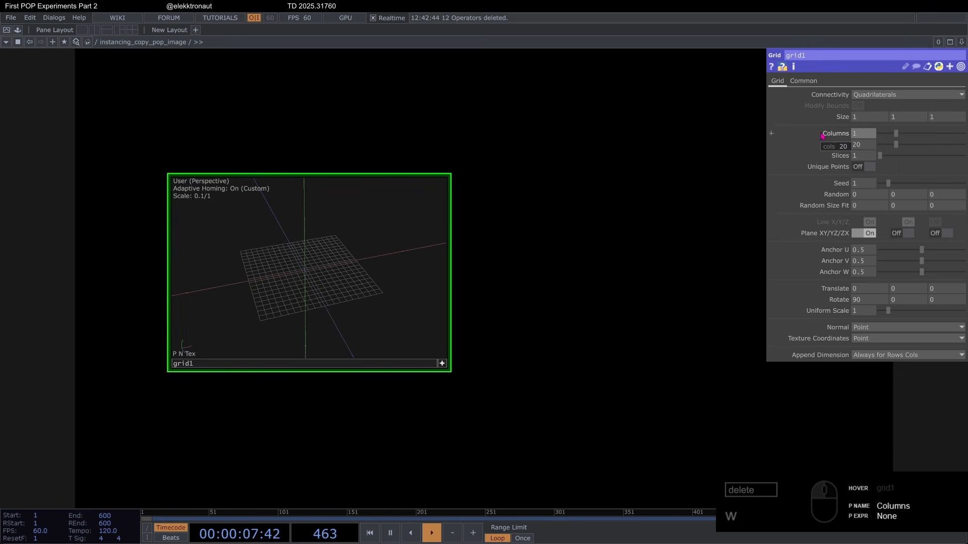
text(00)
key(Return)
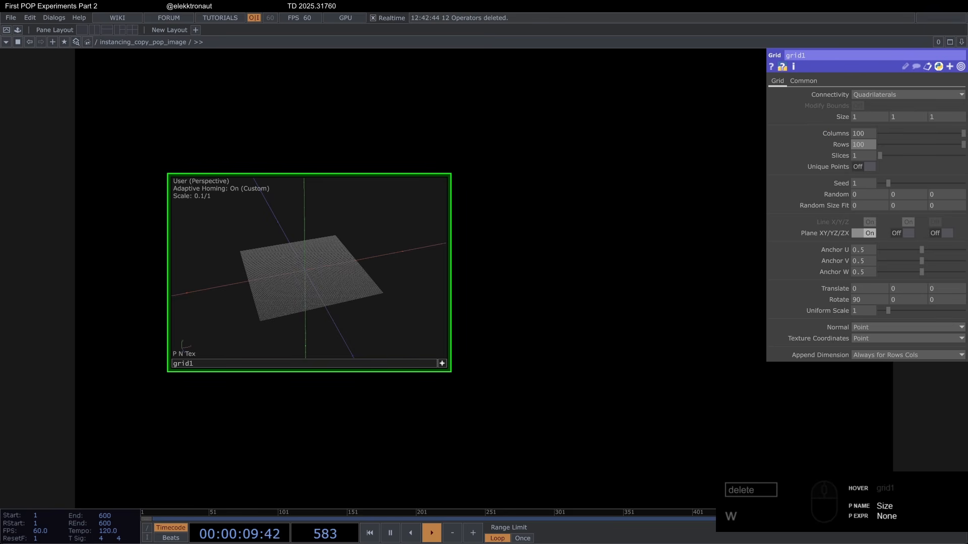
click(529, 219)
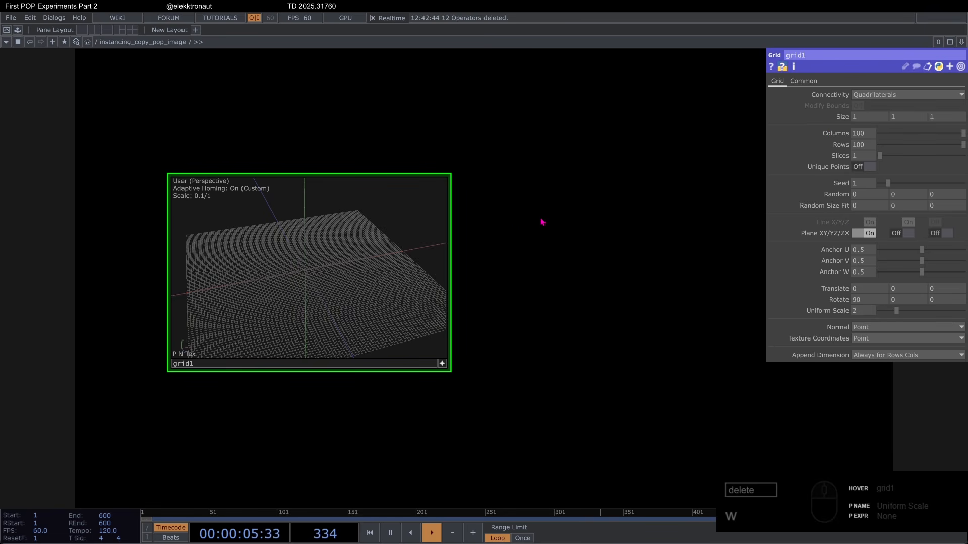
Step: Append a Lookup Texture POP to the output of grid1 and inspect its geometry in the active viewer
scroll(478, 222, down, 5)
drag(477, 222, 272, 200)
click(259, 251)
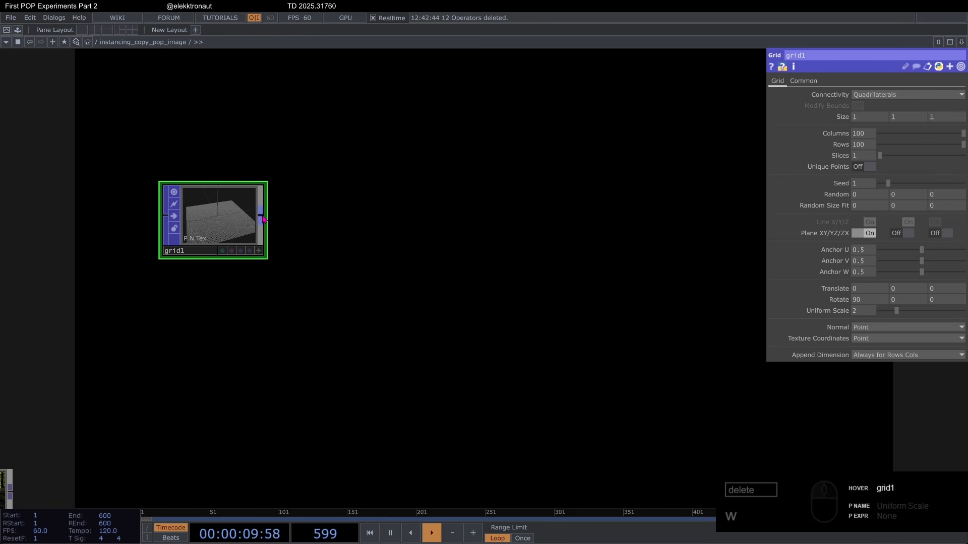
right_click(265, 218)
text(lo)
click(157, 277)
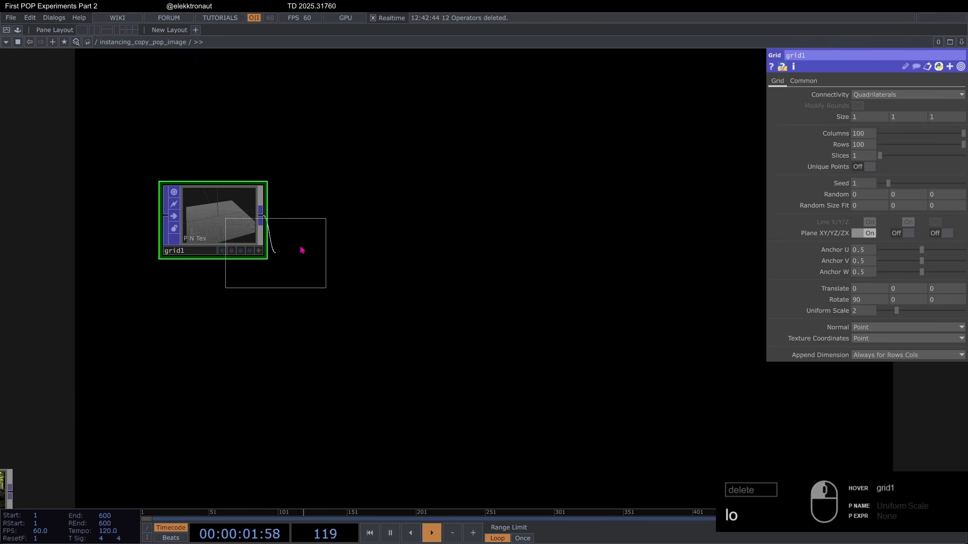
click(327, 220)
scroll(277, 168, up, 5)
key(a)
drag(444, 282, 400, 340)
drag(524, 272, 522, 316)
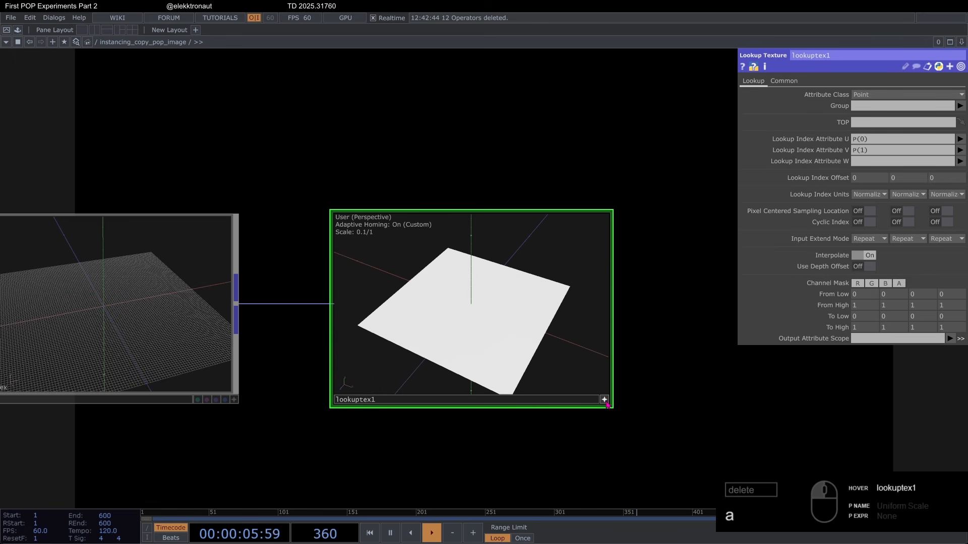
Step: Add a Box POP to the network above lookuptex1
scroll(396, 279, down, 5)
drag(422, 249, 394, 199)
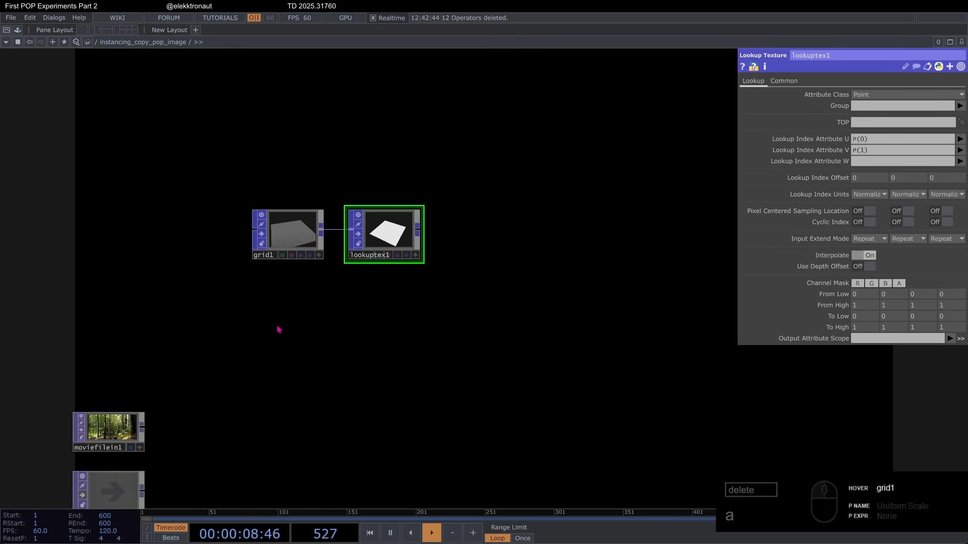
drag(430, 250, 432, 208)
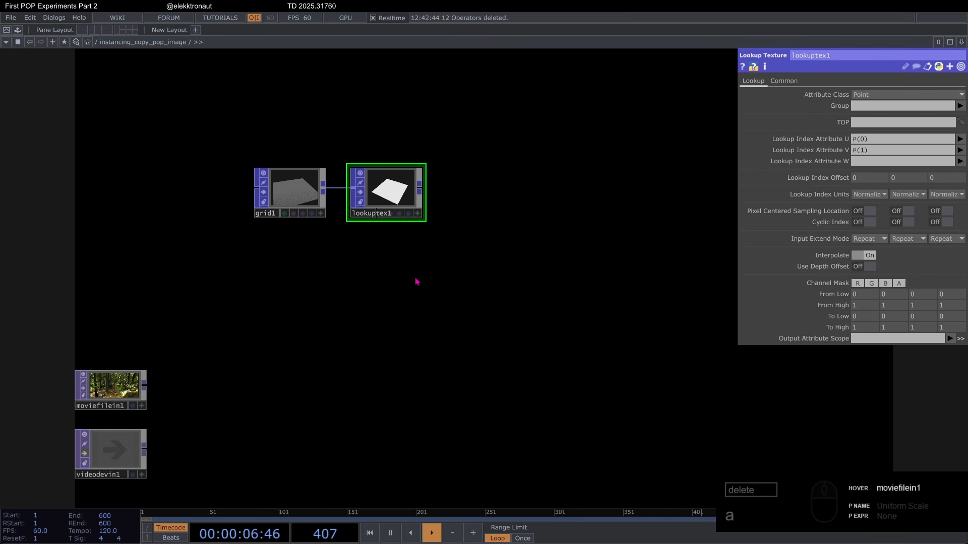
drag(387, 144, 318, 236)
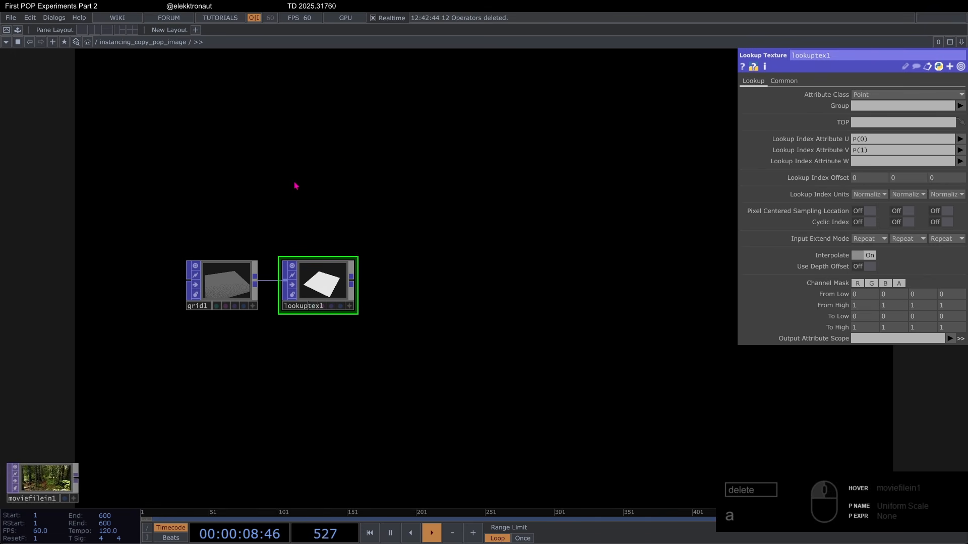
double_click(296, 186)
text(bo)
click(108, 125)
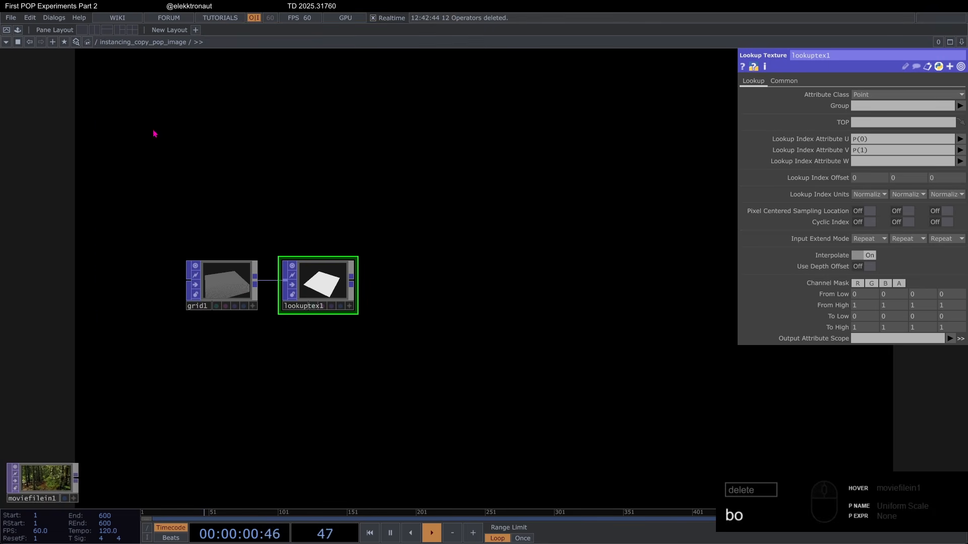
click(328, 206)
scroll(343, 197, up, 5)
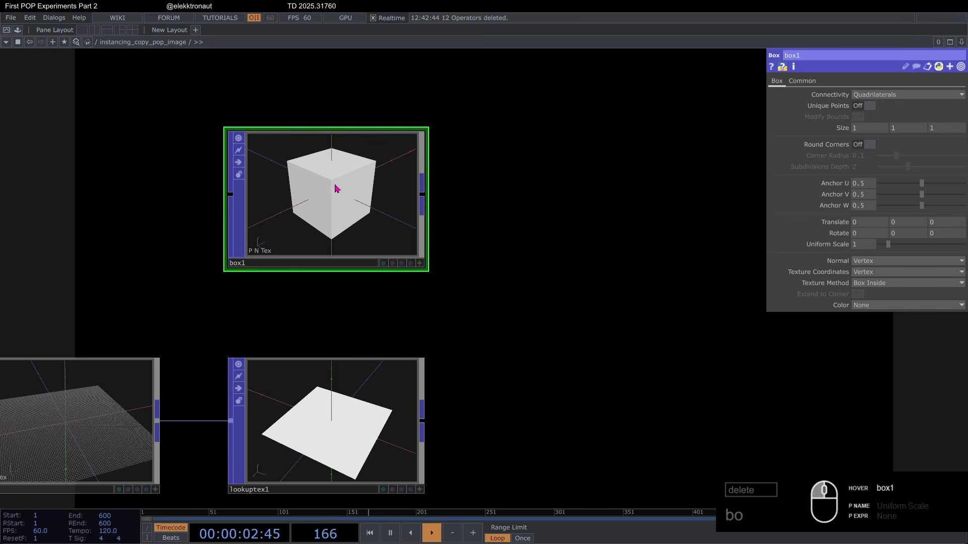
Step: Set box1's uniform scale to .01 and its Anchor V to 0, and inspect the box against the axes in its viewer
scroll(335, 184, down, 2)
scroll(109, 379, up, 4)
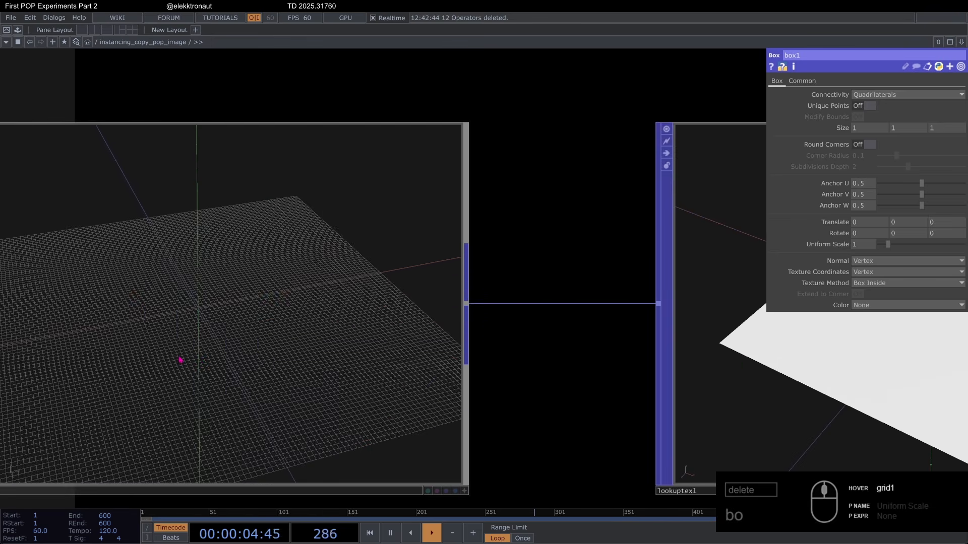
scroll(182, 361, down, 6)
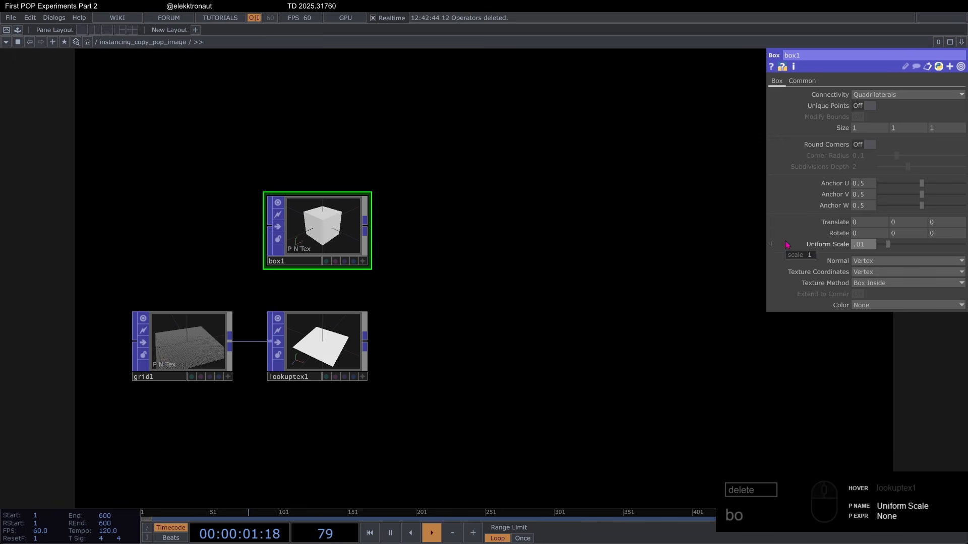
key(Return)
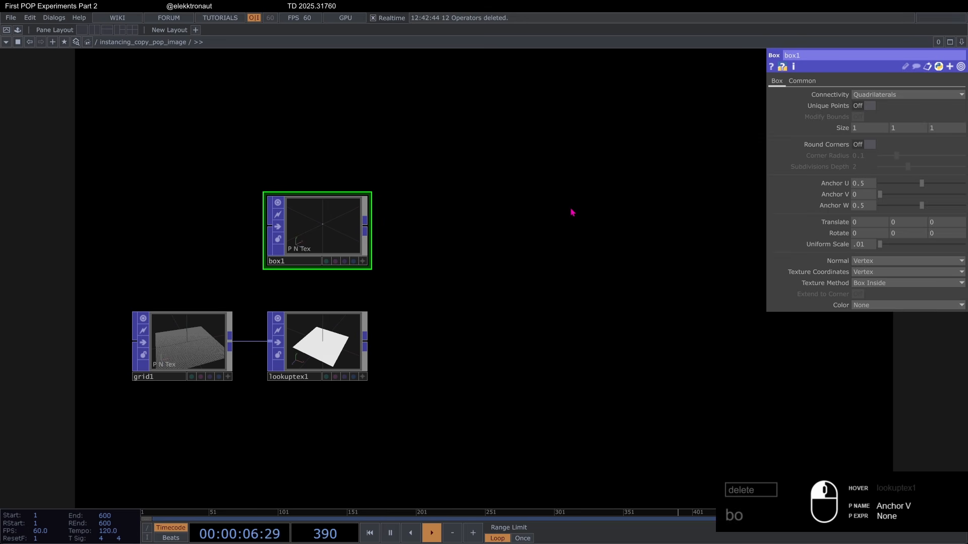
drag(506, 207, 446, 189)
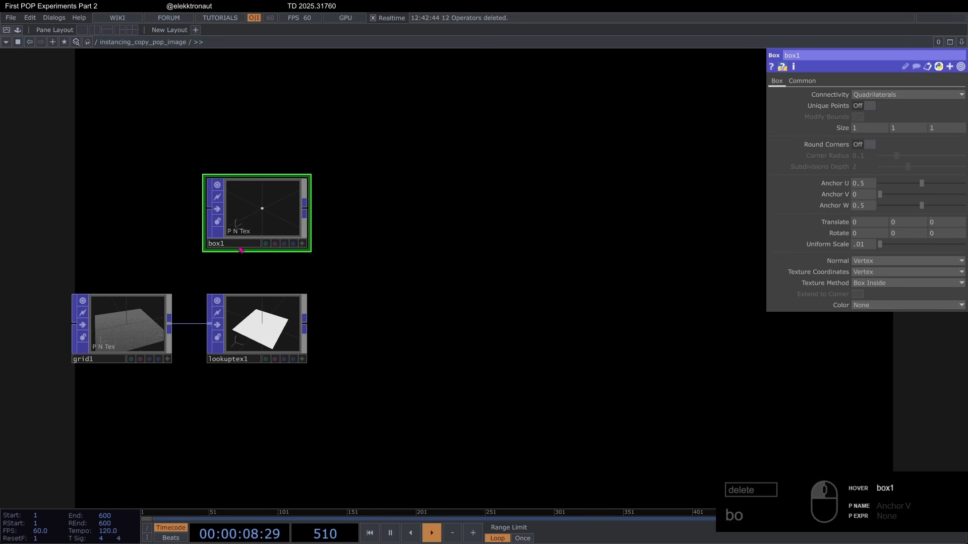
scroll(234, 208, up, 10)
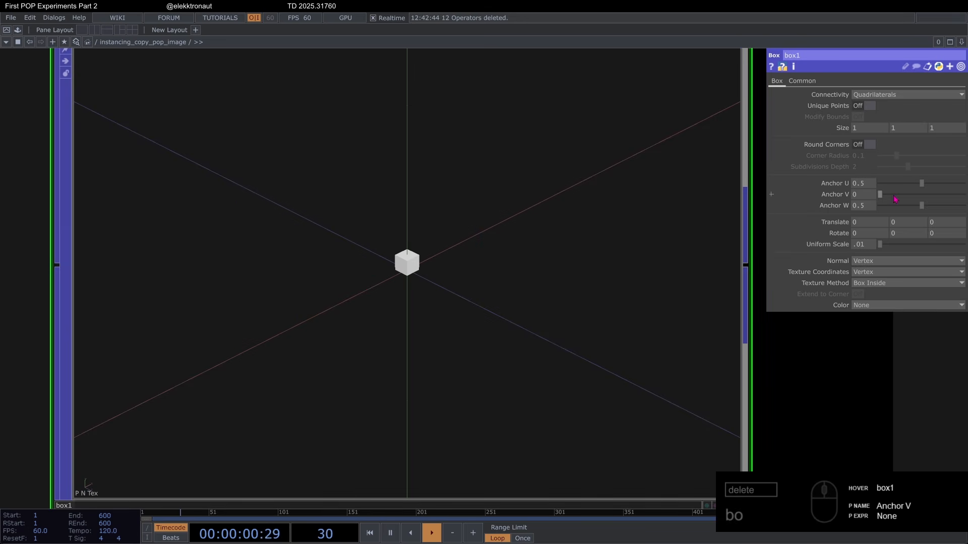
drag(912, 200, 405, 246)
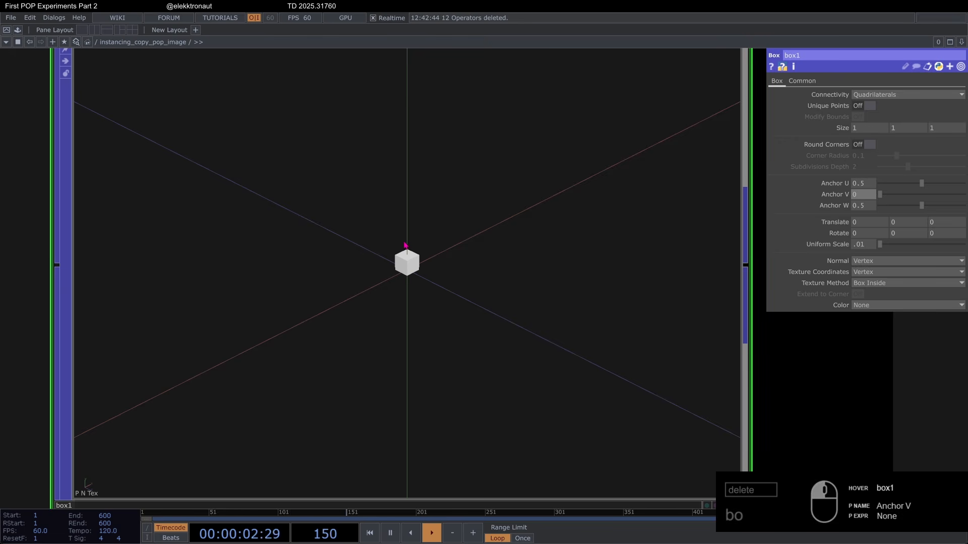
scroll(406, 282, down, 10)
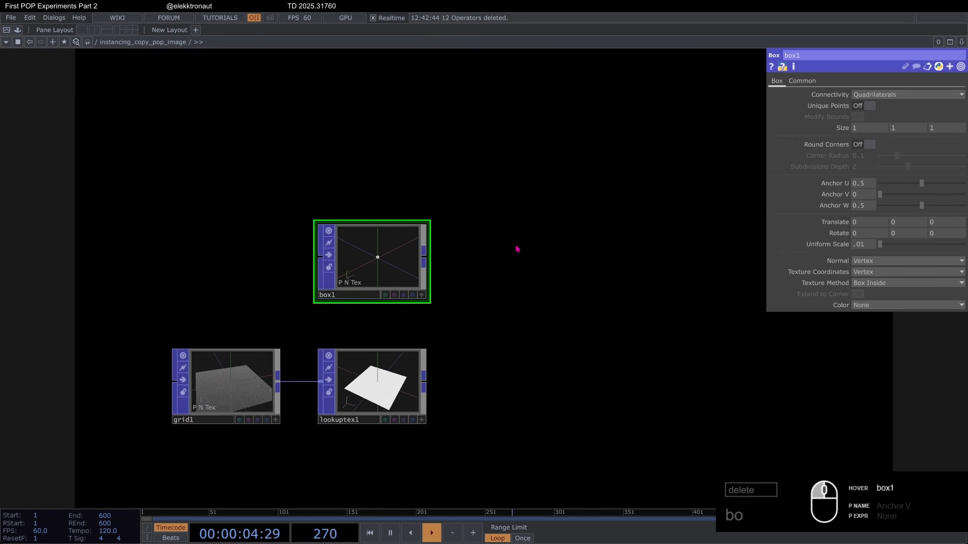
Step: Append a Copy POP to box1 and wire lookuptex1 into its second input
right_click(302, 233)
text(cop)
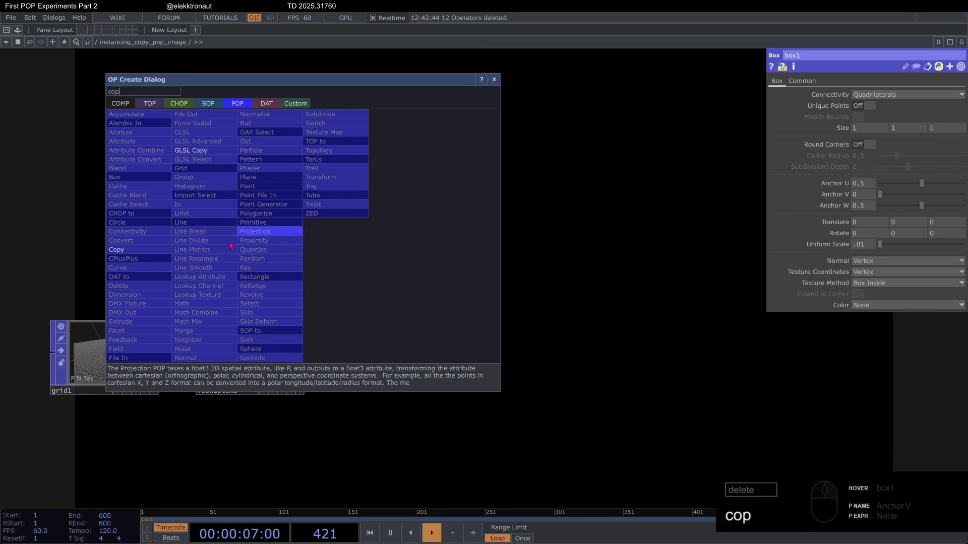
click(155, 254)
click(417, 345)
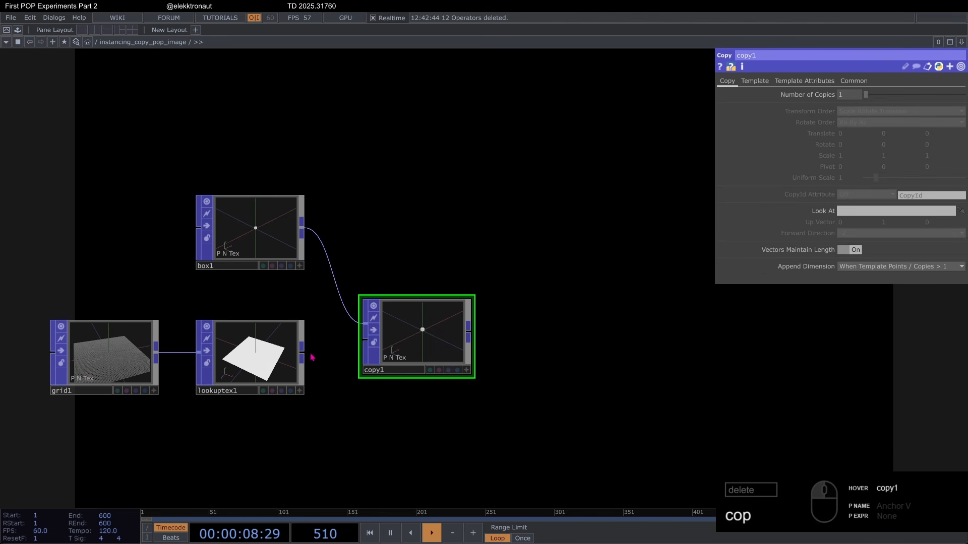
drag(313, 358, 351, 353)
scroll(376, 348, up, 10)
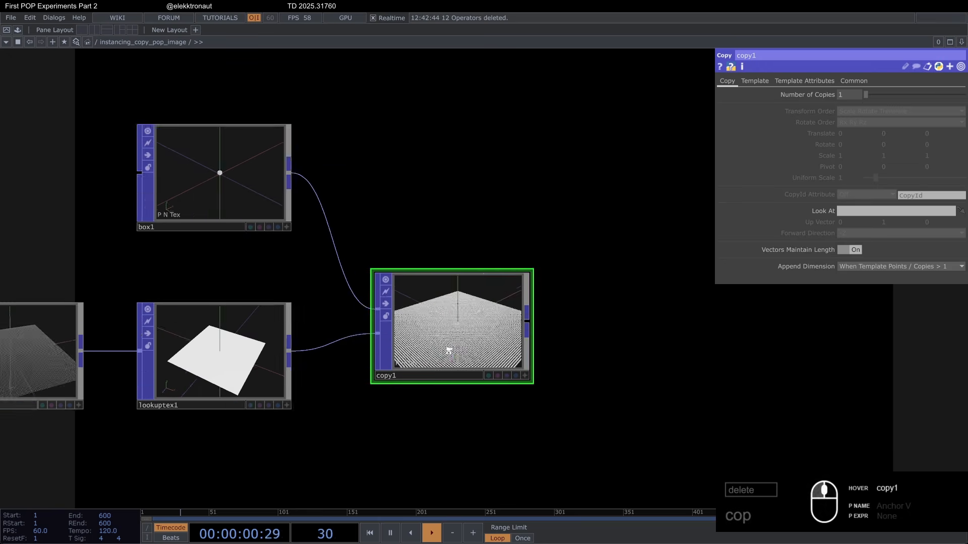
scroll(512, 308, down, 10)
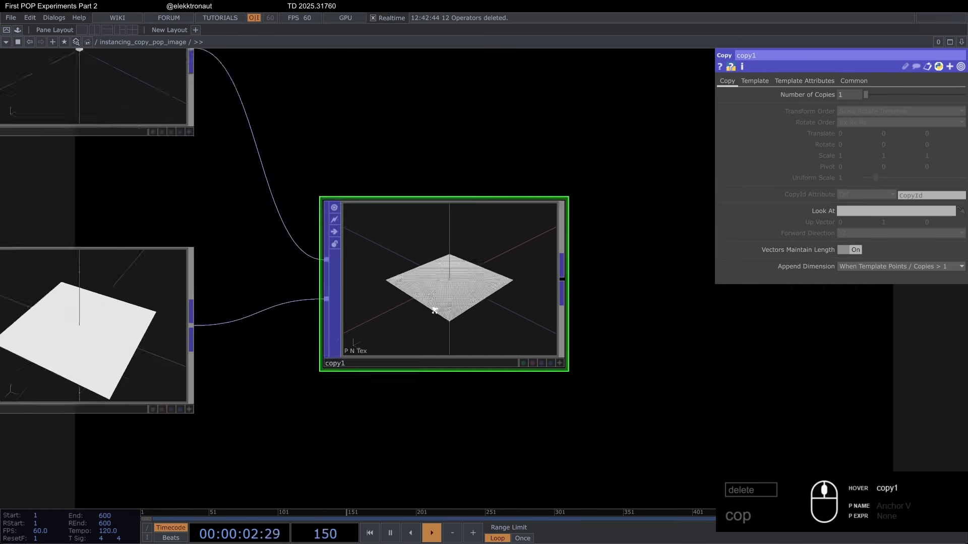
scroll(475, 238, down, 6)
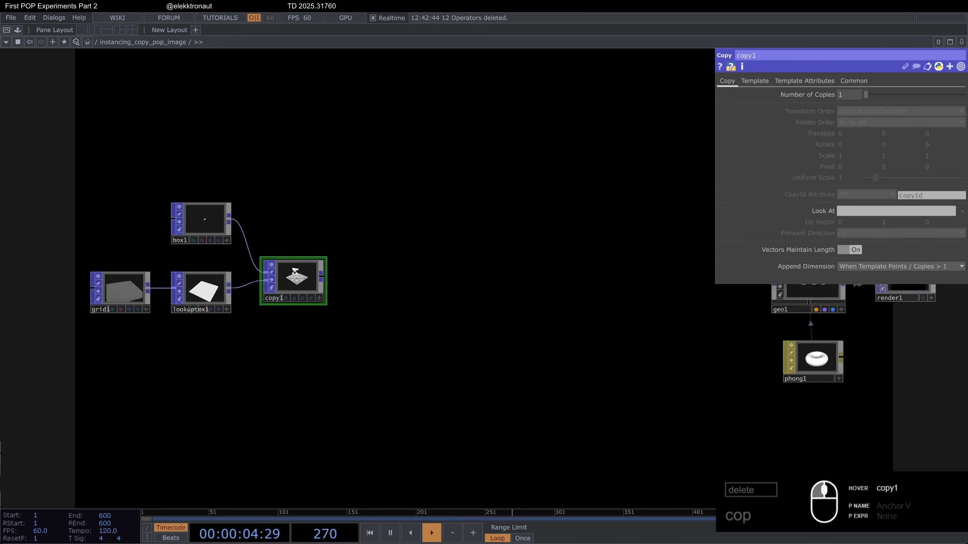
Step: Connect the output of copy1 to the input of geo1
scroll(284, 288, up, 3)
click(282, 289)
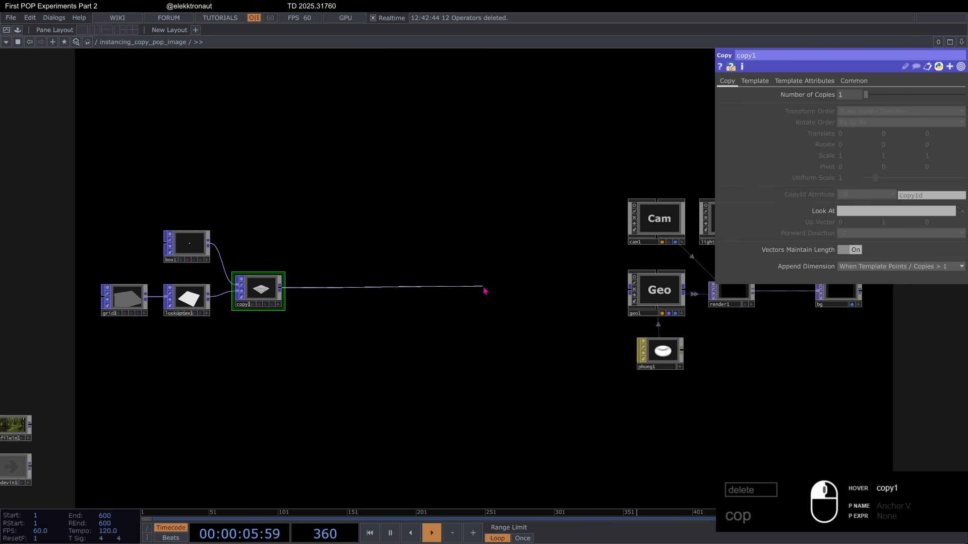
click(626, 291)
drag(374, 339, 232, 349)
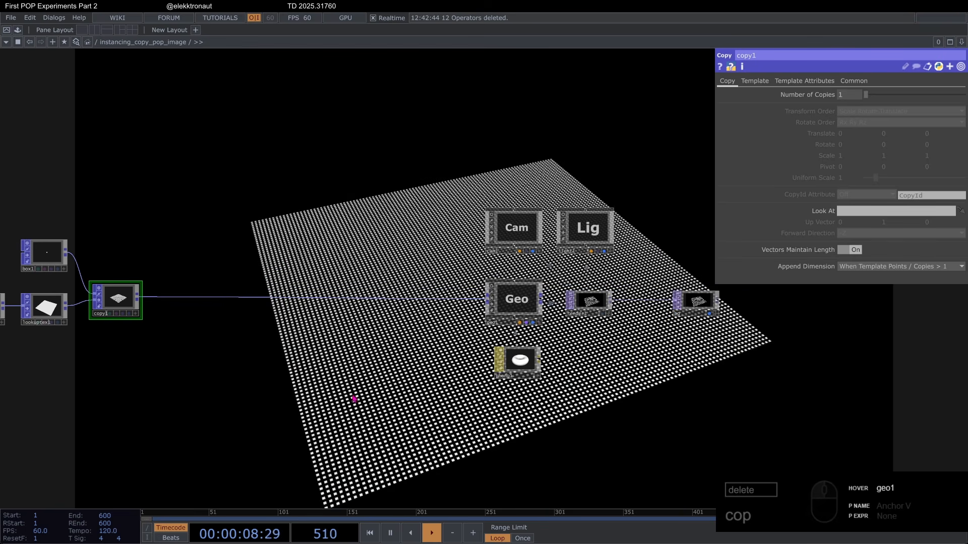
drag(354, 399, 598, 357)
Step: Append a Fit TOP to the output of moviefilein1, placing it below grid1
scroll(363, 274, up, 2)
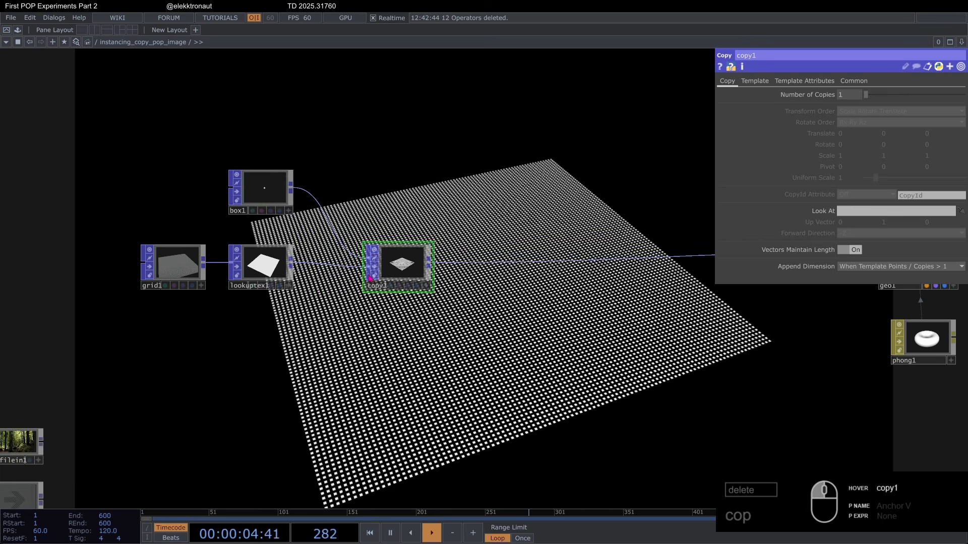
drag(322, 326, 452, 259)
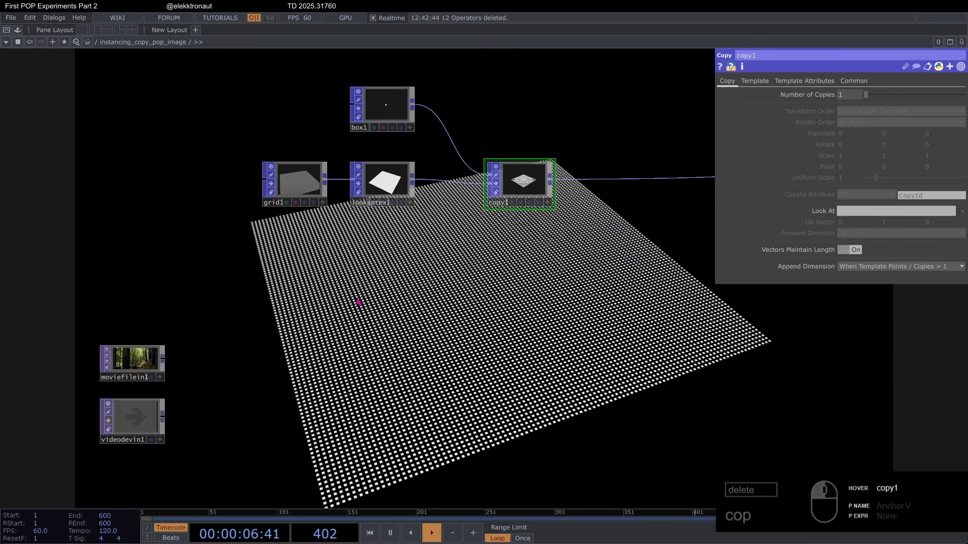
right_click(165, 364)
text(fi)
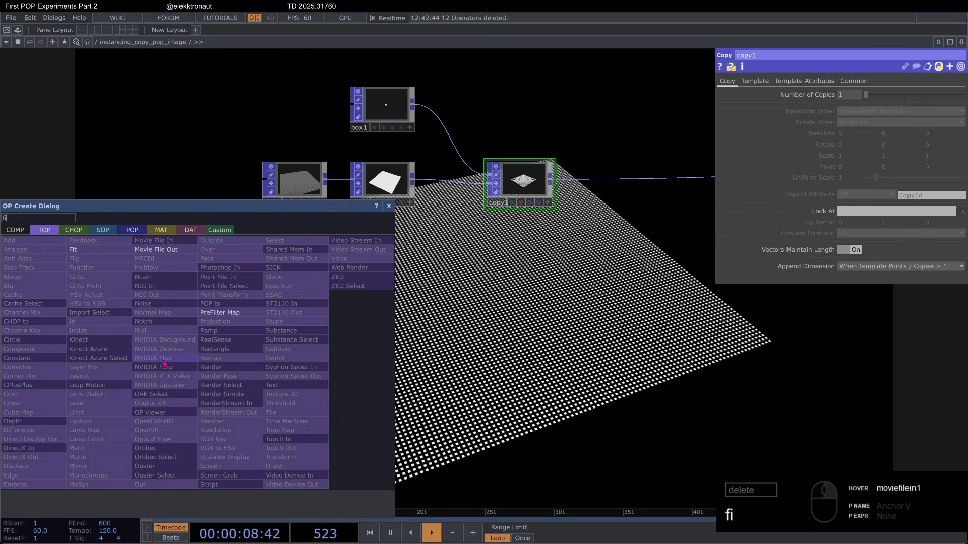
click(103, 250)
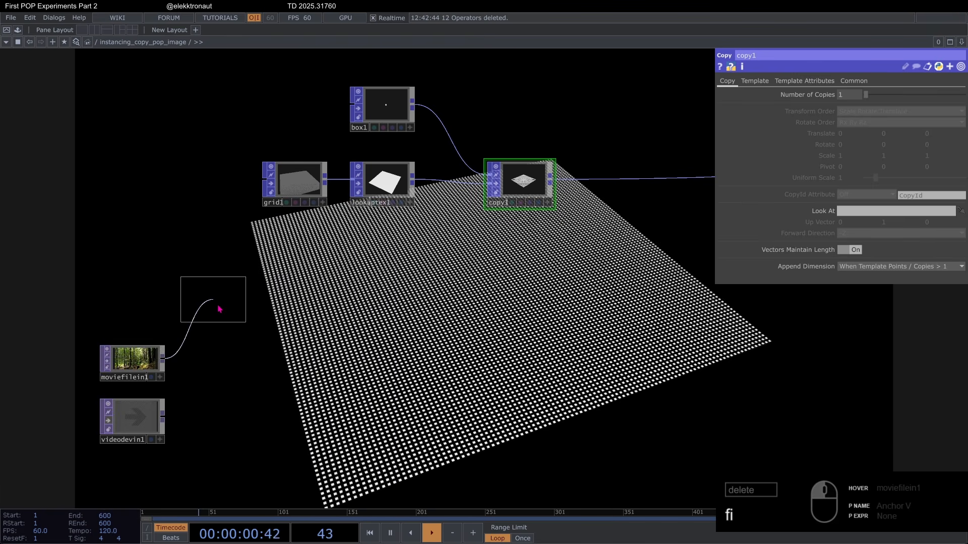
click(303, 315)
scroll(285, 186, up, 5)
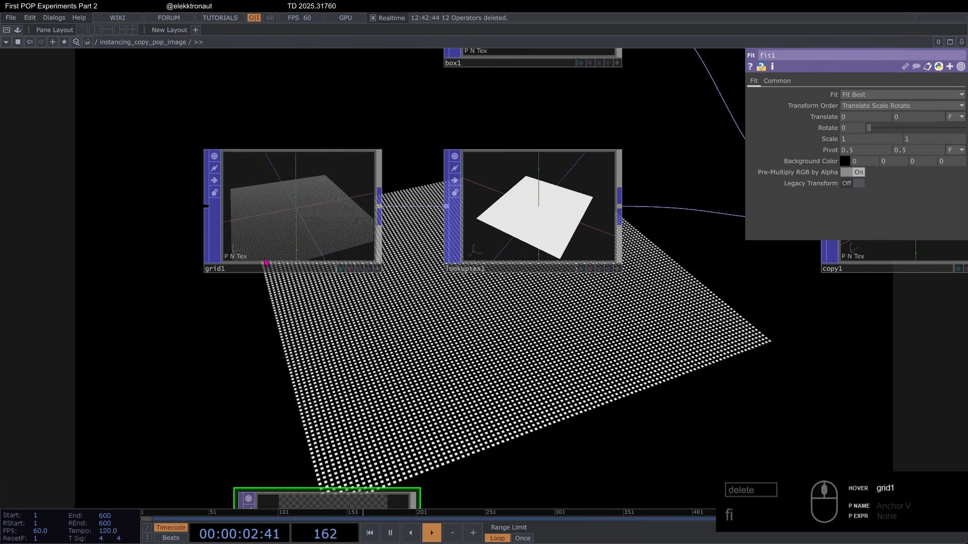
scroll(348, 217, down, 5)
scroll(335, 307, up, 3)
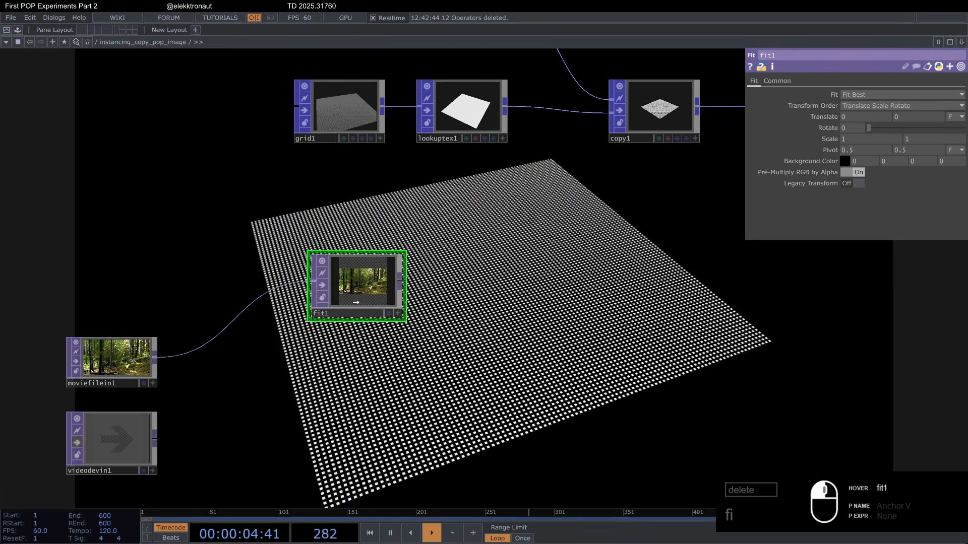
Step: Give fit1 a custom output resolution of 1000 by 1000 and set its fit mode to Fit Outside
click(777, 81)
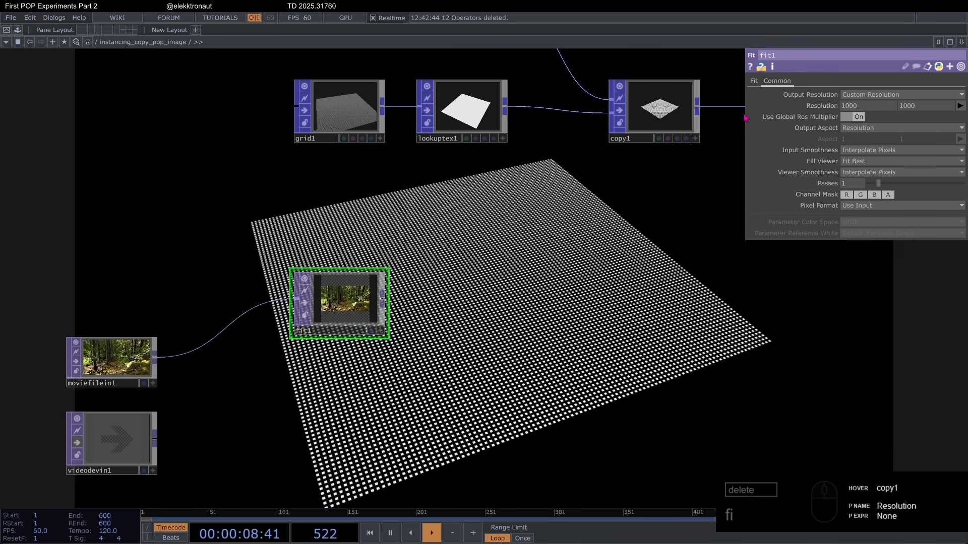
click(754, 82)
click(857, 95)
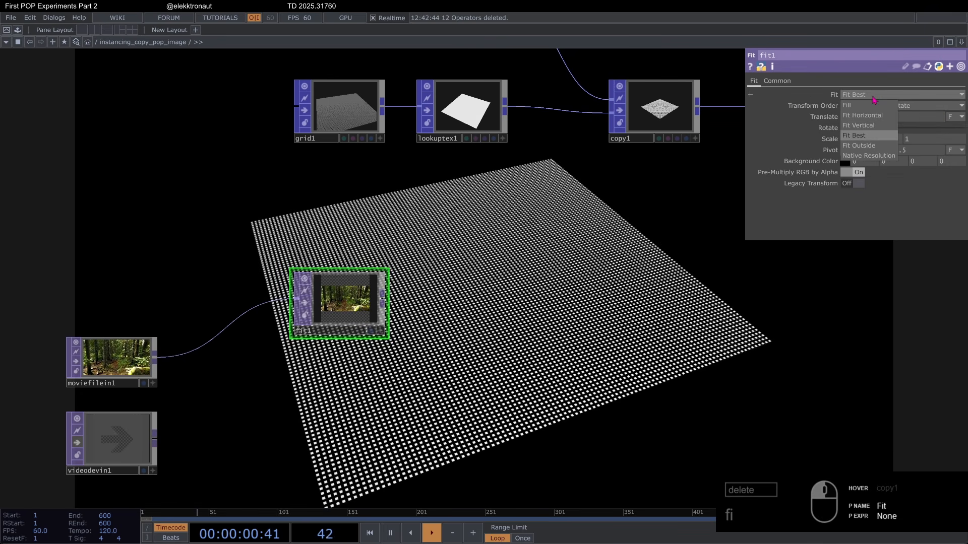
click(857, 145)
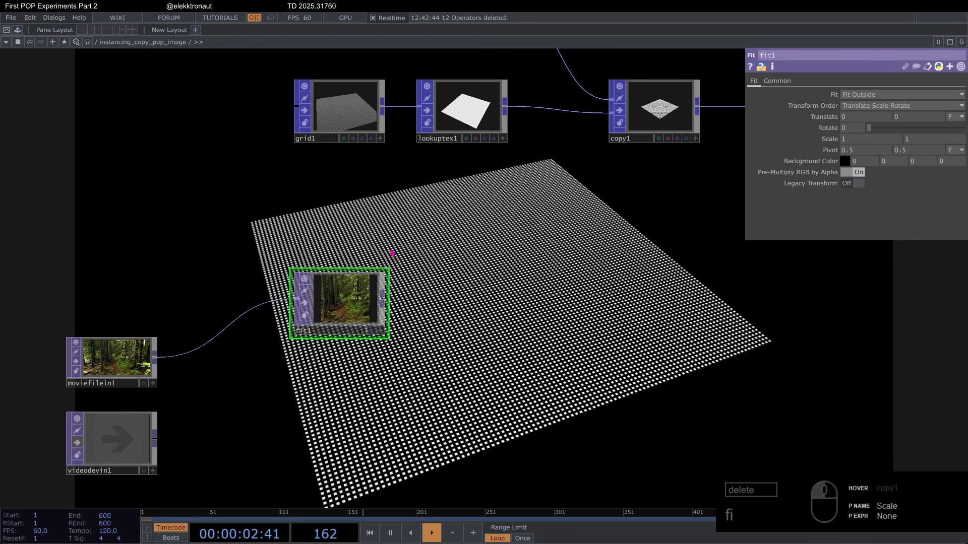
Step: Turn off the display of the bg operator behind the network
scroll(383, 282, down, 3)
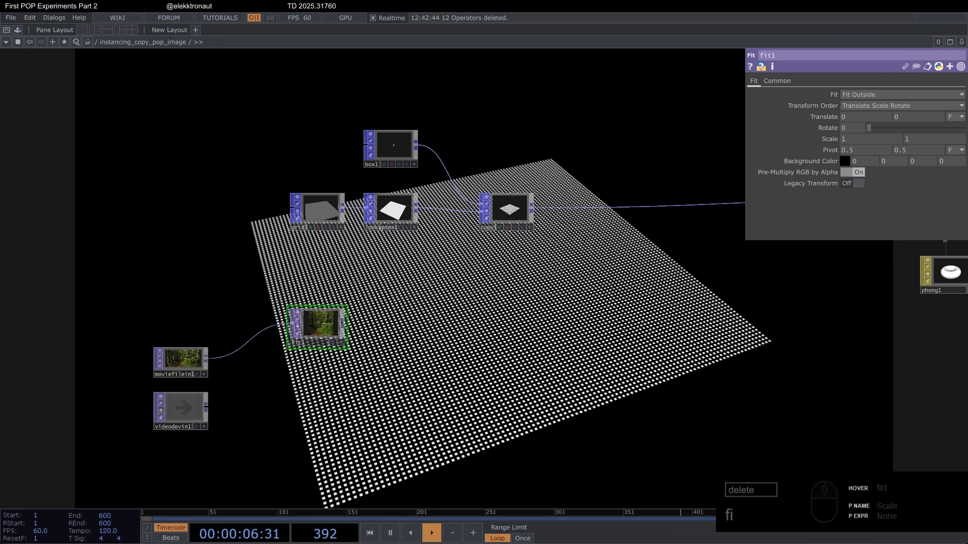
drag(384, 273, 260, 259)
scroll(261, 259, down, 5)
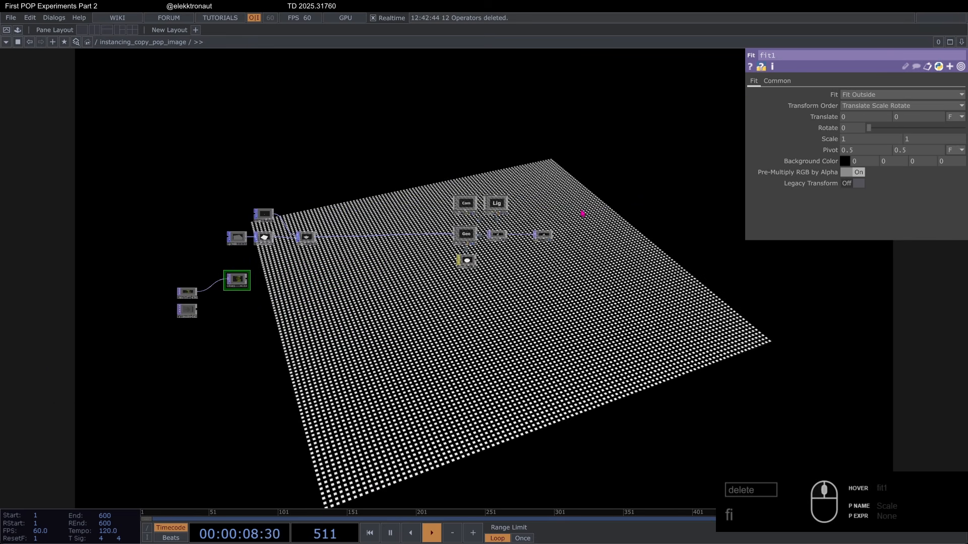
scroll(496, 218, up, 5)
click(646, 274)
scroll(636, 275, down, 5)
scroll(248, 316, up, 6)
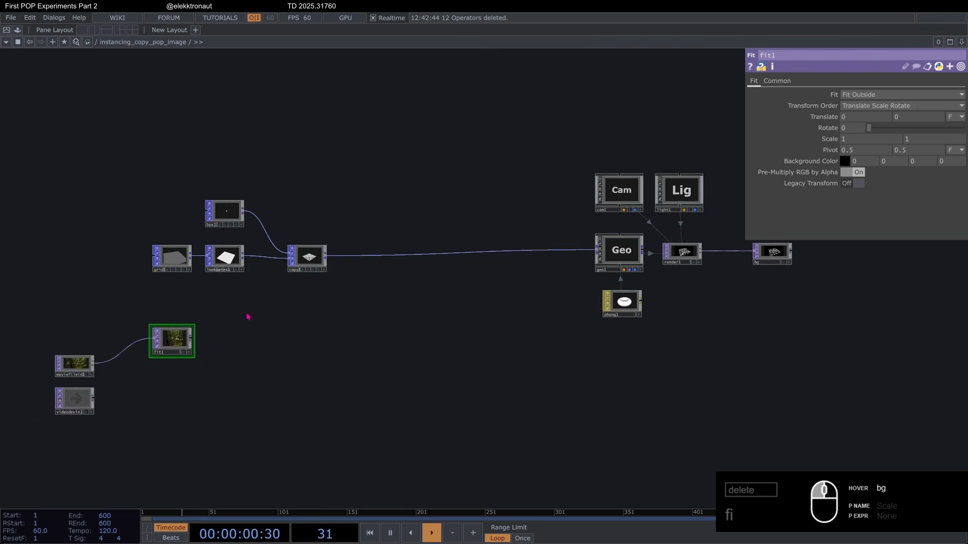
Step: Append a Null TOP to fit1 and rename it color
key(alt+n)
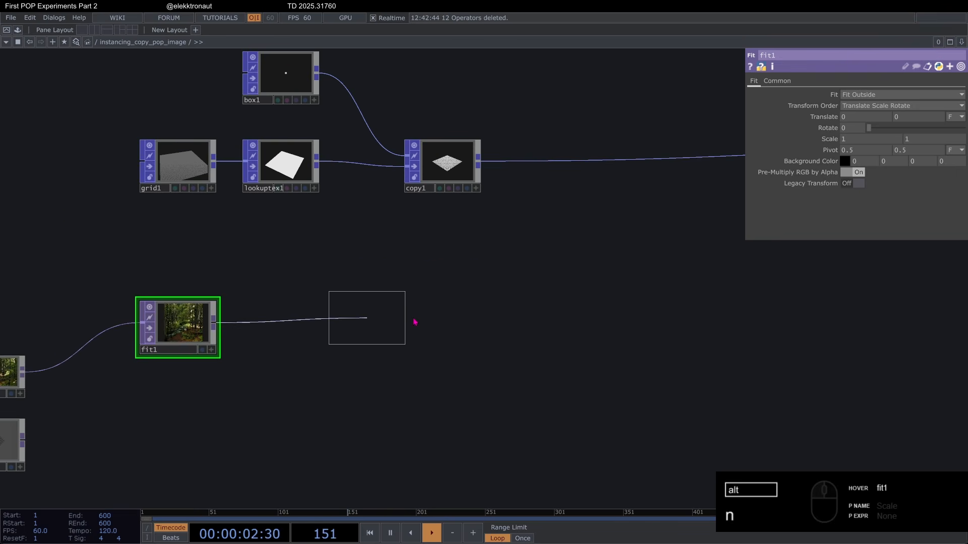
click(449, 321)
drag(450, 320, 463, 334)
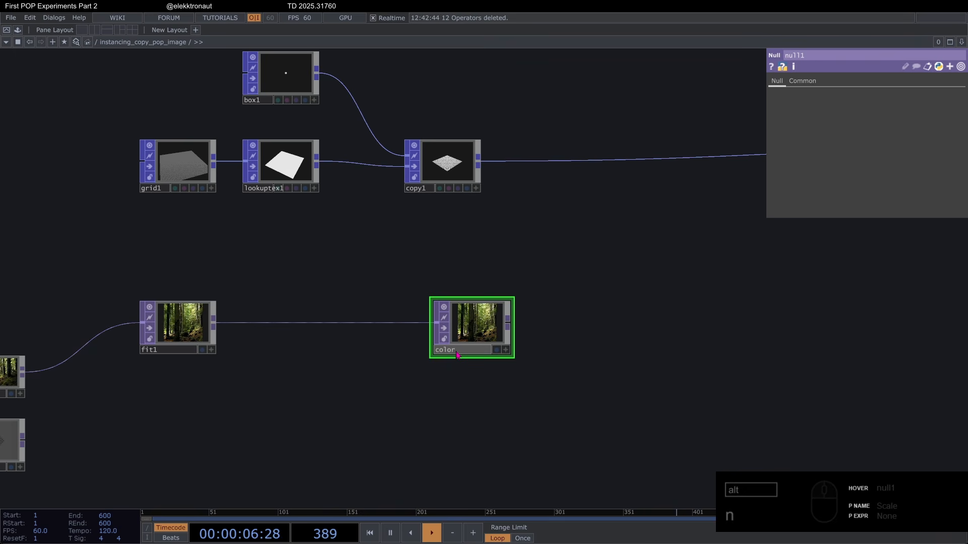
key(Return)
Step: Branch a Monochrome TOP off fit1's output, placing it below the line to the color null
drag(481, 334, 525, 278)
click(251, 278)
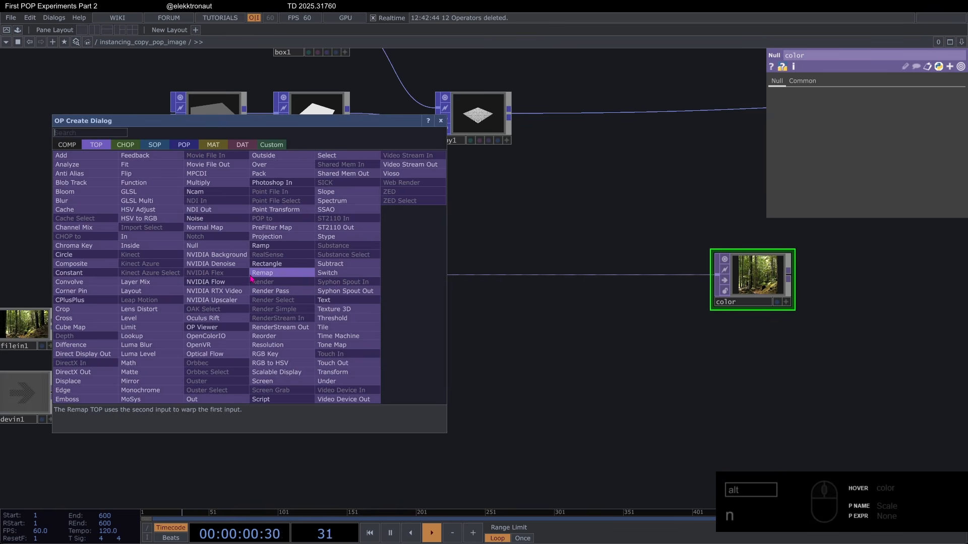
text(mono)
key(Return)
click(332, 363)
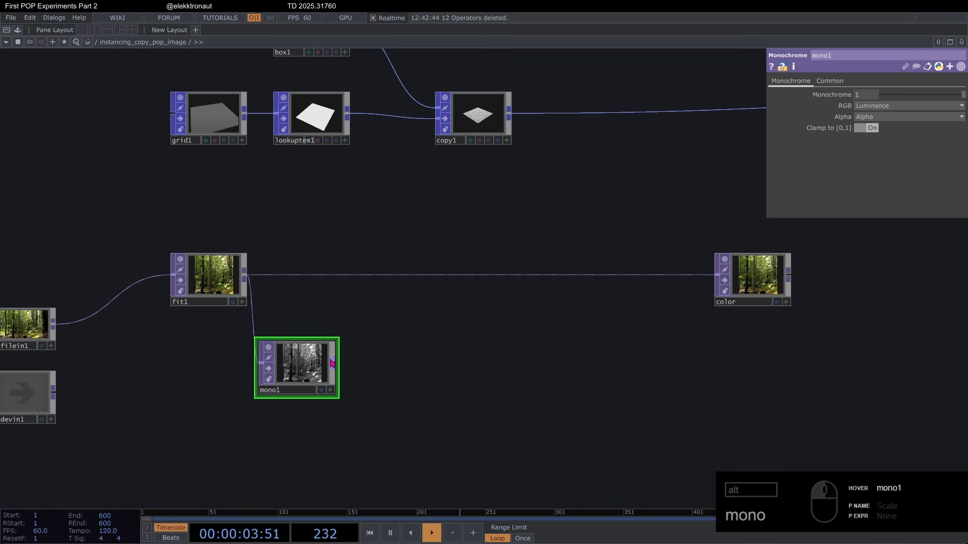
Step: Append a Blur TOP to mono1's output, leaving a gap between the two operators
click(332, 363)
text(bl)
click(170, 297)
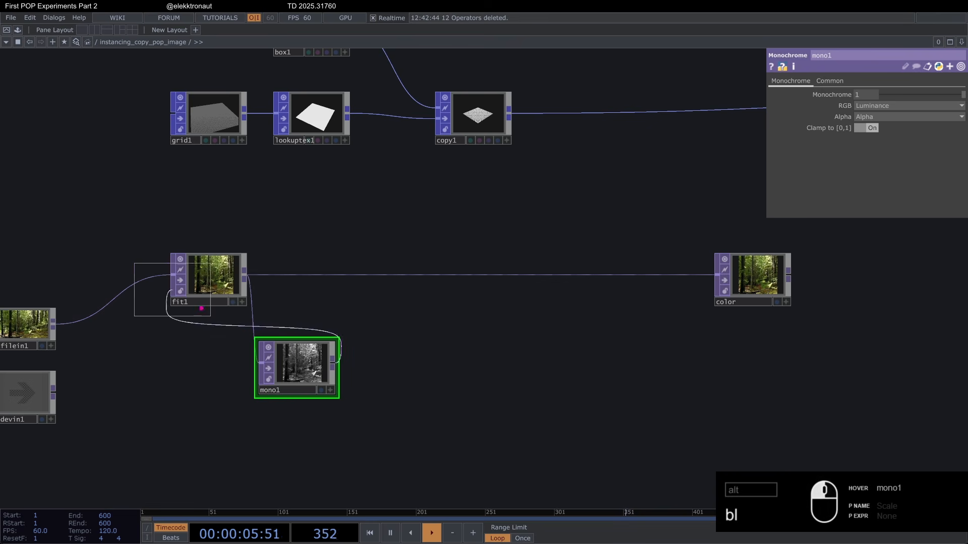
click(518, 373)
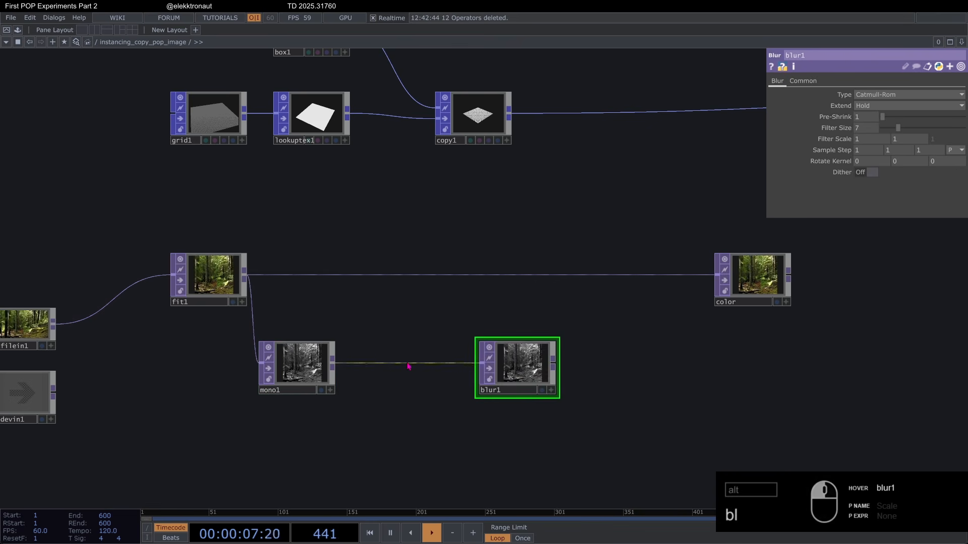
Step: Insert a Level TOP on the wire between mono1 and blur1
right_click(361, 363)
right_click(360, 363)
click(374, 354)
text(le)
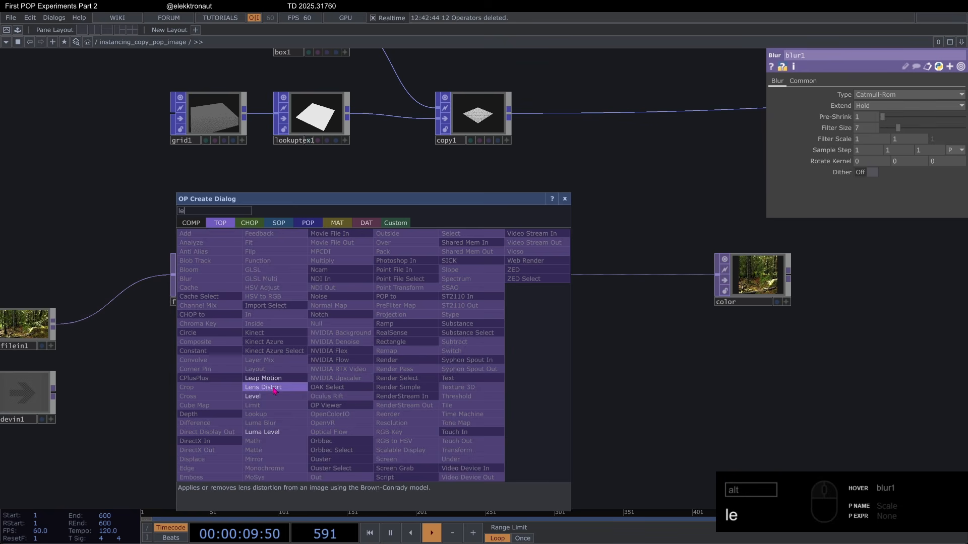
click(274, 396)
click(403, 378)
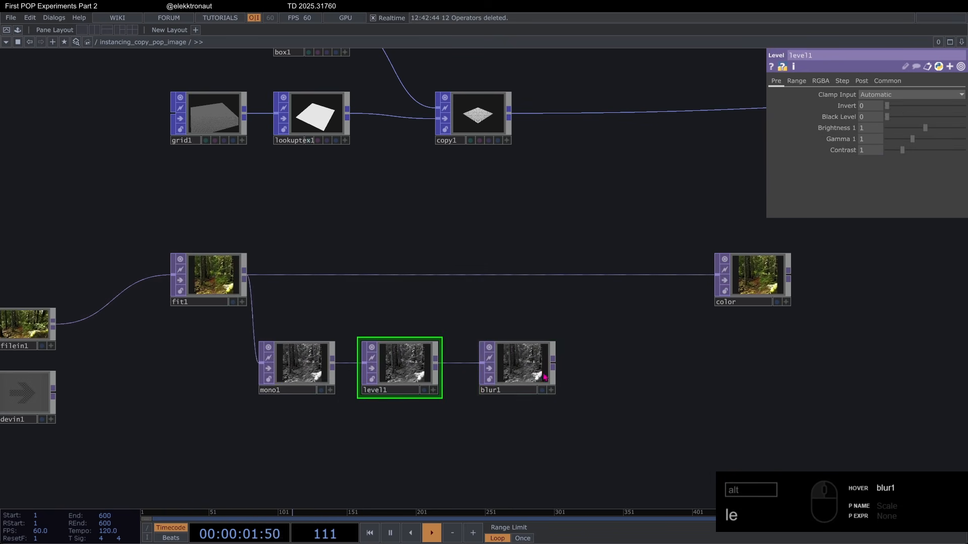
Step: Move blur1 closer to level1, append a Null TOP to blur1 and rename it tex
drag(515, 372, 529, 373)
key(alt+n)
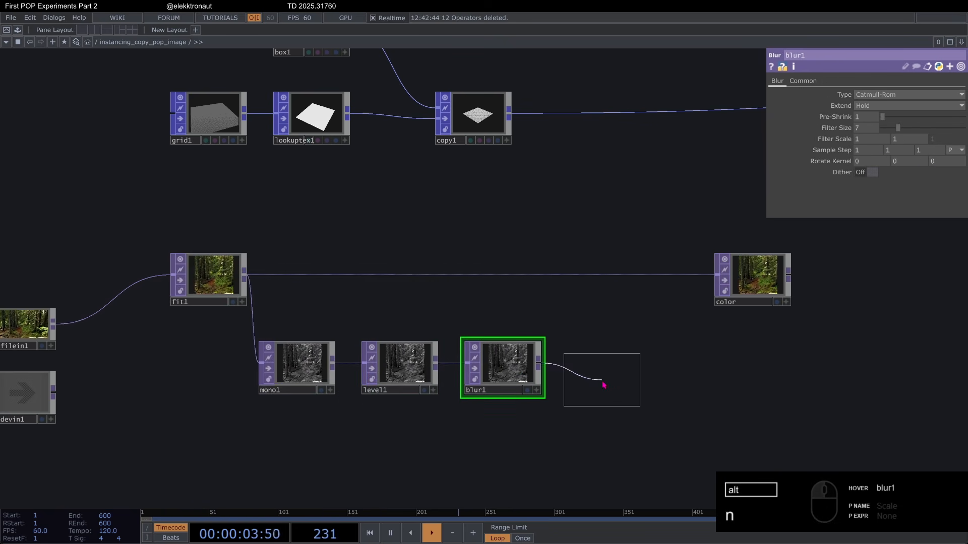
click(622, 382)
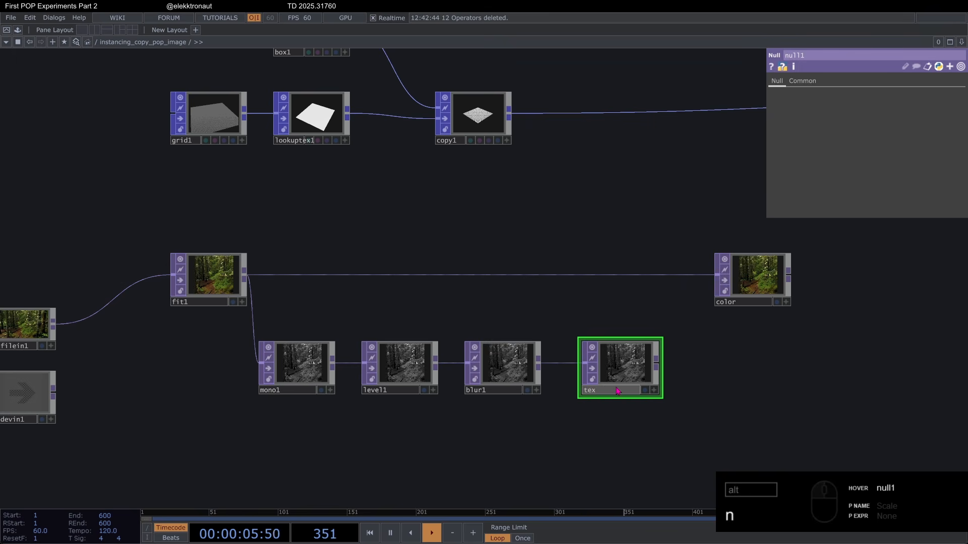
key(Return)
Step: Assign the tex null as the TOP that lookuptex1 samples
drag(512, 304, 528, 336)
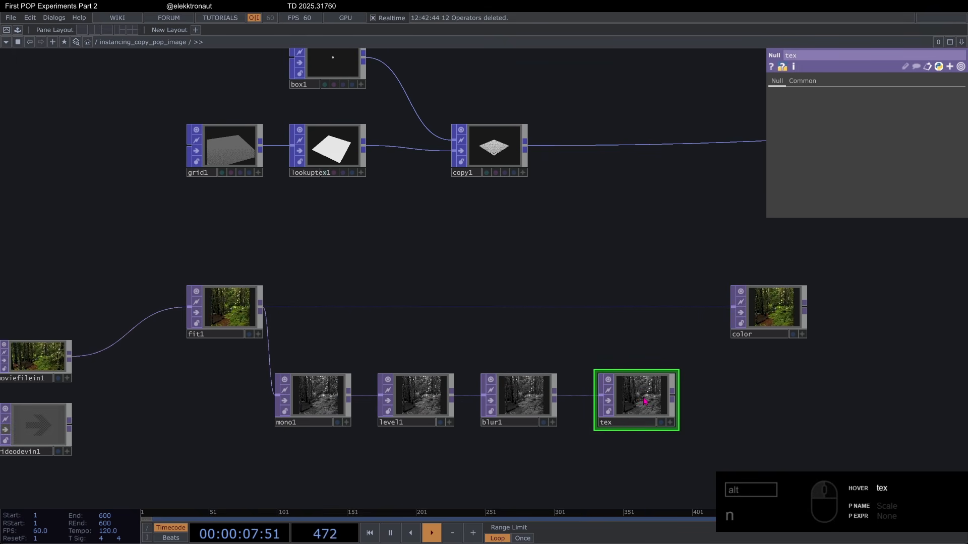
drag(644, 398, 356, 153)
scroll(329, 130, up, 5)
click(304, 193)
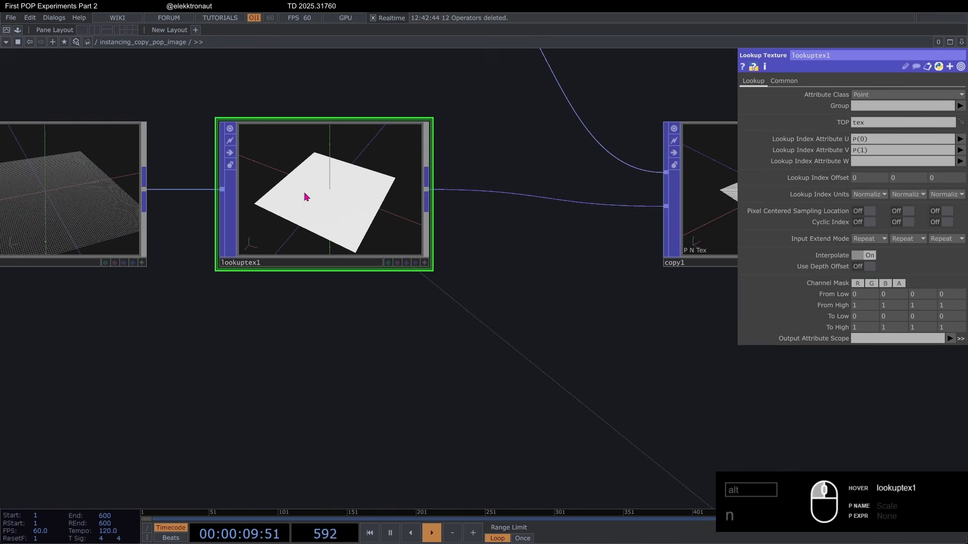
scroll(269, 235, down, 5)
drag(298, 285, 241, 254)
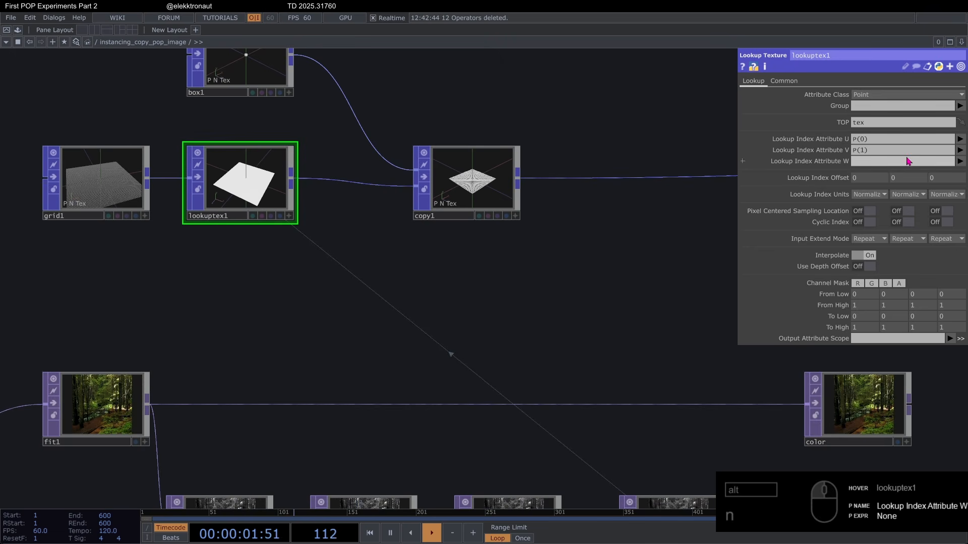
Step: Set lookuptex1's lookup index attributes to Tex(0) for U and Tex(1) for V
click(960, 139)
click(960, 191)
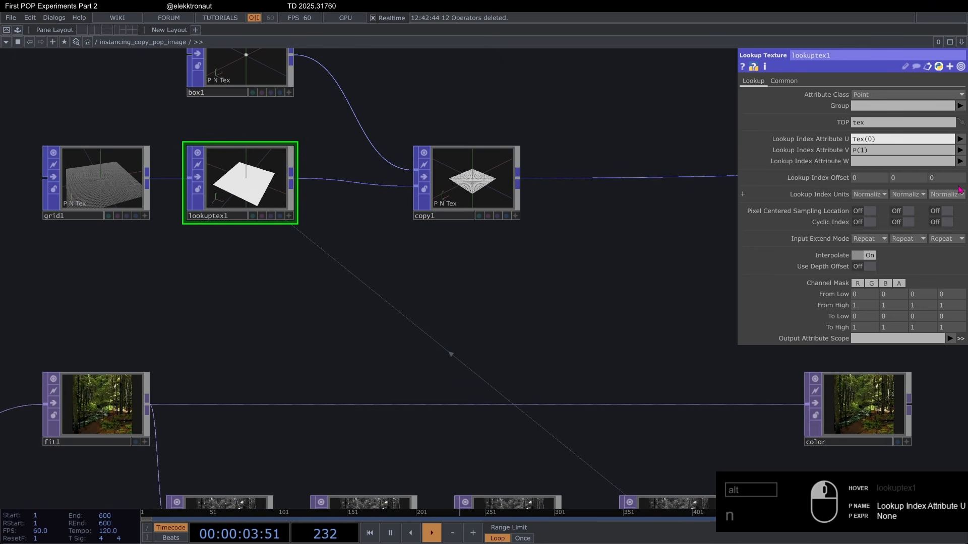
click(960, 149)
click(960, 202)
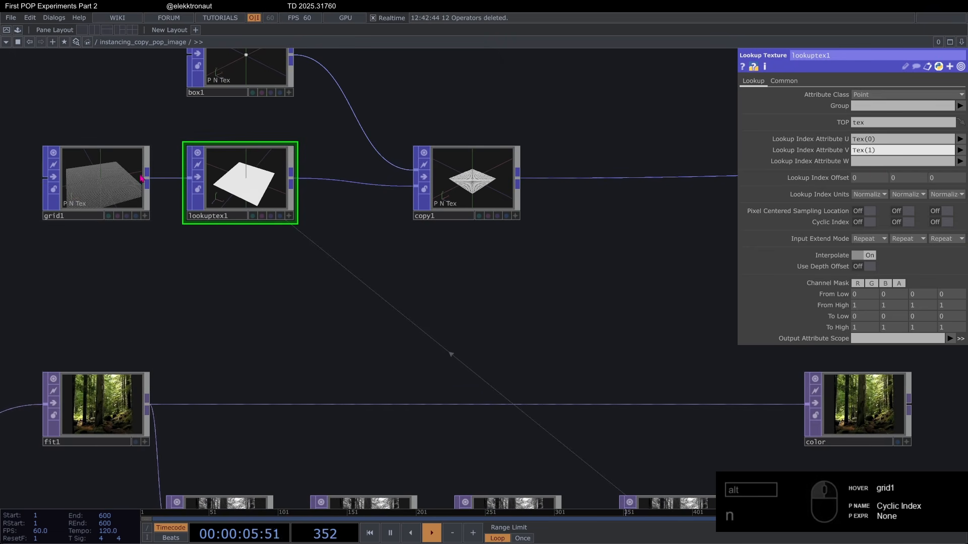
Step: Set lookuptex1's Output Attribute Scope to Scale
scroll(80, 266, up, 3)
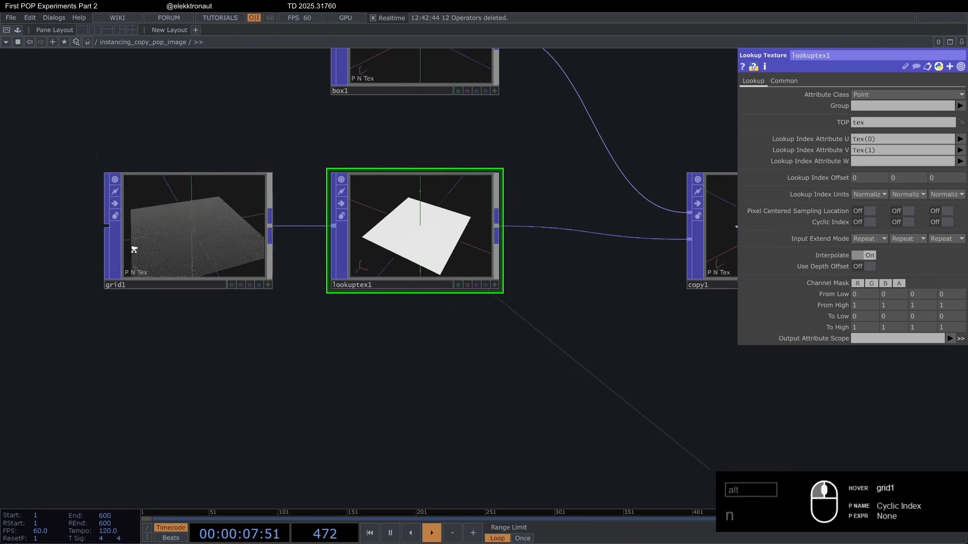
scroll(134, 250, up, 2)
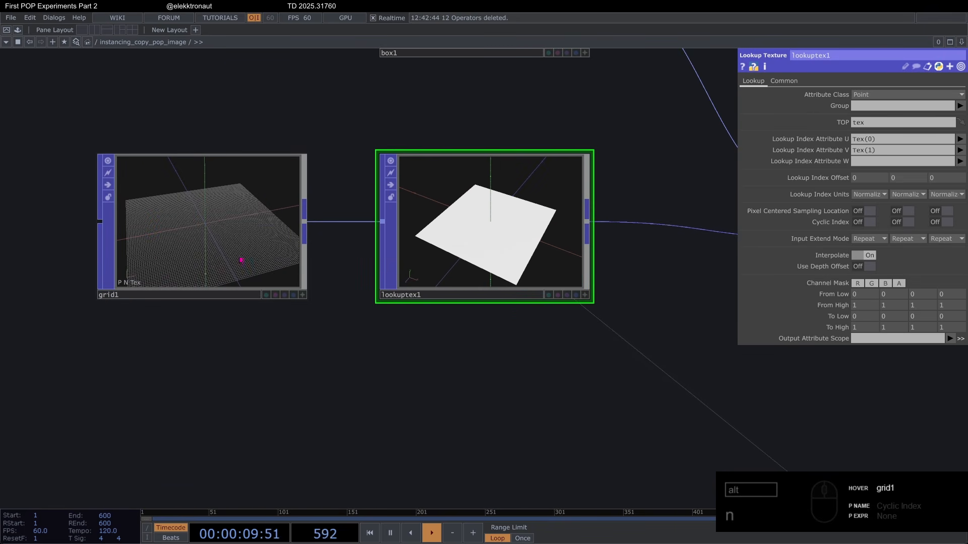
scroll(282, 272, down, 5)
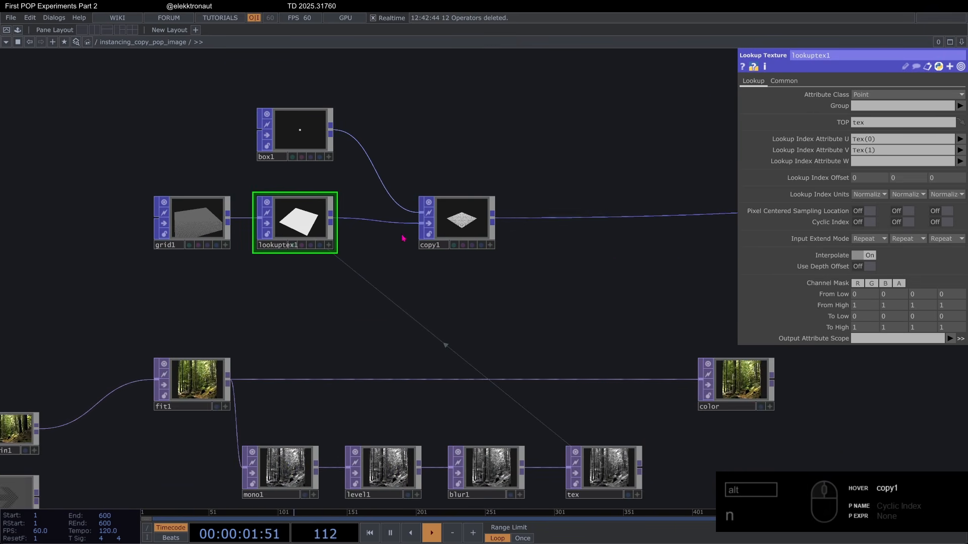
click(866, 341)
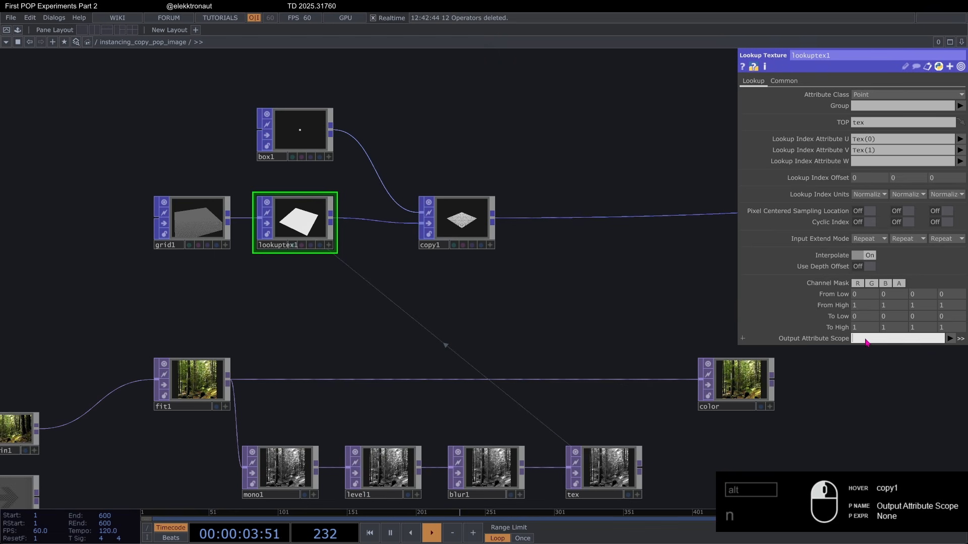
text(Scale)
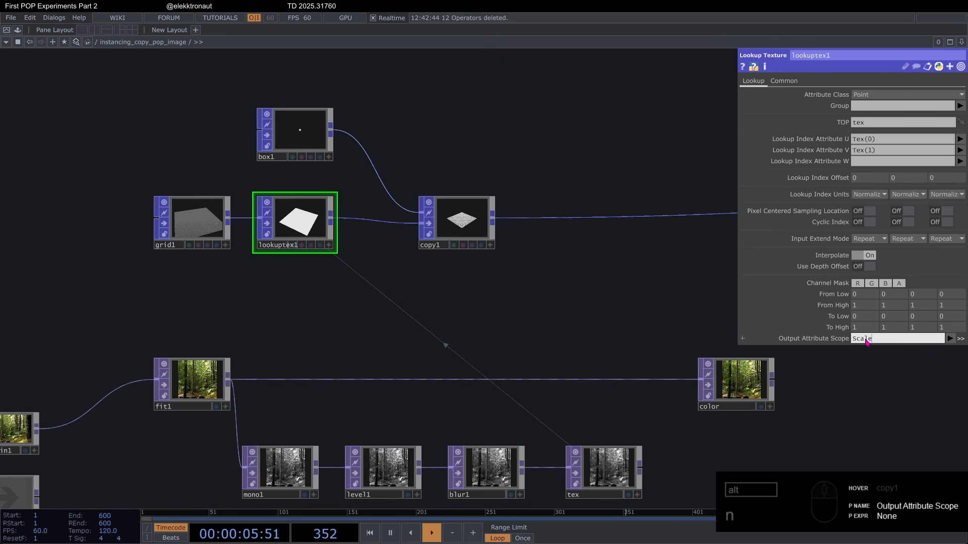
key(Return)
Step: Undo and redo lookuptex1's output attribute change to compare the attributes listed in its viewer
scroll(273, 205, up, 3)
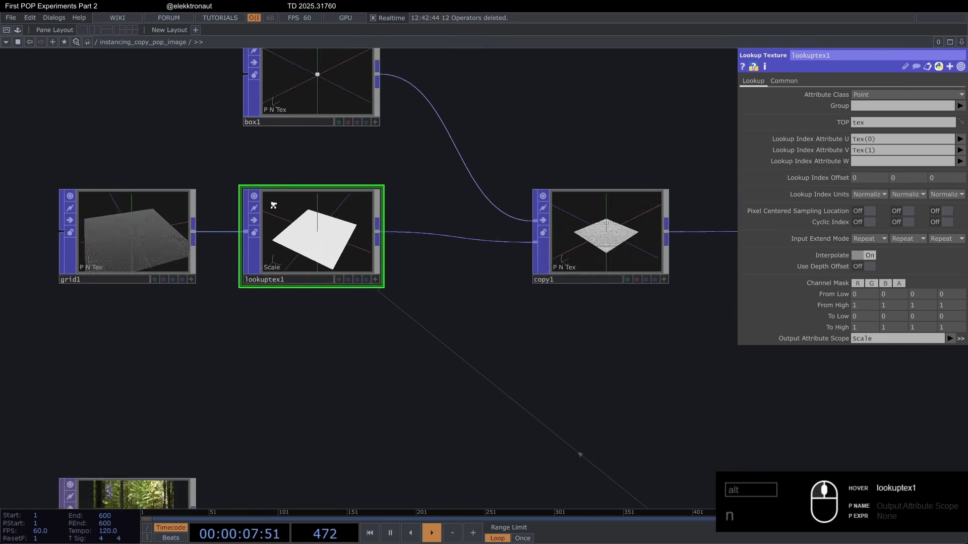
scroll(273, 205, up, 2)
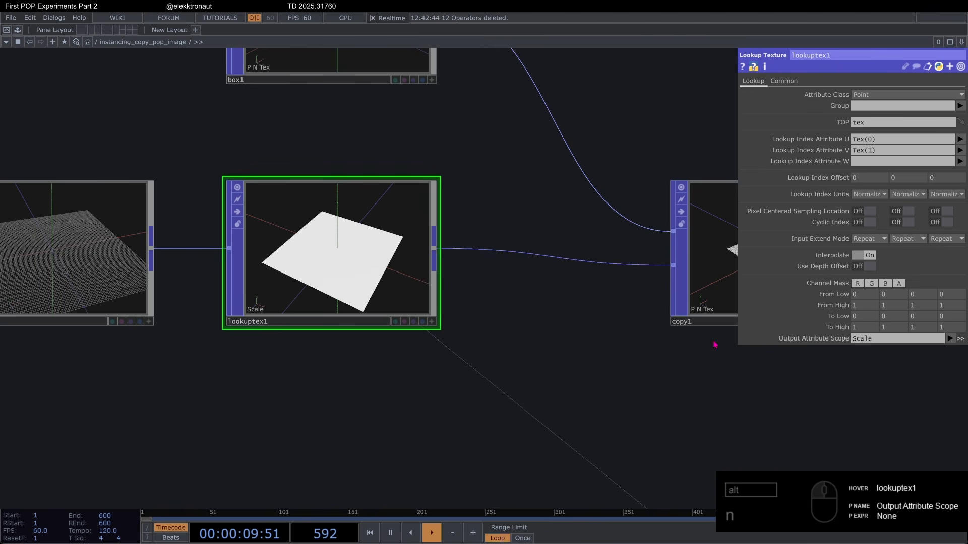
key(ctrl+z)
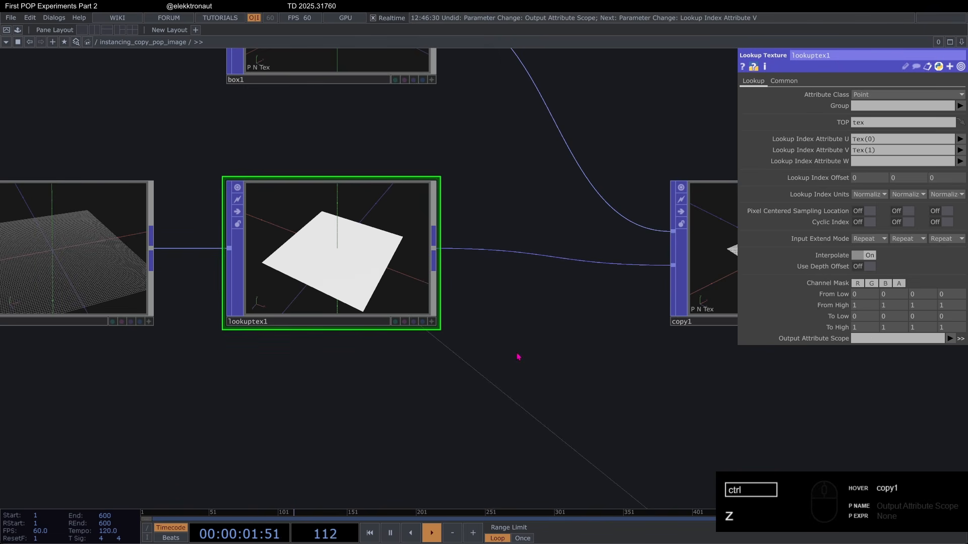
key(ctrl+y)
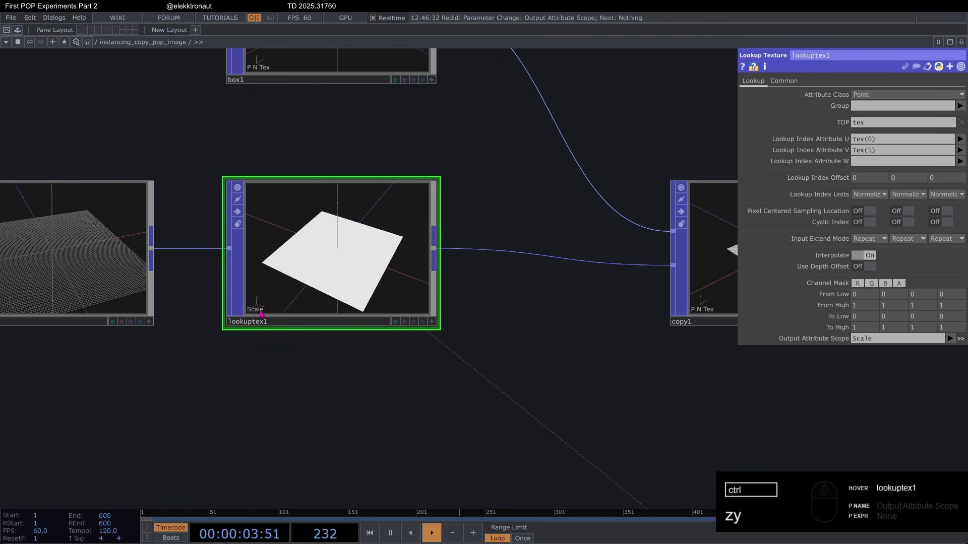
Step: Enable Template Scale on copy1 and set its attribute to Scale
scroll(310, 271, down, 5)
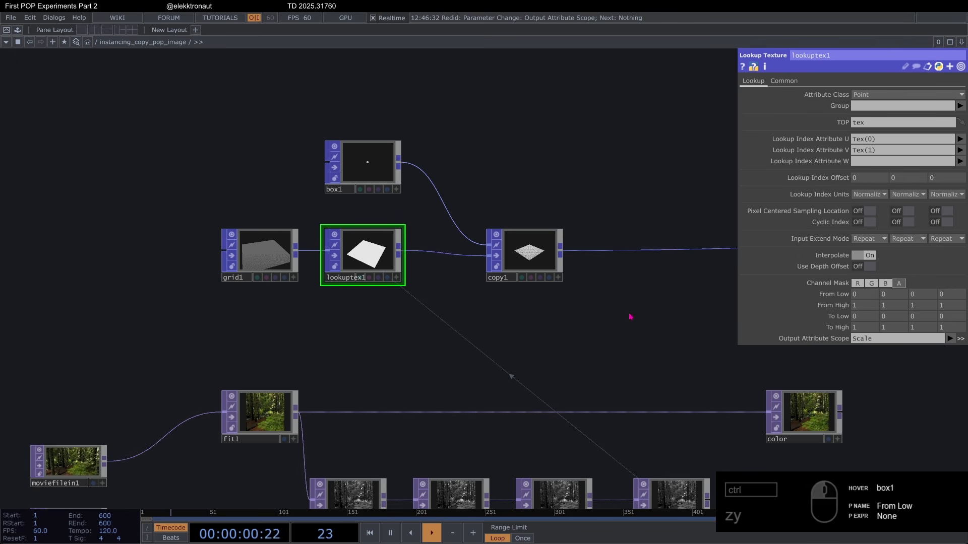
drag(519, 302, 509, 269)
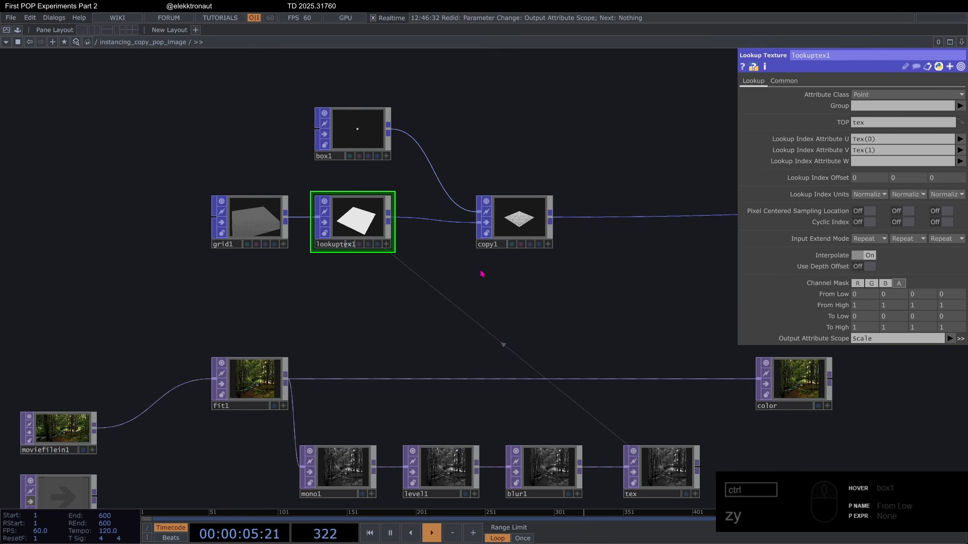
drag(484, 272, 433, 291)
scroll(309, 238, up, 6)
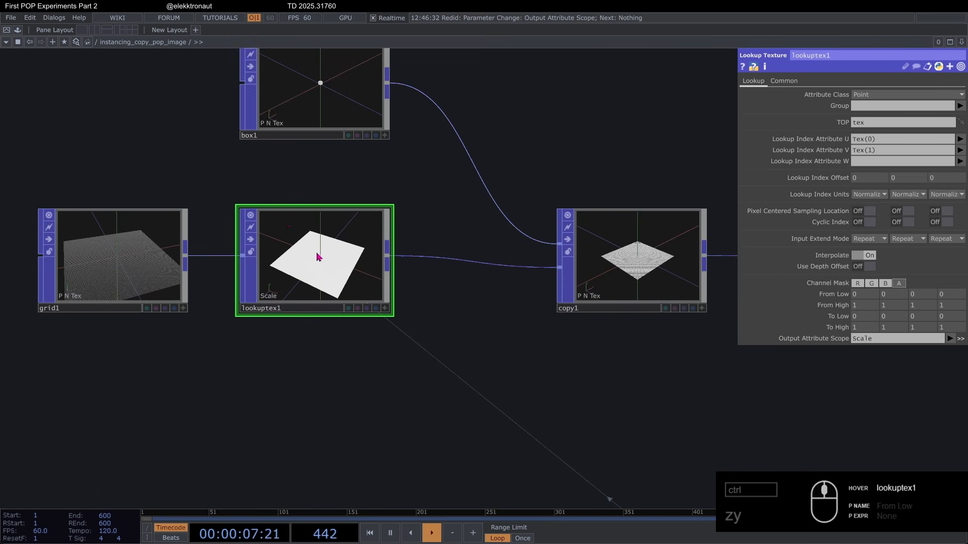
scroll(280, 274, down, 3)
drag(328, 338, 240, 339)
click(501, 270)
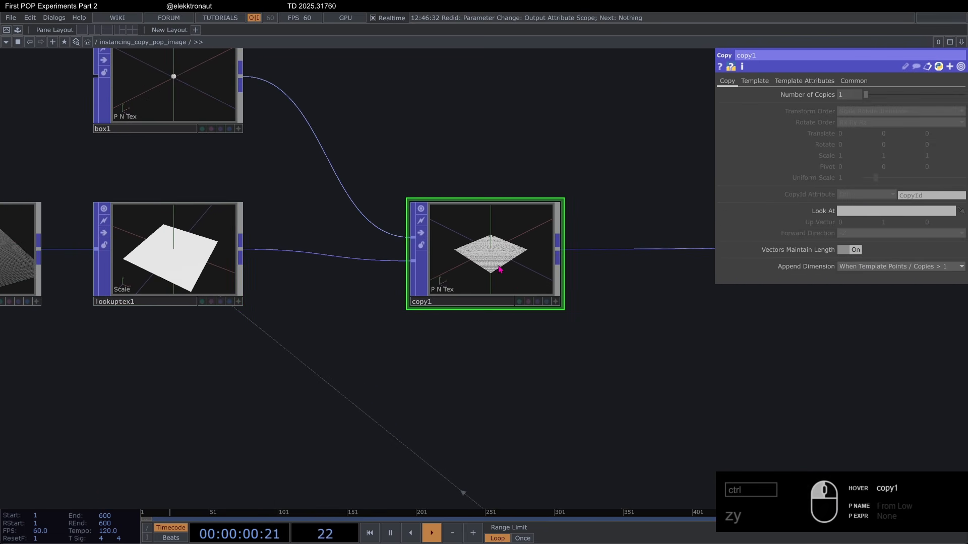
click(754, 82)
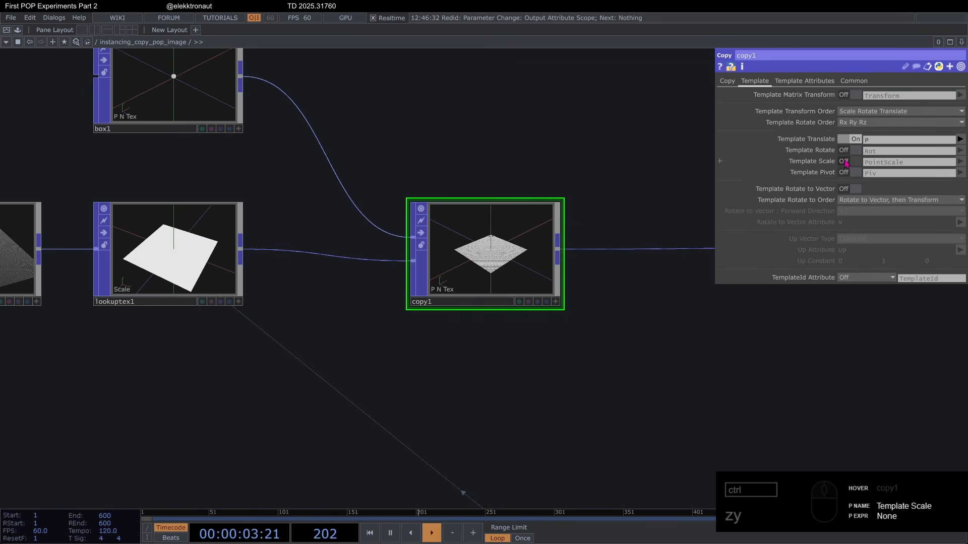
click(847, 162)
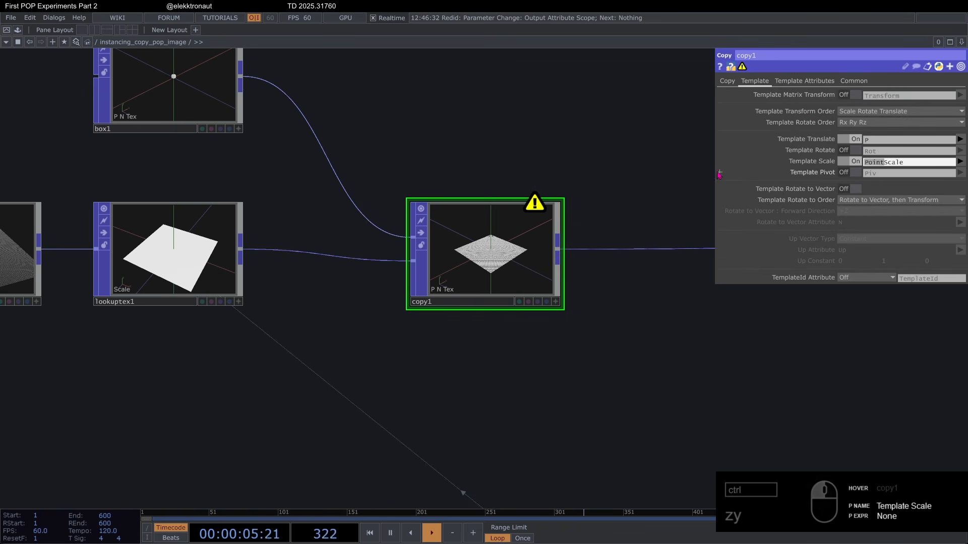
key(BackSpace)
key(Return)
Step: Turn the display of the bg null back on so the render shows behind the network
scroll(532, 226, up, 5)
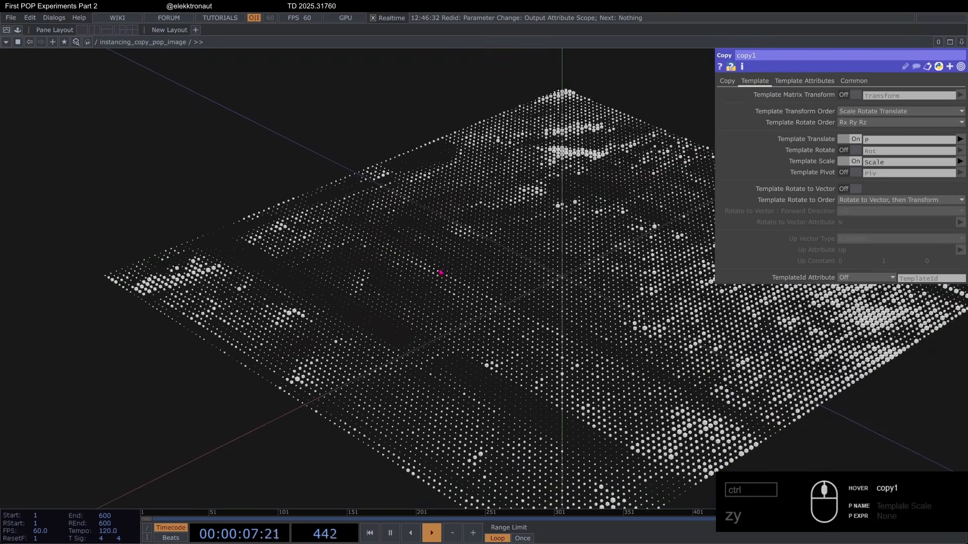
scroll(426, 259, down, 10)
scroll(643, 335, up, 5)
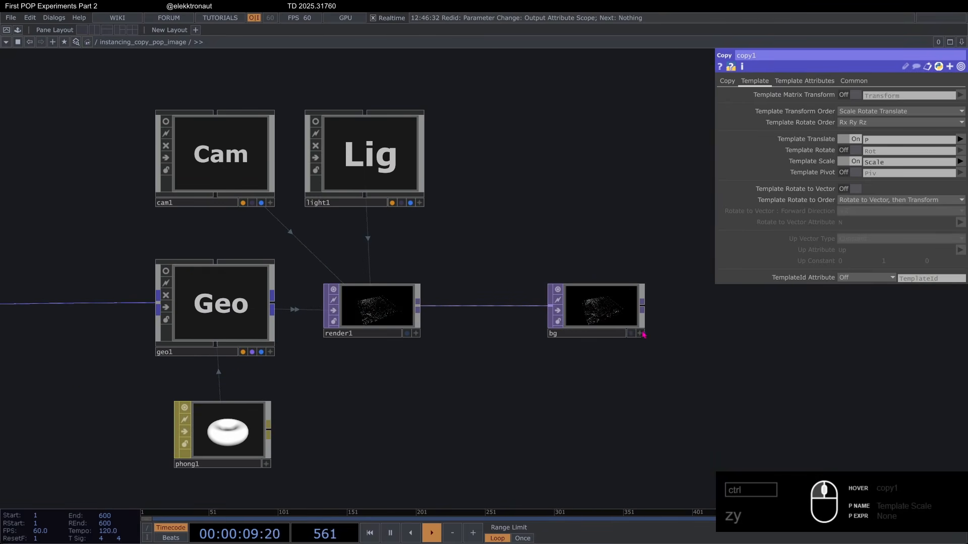
click(632, 335)
scroll(525, 371, down, 5)
drag(321, 384, 603, 328)
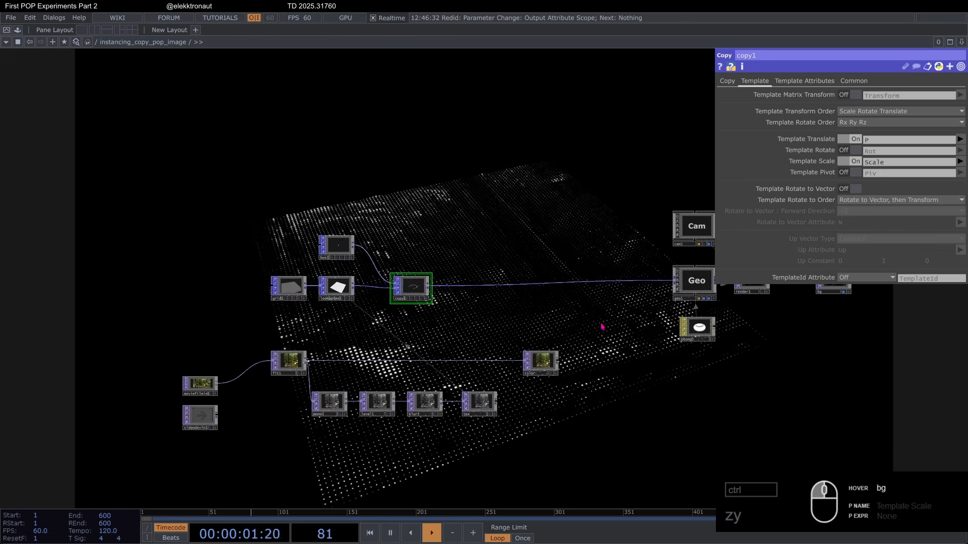
scroll(476, 266, up, 3)
scroll(478, 268, up, 1)
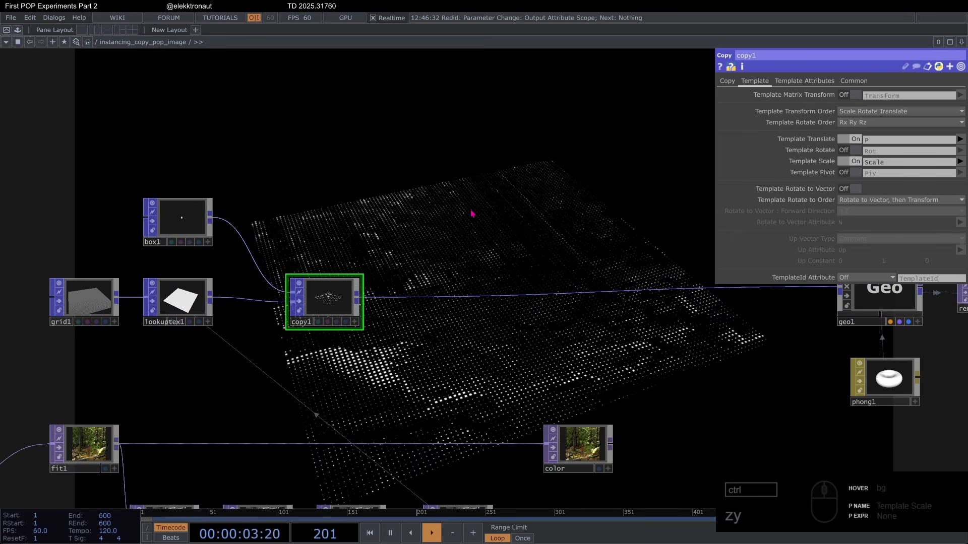
drag(421, 199, 436, 188)
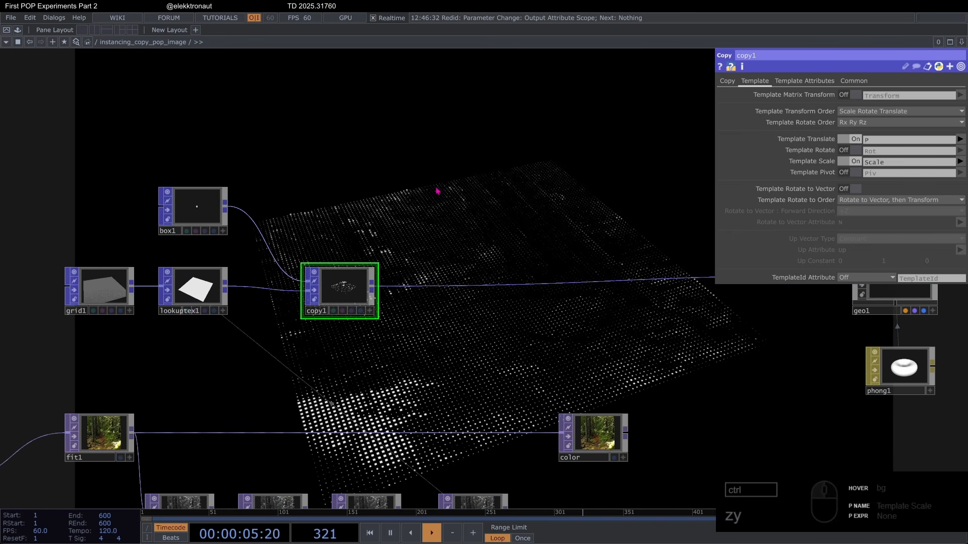
drag(301, 300, 346, 291)
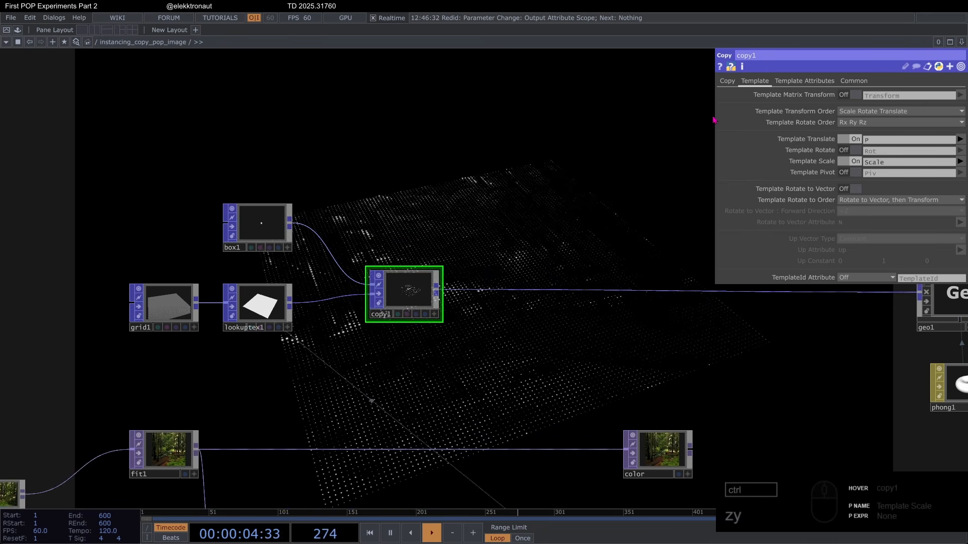
Step: Set the first three To Low values of lookuptex1 to 1, 2 and 1
click(266, 305)
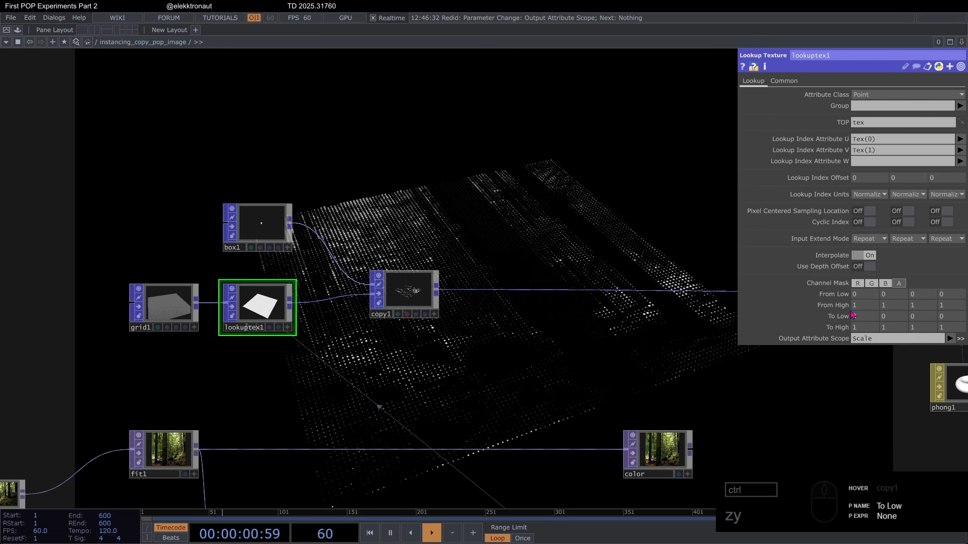
text(1)
drag(923, 318, 882, 313)
text(1)
key(Return)
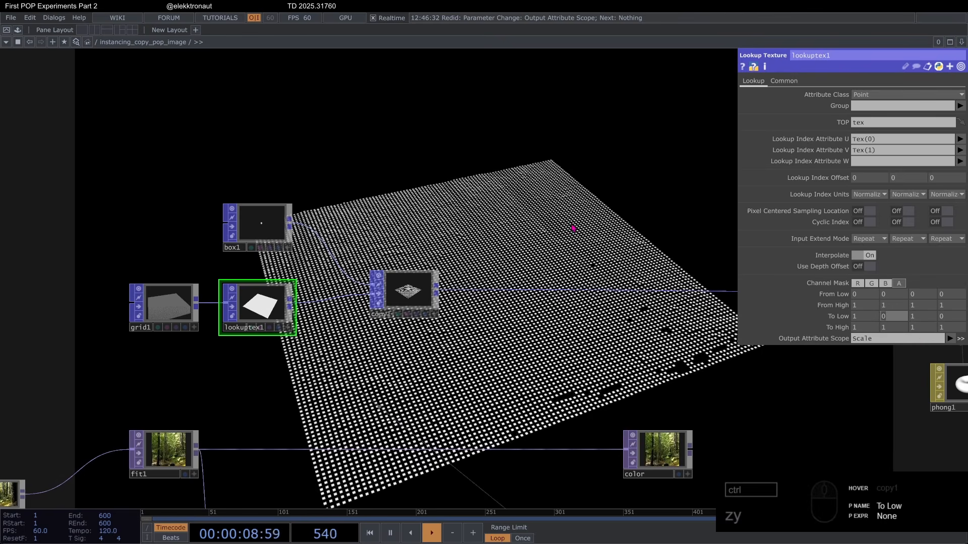
text(2)
key(Return)
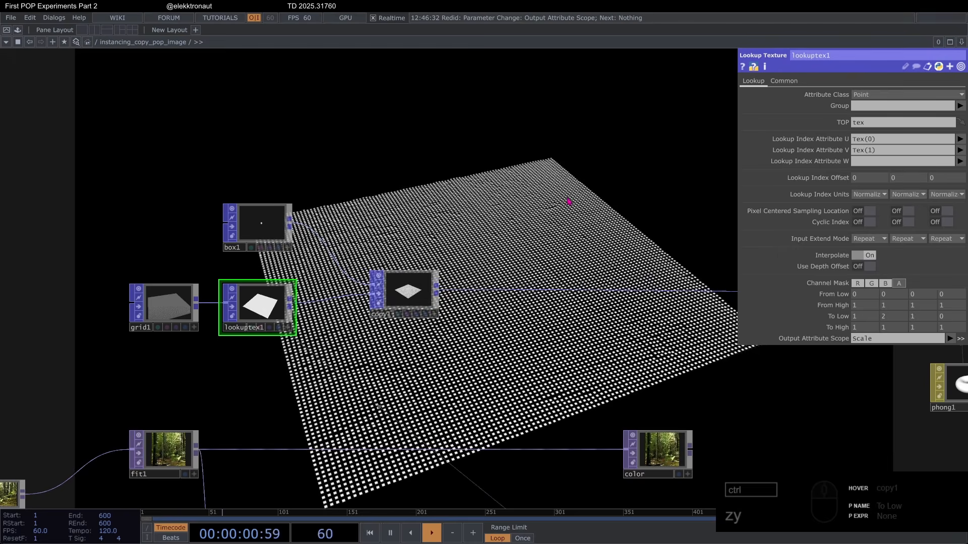
Step: Set the second To High value of lookuptex1 to 40 so the boxes stretch vertically with image brightness
click(897, 329)
text(40)
key(Return)
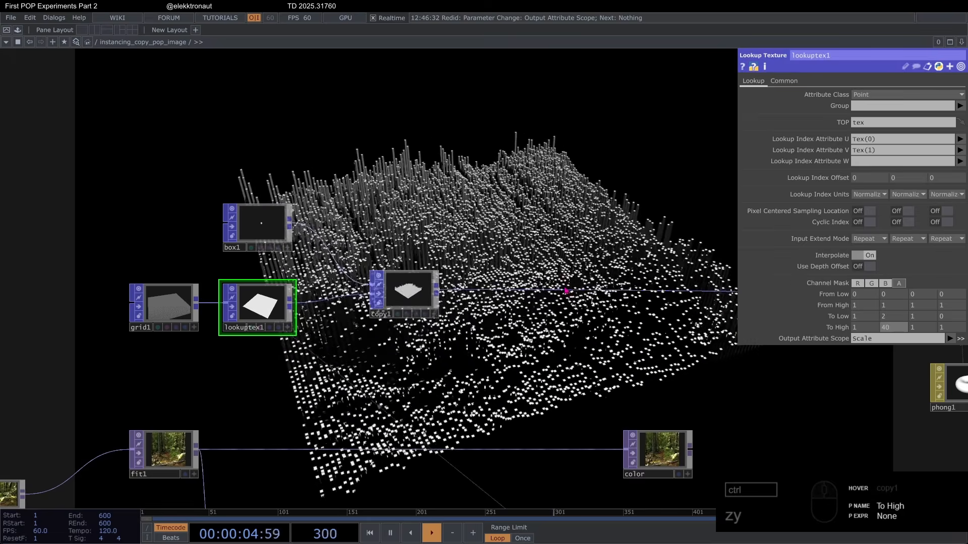
Step: Insert a Lookup Texture POP on the wire between copy1 and geo1, placing it above the color null
click(519, 256)
scroll(487, 229, down, 4)
scroll(456, 285, up, 4)
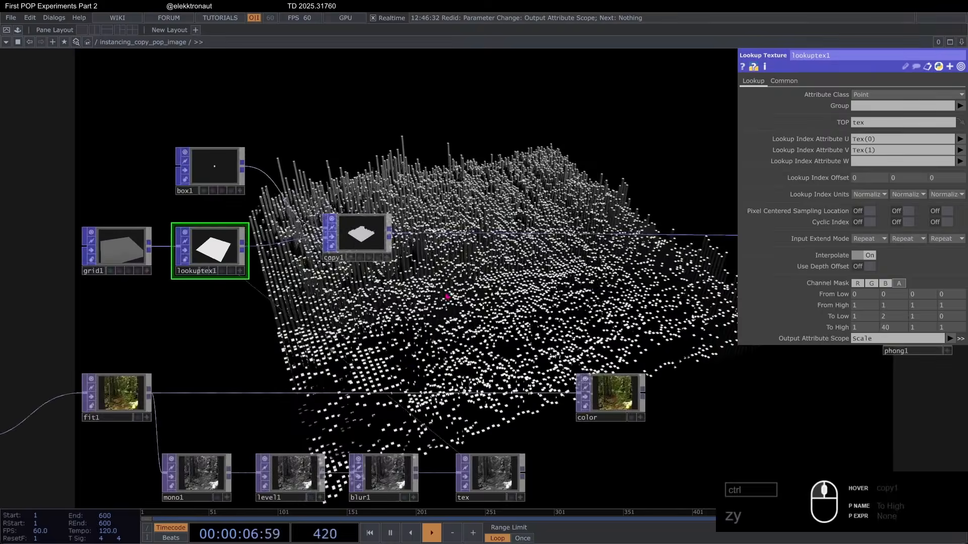
drag(421, 325, 362, 298)
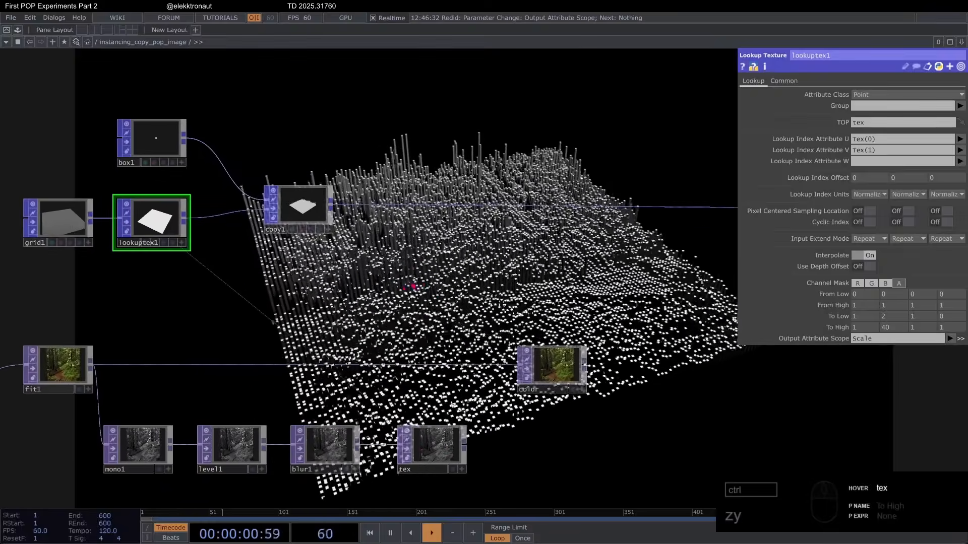
scroll(415, 286, down, 2)
drag(434, 280, 393, 288)
scroll(488, 275, up, 2)
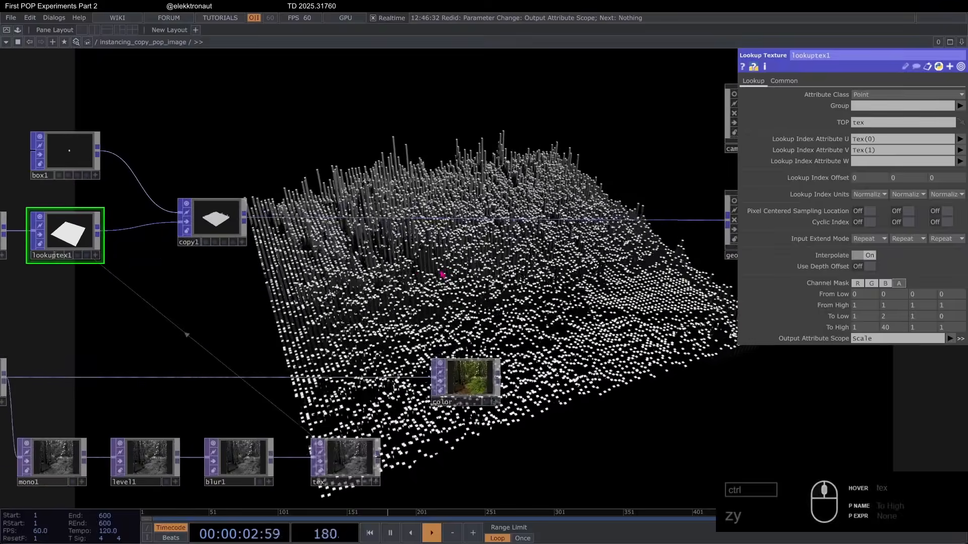
drag(396, 218, 422, 225)
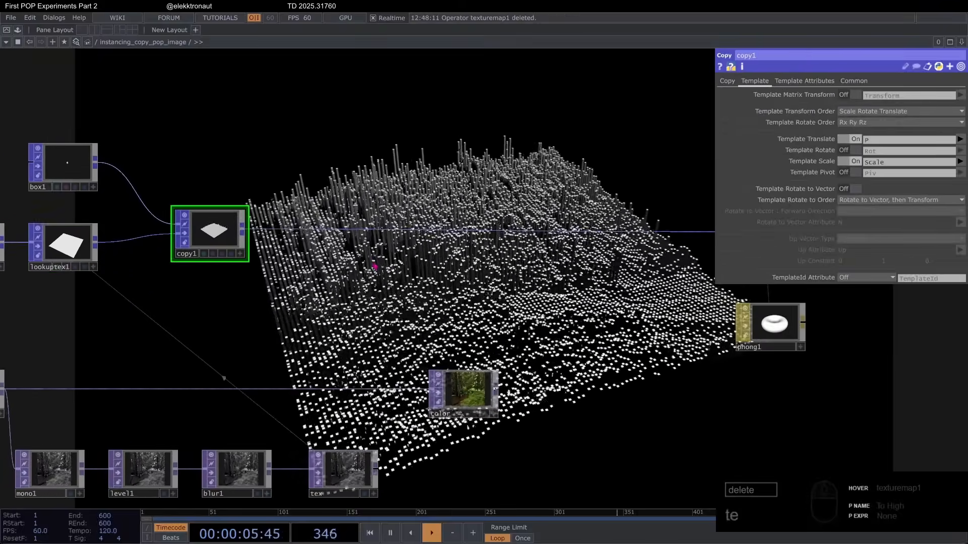
right_click(396, 216)
click(404, 226)
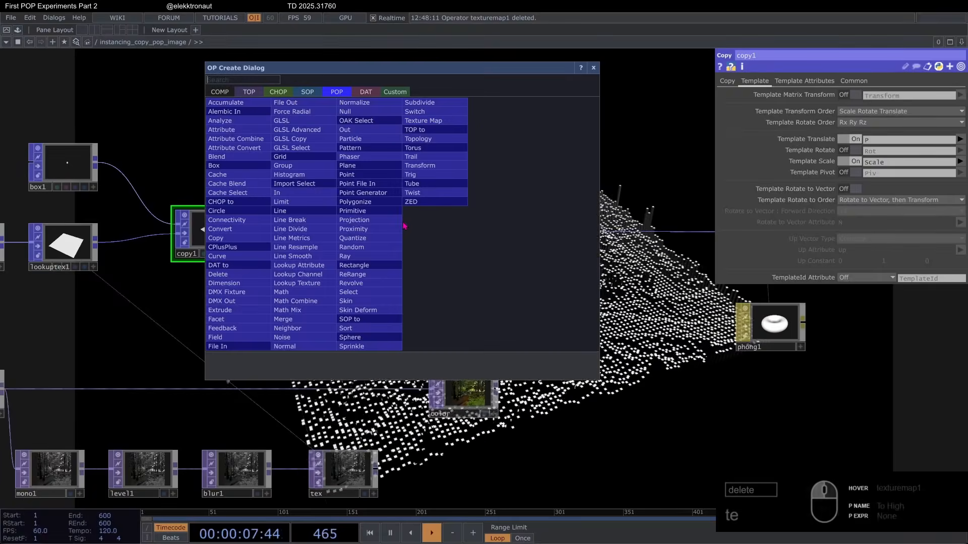
text(lo)
key(Return)
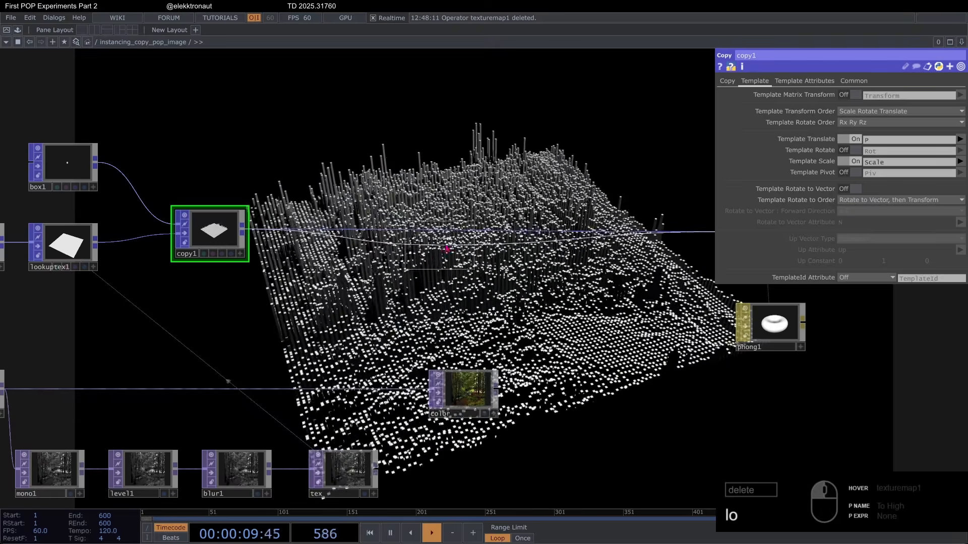
click(460, 230)
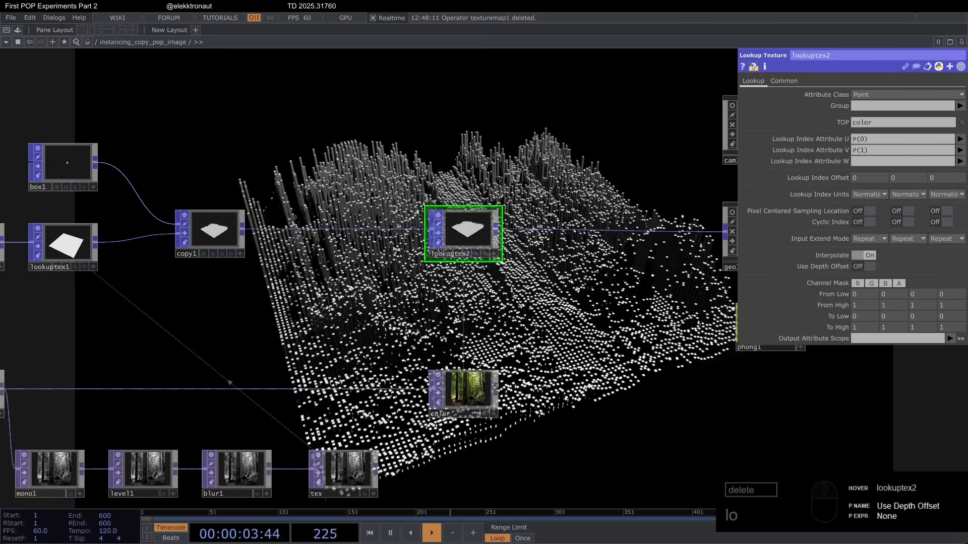
Step: Have lookuptex2 sample the color TOP and write to the Color attribute through its Output Attribute Scope
click(949, 338)
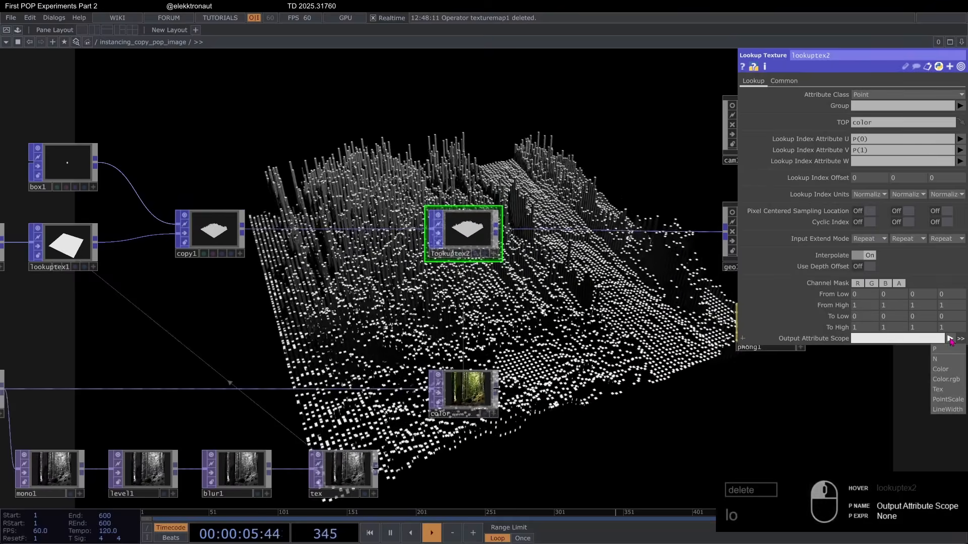
click(941, 369)
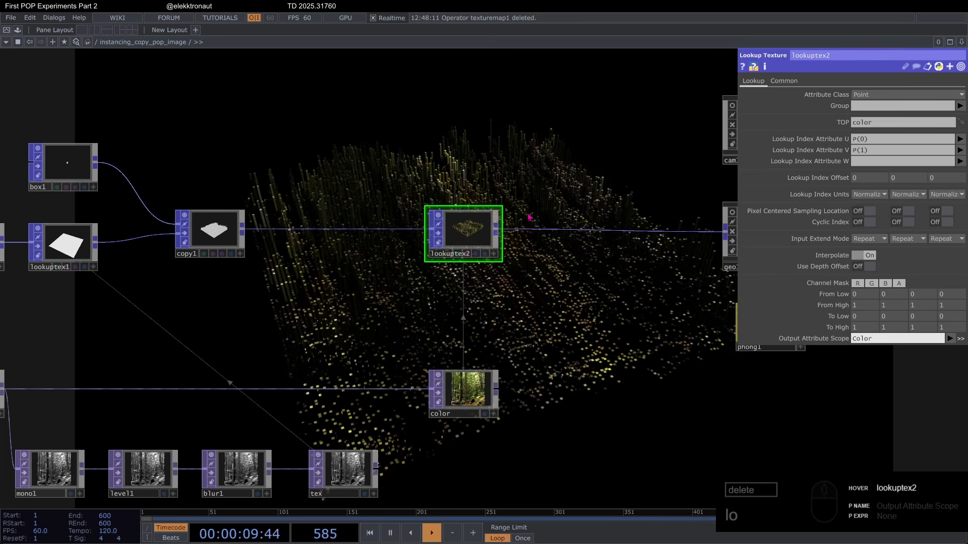
Step: Insert a Texture Map POP between copy1 and lookuptex2 and set its Projection Axis to Y Axis
drag(582, 300, 526, 307)
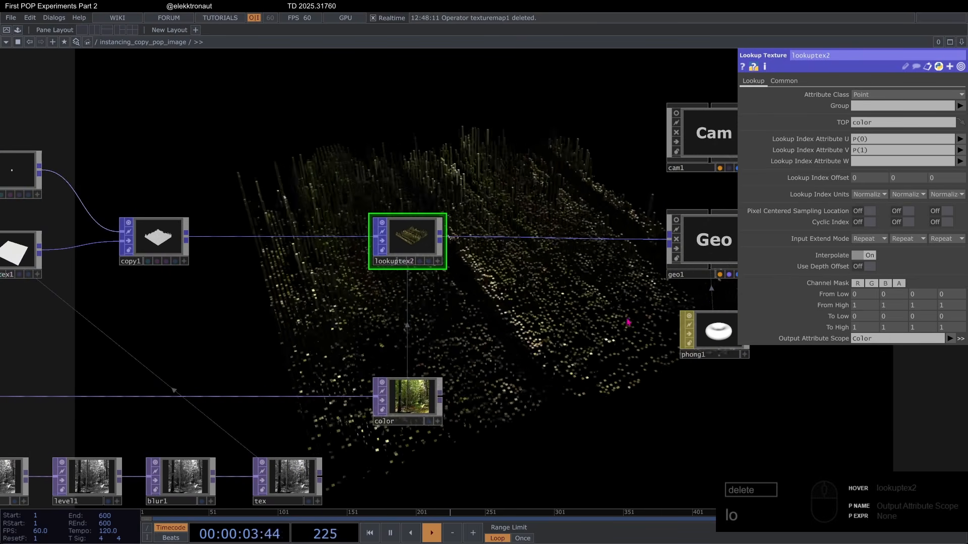
drag(485, 295, 522, 300)
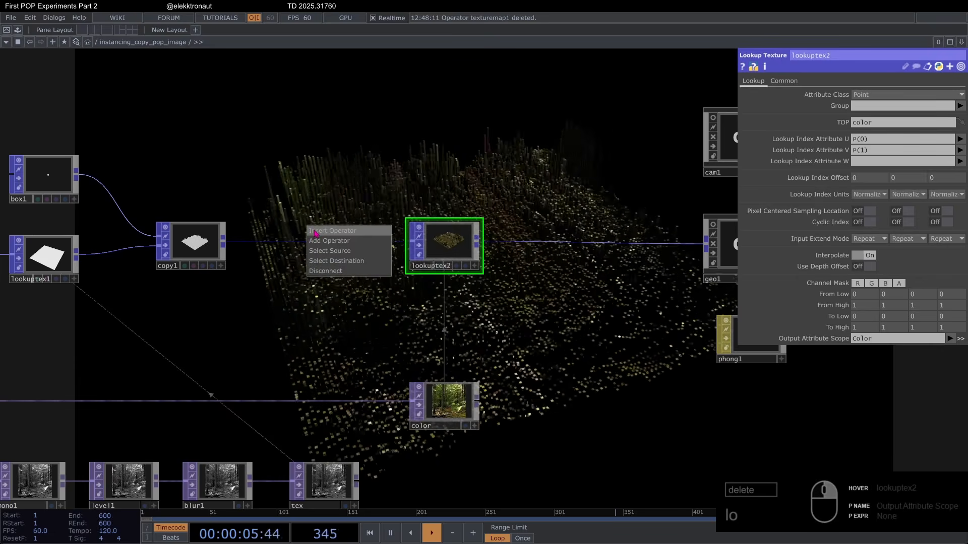
click(316, 231)
text(tex)
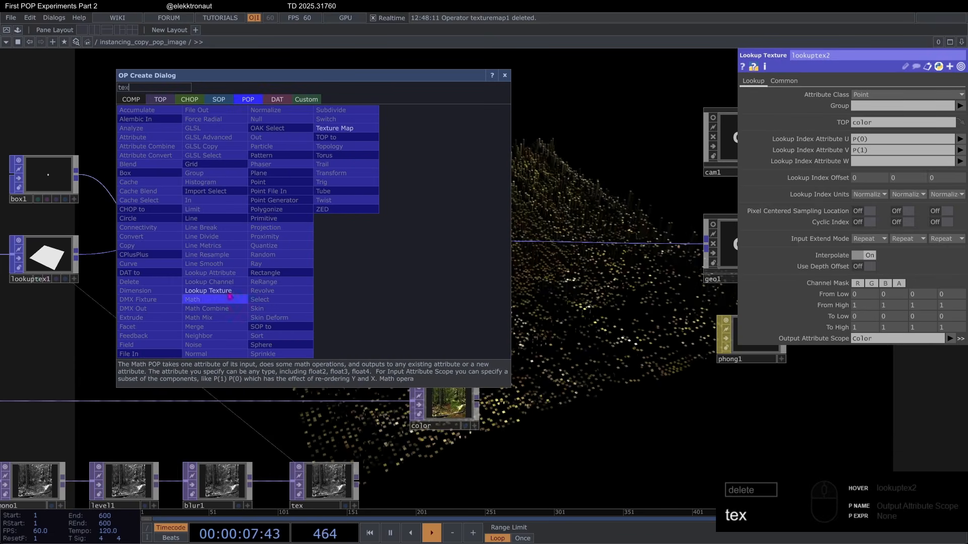
click(354, 129)
click(325, 244)
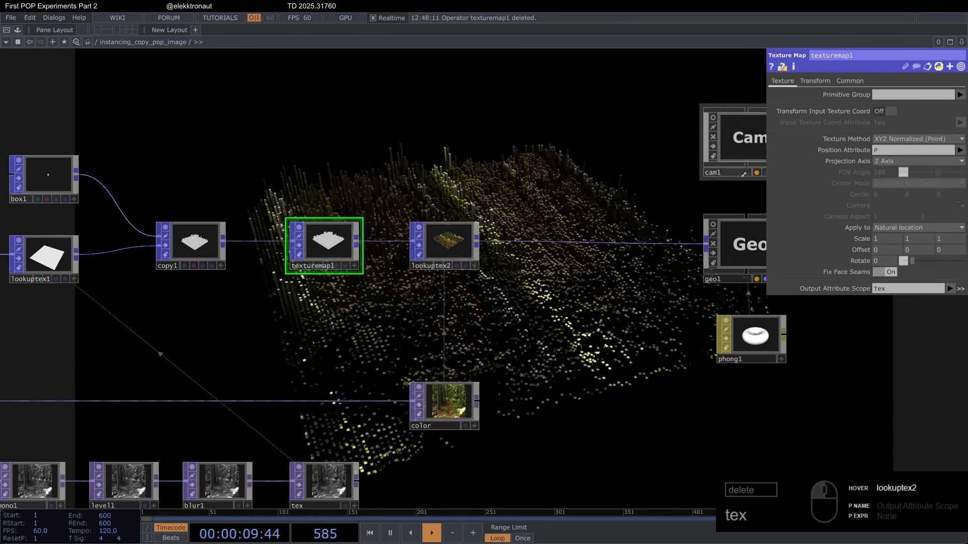
click(886, 185)
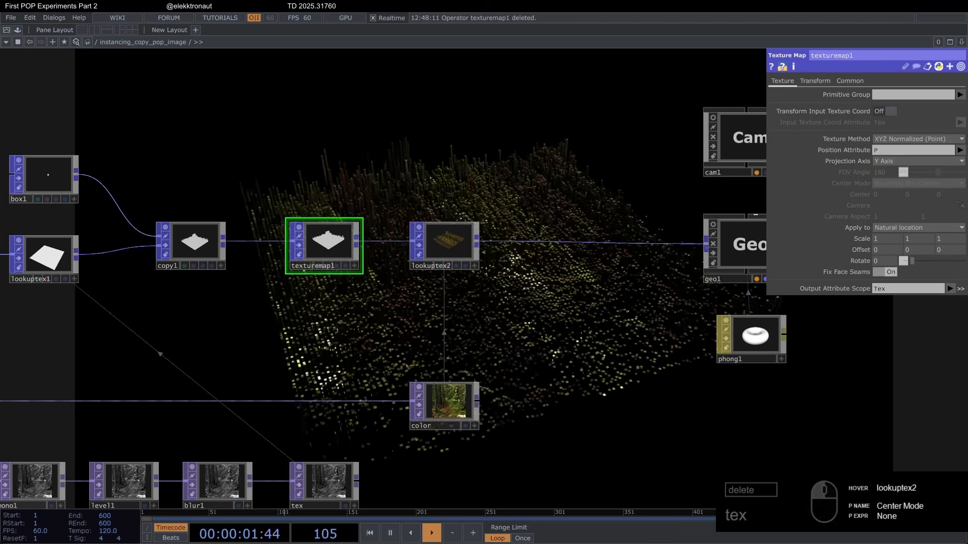
key(ctrl+y)
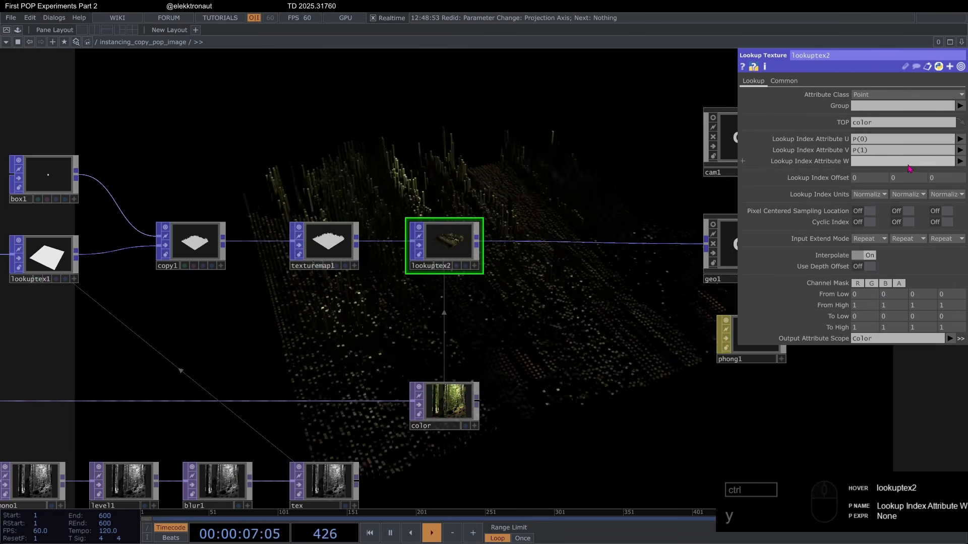
Step: Set lookuptex2's Lookup Index Attribute U to Tex(0) and V to Tex(1)
click(960, 138)
click(958, 181)
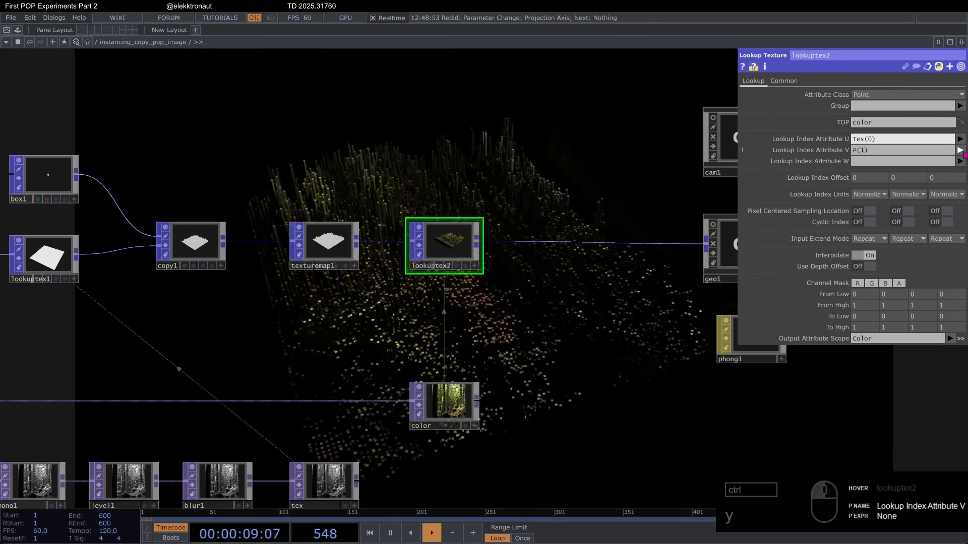
click(960, 149)
click(953, 201)
Step: Try strong smoothing on blur1 with Filter Size 31 and Pre-Shrink 3, and reduce them to 9 and 2
scroll(518, 277, down, 3)
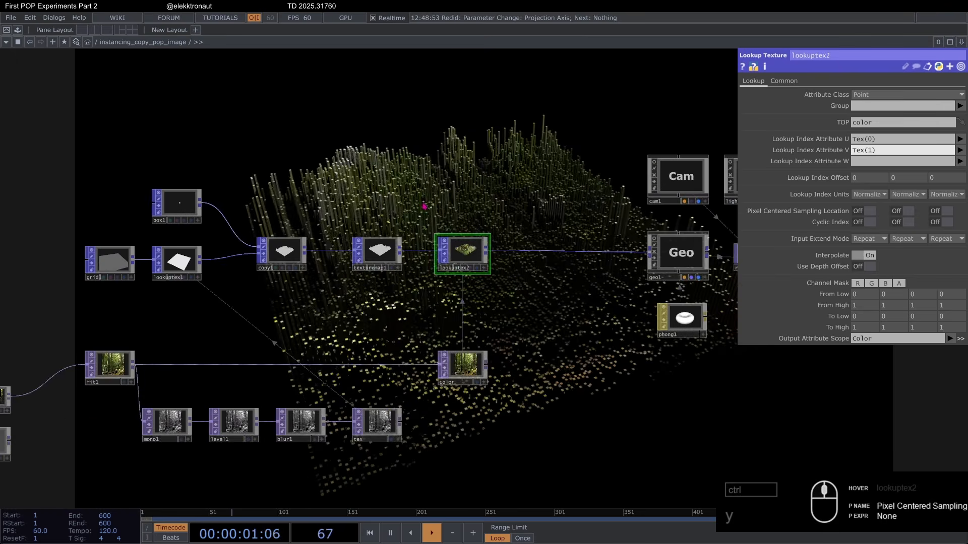
drag(550, 340, 546, 280)
drag(281, 400, 432, 371)
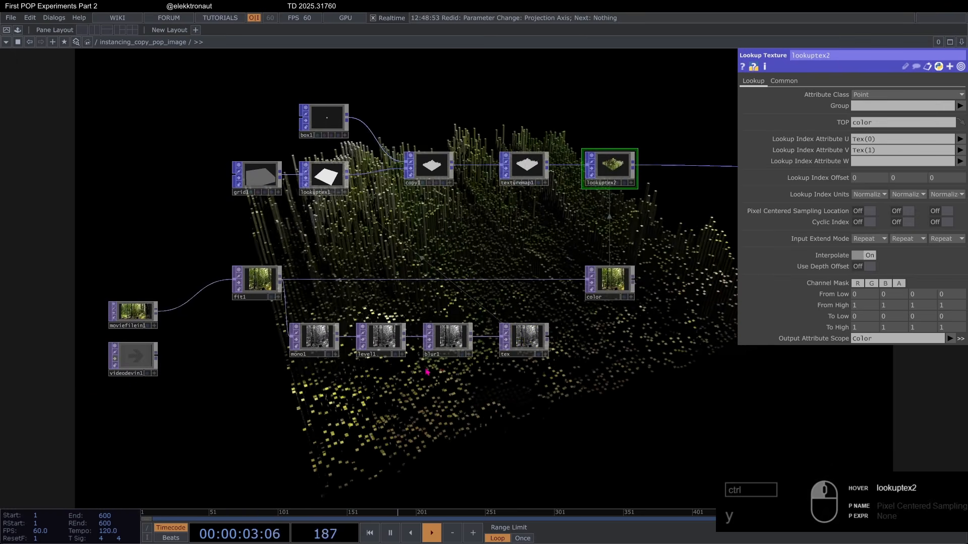
scroll(389, 367, up, 3)
click(486, 333)
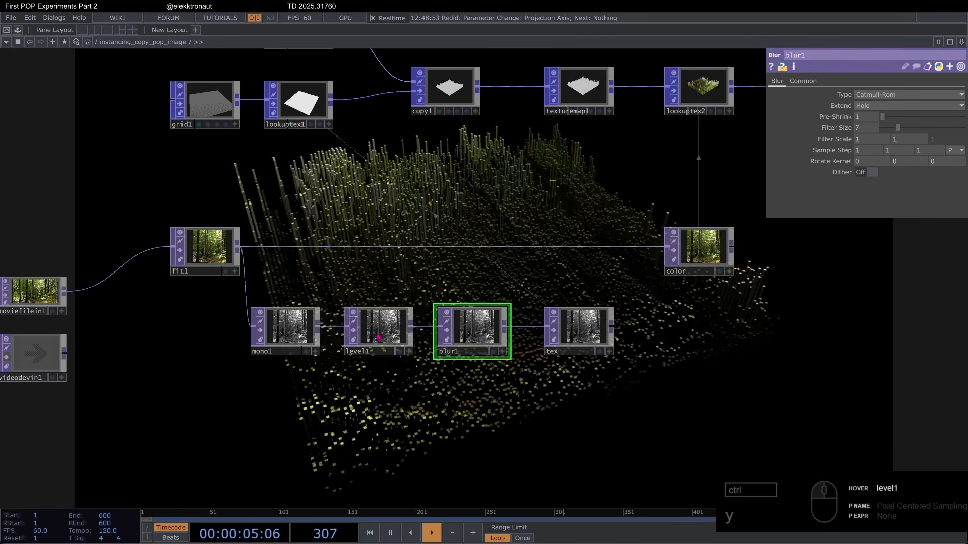
scroll(449, 262, down, 3)
scroll(448, 313, up, 3)
drag(706, 336, 592, 286)
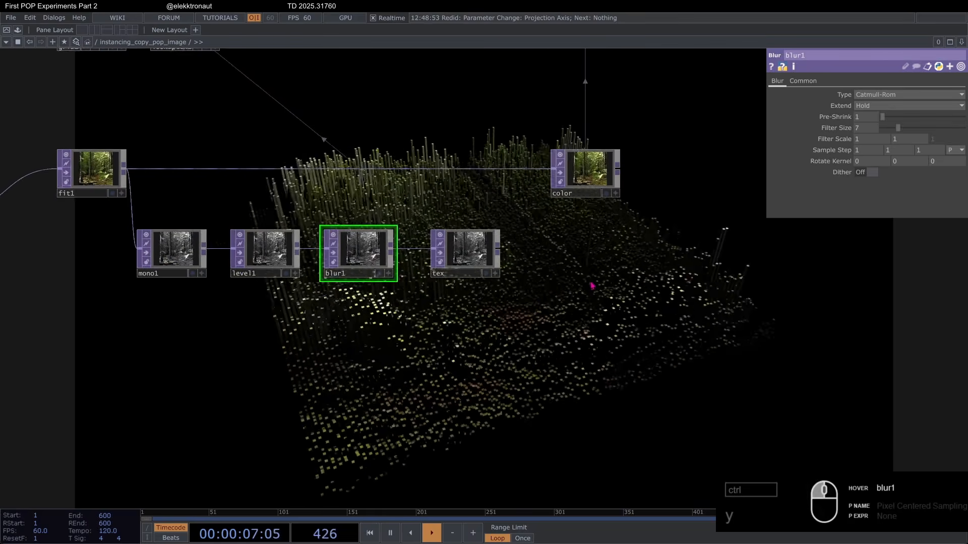
scroll(593, 286, down, 2)
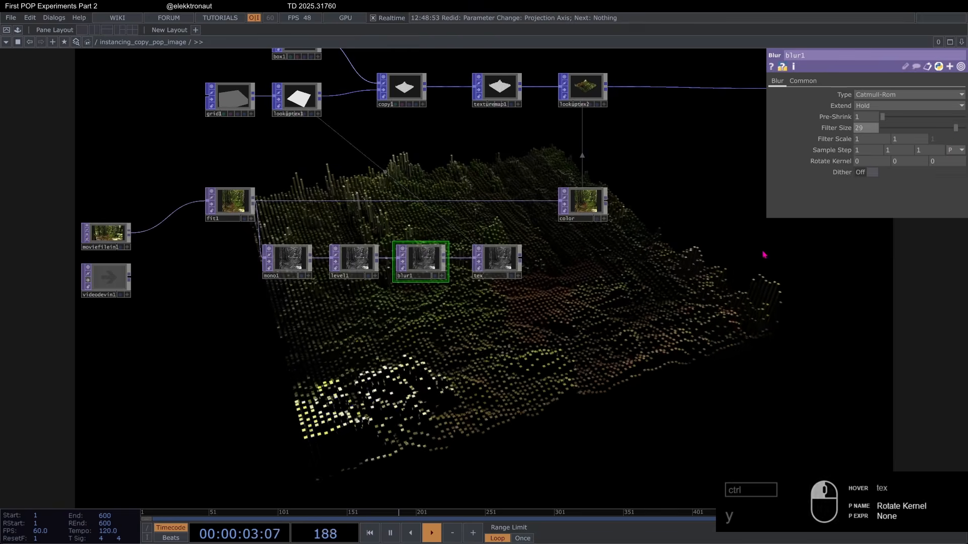
drag(764, 254, 522, 233)
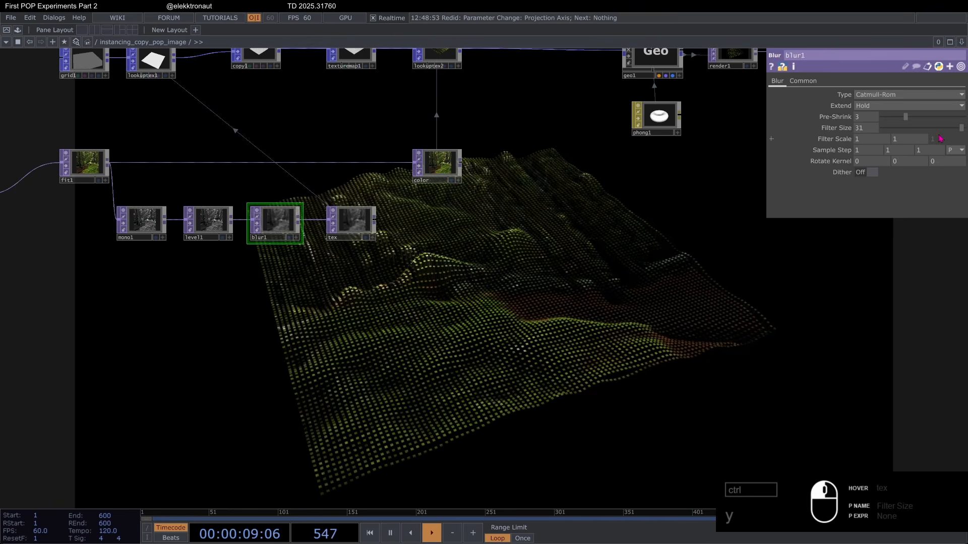
drag(878, 135, 893, 138)
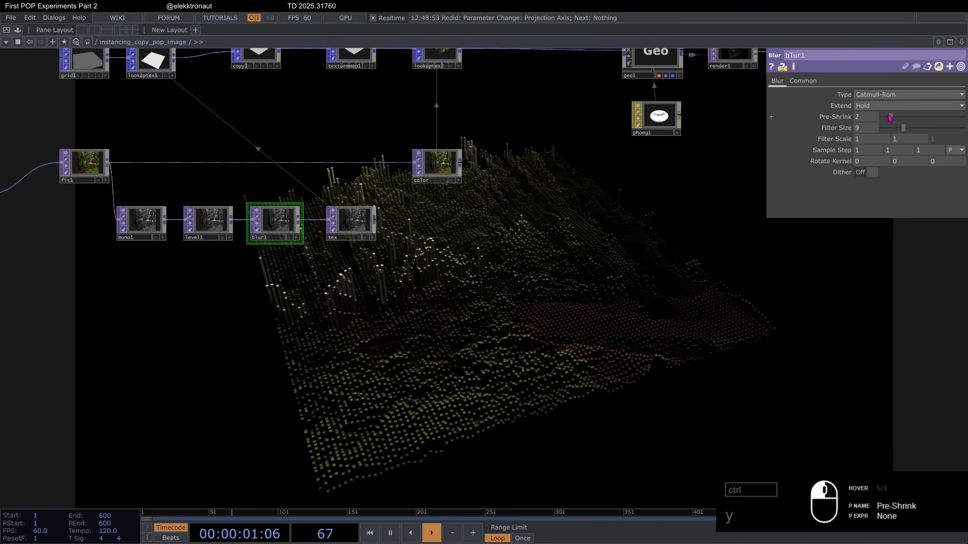
Step: Try a Gamma 1 of 0.16 and a Contrast of 4.45 on level1, undoing each change
drag(496, 277, 521, 159)
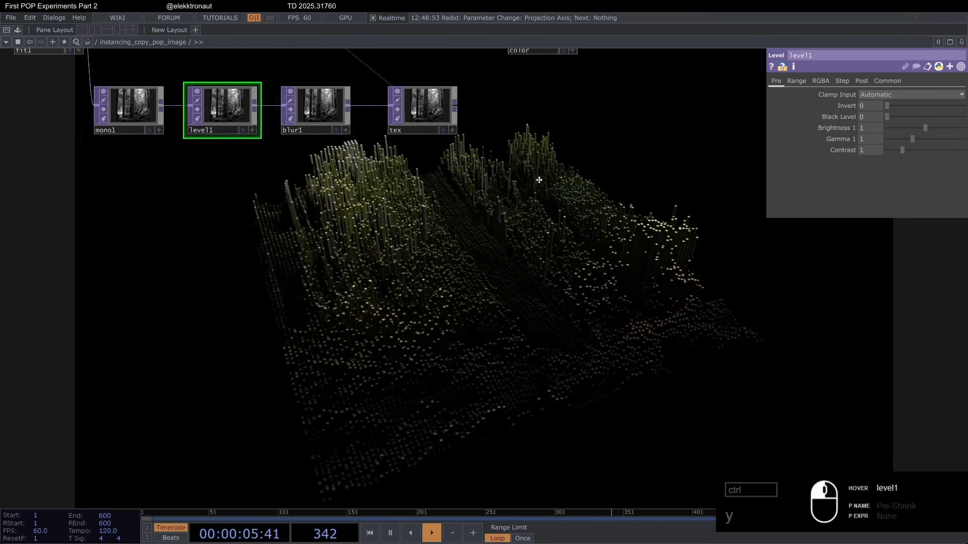
drag(913, 141, 890, 147)
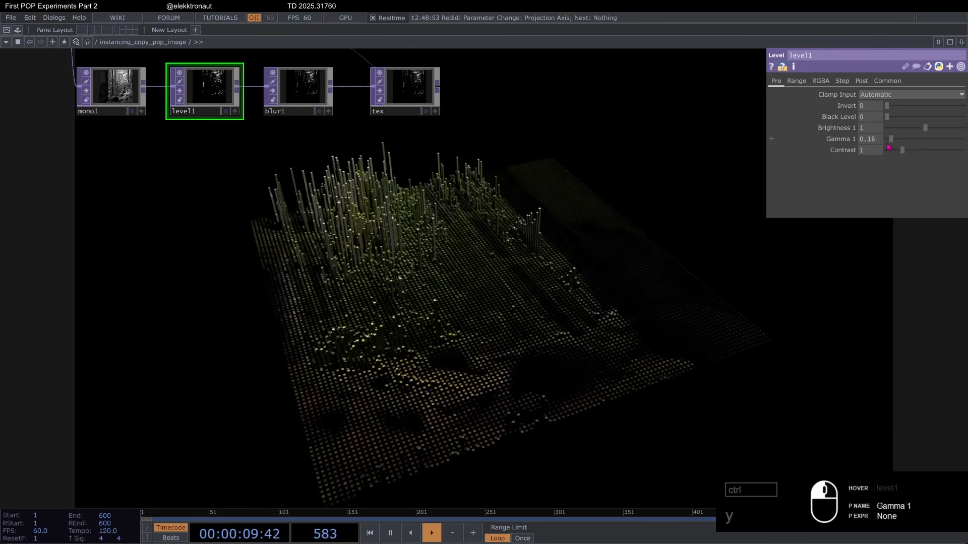
key(ctrl+z)
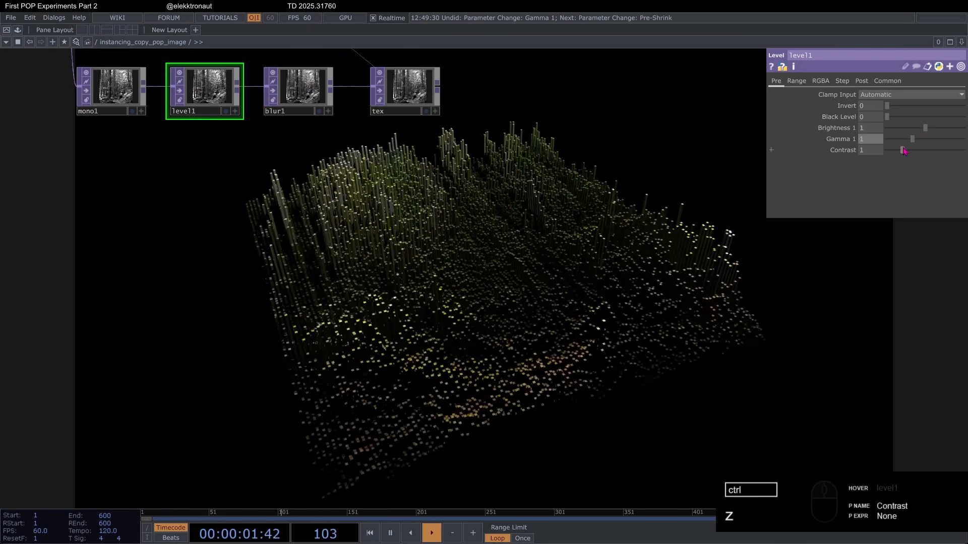
drag(902, 151, 949, 160)
key(ctrl+z)
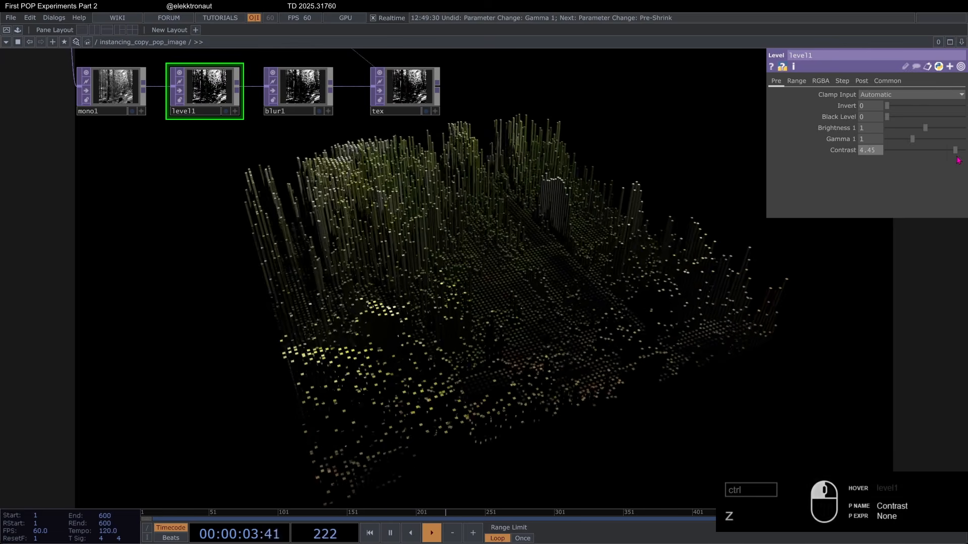
key(ctrl+y)
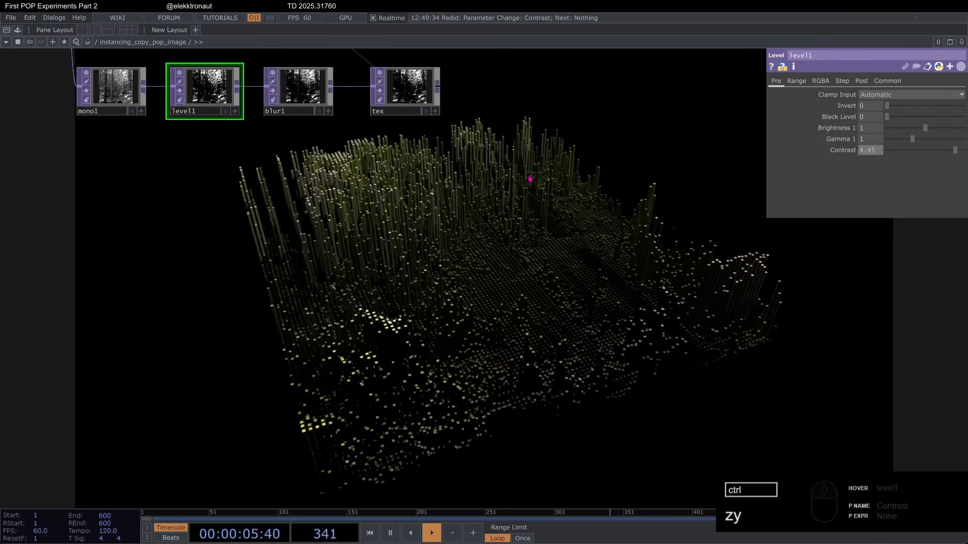
key(ctrl+z)
Step: Load a different, blue-toned video file into moviefilein1
scroll(364, 243, down, 3)
drag(178, 151, 198, 198)
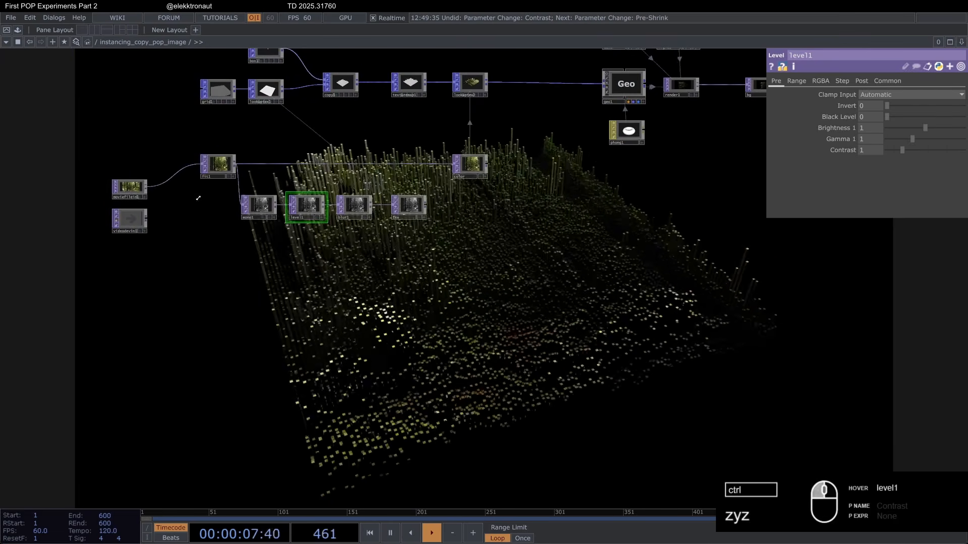
click(141, 189)
click(960, 94)
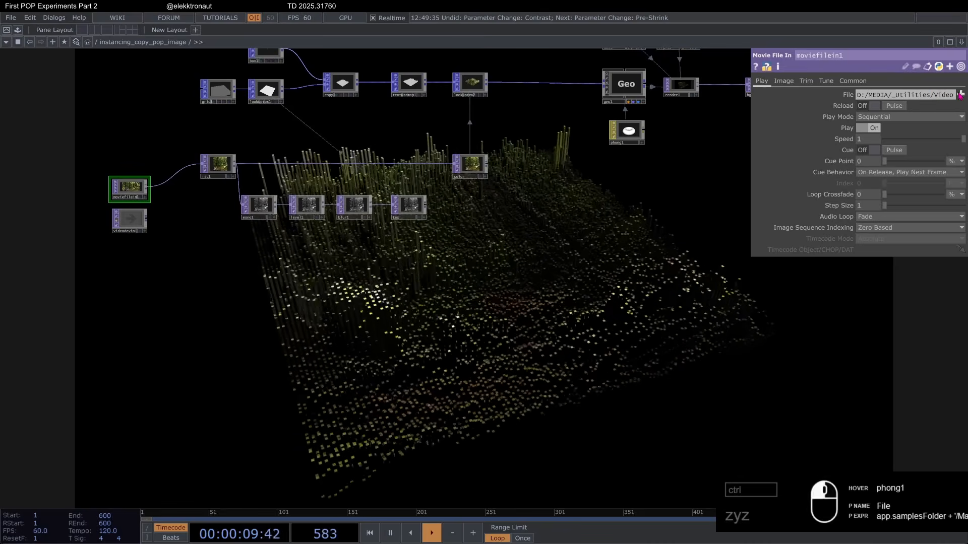
double_click(255, 262)
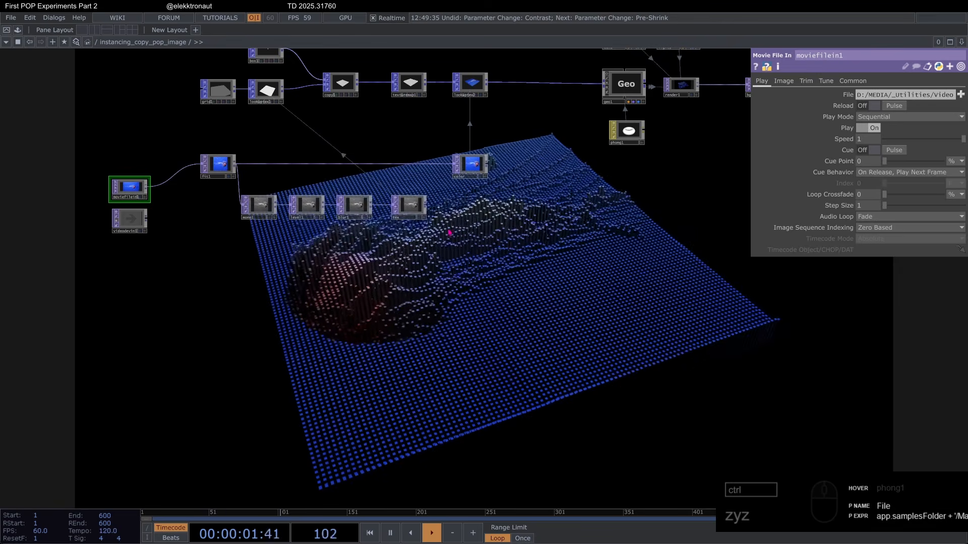
Step: Feed the live camera from videodevin1 into fit1 in place of moviefilein1
scroll(445, 221, up, 3)
drag(445, 218, 274, 303)
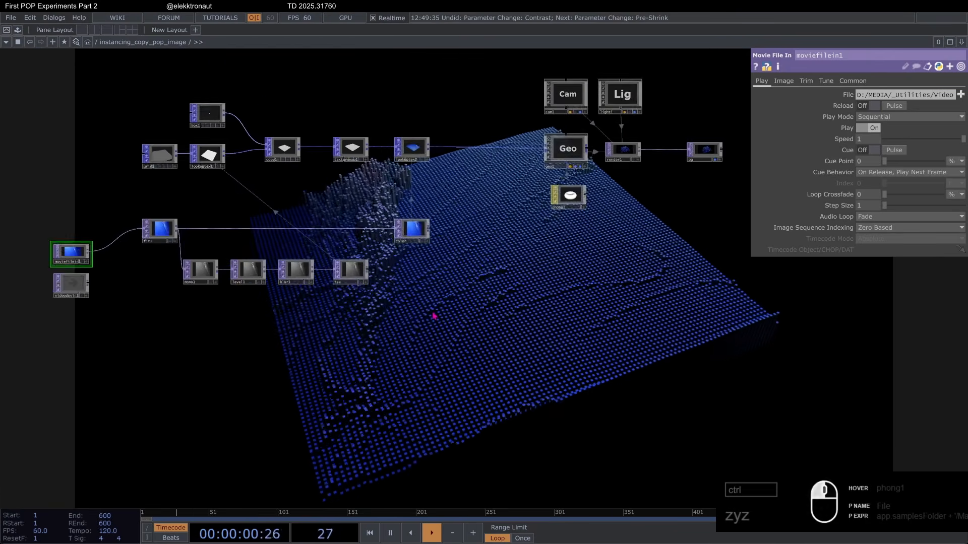
scroll(232, 286, up, 2)
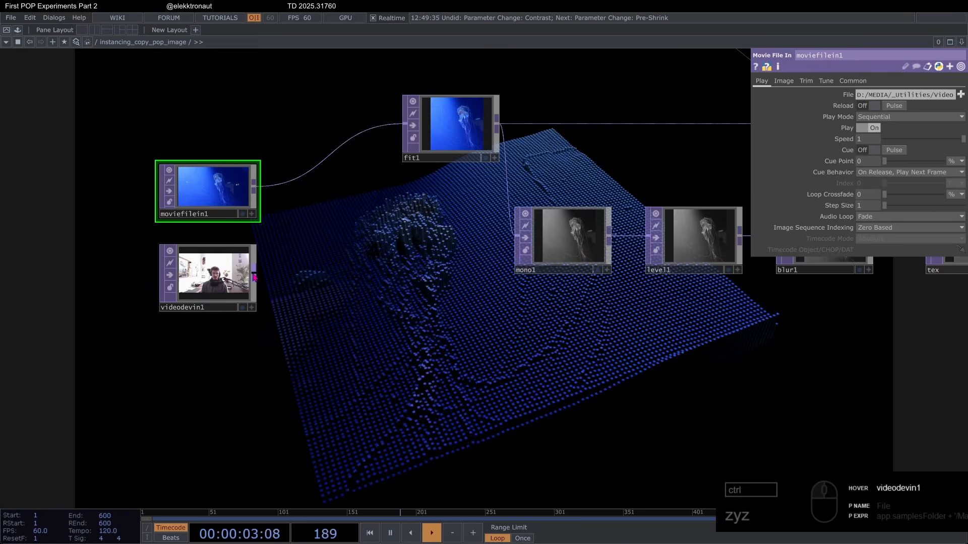
drag(254, 276, 404, 125)
scroll(351, 188, down, 3)
drag(479, 329, 271, 292)
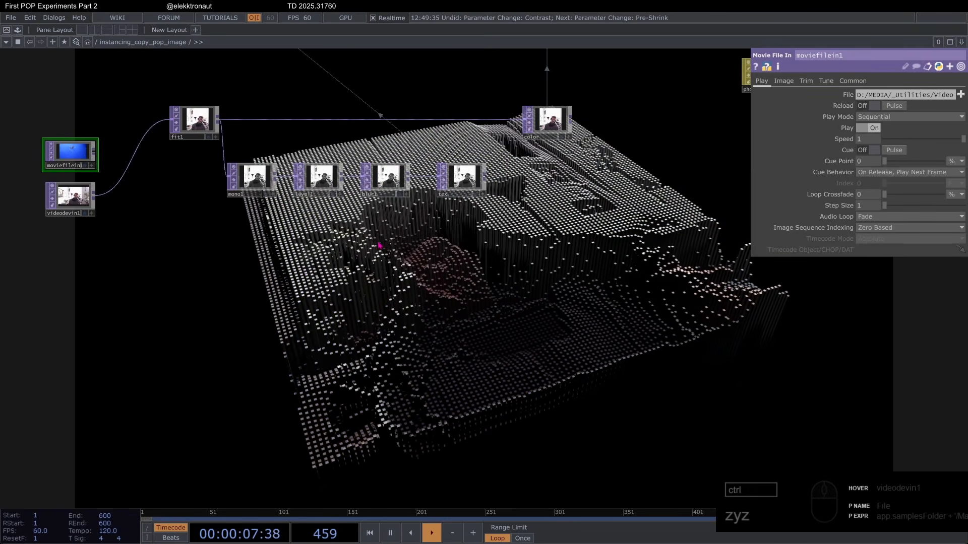
Step: Set Invert to 1 on level1 so the dark parts of the camera image produce the tall boxes
click(333, 183)
scroll(333, 183, up, 3)
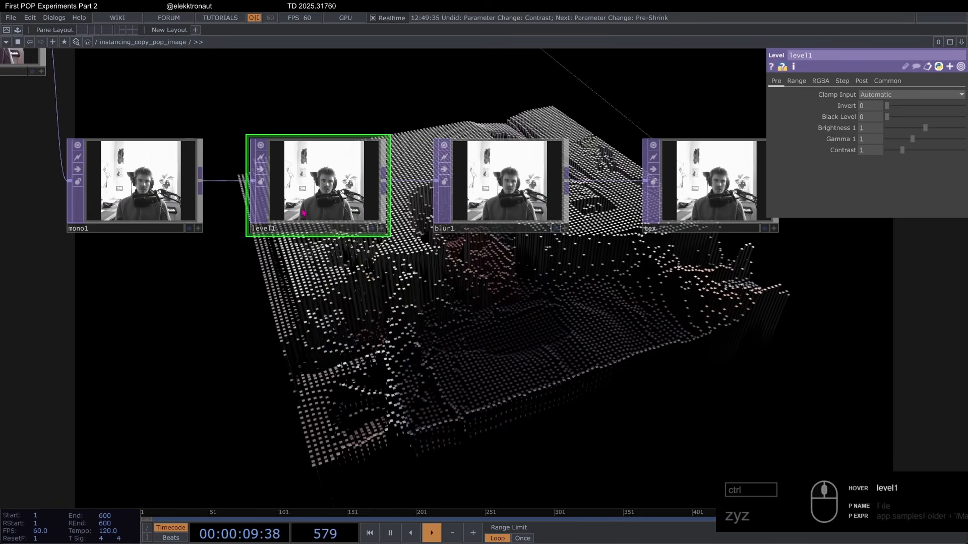
scroll(308, 184, down, 3)
drag(363, 273, 282, 194)
drag(888, 106, 963, 106)
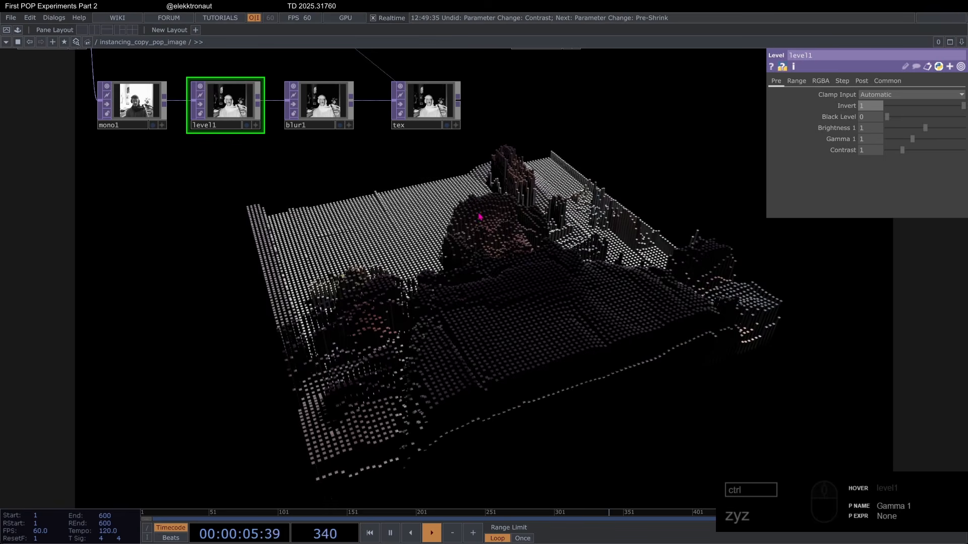
Step: Review the level1, blur1 and tex chain and show the lookuptex1 parameters that scale the boxes
drag(384, 230, 404, 264)
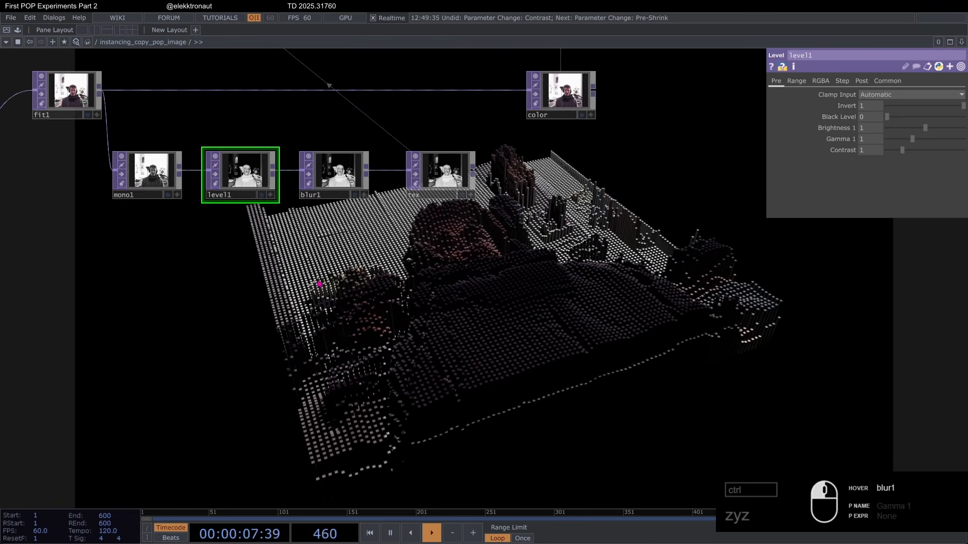
scroll(417, 199, up, 5)
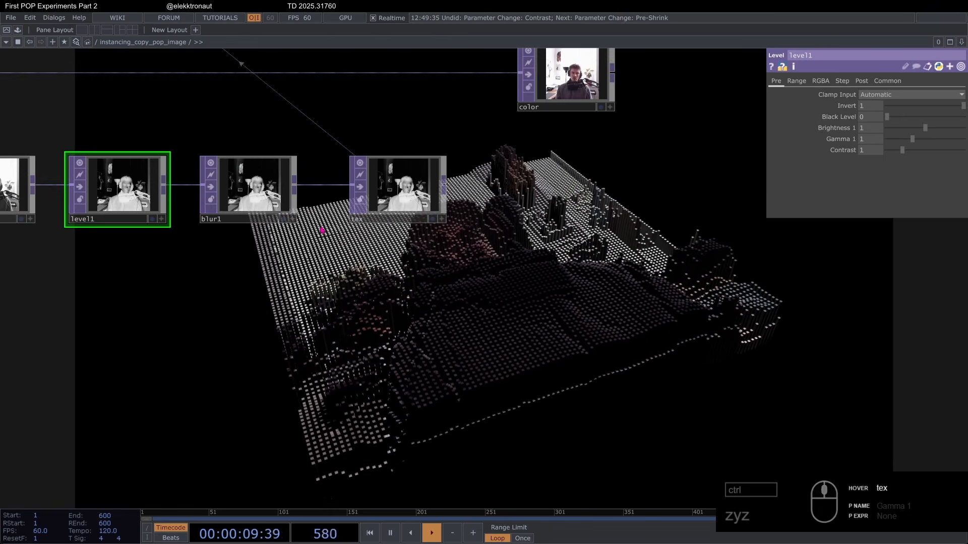
scroll(321, 230, down, 8)
drag(310, 120, 336, 181)
scroll(336, 182, up, 4)
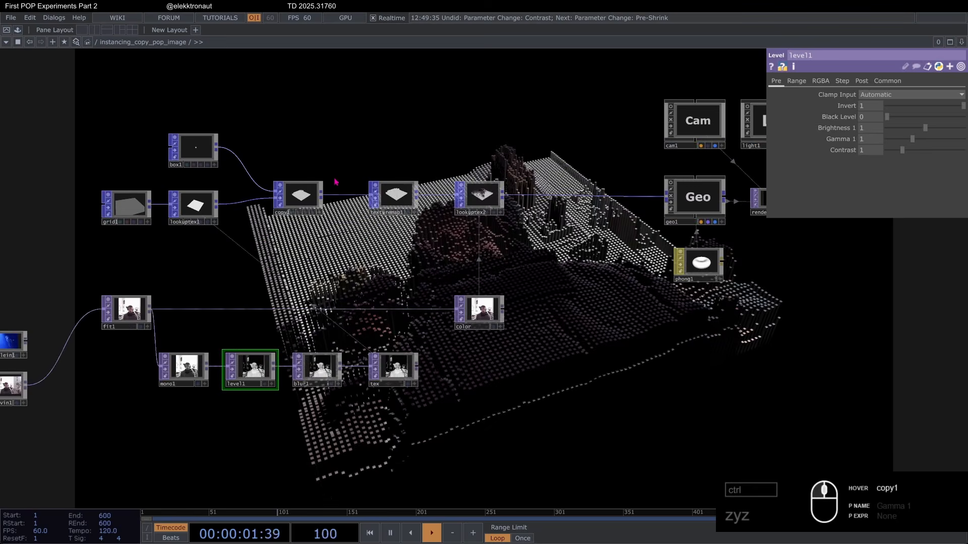
drag(367, 216, 368, 217)
click(202, 208)
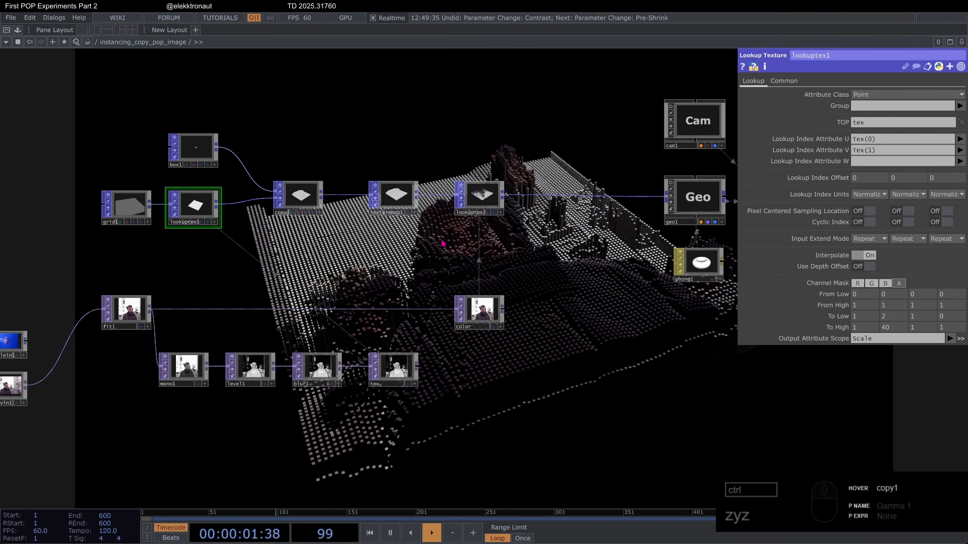
Step: Look over the whole instancing_copy_pop_image network, from the video inputs through the copied boxes to the render
middle_drag(442, 244, 381, 250)
drag(458, 239, 388, 255)
scroll(398, 247, down, 3)
scroll(197, 242, up, 3)
scroll(303, 245, down, 3)
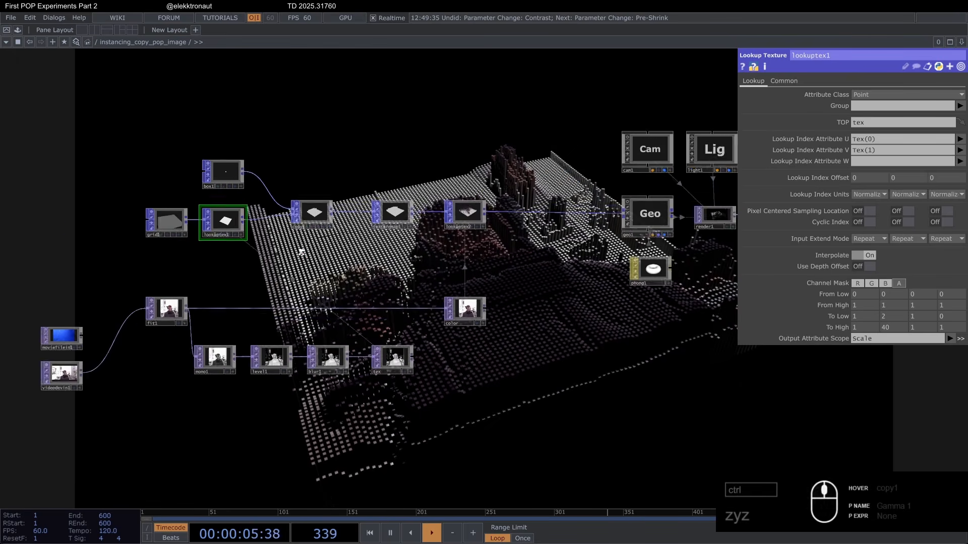
drag(40, 187, 91, 182)
right_drag(475, 381, 500, 386)
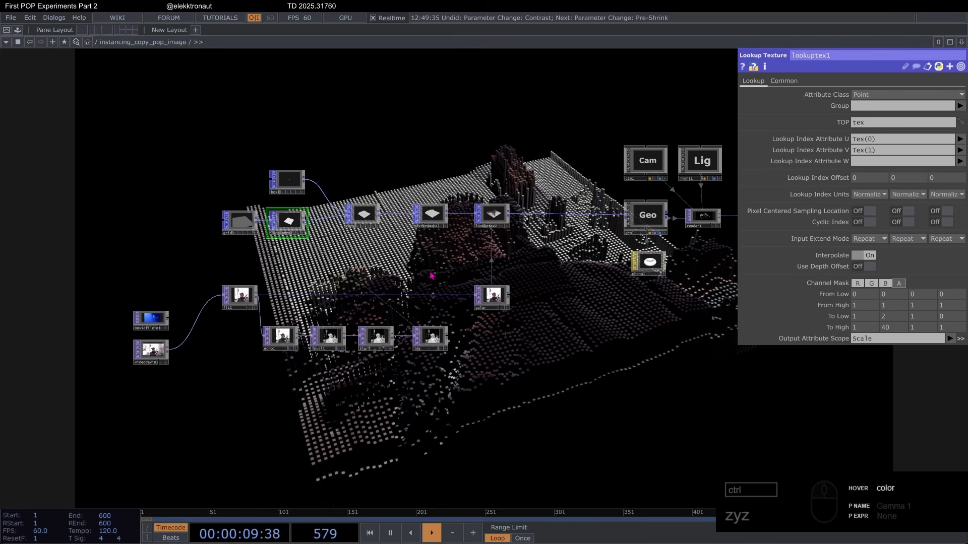
drag(432, 275, 418, 261)
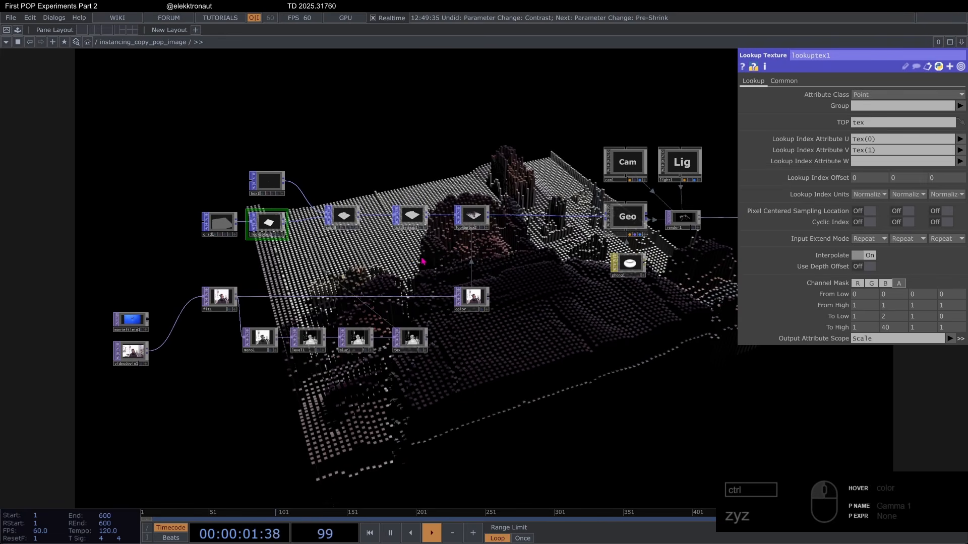
scroll(444, 261, up, 4)
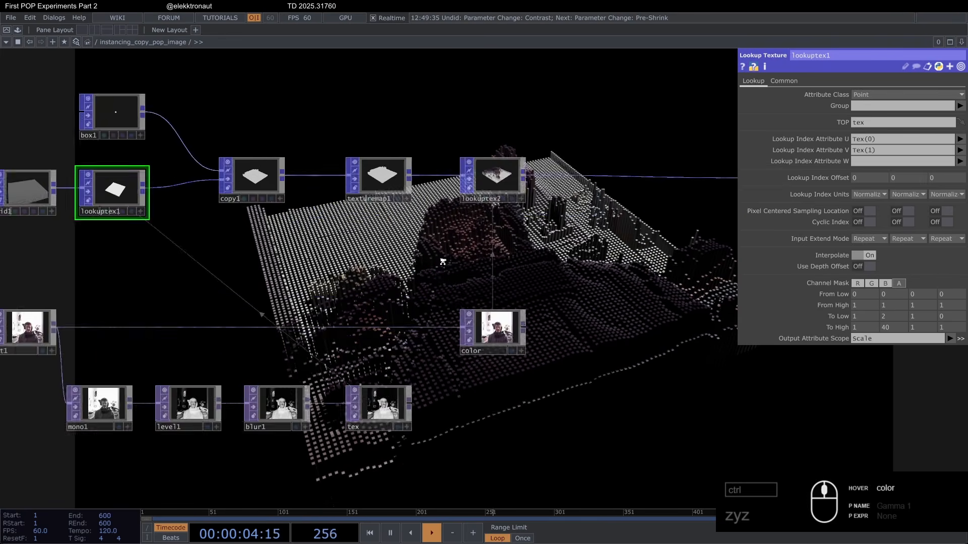
scroll(415, 268, down, 4)
drag(416, 268, 350, 272)
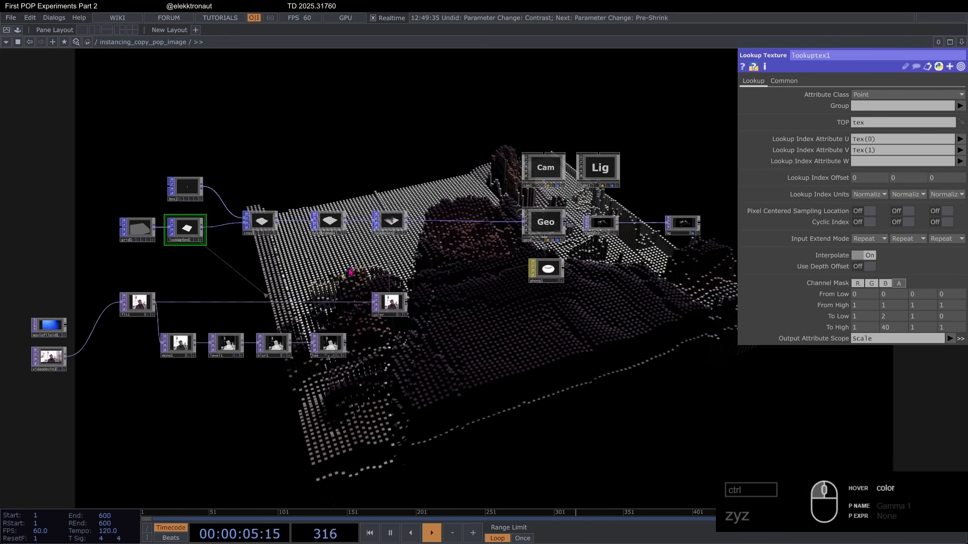
Step: Leave instancing_copy_pop_image for the project root and enter the line_distortion component
scroll(349, 272, down, 6)
scroll(495, 282, up, 4)
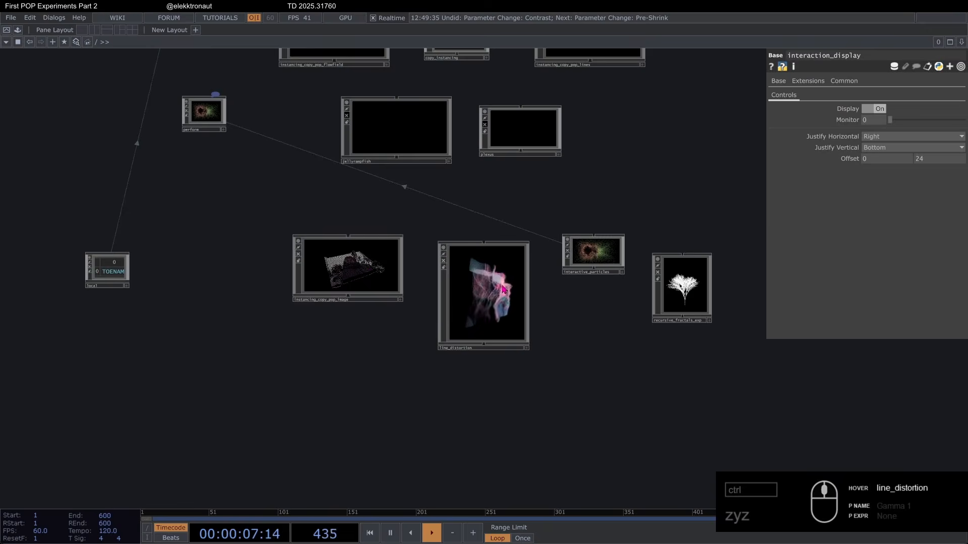
scroll(496, 282, up, 5)
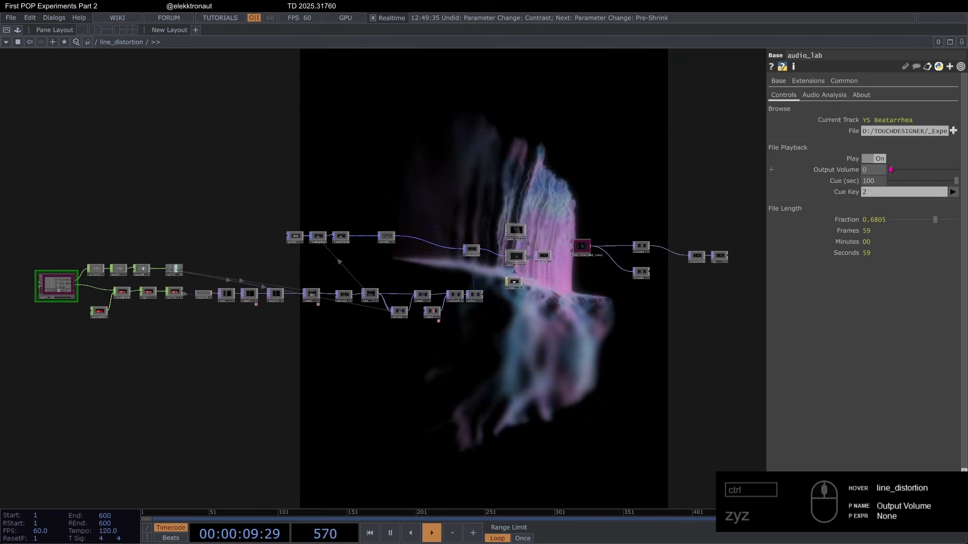
Step: Raise audio_lab's Output Volume to 0.715 to hear the track with the line visuals, and return it to 0
drag(917, 173, 938, 172)
drag(516, 348, 490, 231)
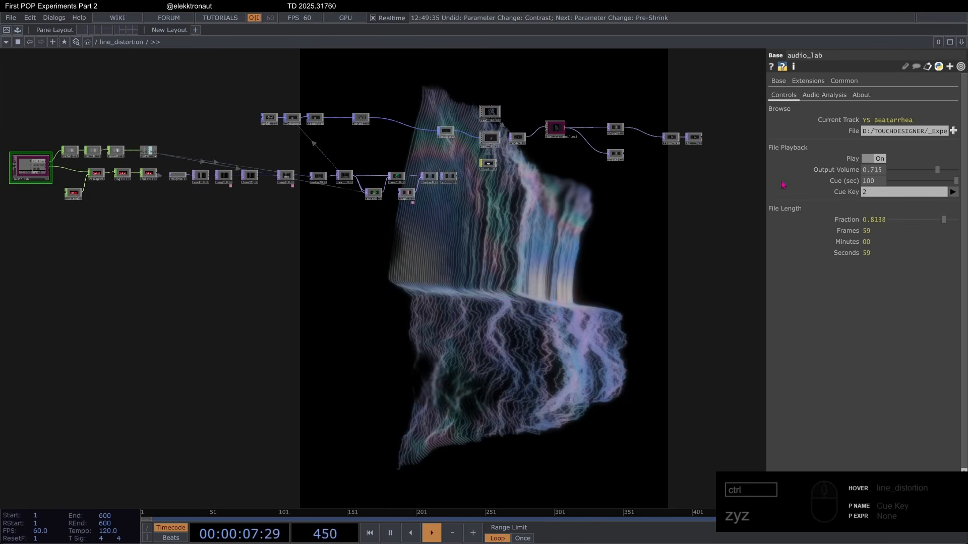
drag(933, 170, 872, 174)
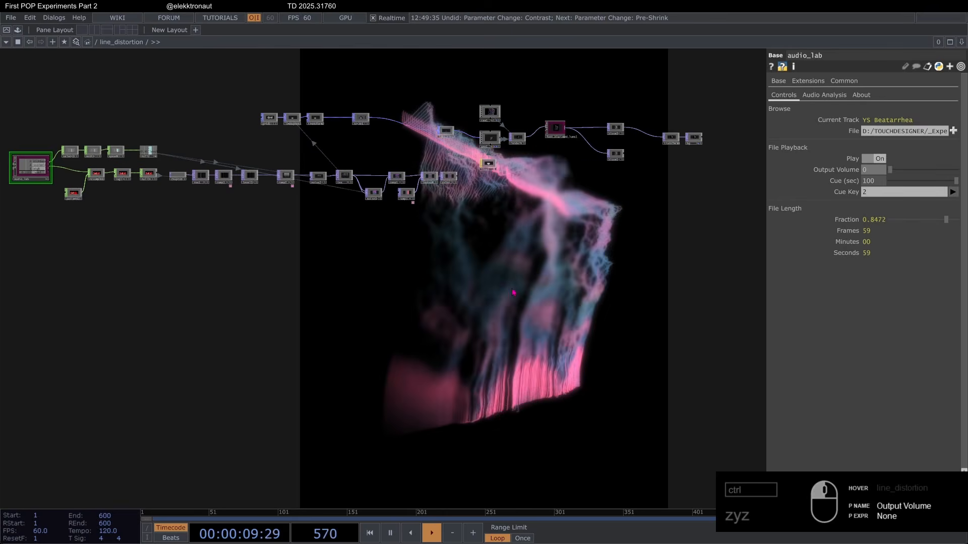
Step: Delete all the operators between audio_lab and the geometry, camera and render section of line_distortion
drag(431, 321, 567, 386)
scroll(367, 330, up, 3)
drag(363, 307, 322, 322)
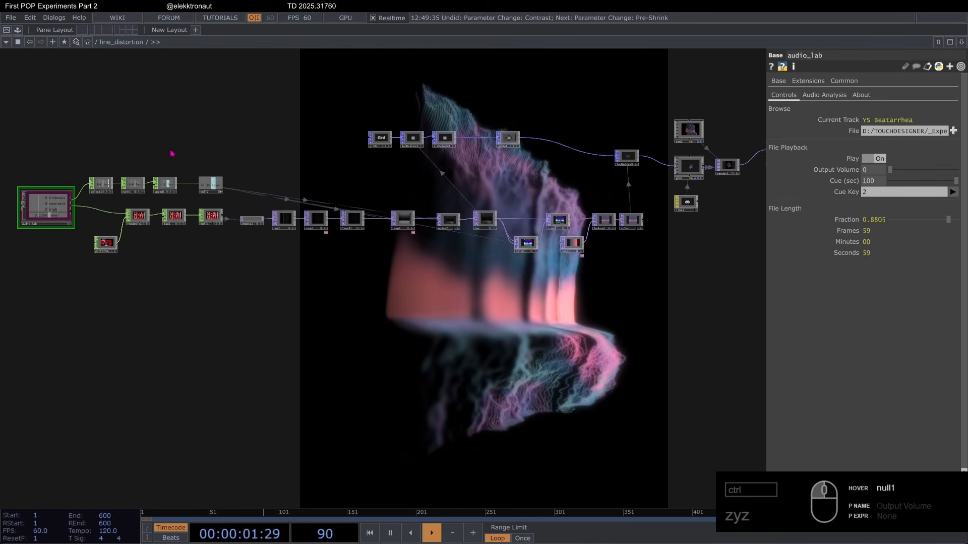
drag(26, 79, 650, 320)
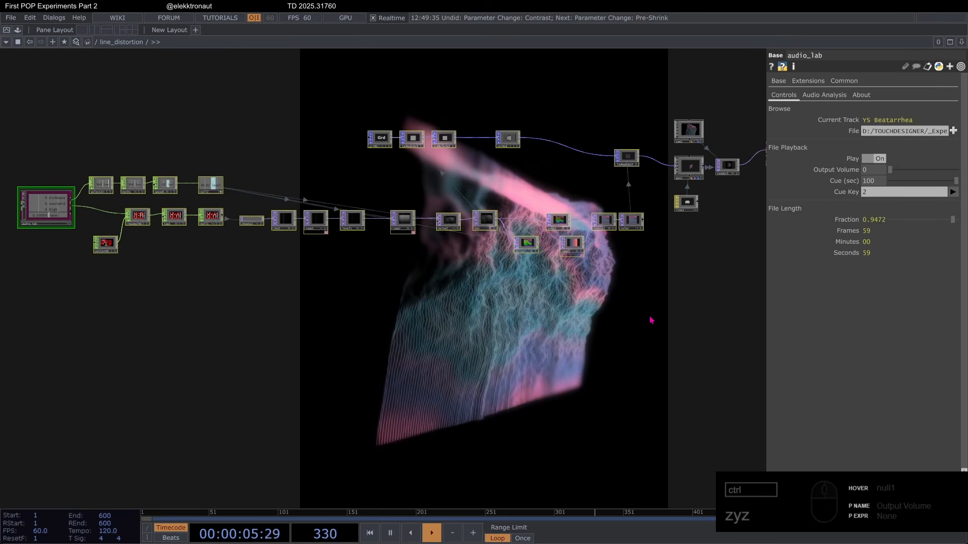
drag(87, 97, 647, 305)
key(Delete)
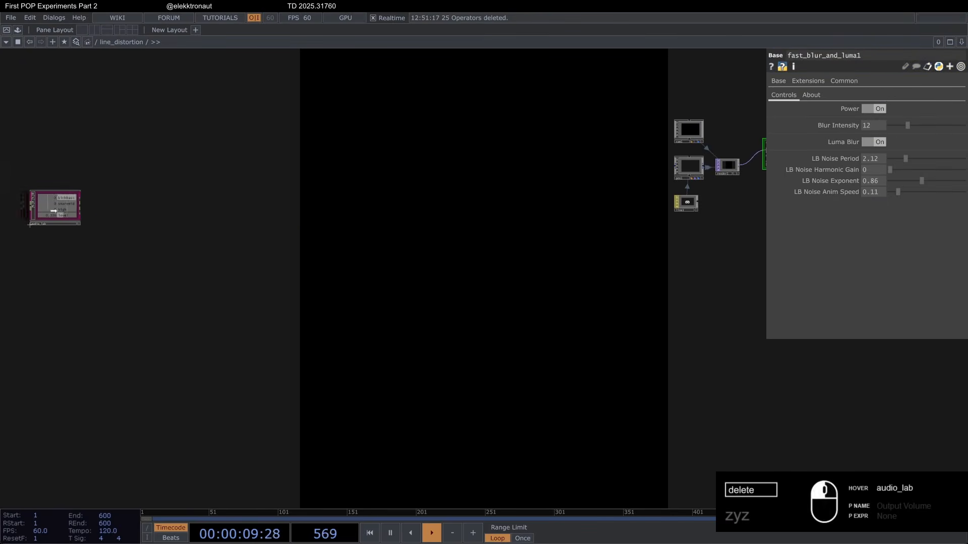
Step: Examine audio_lab's kickbass, snaremid, high and level channels along with its playback parameters
drag(53, 211, 110, 214)
scroll(108, 213, up, 4)
click(108, 213)
drag(102, 151, 116, 151)
scroll(109, 173, up, 4)
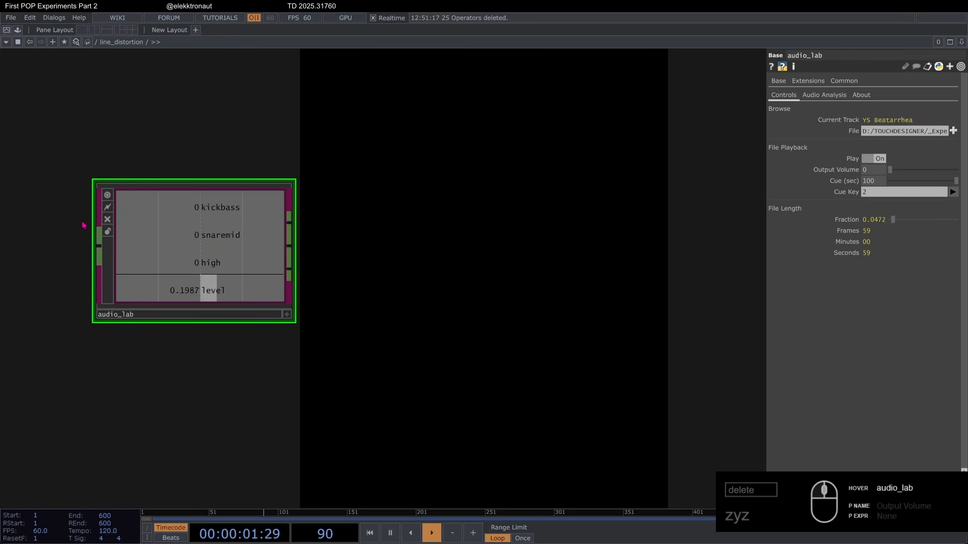
scroll(152, 152, down, 2)
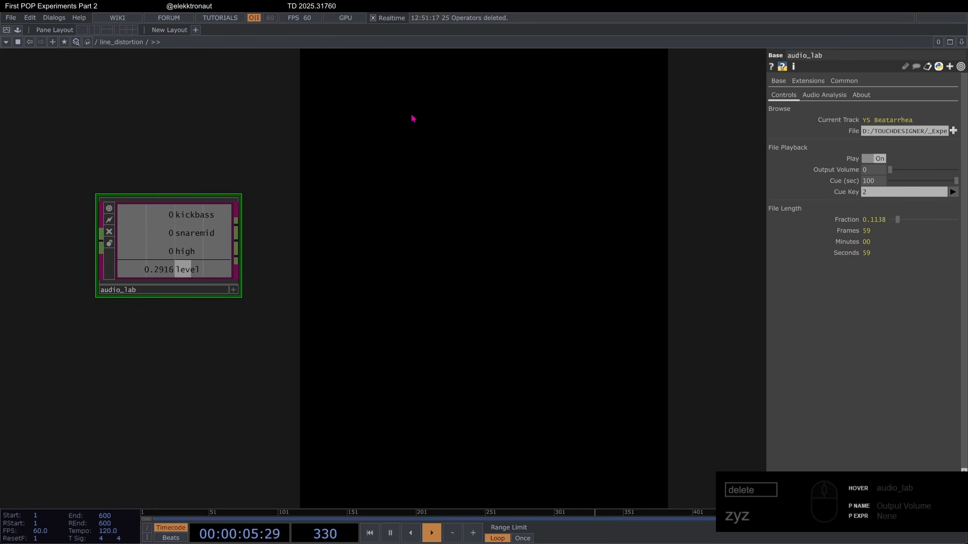
Step: Try the ready-made audioAnalysis component above audio_lab and delete it again
click(17, 30)
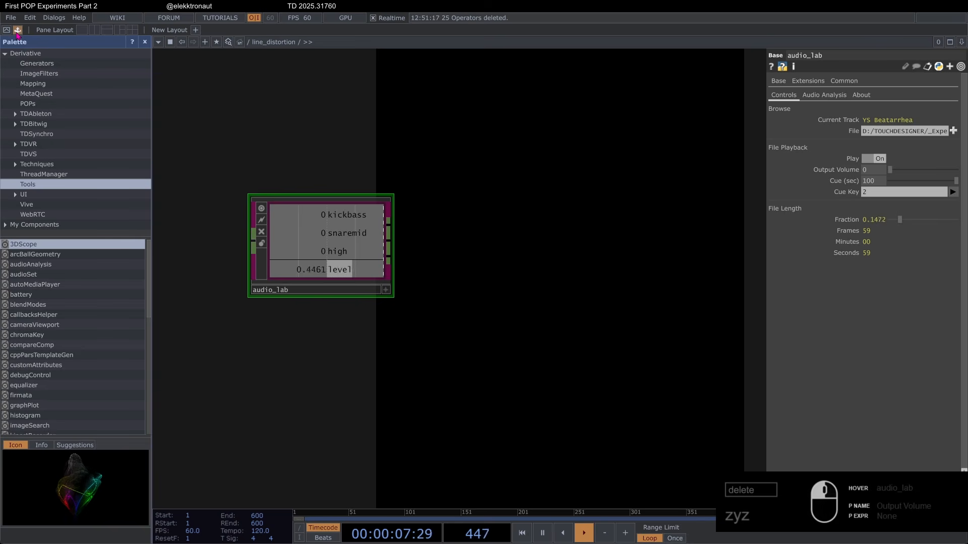
drag(45, 268, 253, 162)
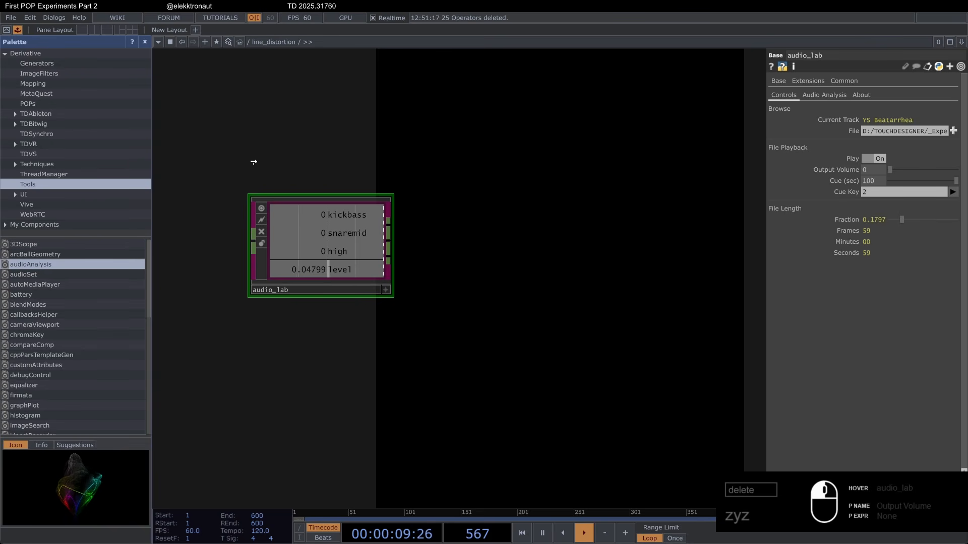
drag(214, 124, 214, 124)
click(145, 41)
scroll(154, 205, up, 3)
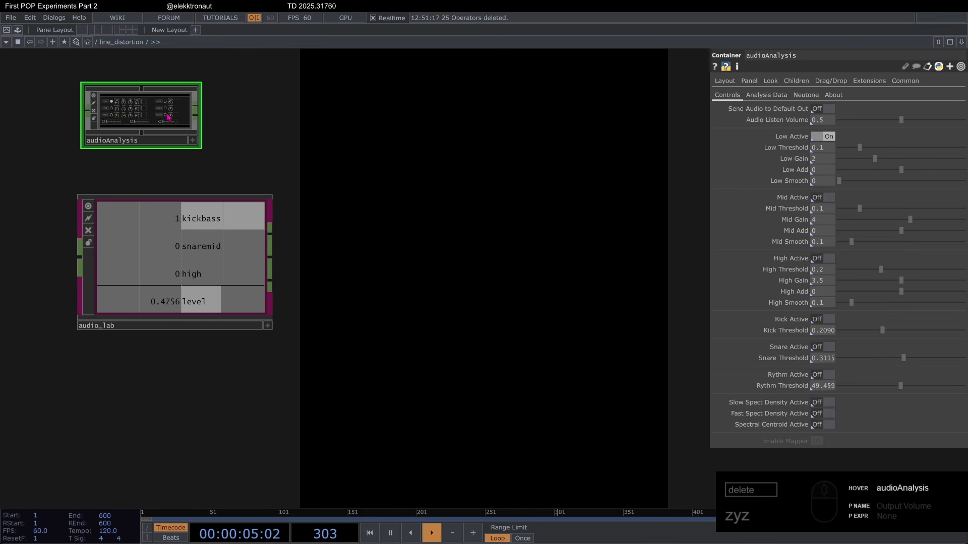
key(Delete)
Step: Review audio_lab's Audio Analysis settings for kick, snare, high and level, and return to its playback controls
click(209, 235)
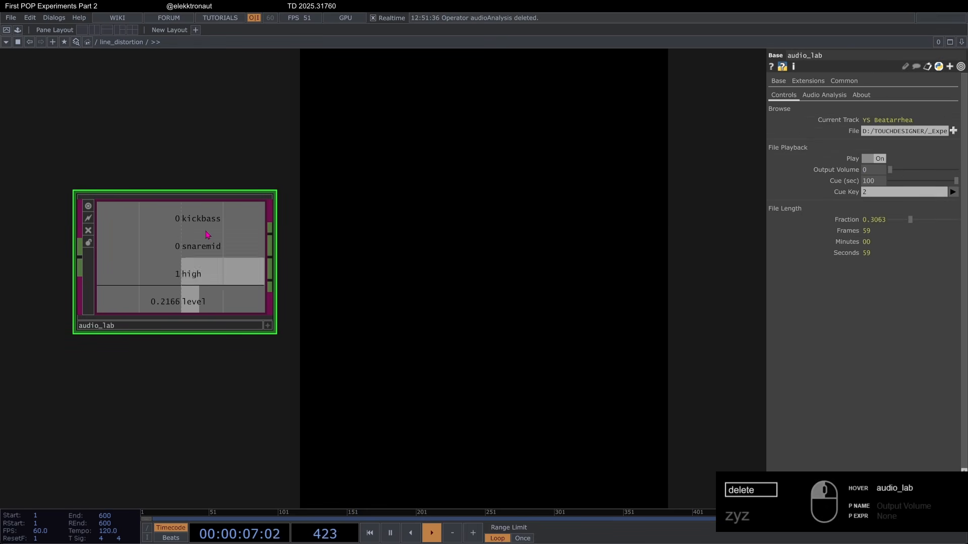
scroll(185, 299, down, 3)
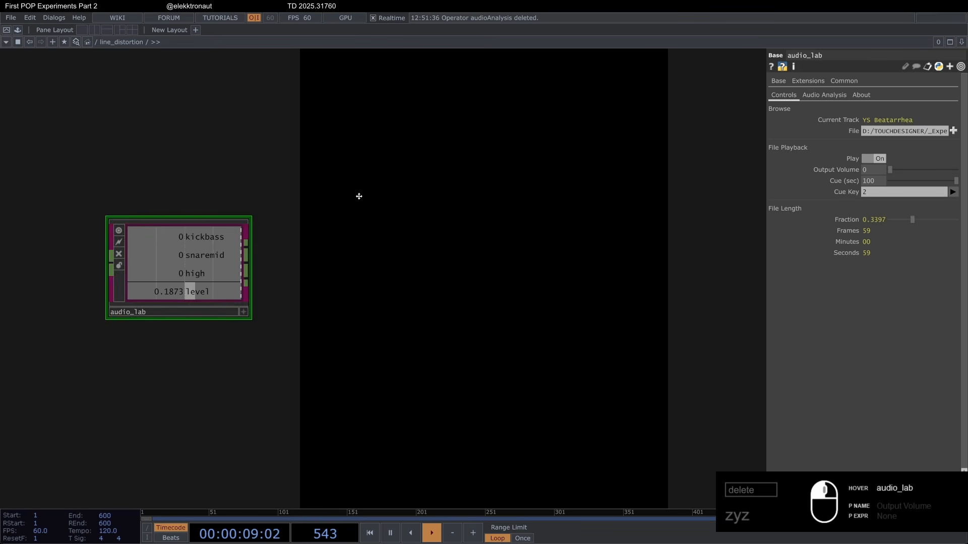
click(813, 95)
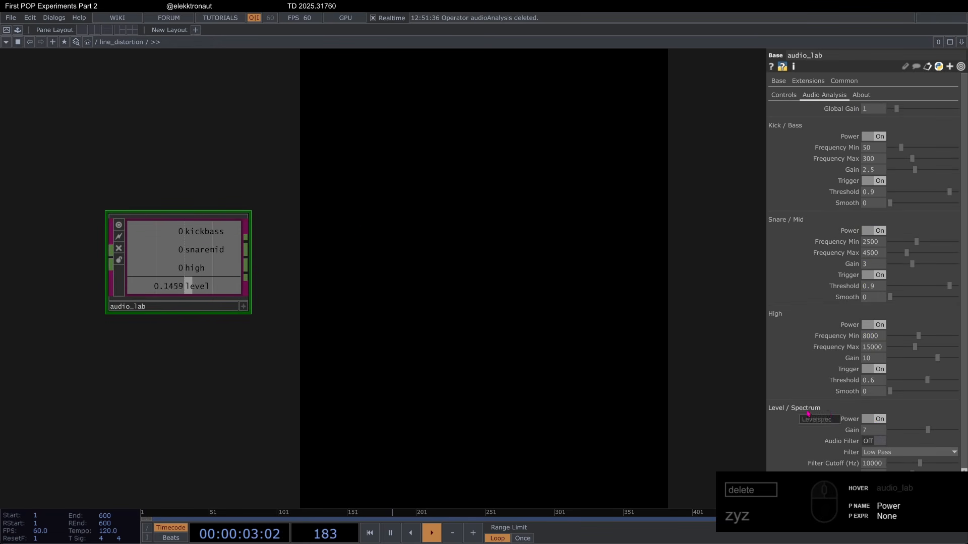
click(784, 95)
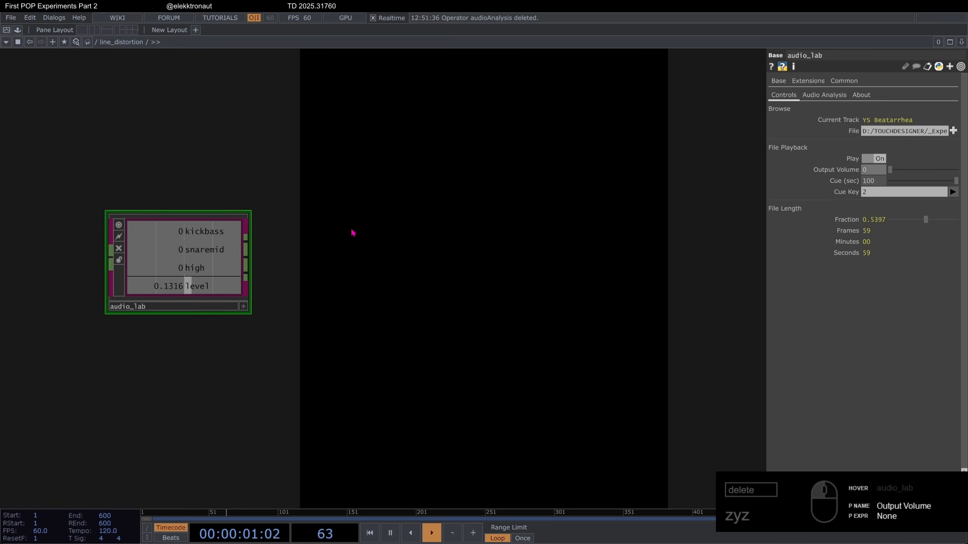
Step: Connect a Select CHOP to audio_lab's channel output and set its Channel Names to level
drag(247, 237, 208, 234)
right_click(210, 241)
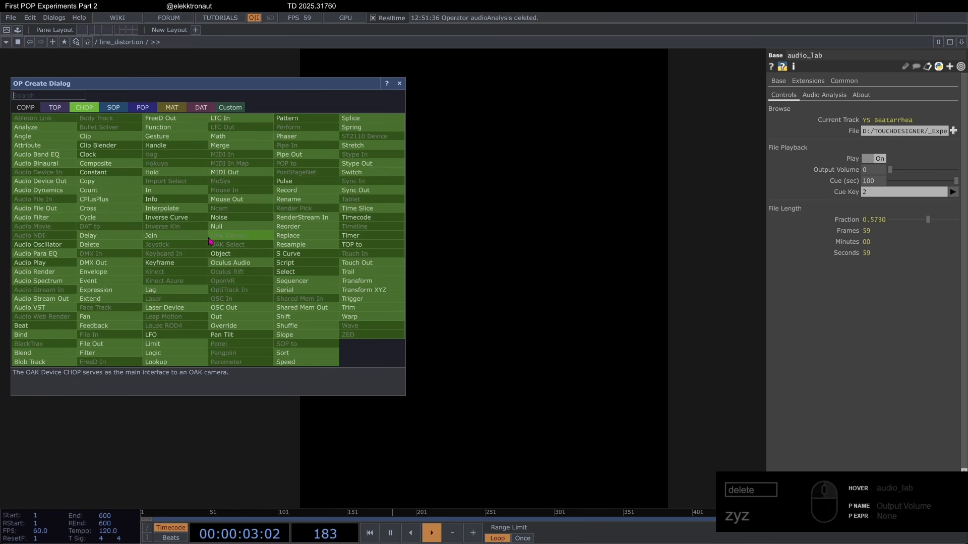
text(se)
click(285, 271)
click(285, 212)
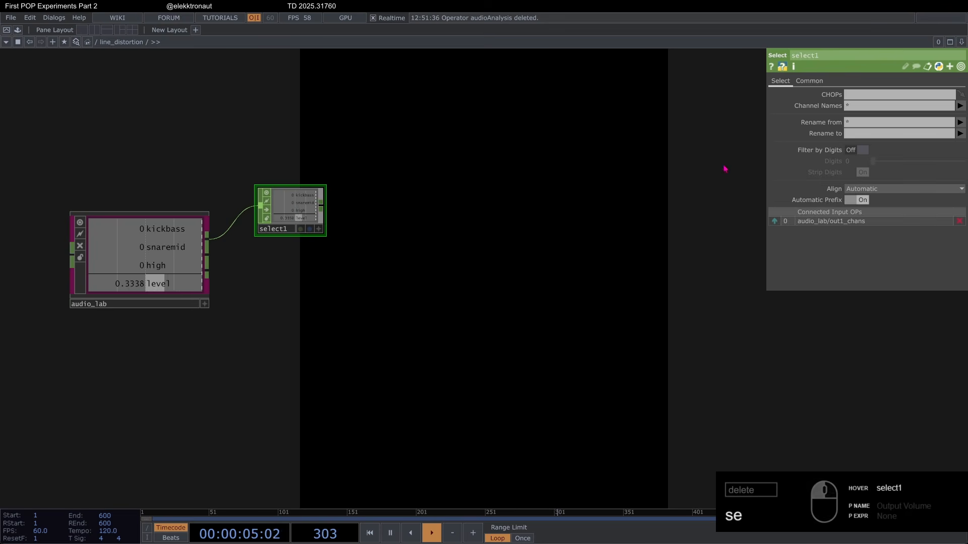
click(962, 107)
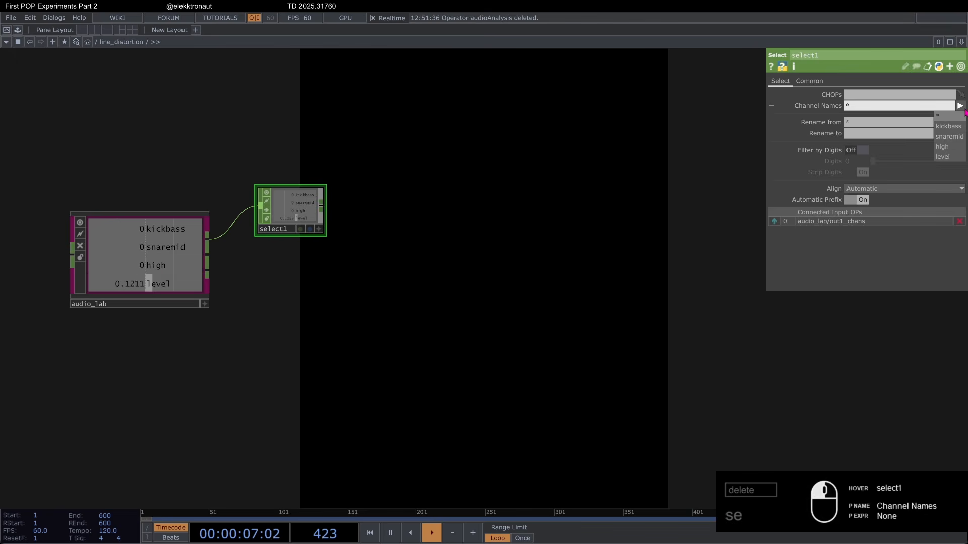
click(939, 157)
scroll(277, 181, up, 5)
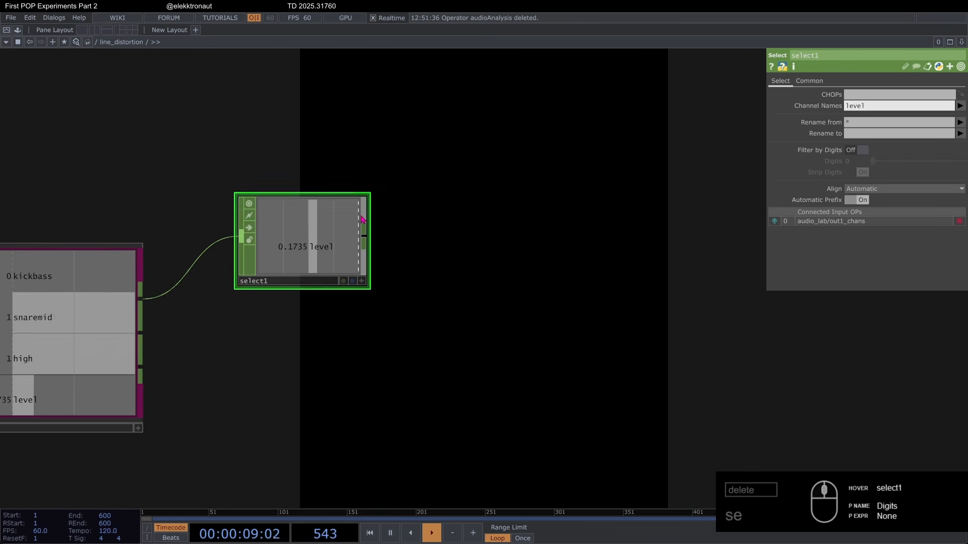
scroll(230, 214, down, 3)
scroll(230, 214, down, 1)
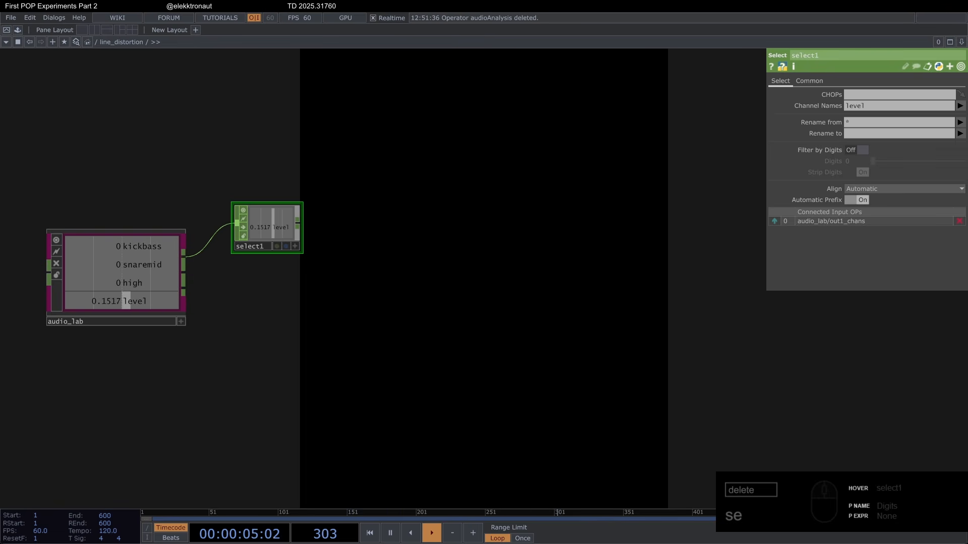
Step: Append a Math CHOP after select1
right_click(304, 225)
text(ma)
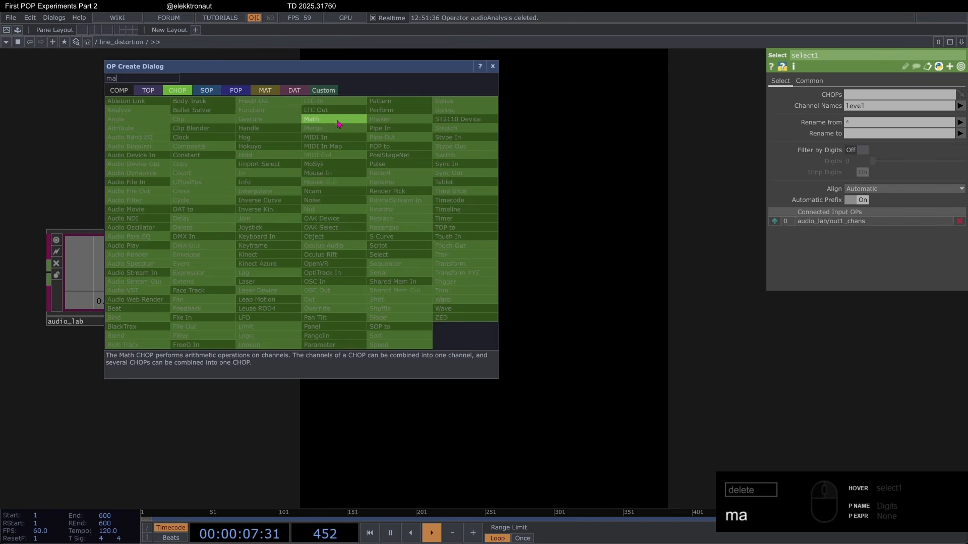
key(Return)
click(337, 227)
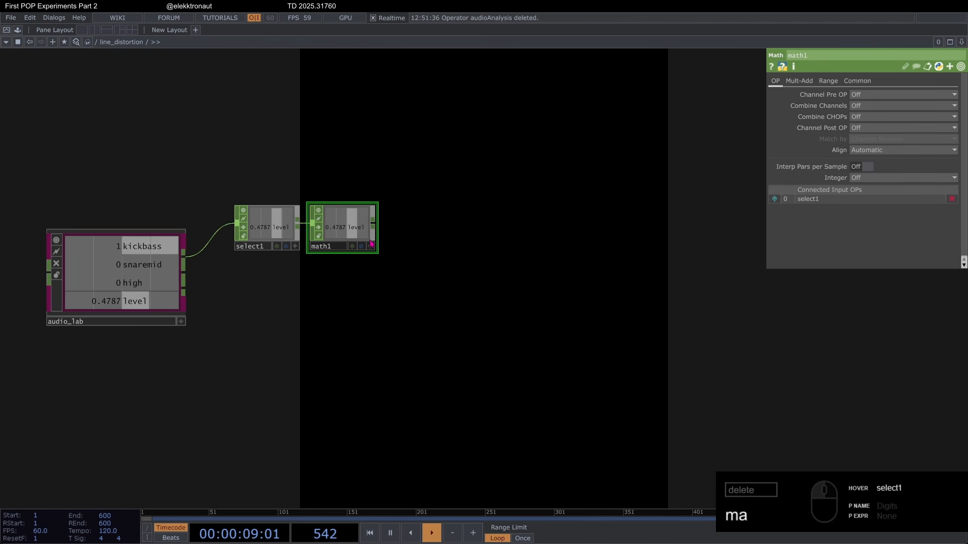
Step: Append a Speed CHOP after math1 and end the chain with a Null CHOP
right_click(373, 224)
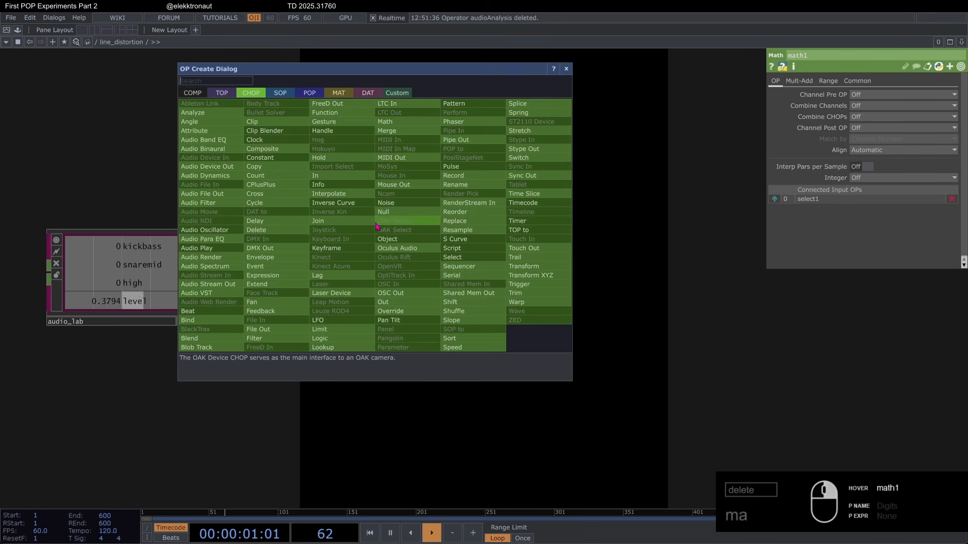
text(sp)
click(453, 347)
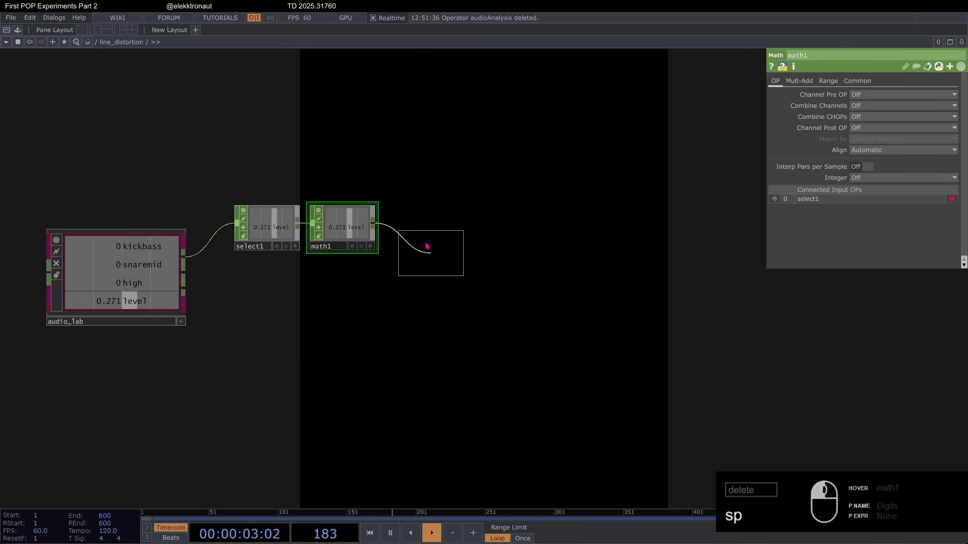
click(429, 229)
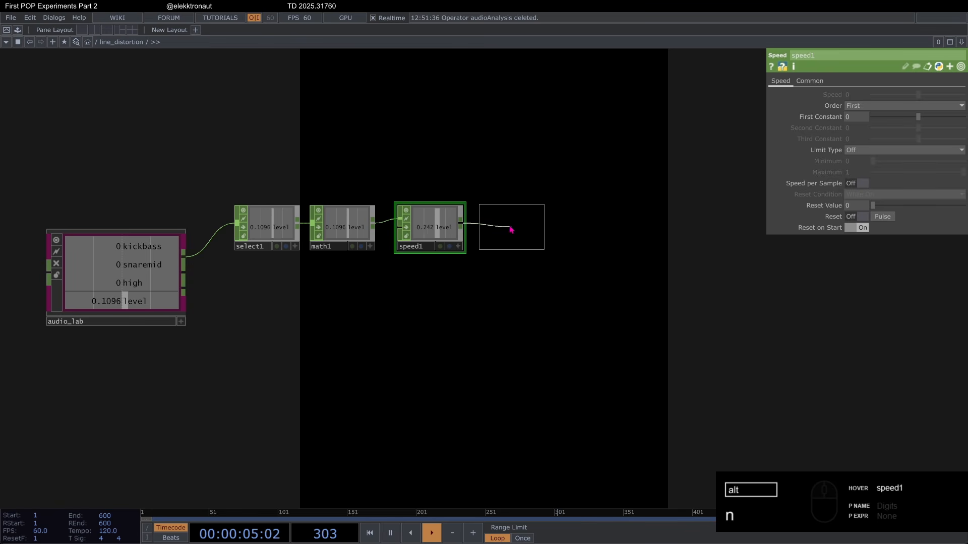
click(508, 229)
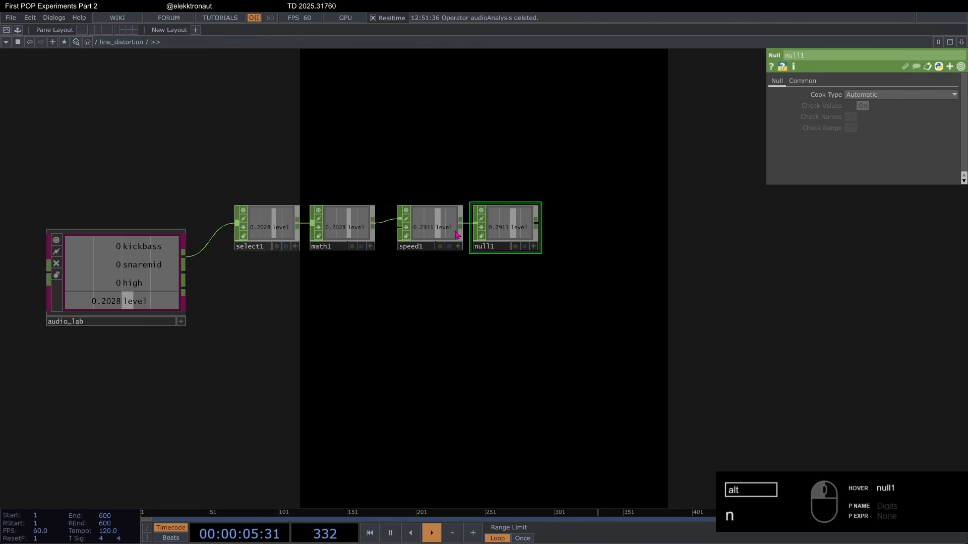
Step: Connect a Resample CHOP to audio_lab's output just below the one feeding select1
right_click(187, 282)
text(res)
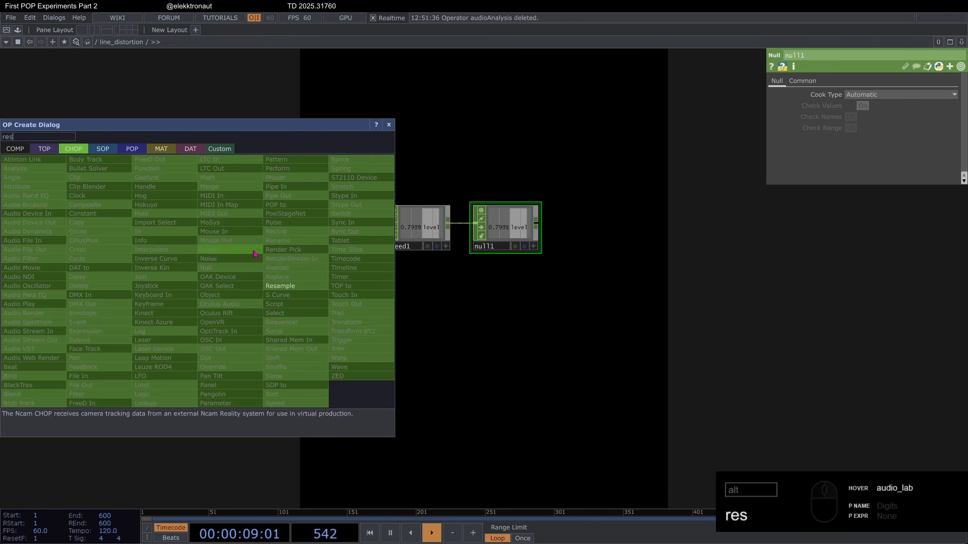
click(290, 289)
click(256, 304)
scroll(142, 276, up, 3)
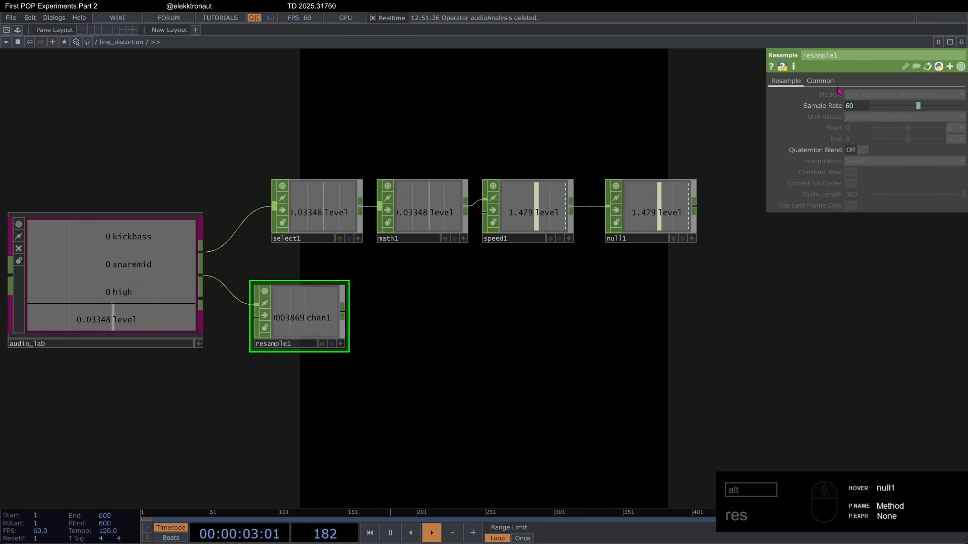
Step: Turn off Time Slice on resample1
click(820, 81)
click(857, 94)
click(786, 80)
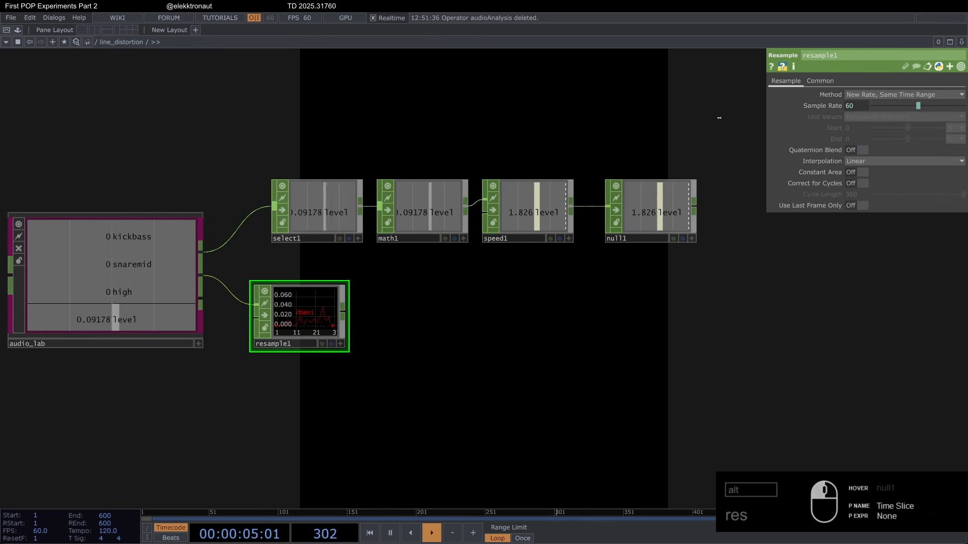
scroll(194, 316, up, 2)
scroll(194, 317, up, 3)
scroll(365, 315, down, 3)
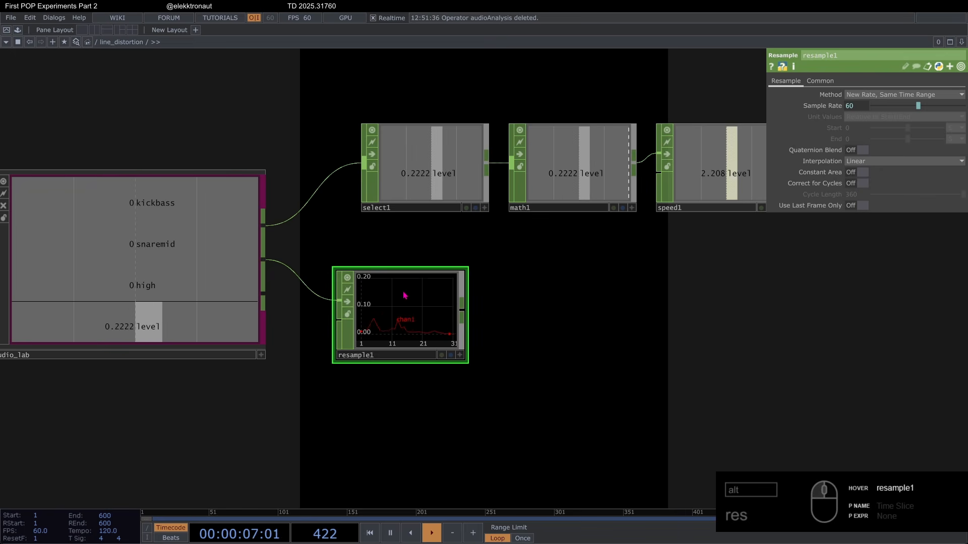
Step: Set resample1's Method to New Rate, New Interval and move the node farther from audio_lab
drag(407, 304, 434, 304)
click(887, 94)
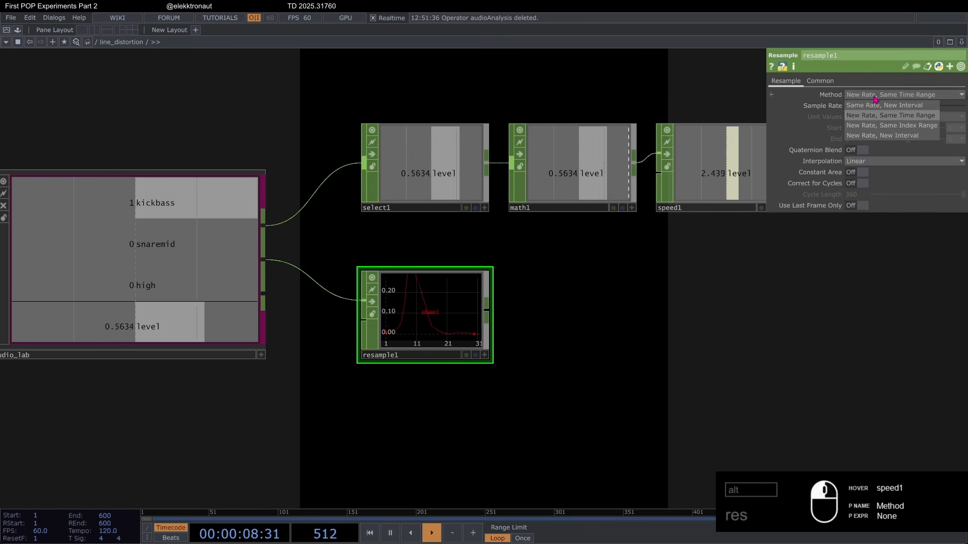
click(878, 135)
scroll(531, 341, down, 3)
scroll(575, 268, up, 3)
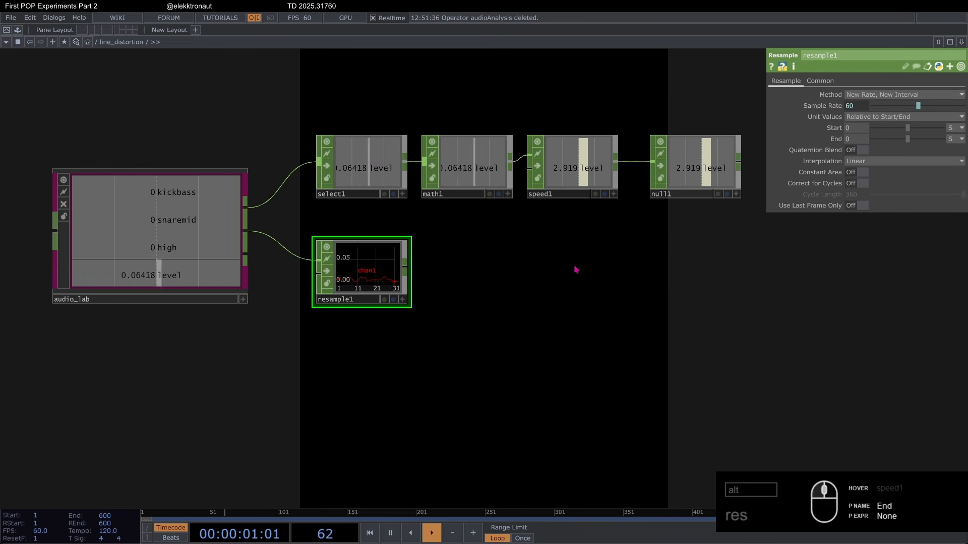
drag(364, 277, 416, 277)
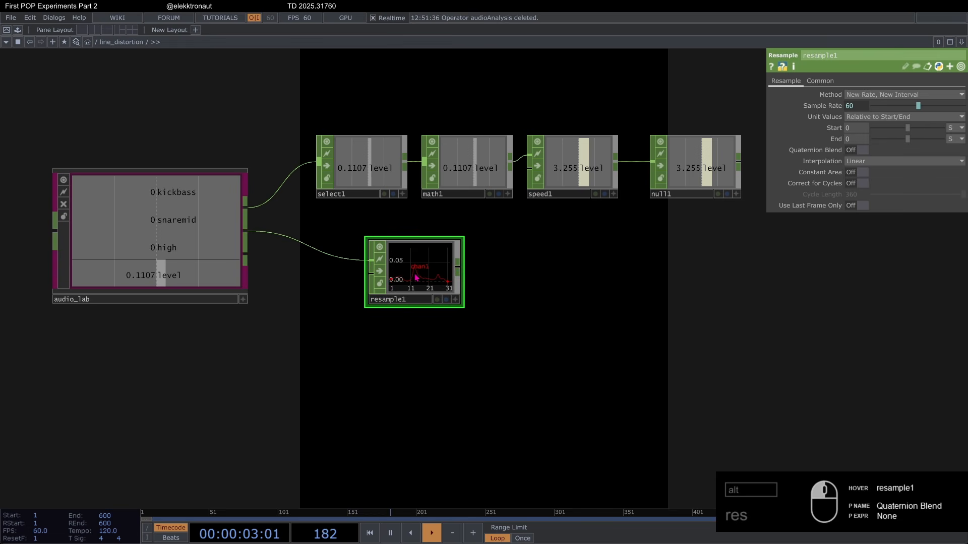
Step: Feed a Pattern CHOP into resample1's second input and set its Length to 100
right_click(371, 282)
text(pa)
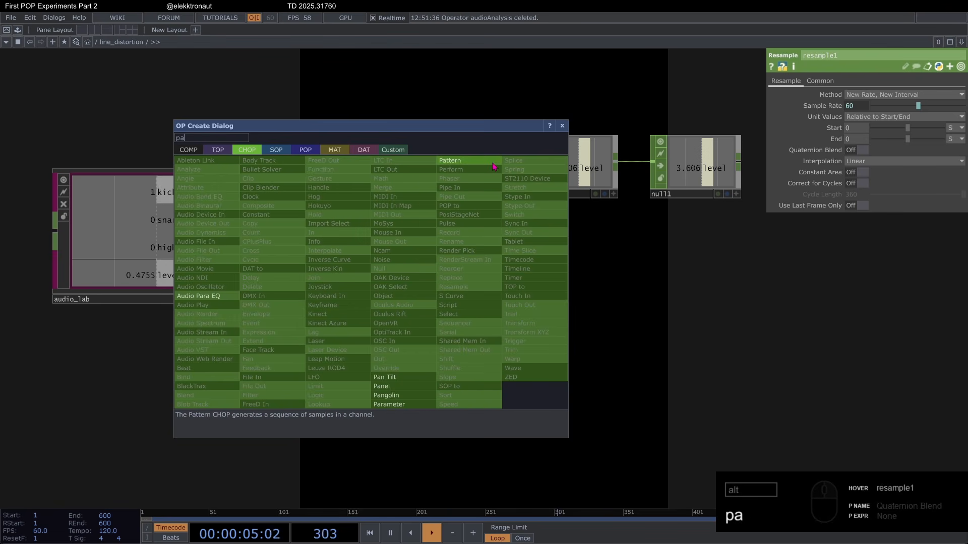
click(492, 163)
click(304, 360)
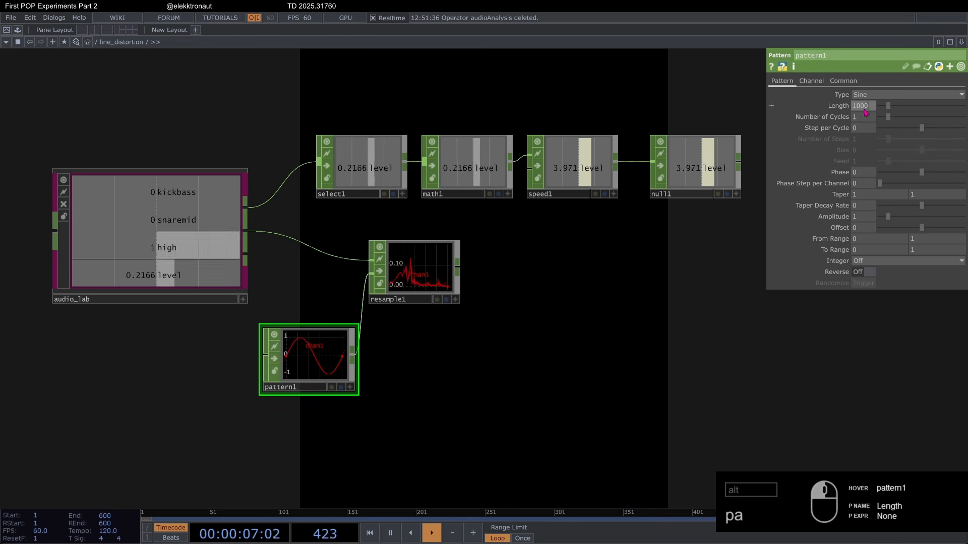
scroll(331, 326, up, 3)
middle_click(503, 231)
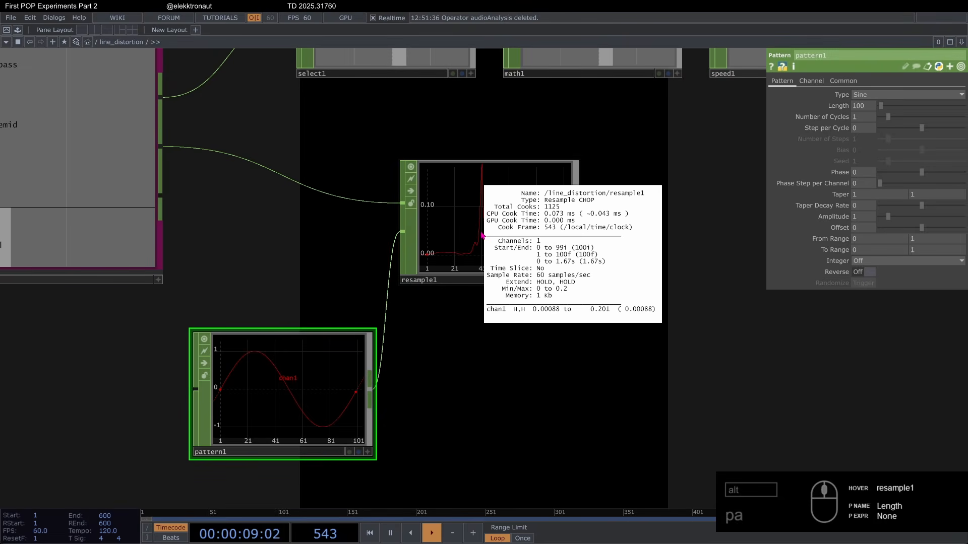
click(503, 230)
Step: Spread out resample1 and pattern1 in the network and turn off pattern1's viewer
scroll(503, 230, down, 3)
drag(503, 230, 536, 245)
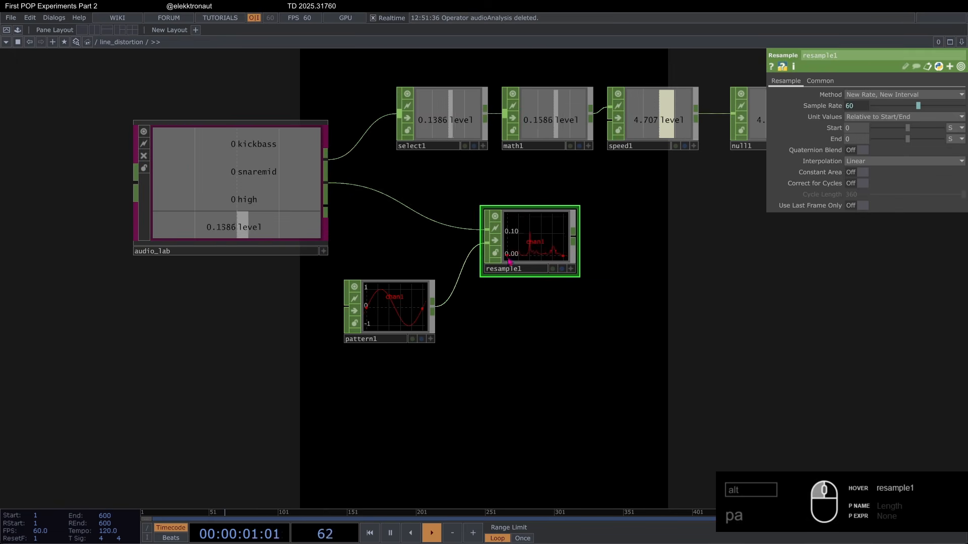
drag(402, 311, 366, 347)
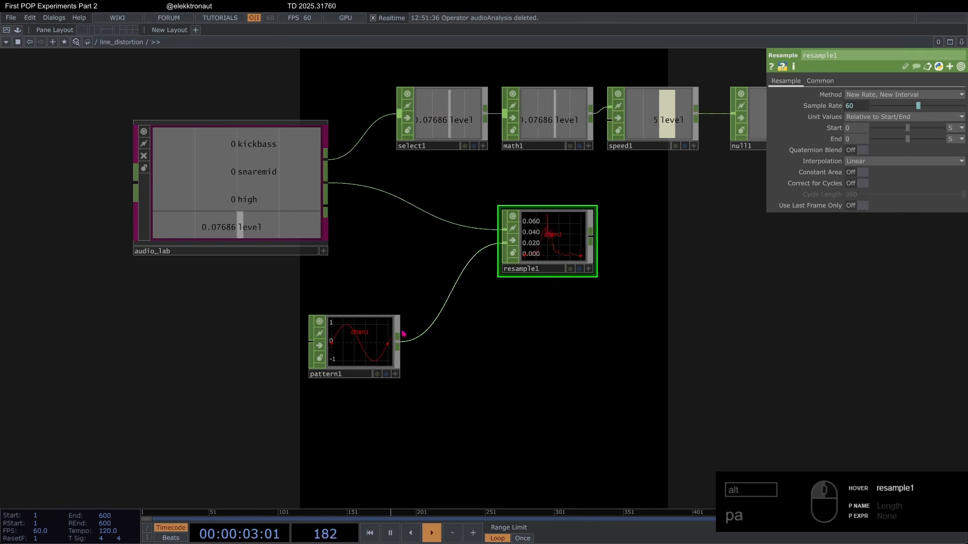
drag(461, 383, 294, 416)
drag(498, 259, 452, 259)
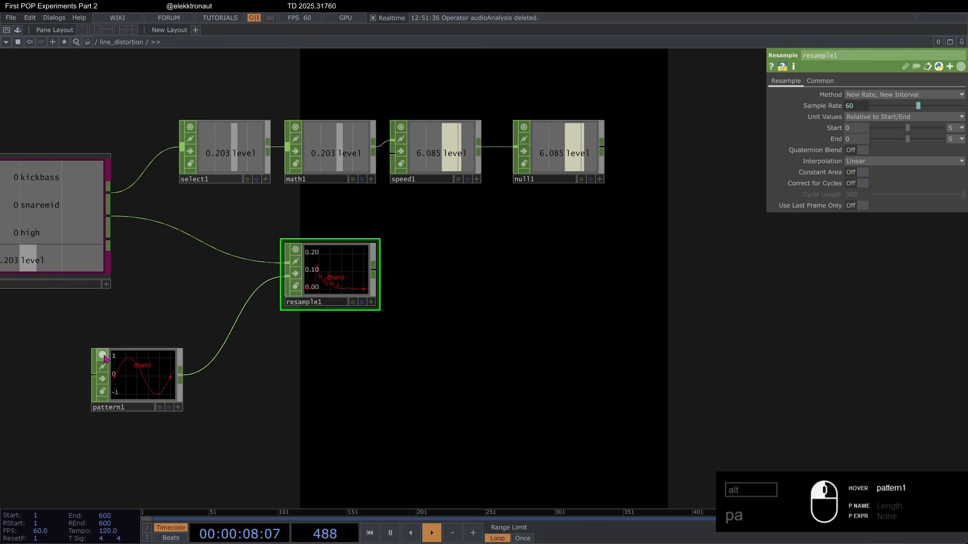
click(103, 354)
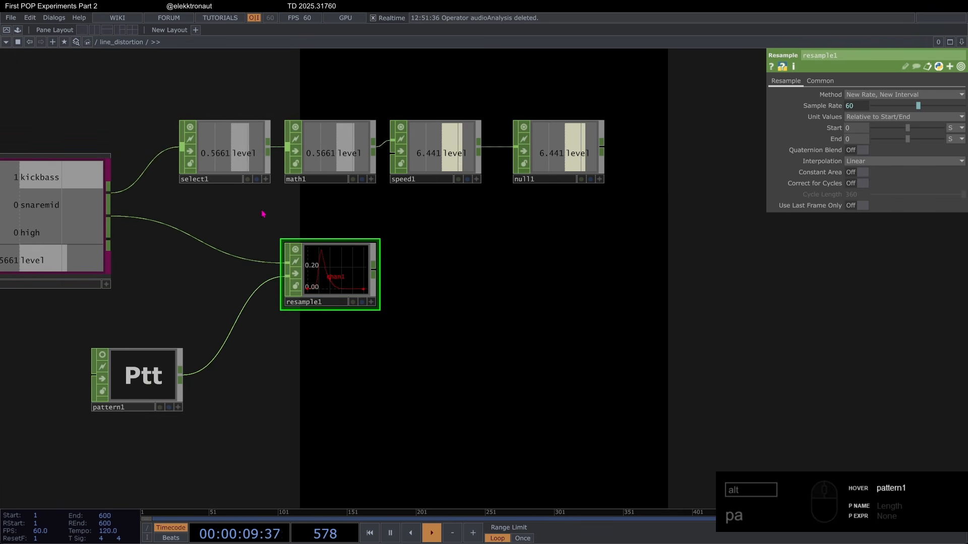
Step: Append a Lag CHOP after resample1
right_click(378, 275)
text(la)
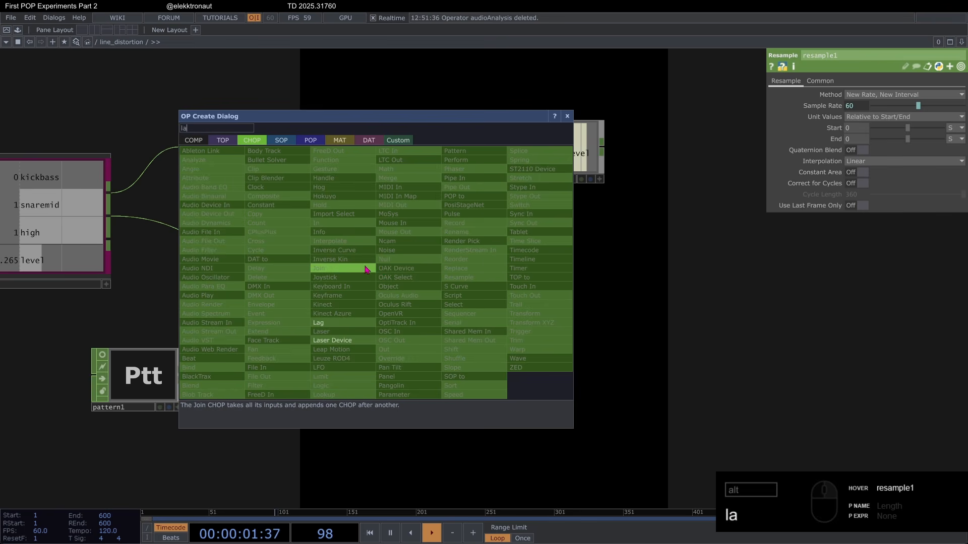
click(337, 323)
click(441, 281)
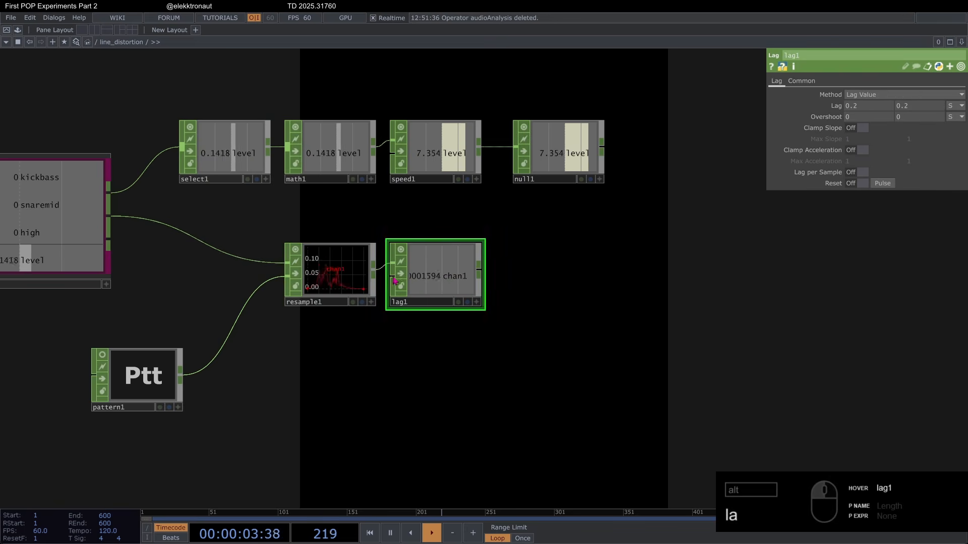
scroll(392, 252, up, 6)
scroll(454, 249, down, 6)
drag(520, 209, 577, 219)
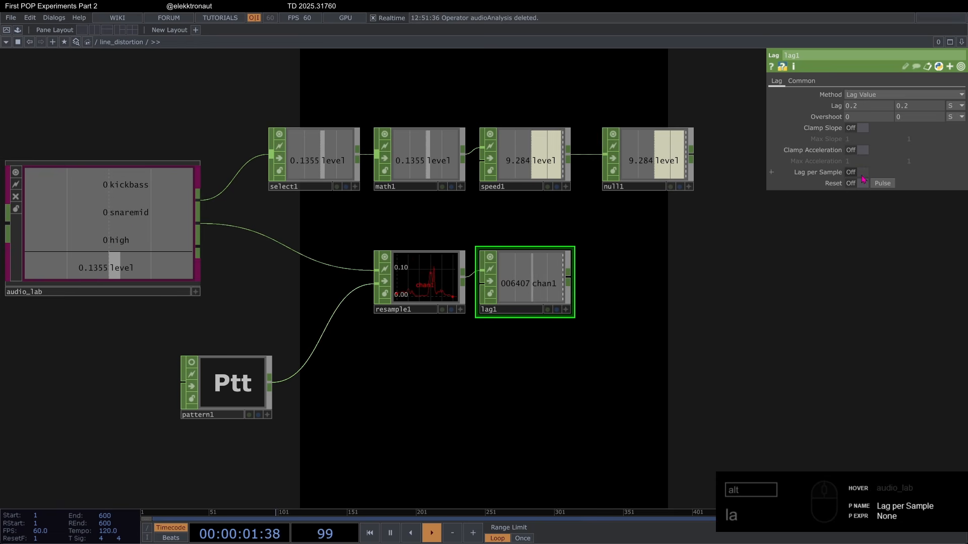
Step: Enable Lag per Sample on lag1, set the first Lag value to 0 and the second Overshoot value to .2
click(863, 172)
click(865, 107)
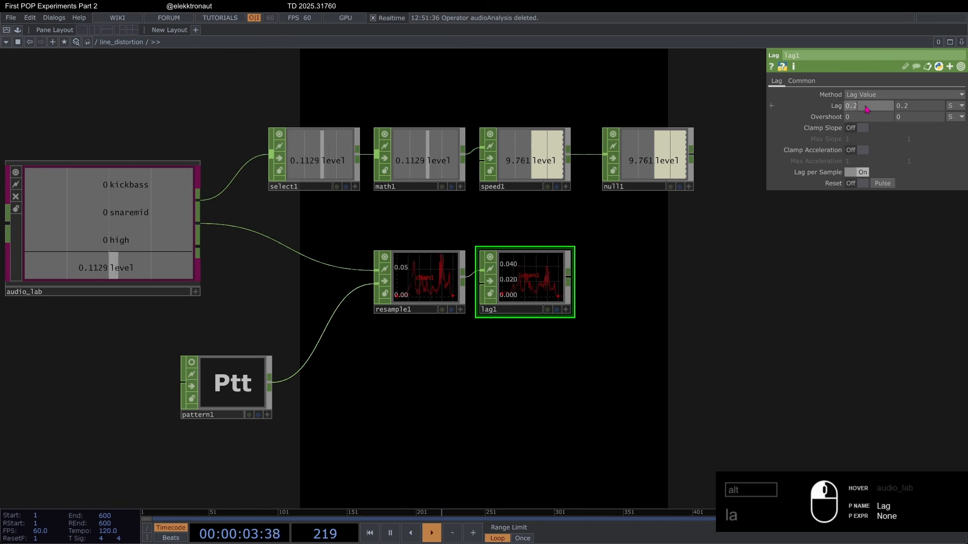
text(0)
key(Return)
click(918, 119)
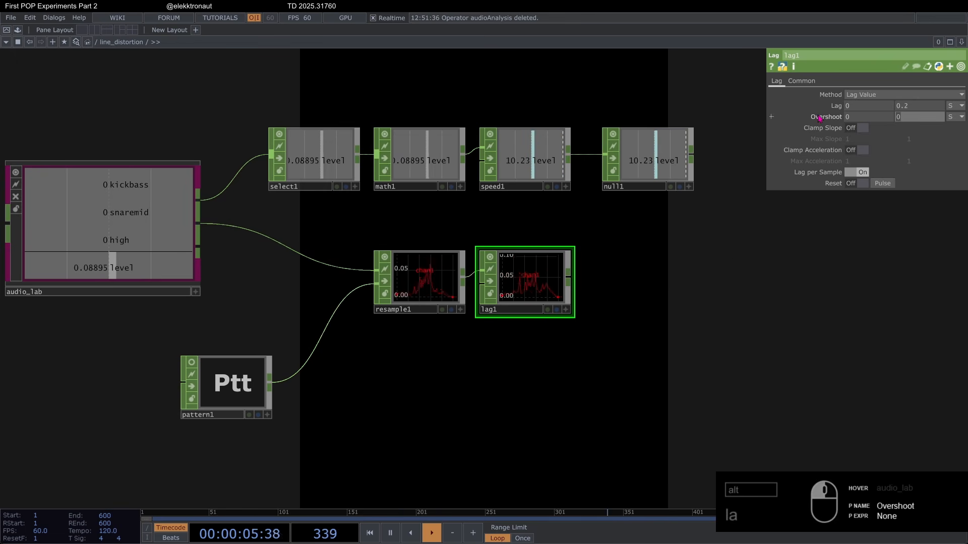
text(.2)
key(Return)
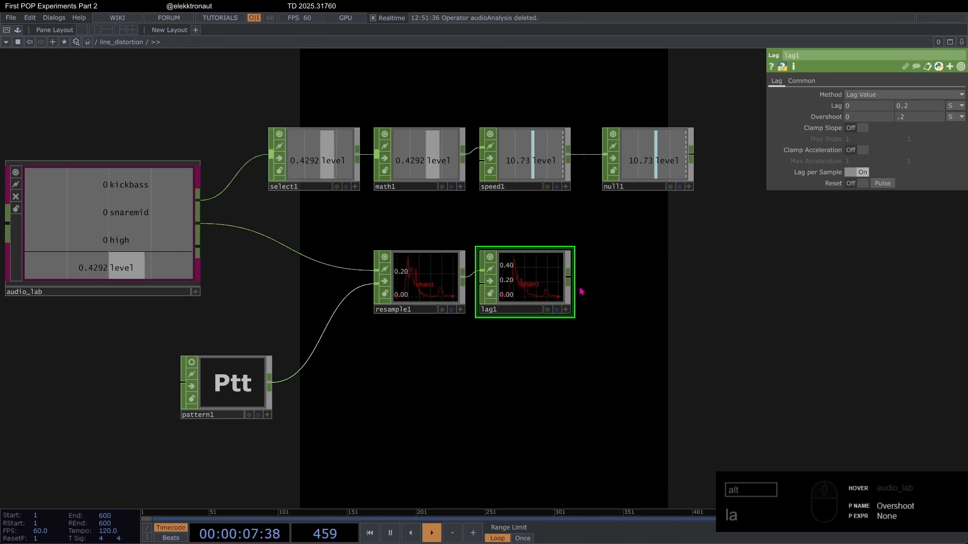
Step: End the resample chain with a Null CHOP after lag1, placed below null1
scroll(546, 276, up, 4)
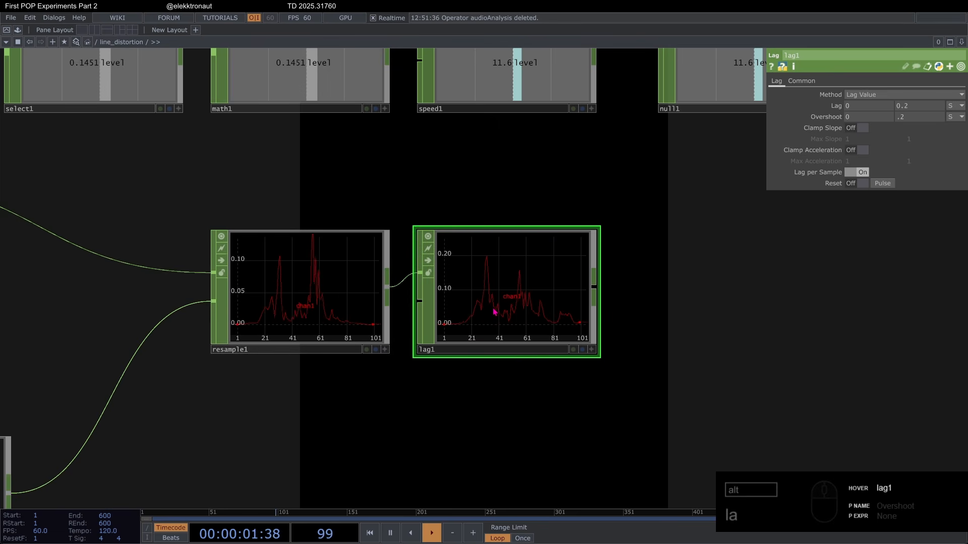
scroll(491, 308, down, 4)
drag(656, 285, 548, 282)
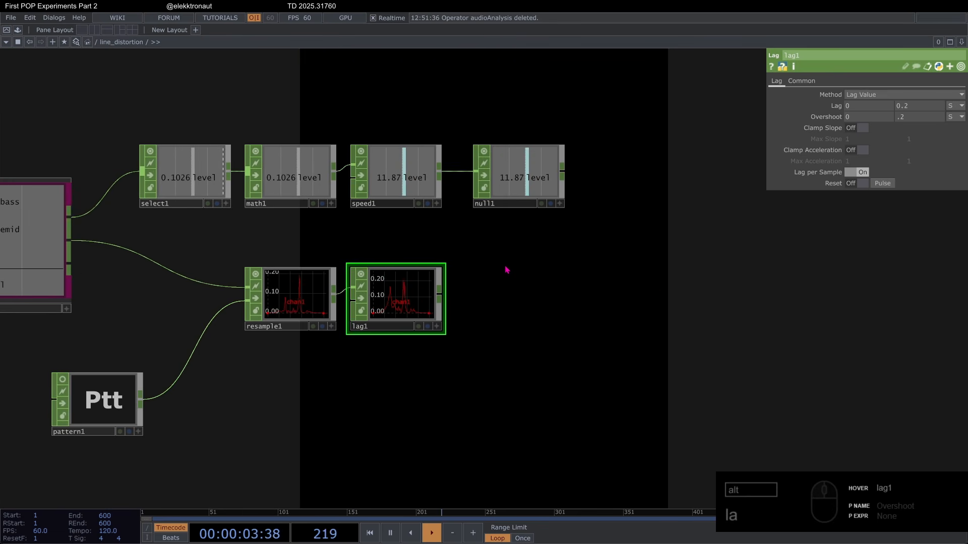
click(528, 298)
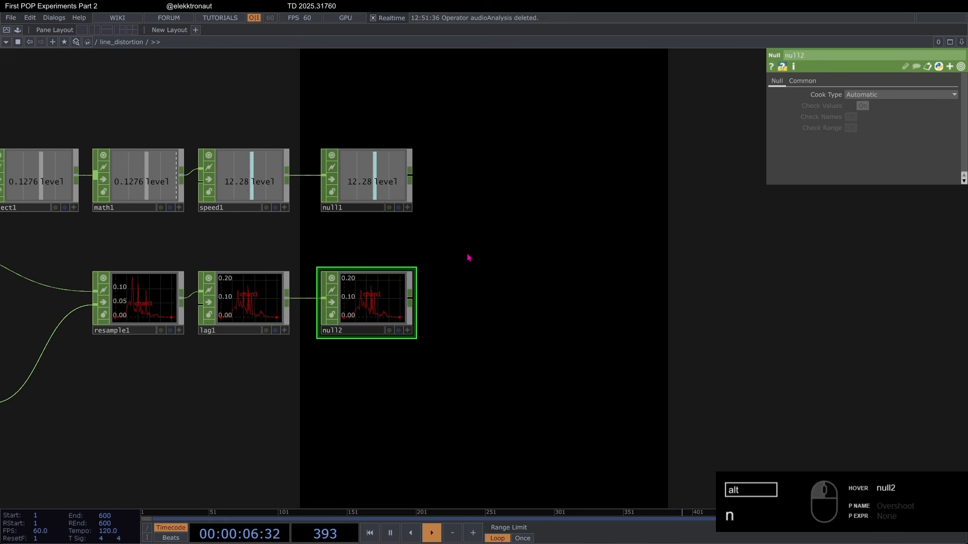
Step: Convert null2 into a texture with a CHOP to TOP placed beside it
right_click(412, 300)
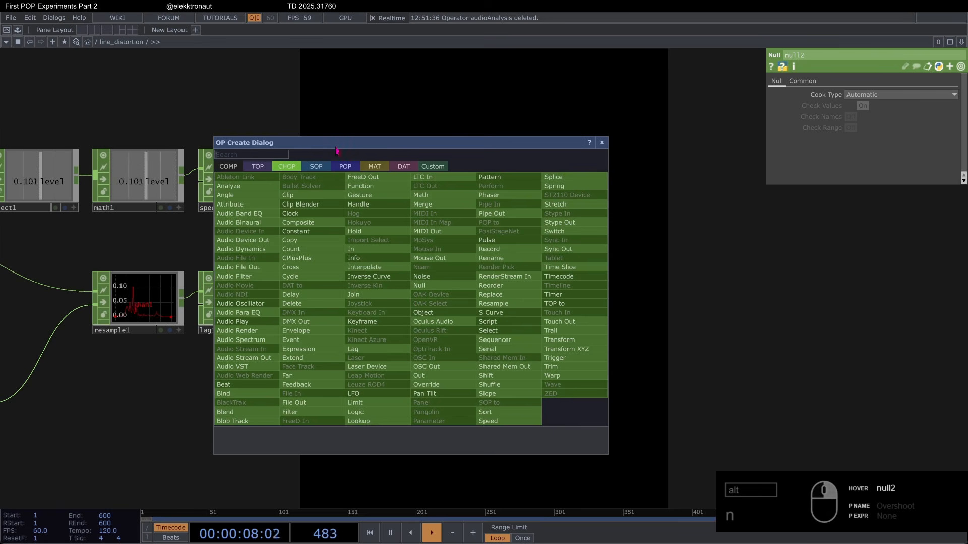
click(269, 168)
click(256, 180)
click(487, 302)
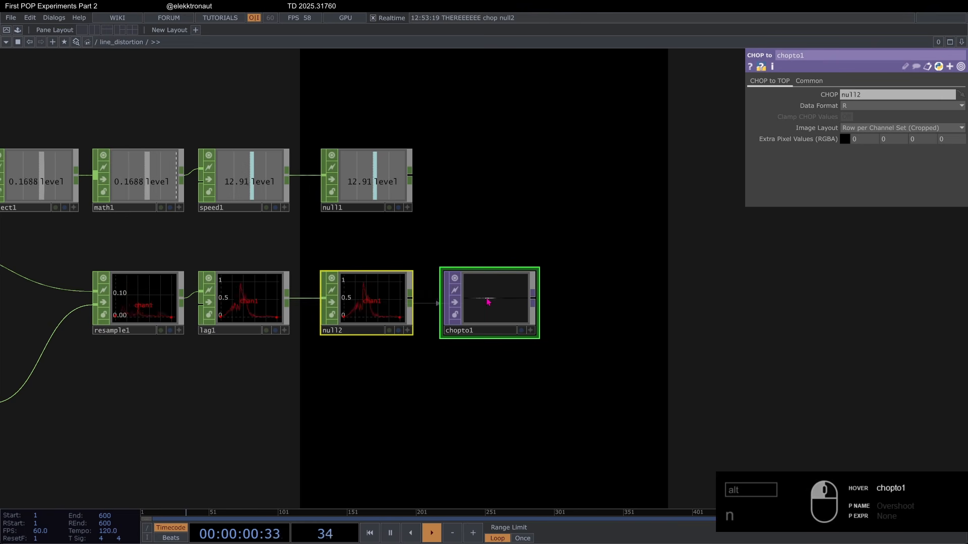
Step: Append a Resolution TOP after chopto1
right_click(530, 302)
text(res)
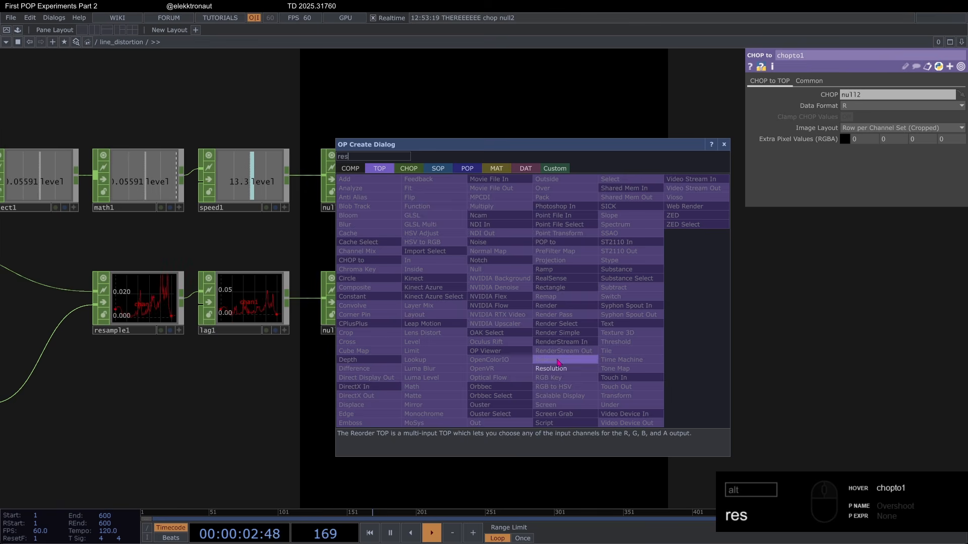
click(564, 334)
click(594, 302)
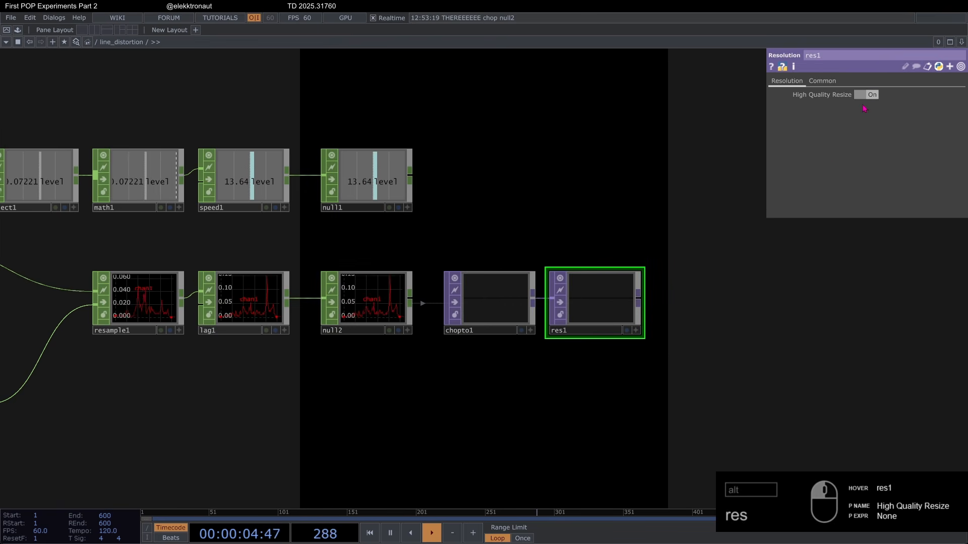
drag(601, 200, 495, 168)
Step: Give res1 a Custom Resolution of 1024 x 1024 and set its Output Aspect to Resolution
click(822, 81)
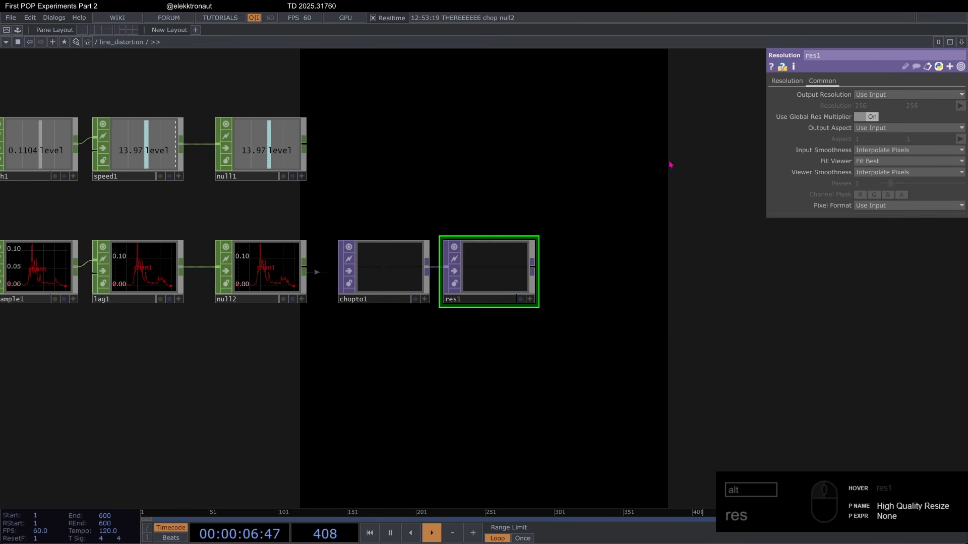
click(912, 95)
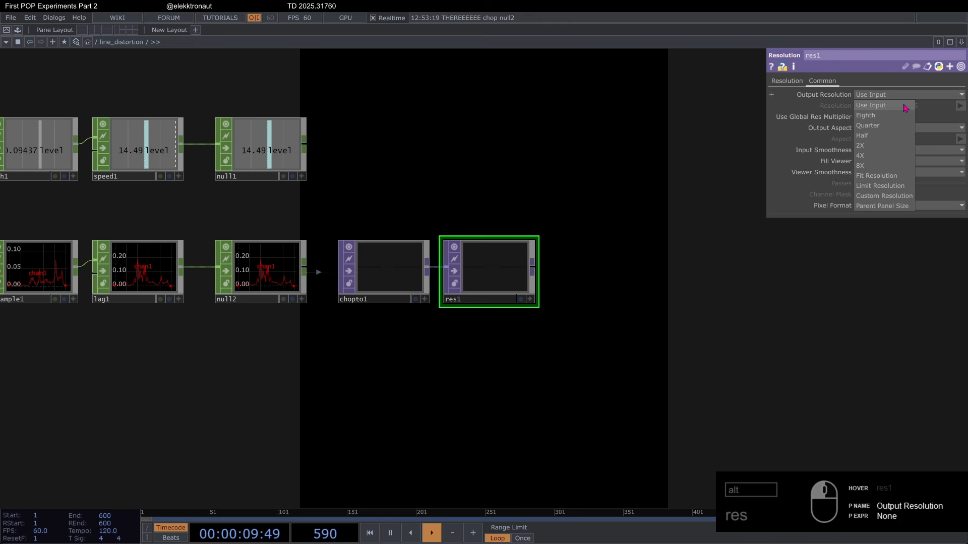
click(886, 195)
click(959, 106)
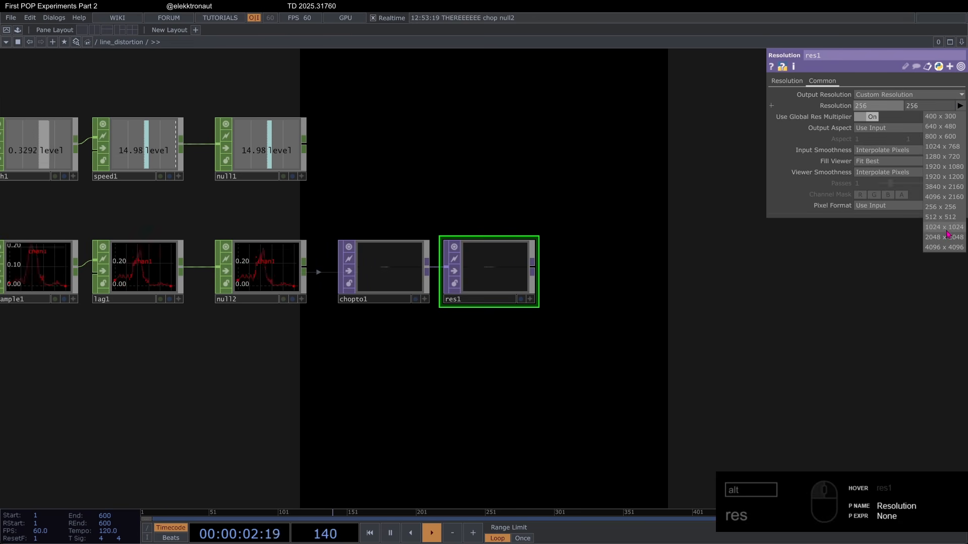
click(946, 229)
click(892, 128)
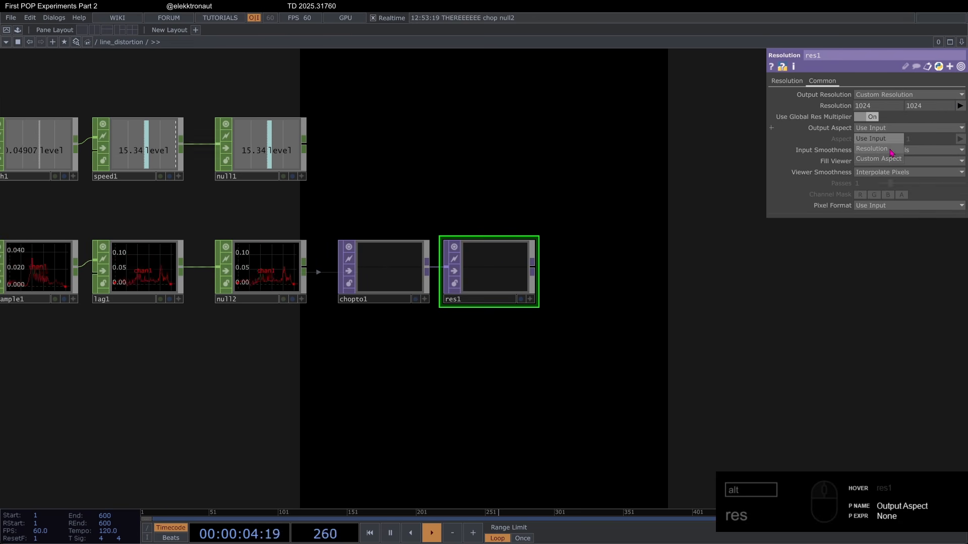
click(888, 150)
click(786, 81)
Step: Append a Ramp TOP after res1
drag(533, 241, 390, 254)
right_click(389, 278)
text(ra)
click(413, 248)
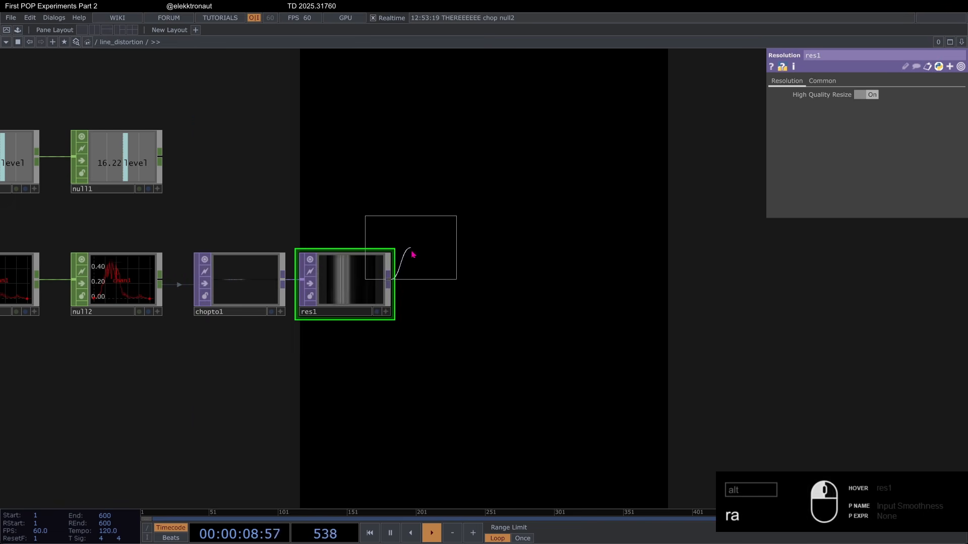
click(446, 283)
drag(401, 221, 523, 233)
scroll(504, 233, down, 3)
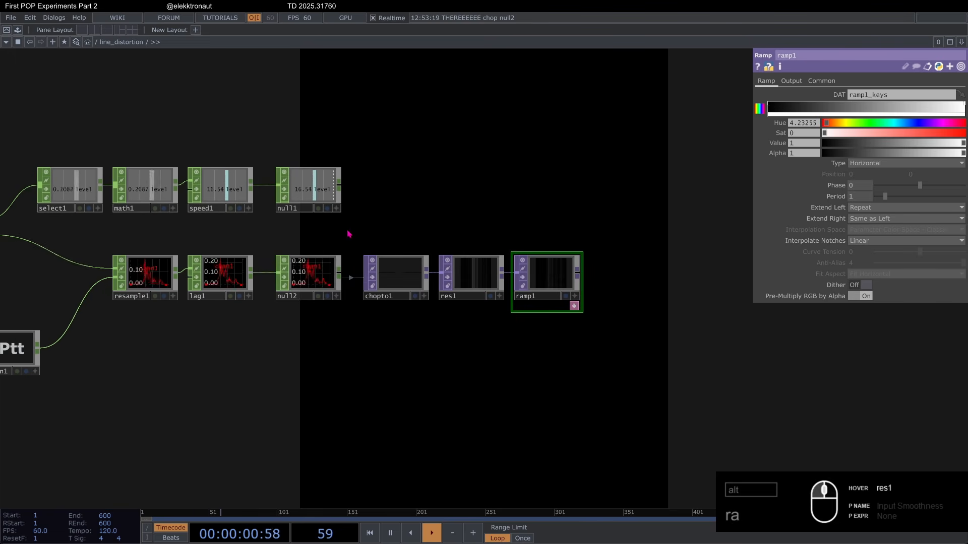
drag(318, 330, 385, 357)
scroll(568, 282, up, 5)
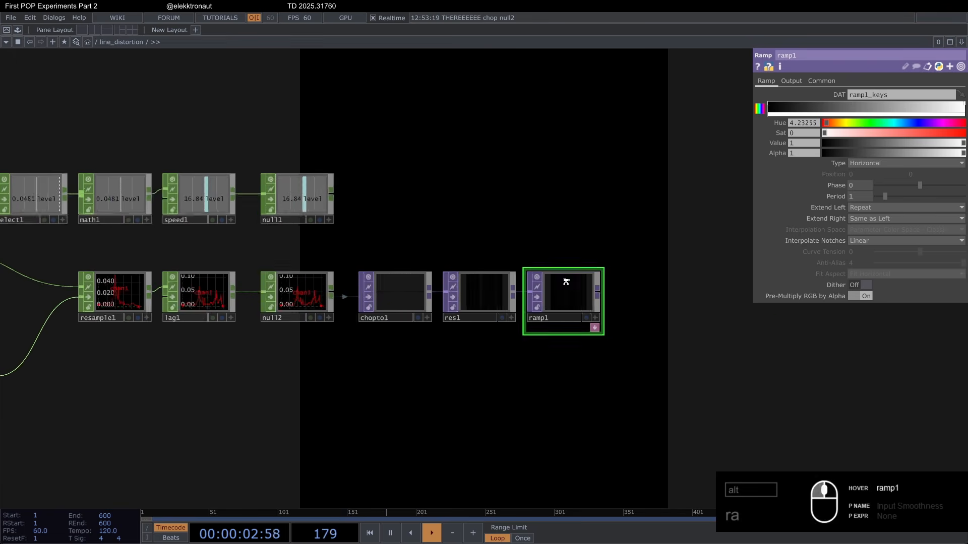
scroll(393, 302, up, 3)
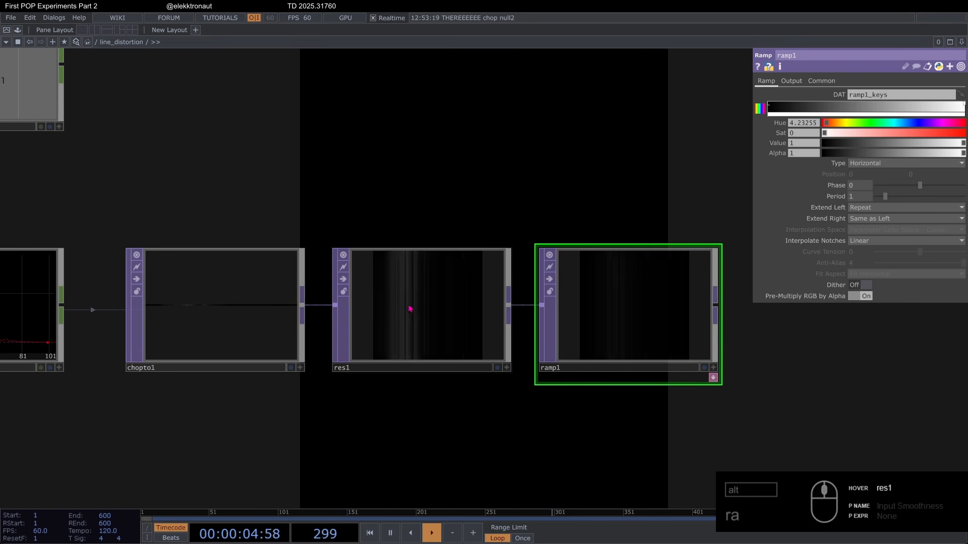
Step: Raise the Value of the ramp1 start key, the black one, to 0.261
scroll(447, 305, up, 3)
scroll(446, 299, down, 5)
drag(395, 206, 347, 193)
scroll(500, 309, up, 3)
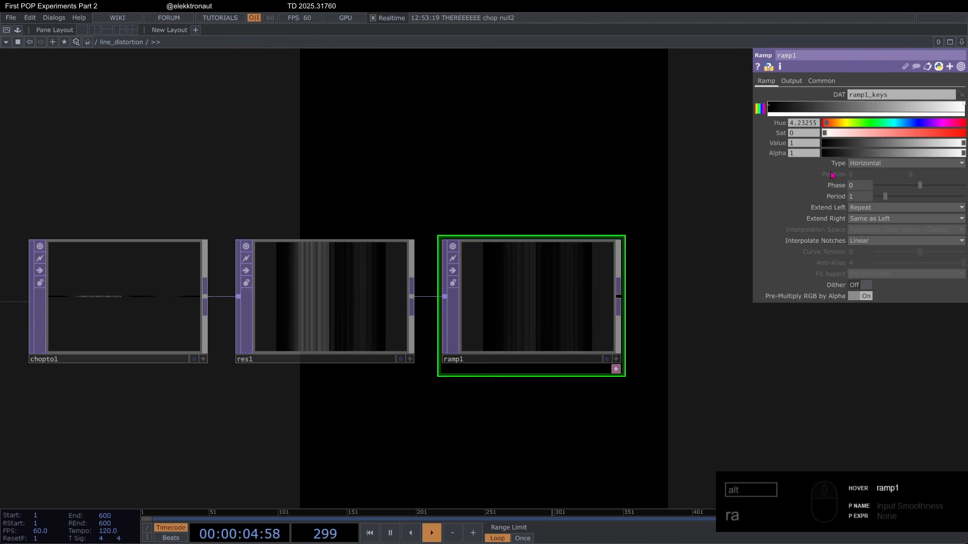
click(774, 111)
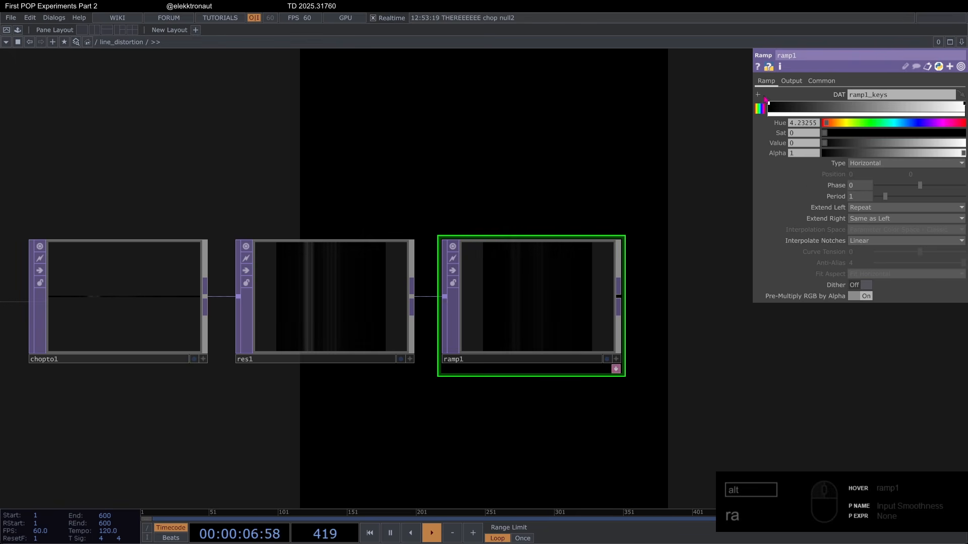
drag(833, 144, 860, 158)
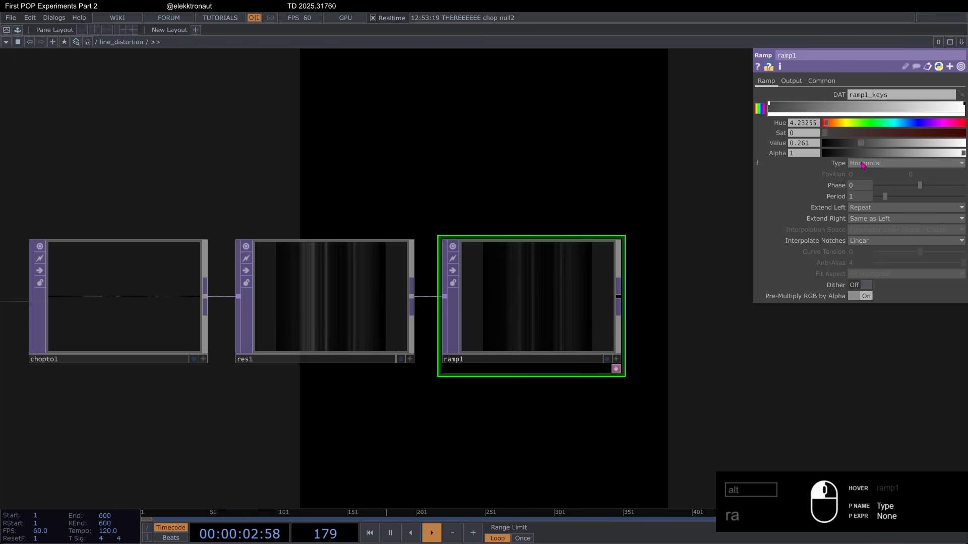
Step: Append a Level TOP after ramp1, followed by a Null TOP named tex
scroll(504, 202, down, 5)
drag(465, 189, 419, 191)
right_click(457, 280)
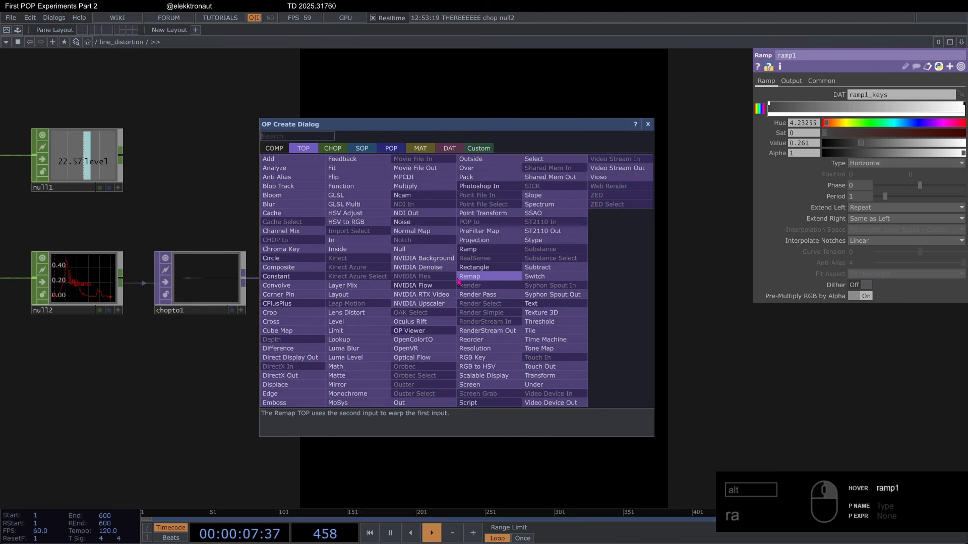
text(le)
key(Return)
click(520, 289)
scroll(521, 289, down, 2)
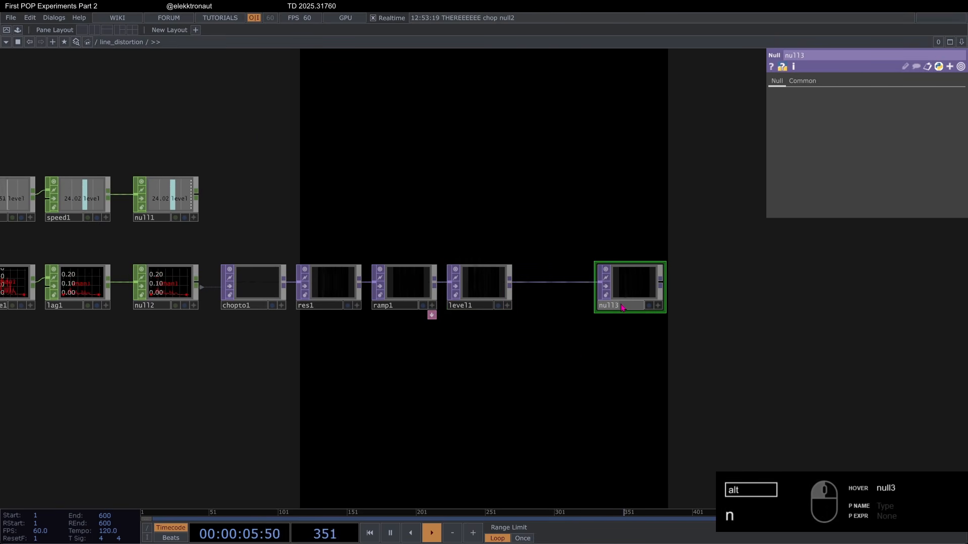
drag(557, 257, 487, 379)
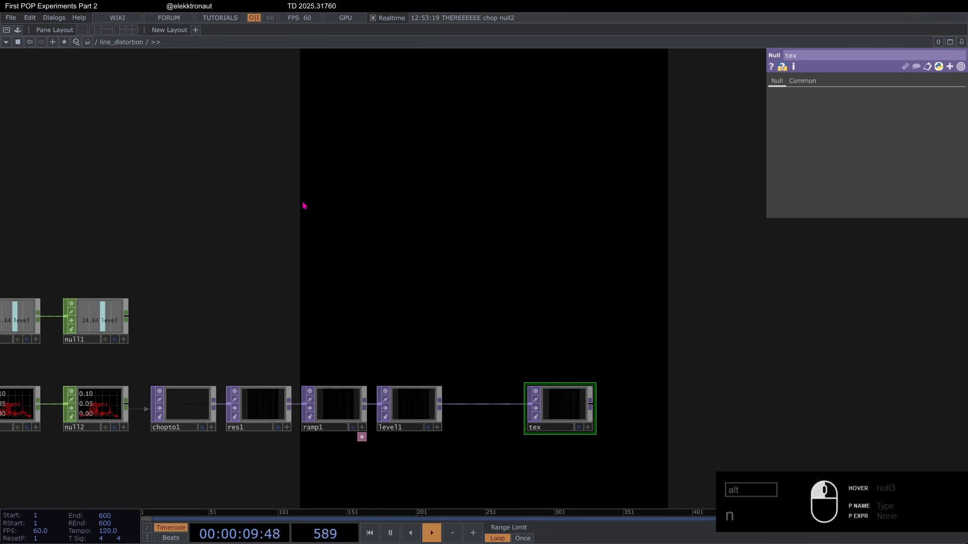
Step: Add a Grid POP above the texture chain and set its Connectivity to Line Strips
key(Tab)
text(gr)
click(196, 136)
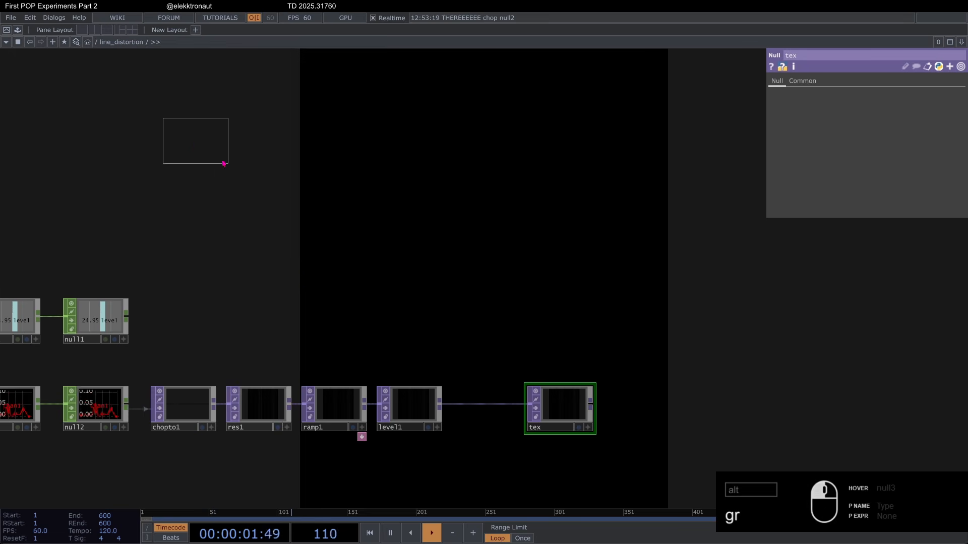
click(339, 222)
scroll(297, 176, up, 4)
click(887, 95)
click(871, 134)
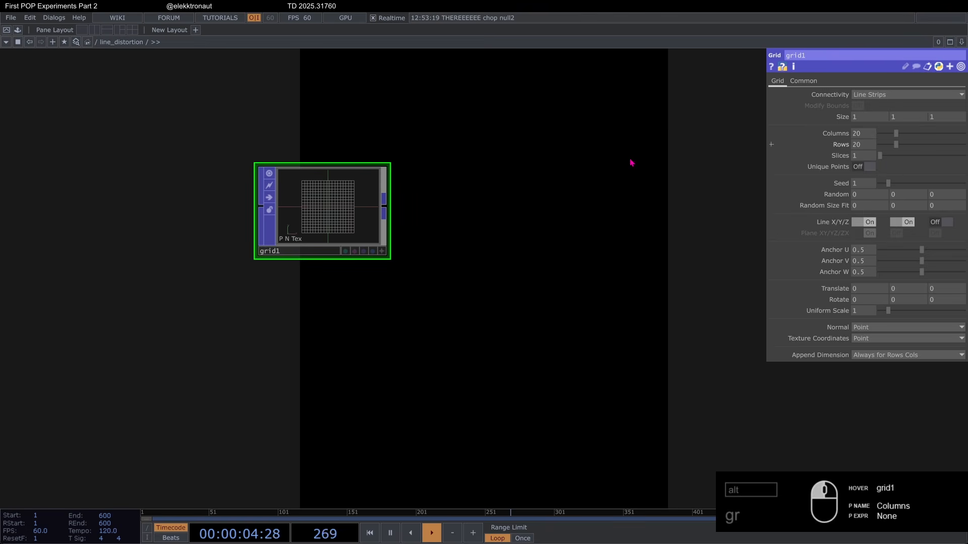
Step: Turn off the grid's Line X and give it 150 columns and 400 rows
scroll(291, 169, up, 4)
click(867, 222)
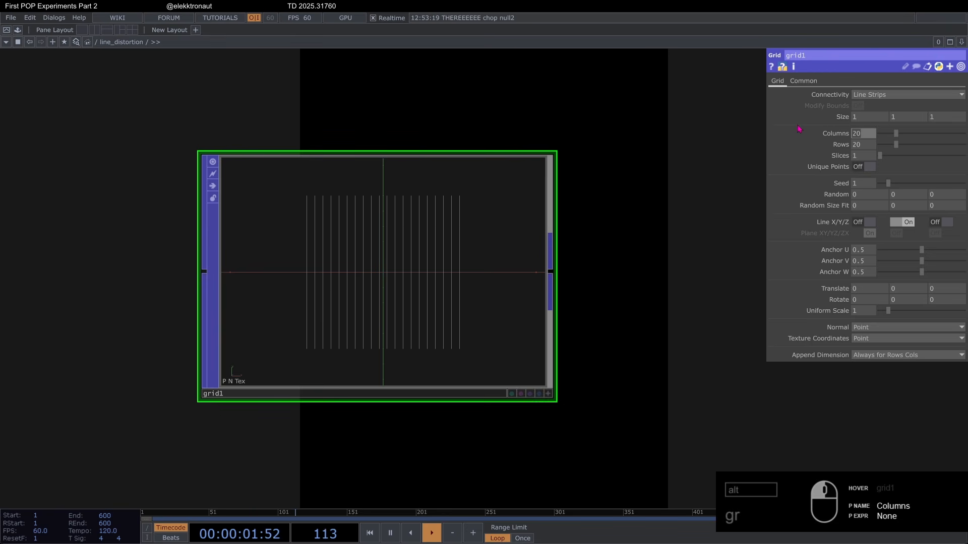
key(Tab)
text(4)
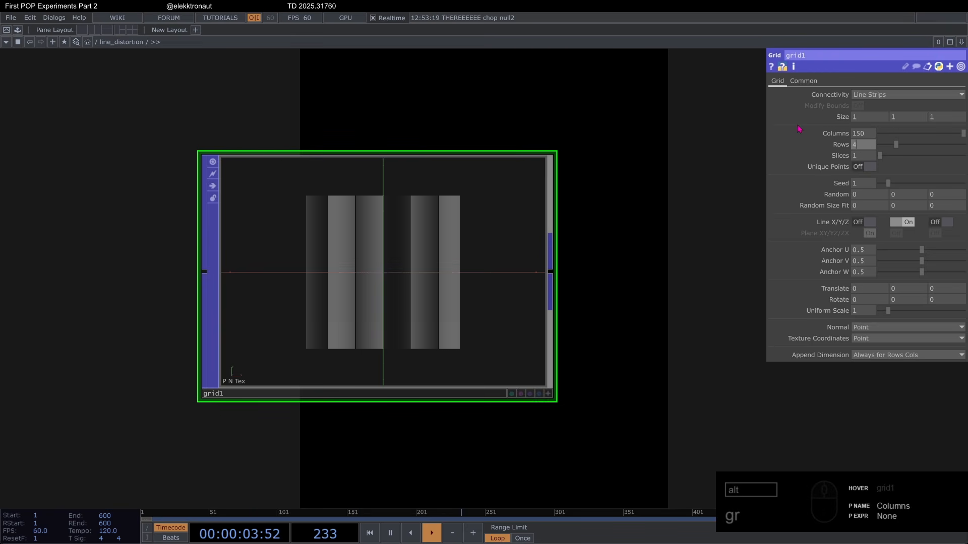
scroll(471, 246, down, 2)
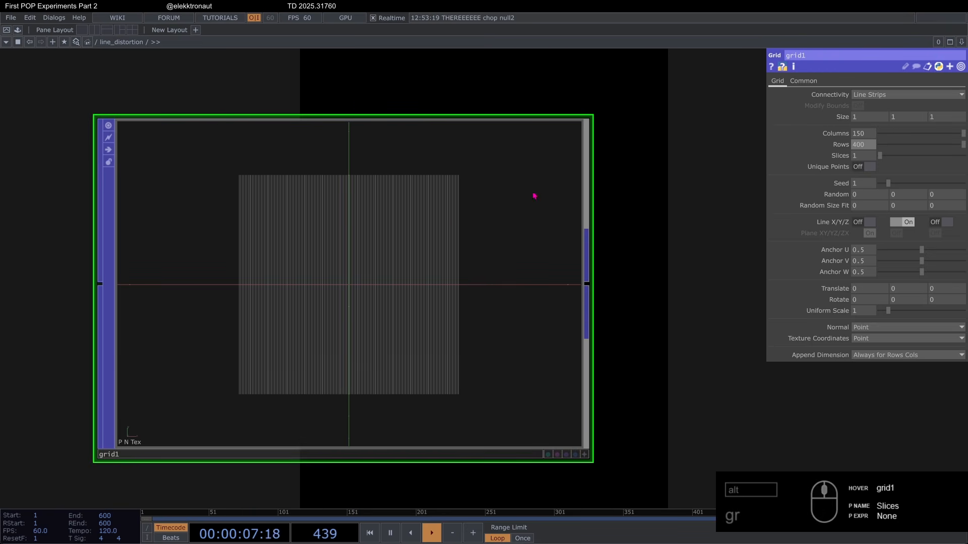
Step: Activate grid1's viewer and turn on its POP Points display
scroll(456, 217, down, 4)
click(454, 220)
key(a)
right_click(405, 222)
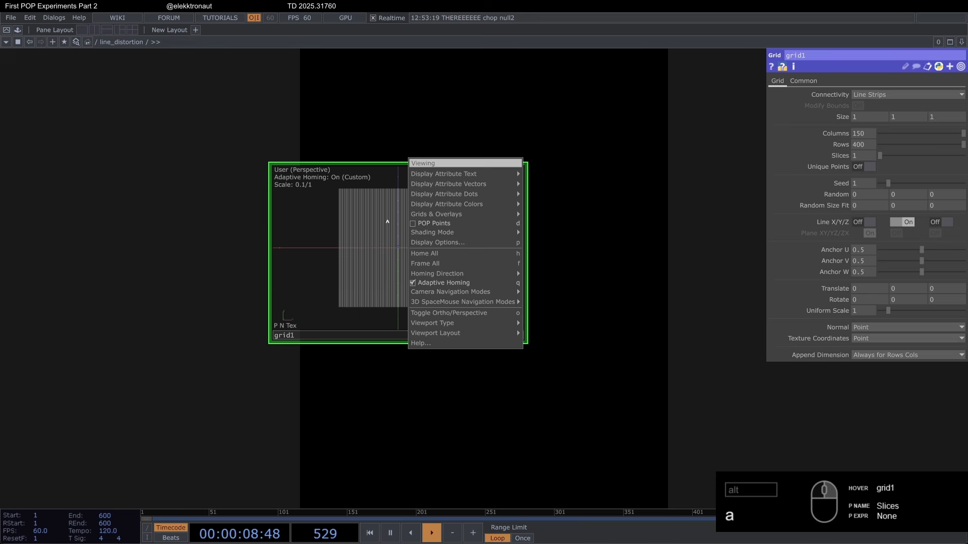
click(441, 223)
Step: Examine up close how the points are distributed along the grid's vertical lines, and deactivate the viewer
scroll(509, 231, up, 3)
drag(599, 223, 735, 243)
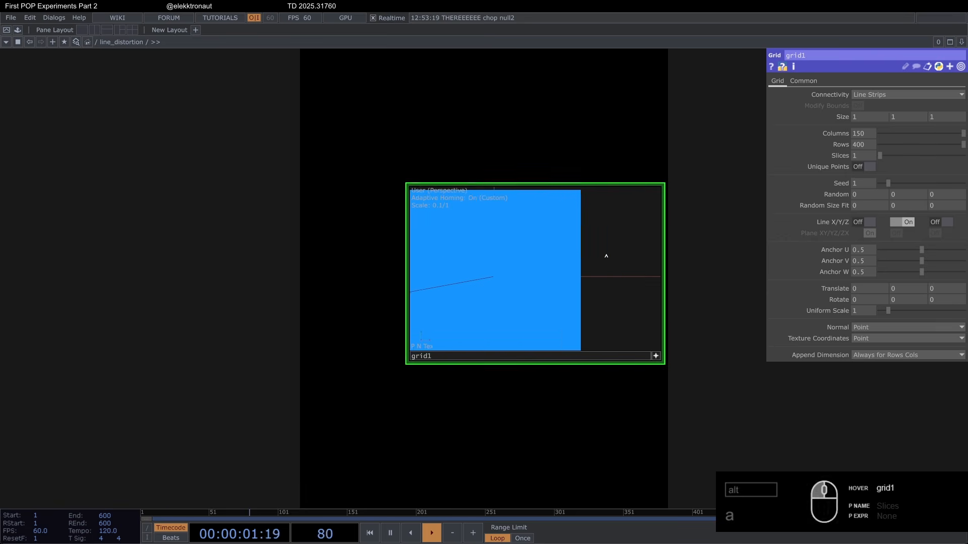
scroll(544, 233, up, 10)
scroll(598, 238, up, 5)
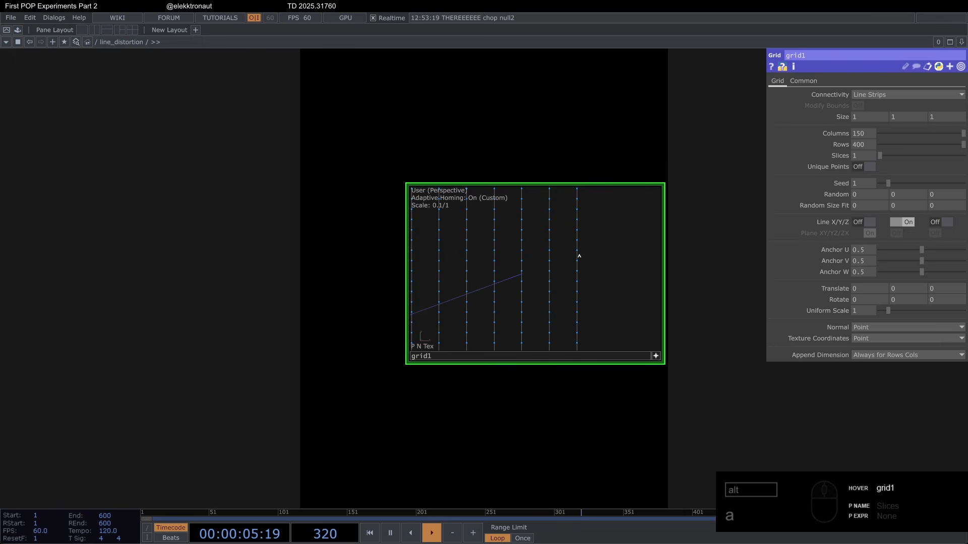
scroll(513, 241, down, 10)
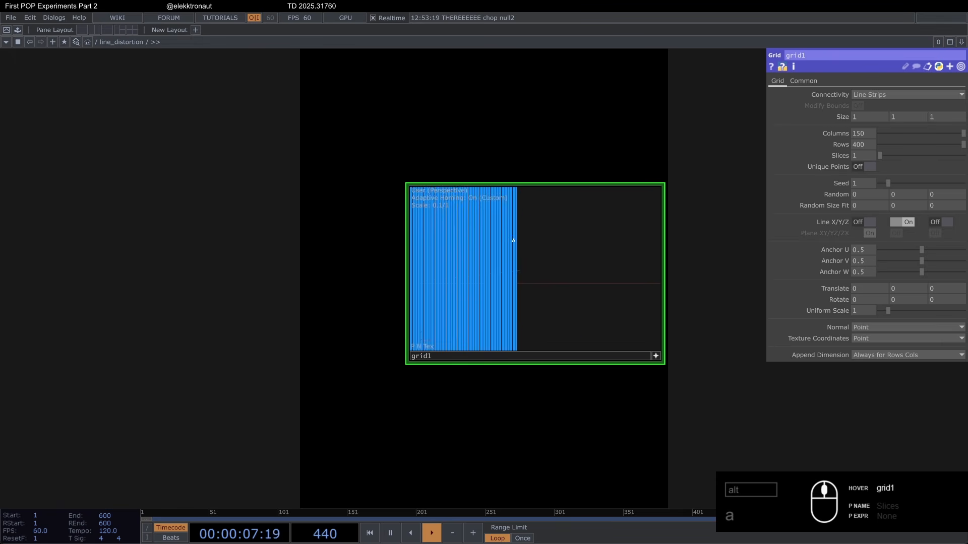
scroll(513, 240, down, 3)
right_drag(513, 240, 554, 255)
scroll(532, 259, up, 3)
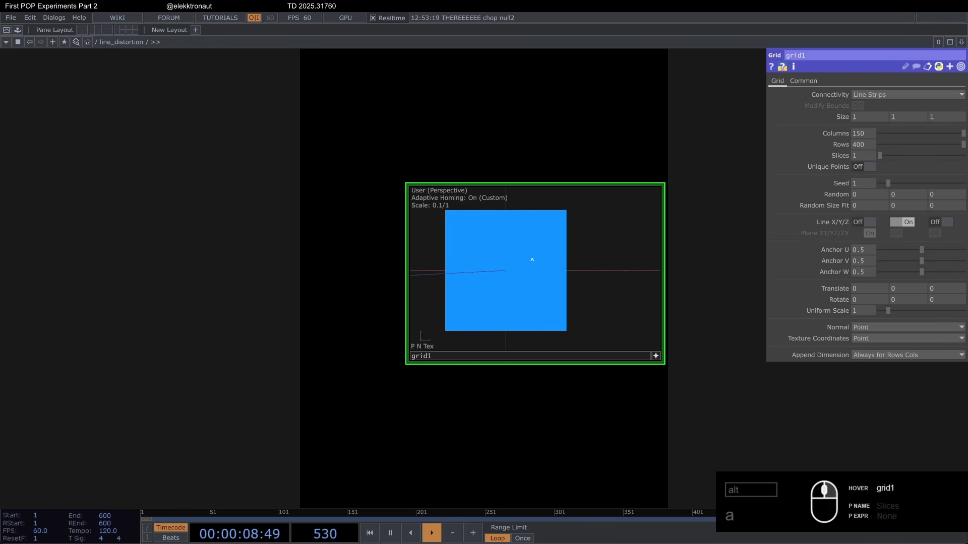
click(655, 357)
scroll(483, 267, up, 2)
scroll(443, 267, down, 5)
drag(489, 178, 360, 141)
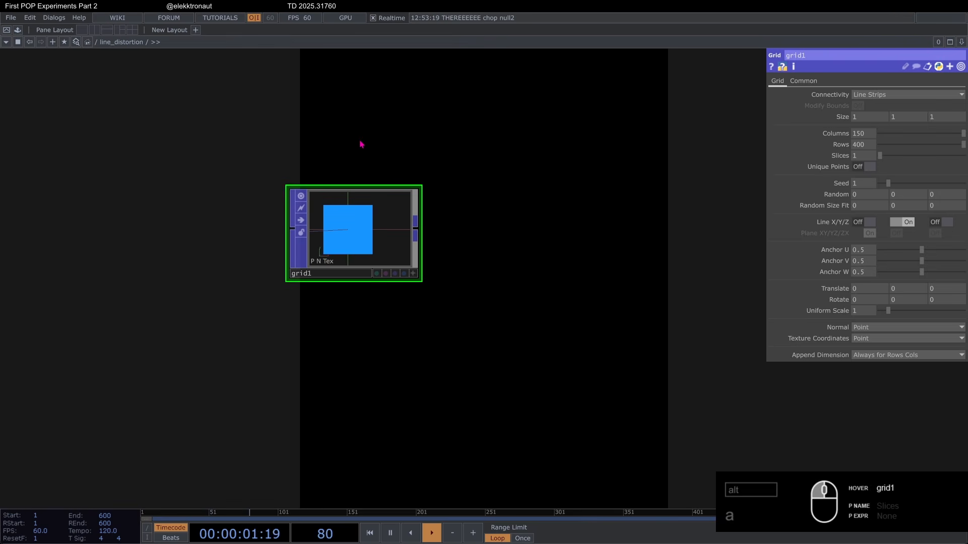
scroll(343, 147, up, 1)
scroll(327, 150, down, 2)
right_click(416, 223)
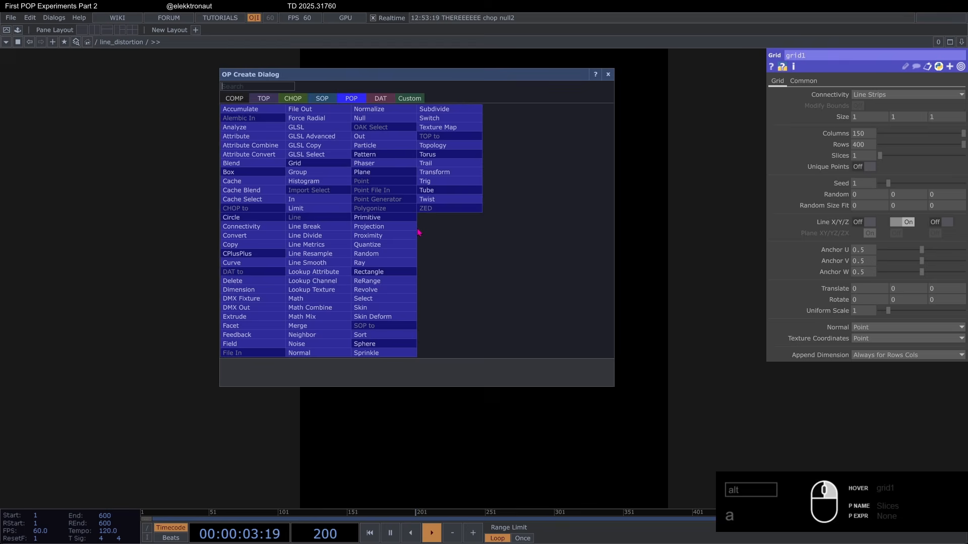
text(li)
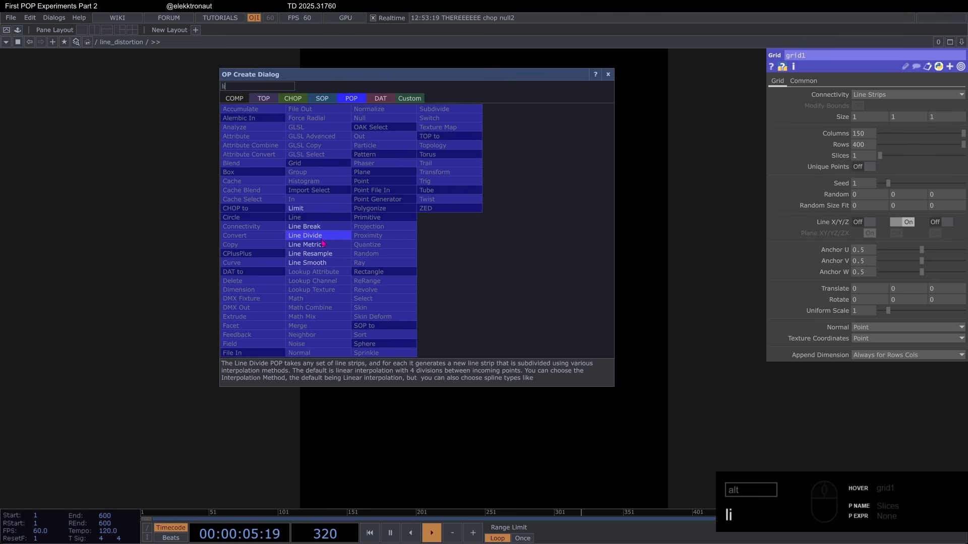
click(608, 75)
scroll(387, 202, up, 3)
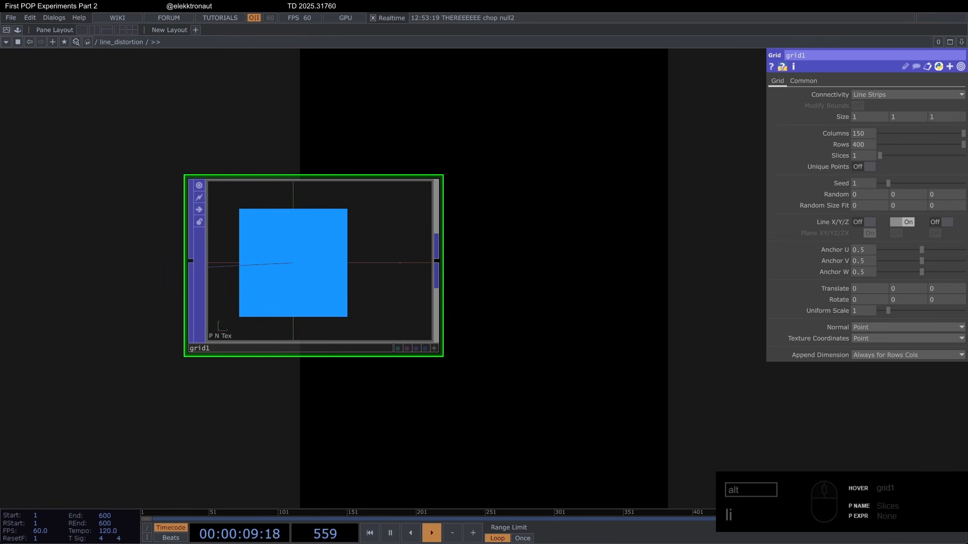
scroll(442, 205, down, 3)
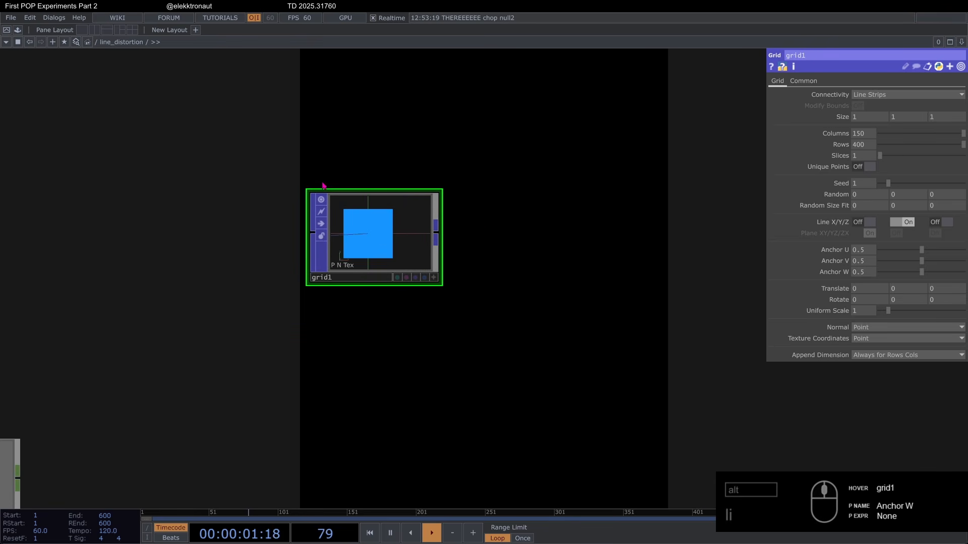
Step: Turn off grid1's viewer and append a Lookup Texture POP after it
click(321, 200)
drag(389, 126, 326, 98)
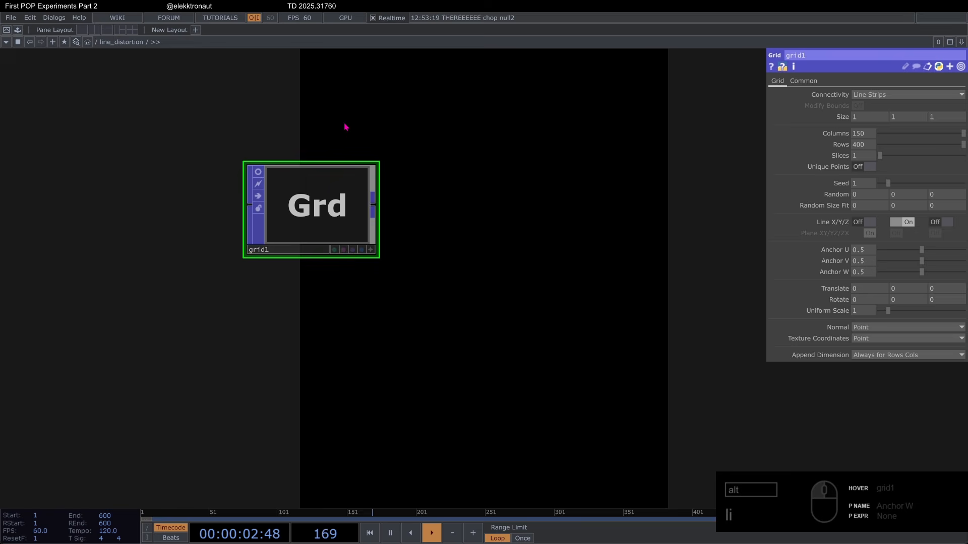
right_click(373, 205)
text(lo)
click(286, 263)
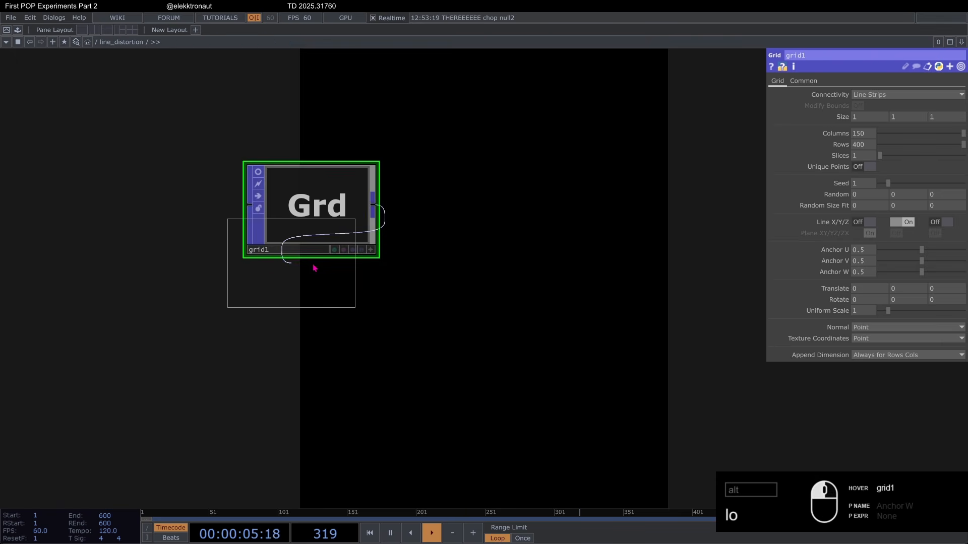
click(479, 214)
Step: Append a Transform POP after lookuptex1, feed it into geo1, and align it with the row
right_click(525, 206)
text(tr)
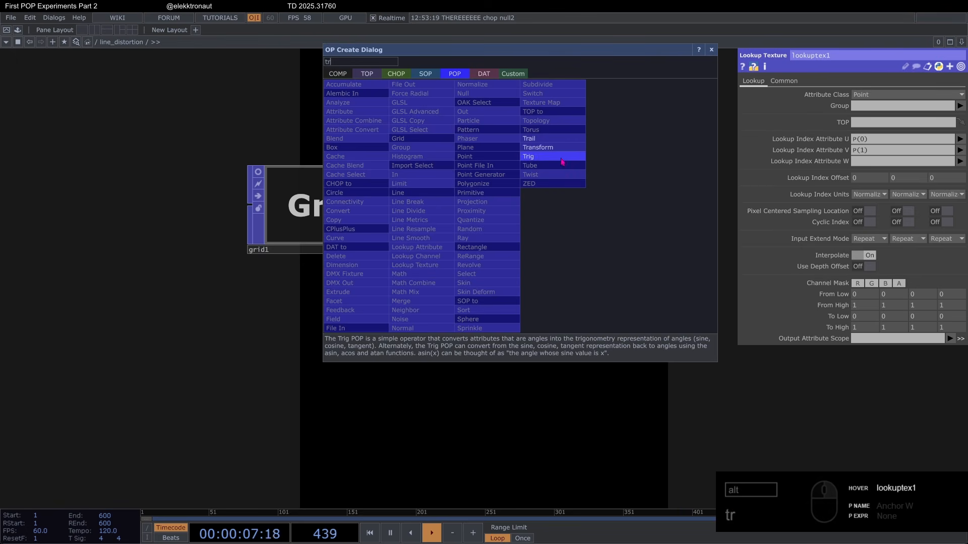
click(562, 150)
click(624, 197)
drag(460, 296, 301, 271)
scroll(375, 220, down, 3)
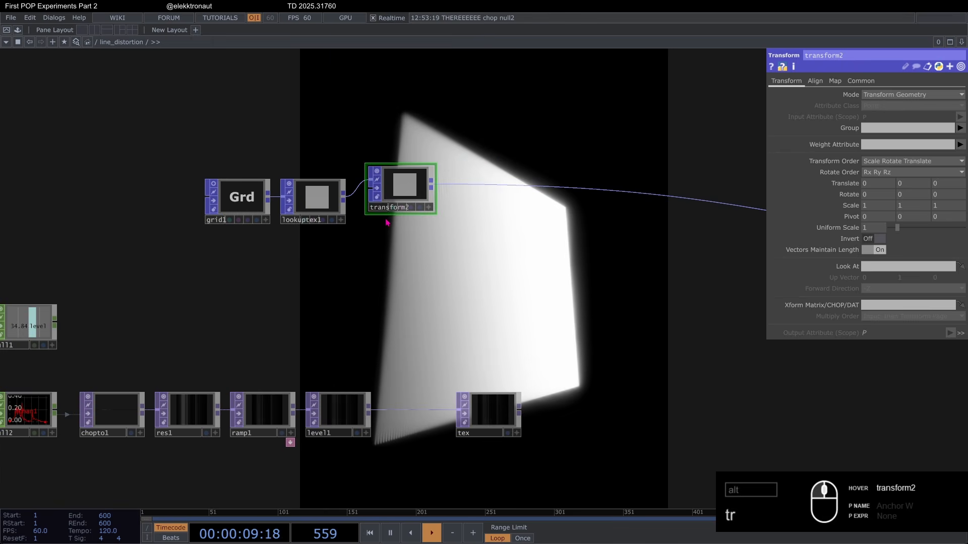
drag(400, 204, 400, 217)
Step: Review the existing render setup, checking the parameters of the line1 material and the cam1 camera
scroll(387, 224, down, 3)
drag(369, 298, 188, 329)
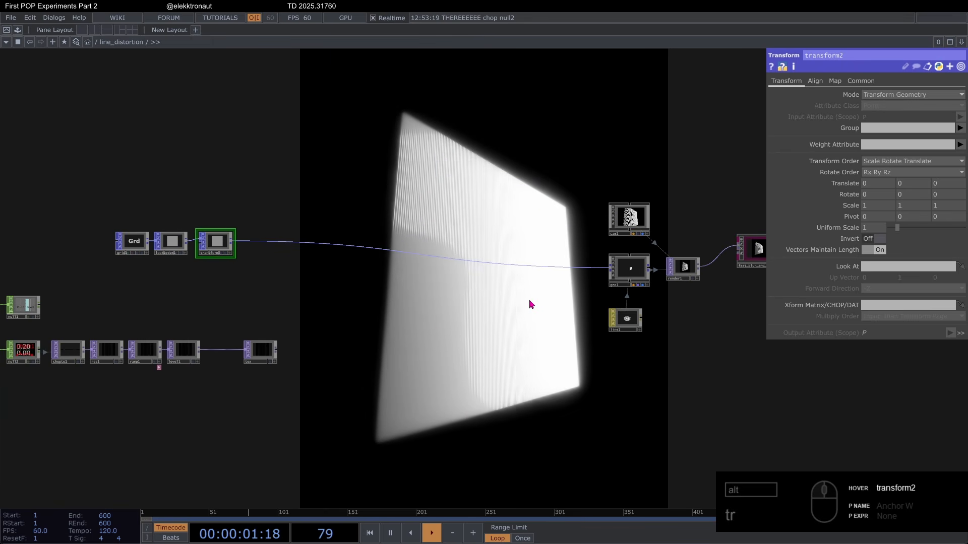
drag(529, 301, 319, 318)
scroll(435, 237, up, 6)
scroll(435, 237, down, 3)
drag(417, 382, 383, 326)
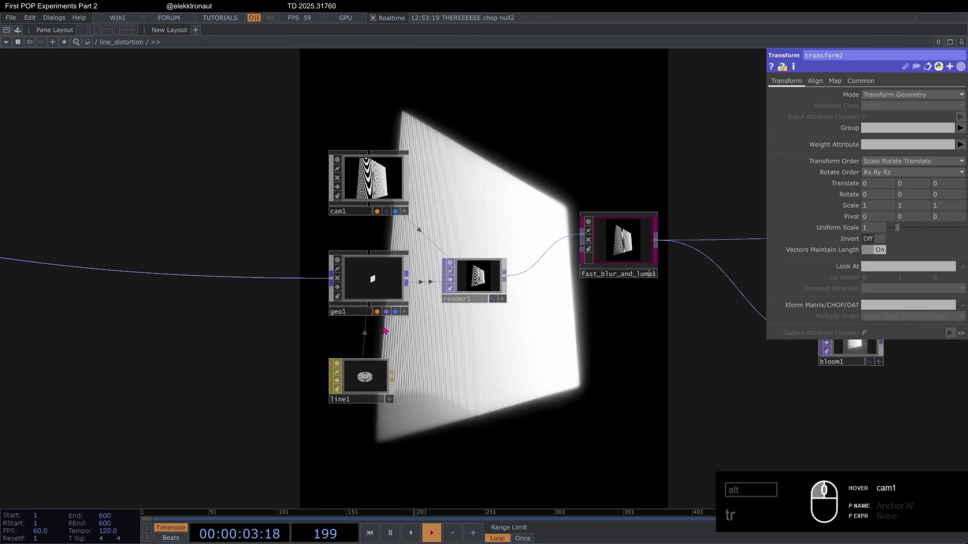
scroll(384, 330, up, 3)
click(373, 393)
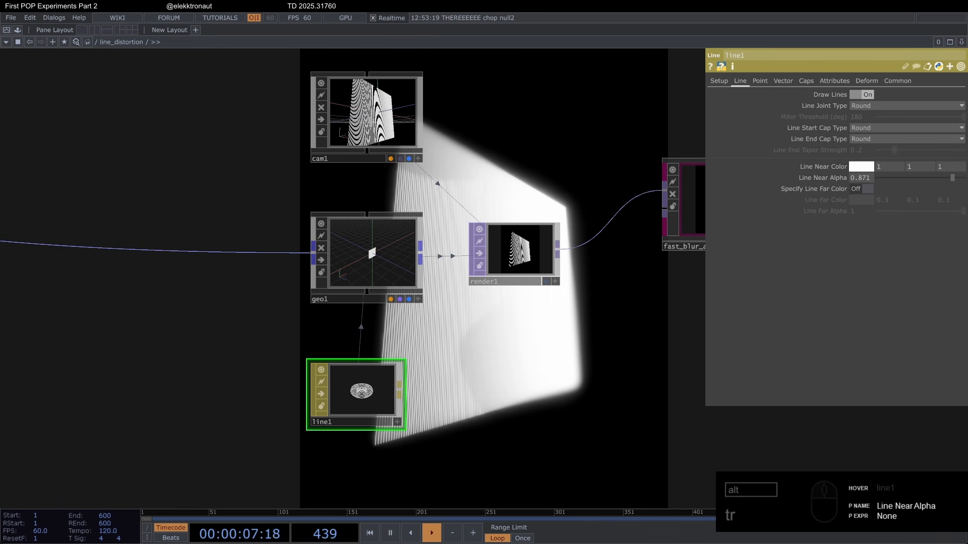
click(364, 117)
drag(509, 122, 365, 153)
scroll(365, 153, down, 3)
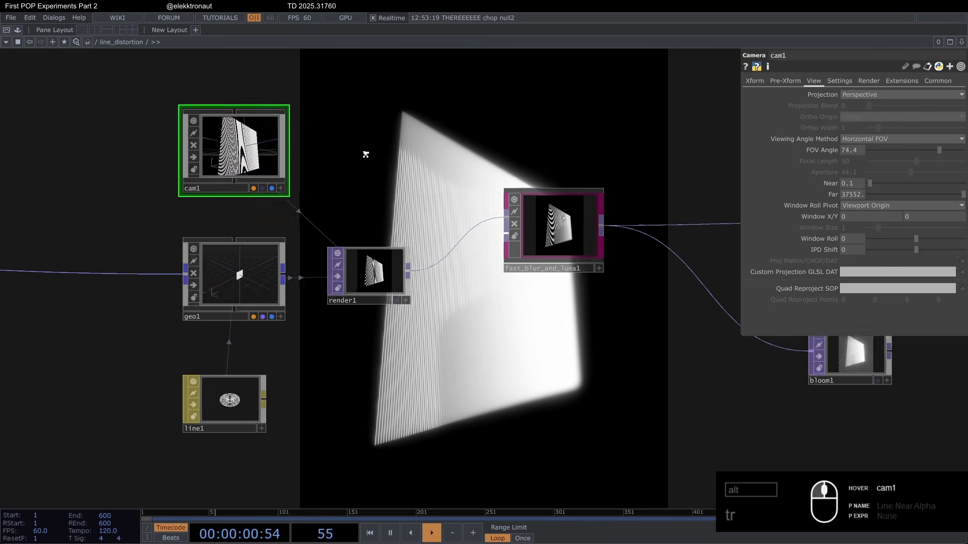
Step: Connect render1 directly to the Transform TOP, bypassing the blur and bloom operators
drag(394, 255, 287, 255)
drag(330, 333, 233, 330)
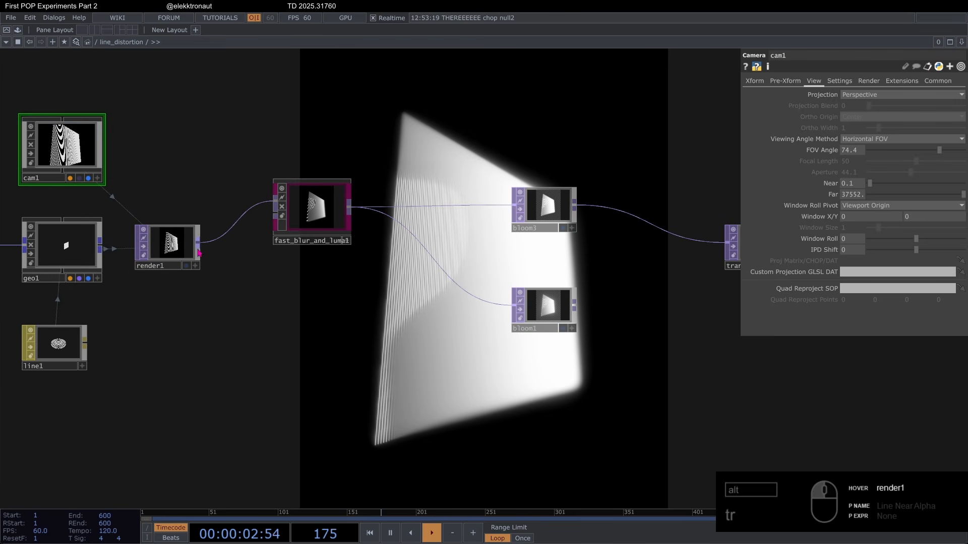
drag(198, 244, 706, 253)
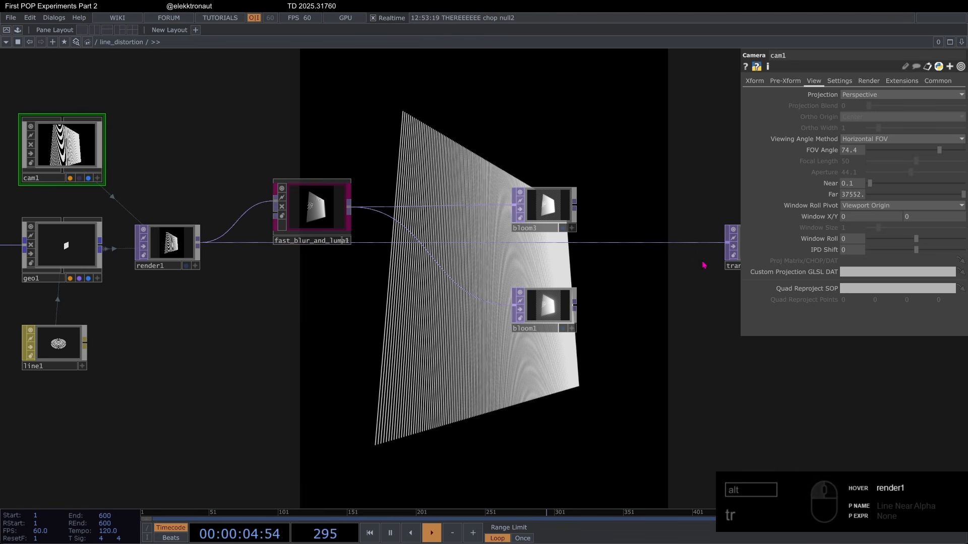
Step: Append a Noise POP after transform2 in the chain feeding geo1
scroll(704, 265, down, 3)
drag(495, 361, 538, 363)
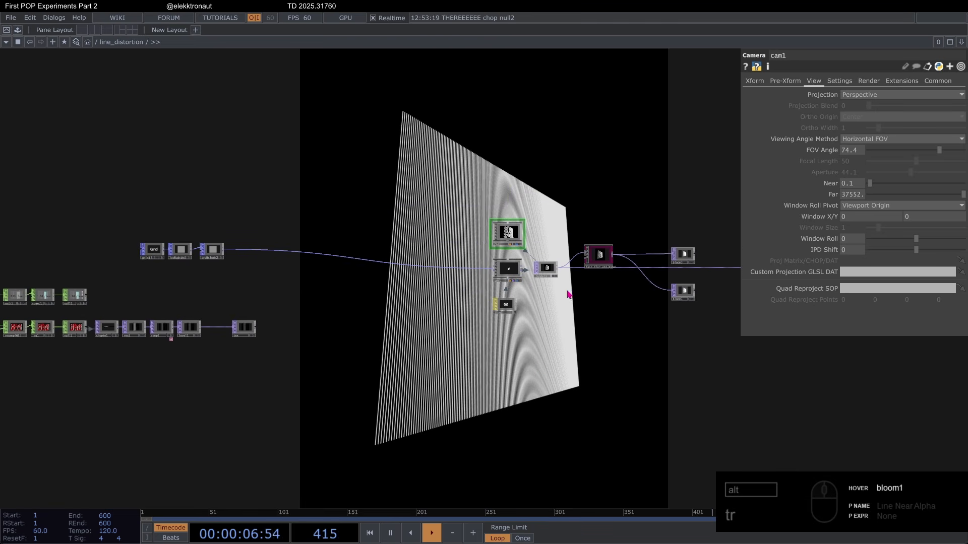
scroll(294, 285, up, 5)
drag(293, 295, 466, 272)
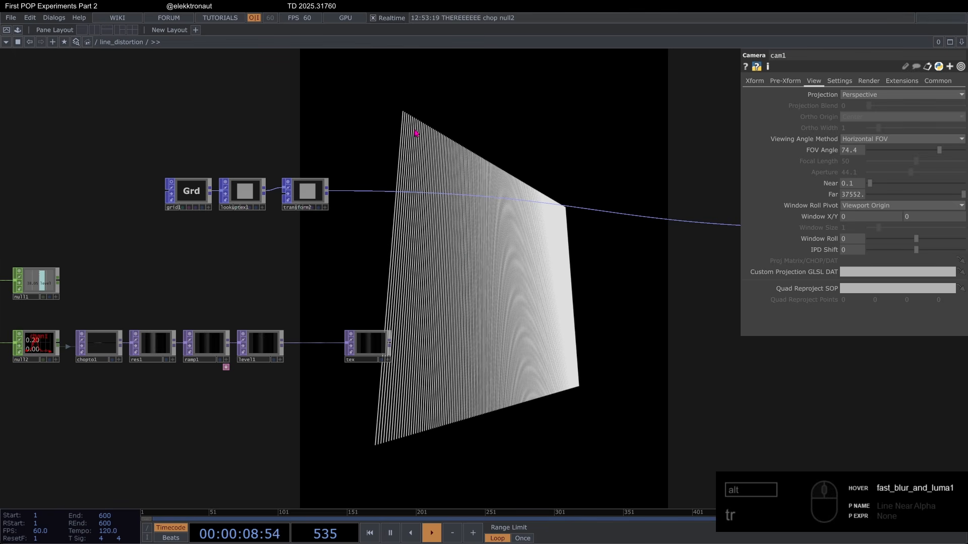
drag(387, 296, 427, 290)
click(347, 187)
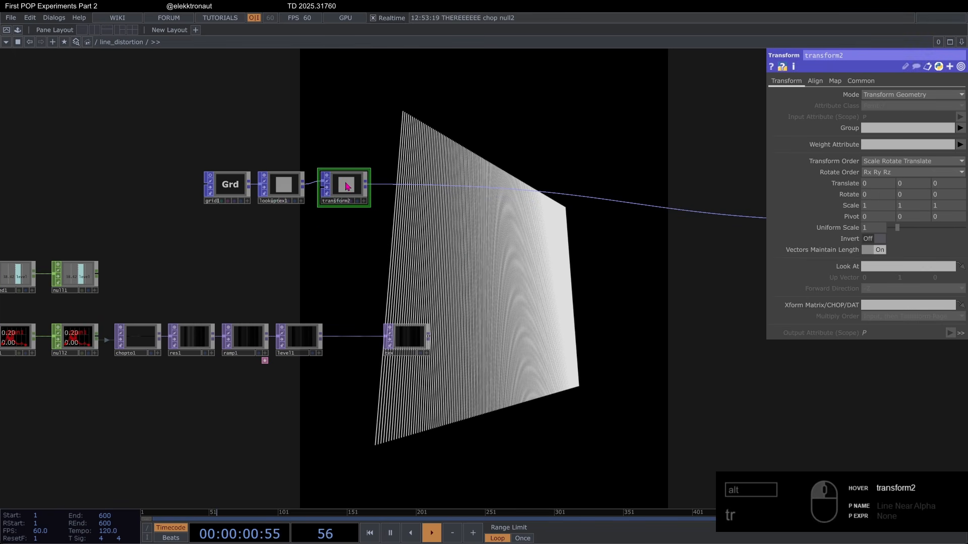
right_click(435, 190)
click(446, 179)
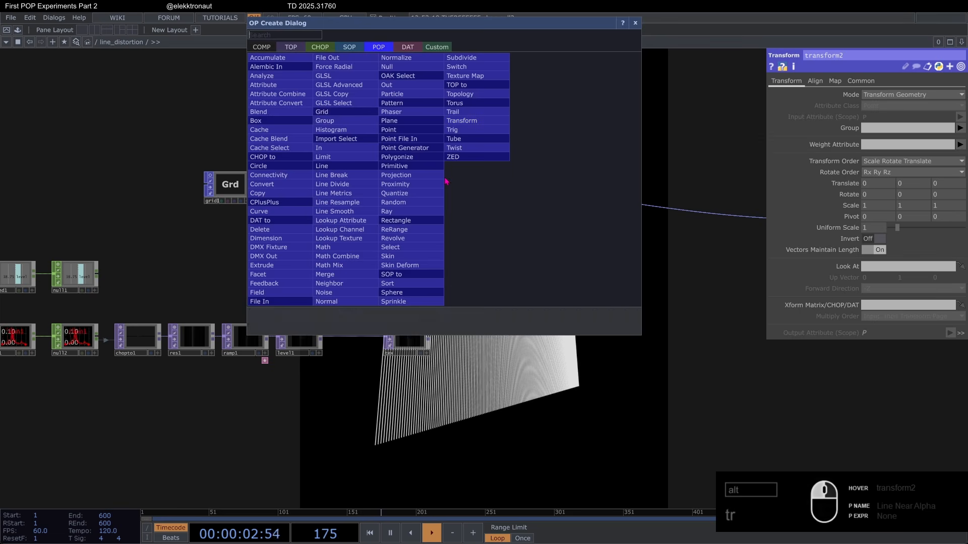
text(noi)
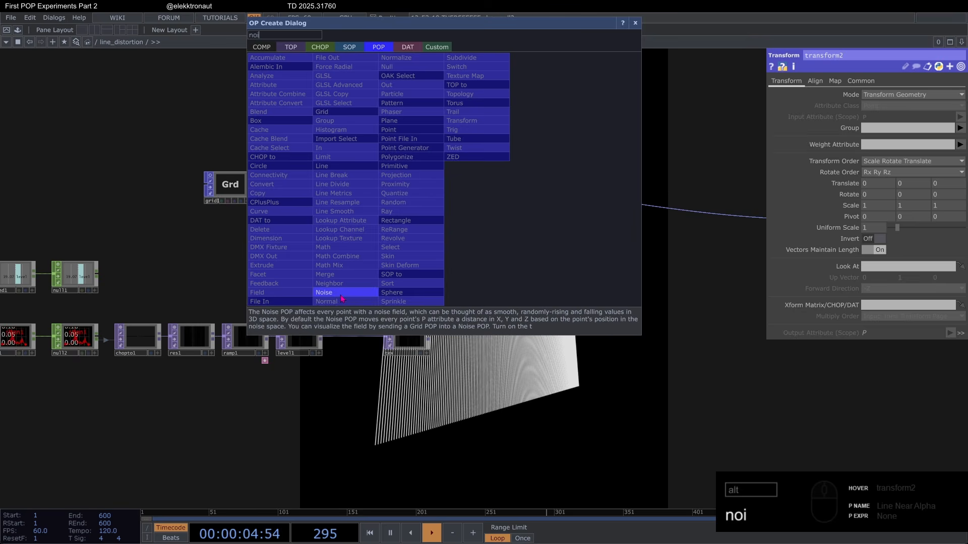
key(Return)
click(512, 186)
scroll(533, 244, up, 2)
scroll(532, 243, down, 3)
drag(531, 246, 526, 253)
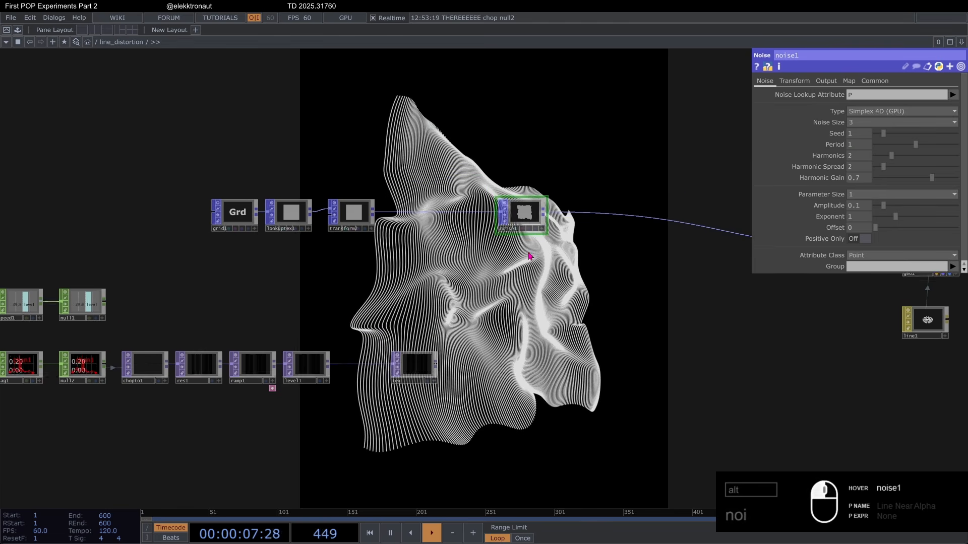
scroll(529, 244, up, 3)
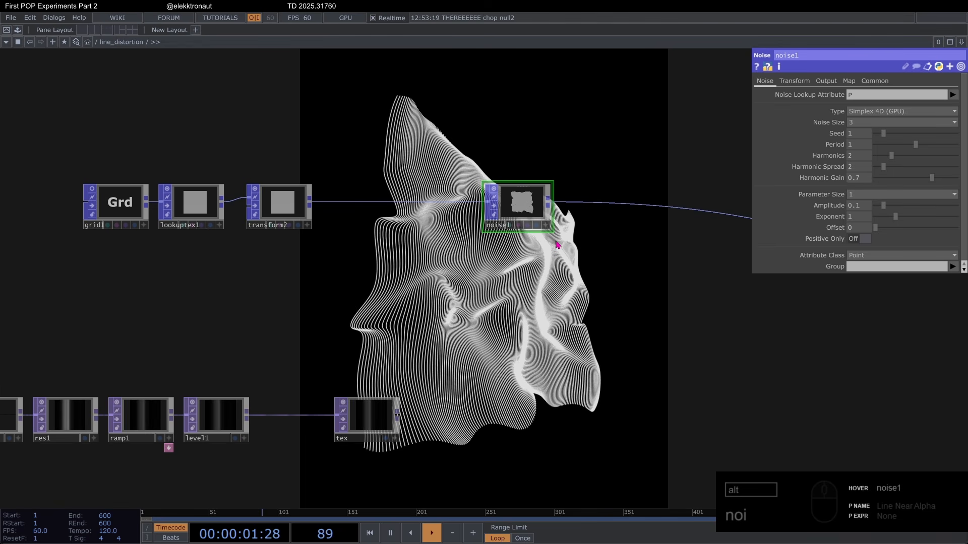
Step: Try out noise1's 4D translation, and set its Period to 1.41 and Harmonics to 3
click(794, 81)
mouse_move(874, 161)
mouse_down()
mouse_move(936, 176)
mouse_move(881, 178)
mouse_up()
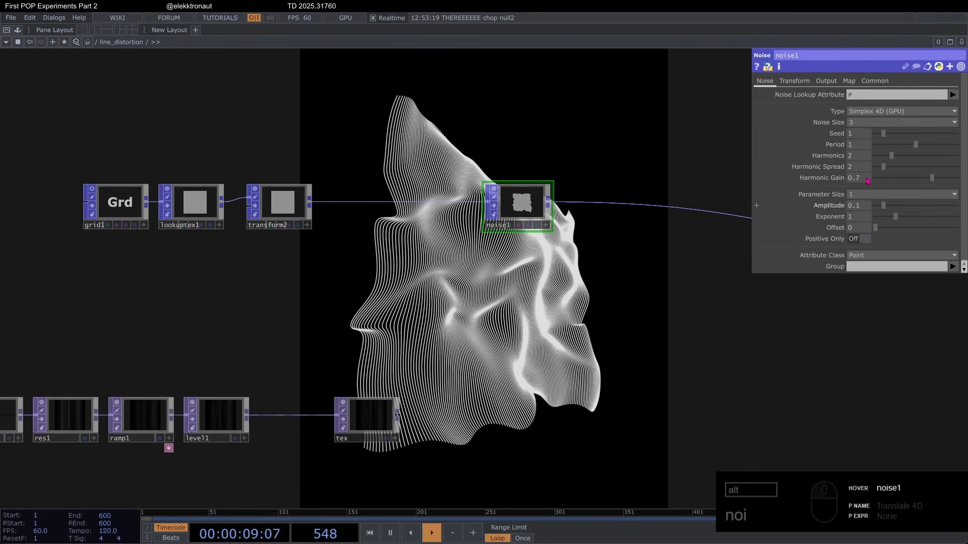
drag(918, 145, 900, 165)
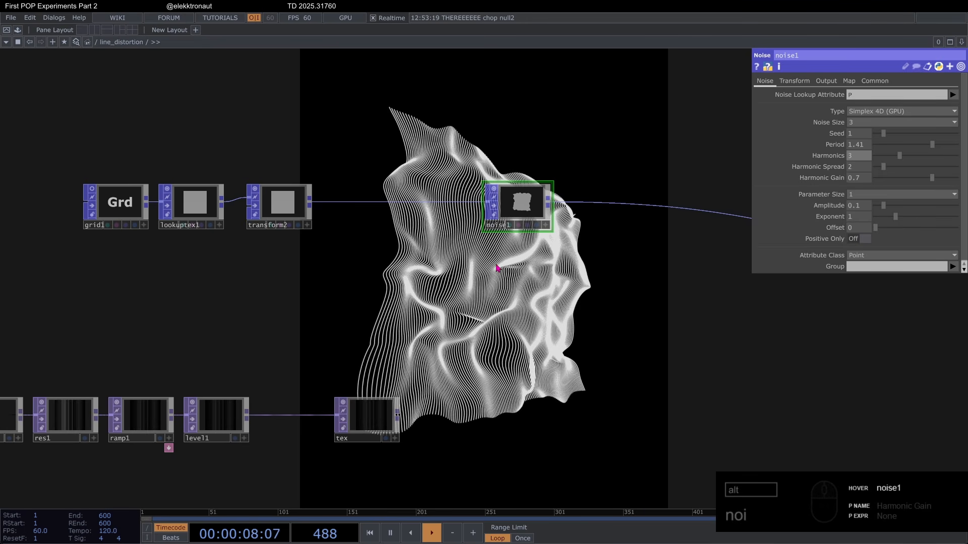
Step: Bypass noise1 and shift it slightly farther from transform2
click(494, 207)
drag(491, 227, 529, 229)
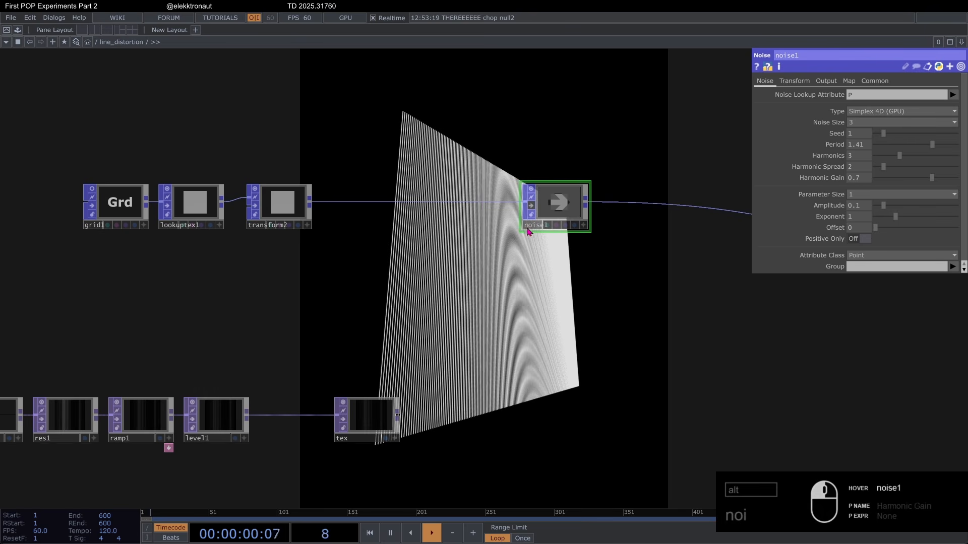
Step: Try moving the whole grid along Z with transform2's Translate, then reset it to 0
drag(254, 410, 347, 367)
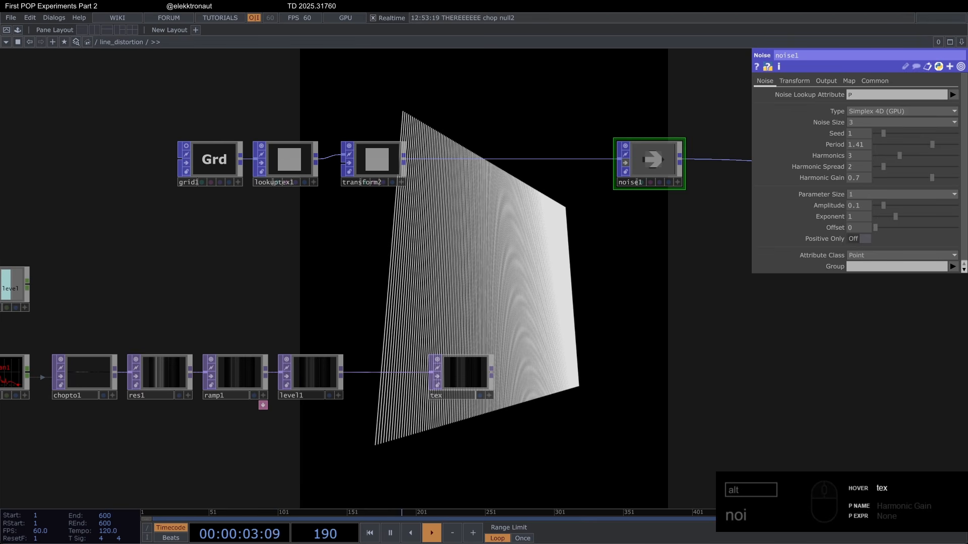
click(371, 170)
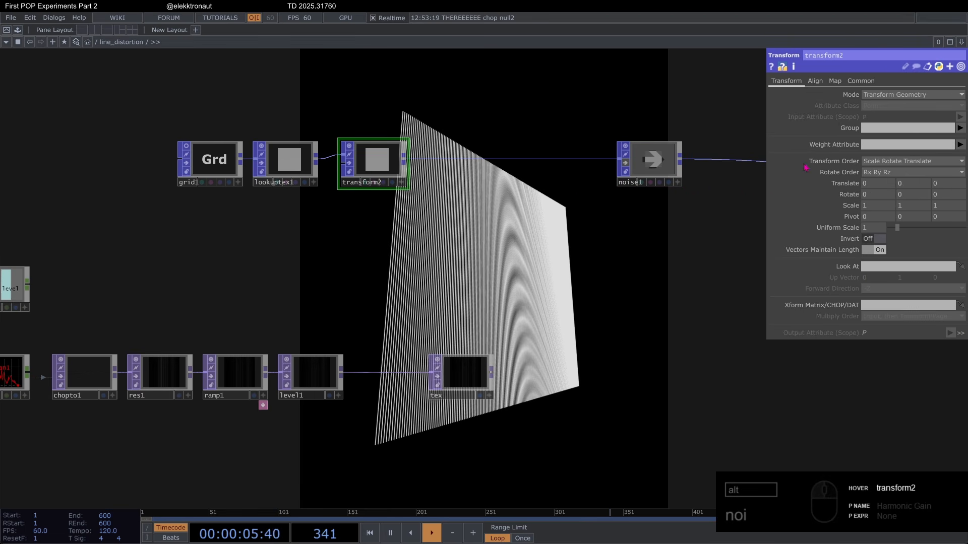
middle_click(947, 183)
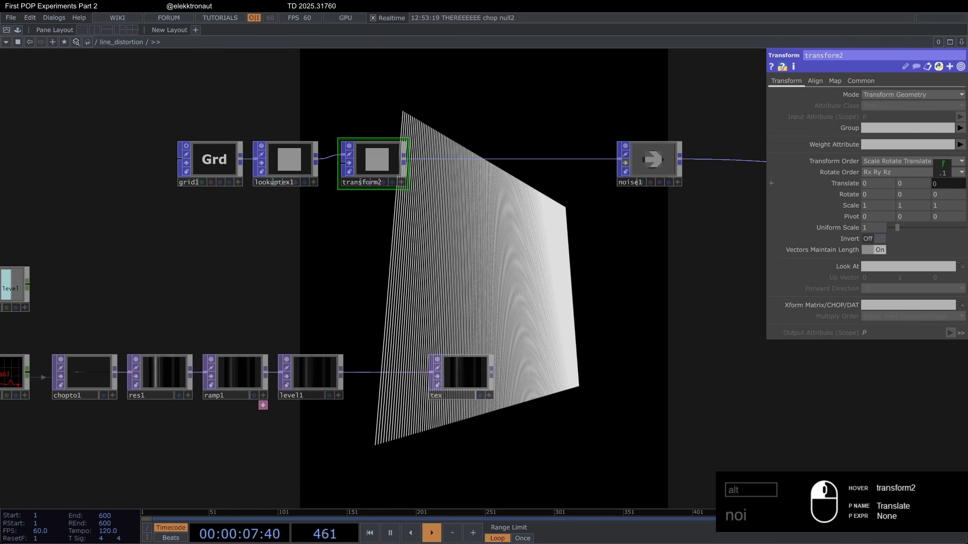
mouse_move(946, 183)
middle_down()
mouse_move(961, 183)
mouse_move(906, 183)
mouse_move(958, 183)
mouse_move(943, 186)
middle_up()
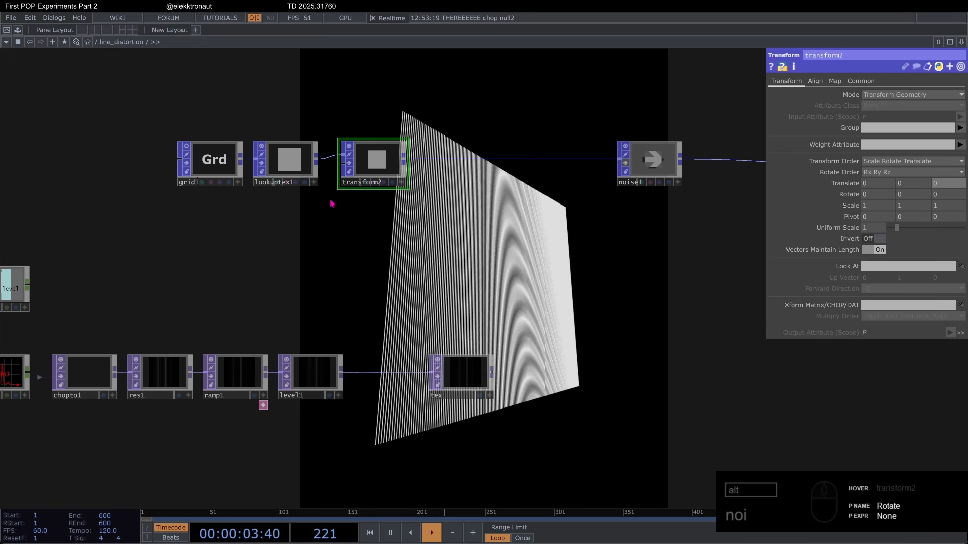
Step: Assign the tex TOP to lookuptex1 and set its Lookup Index Attributes U and V to Tex(0) and Tex(1)
scroll(410, 374, up, 3)
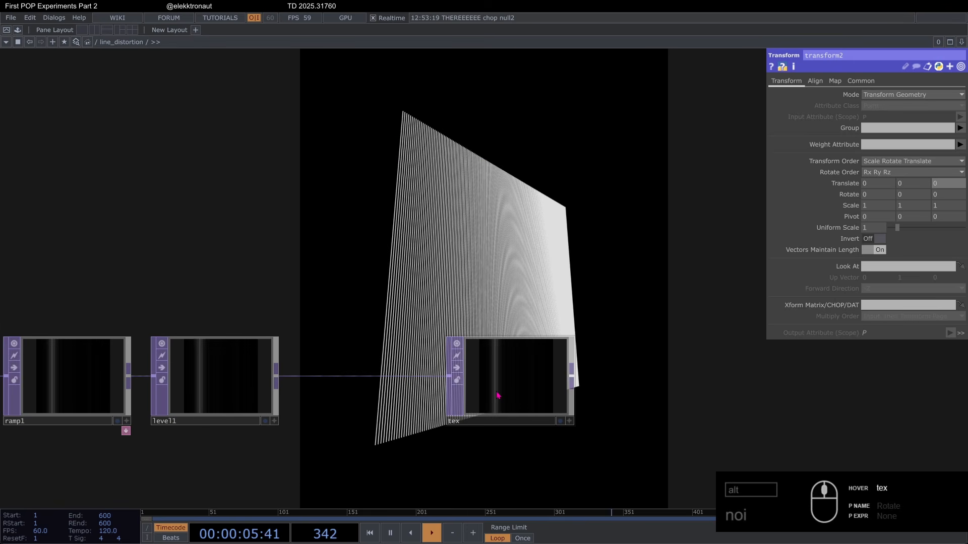
scroll(496, 393, down, 3)
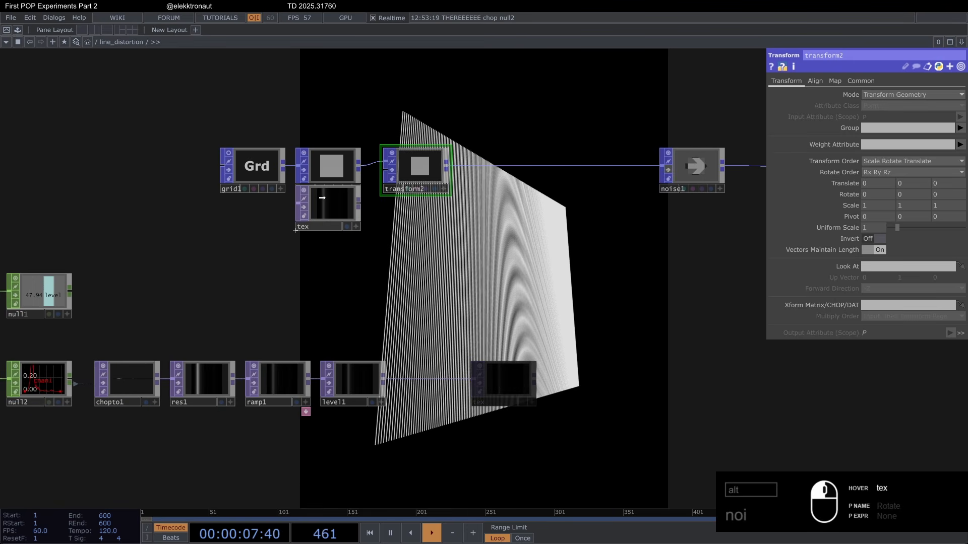
click(328, 167)
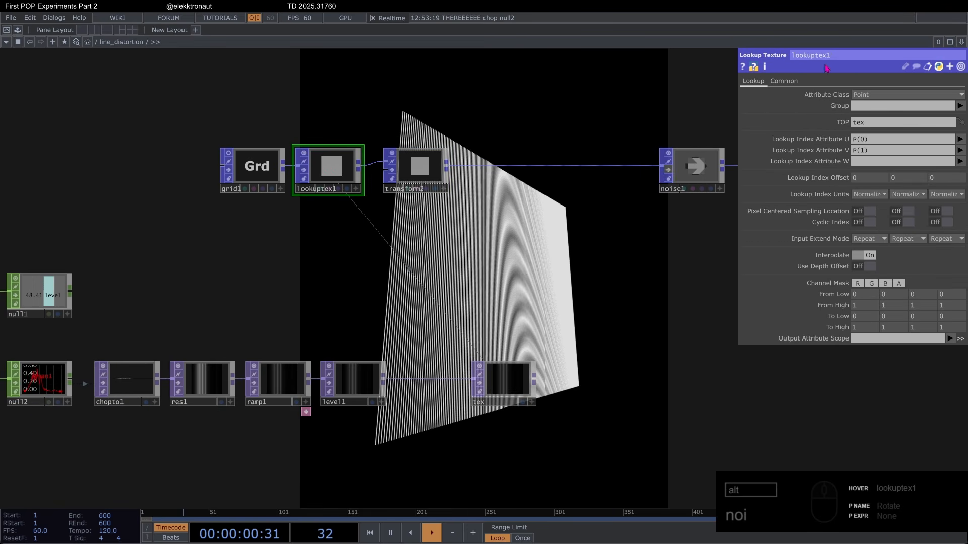
click(959, 139)
click(953, 210)
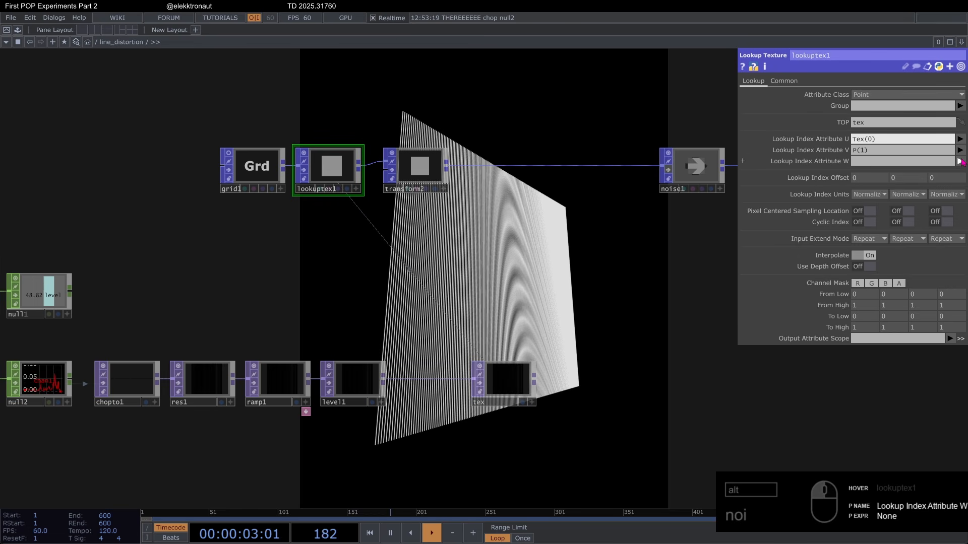
click(959, 150)
click(953, 231)
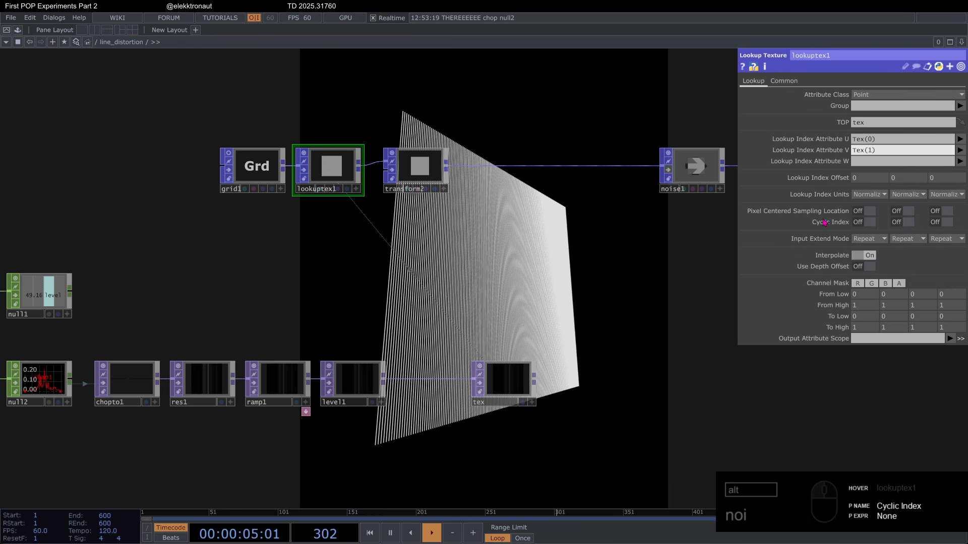
Step: Limit lookuptex1's channel mask to R, set its Output Attribute Scope to Distort, and check the operator's attribute info
click(900, 285)
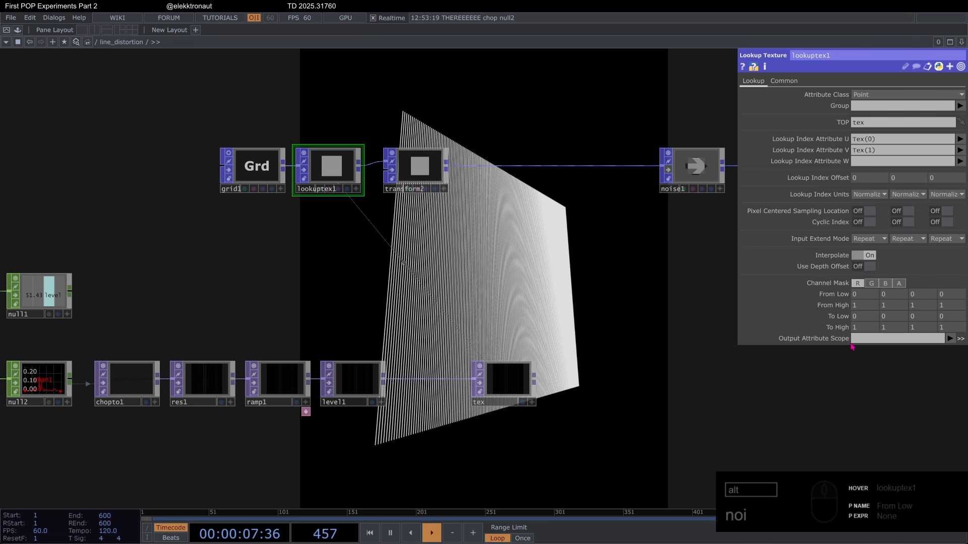
click(858, 342)
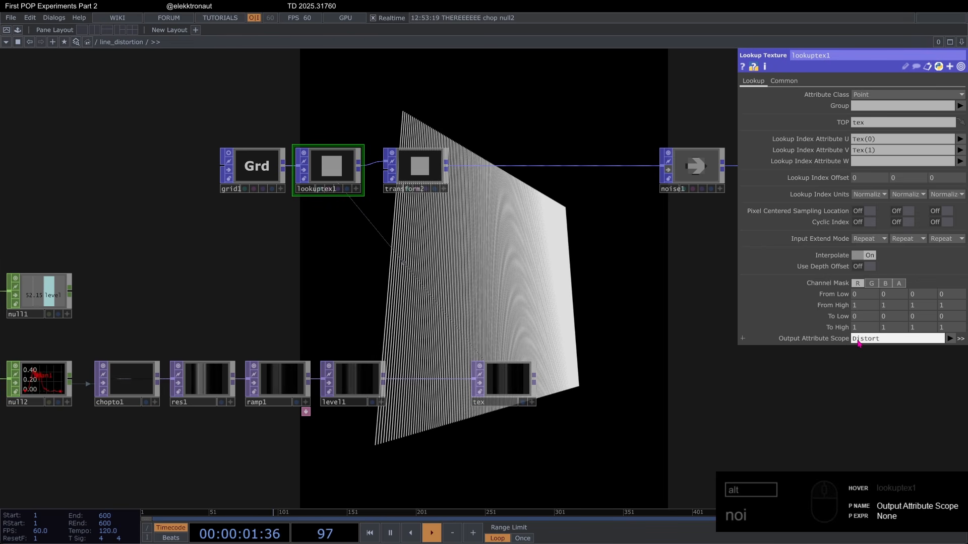
scroll(320, 126, up, 5)
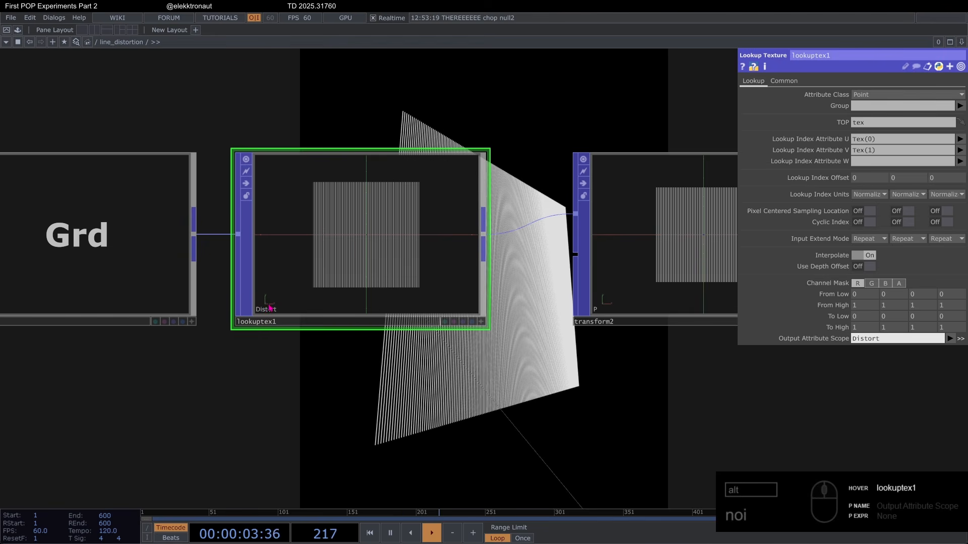
scroll(272, 305, down, 4)
middle_click(311, 283)
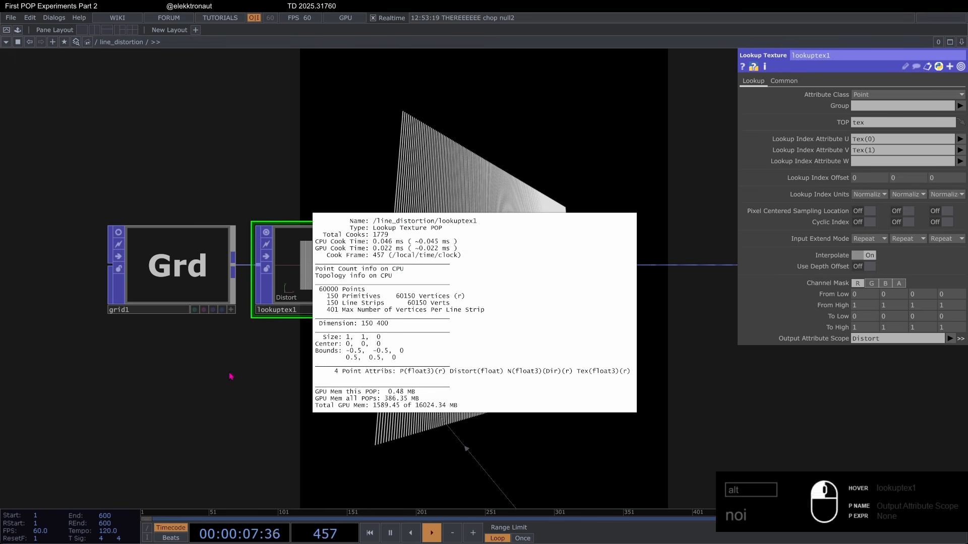
Step: Set transform2's Weight Attribute to Distort
scroll(273, 370, down, 4)
drag(343, 373, 337, 268)
scroll(353, 273, up, 2)
click(390, 201)
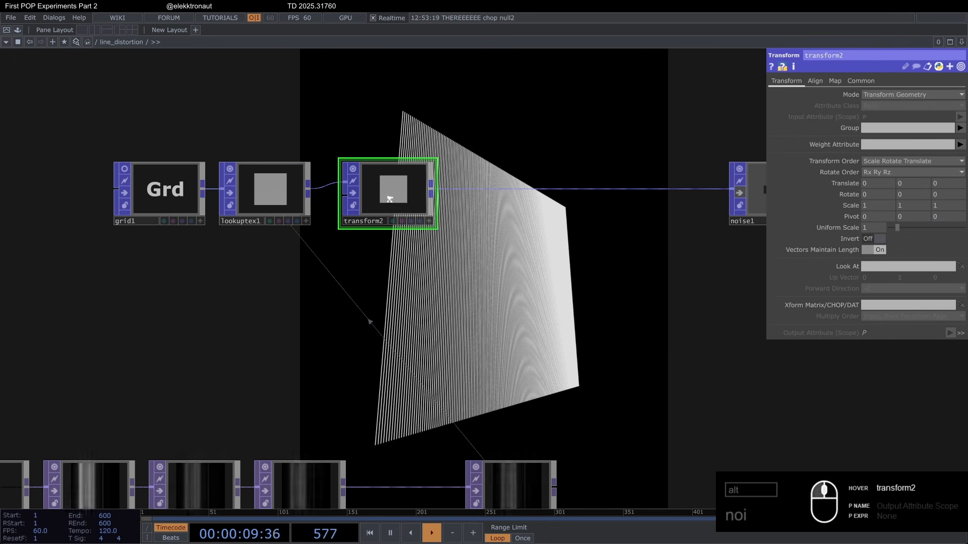
scroll(390, 200, down, 2)
click(960, 145)
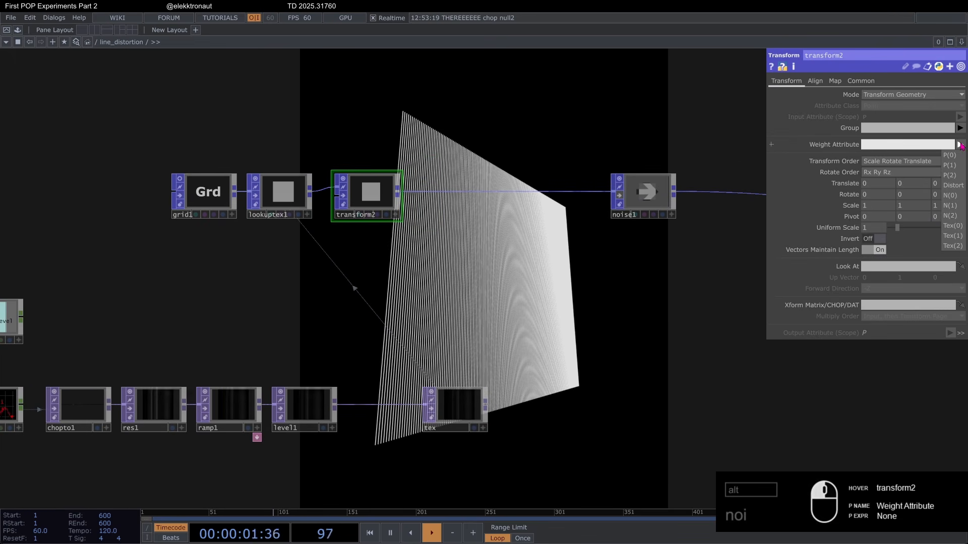
click(959, 185)
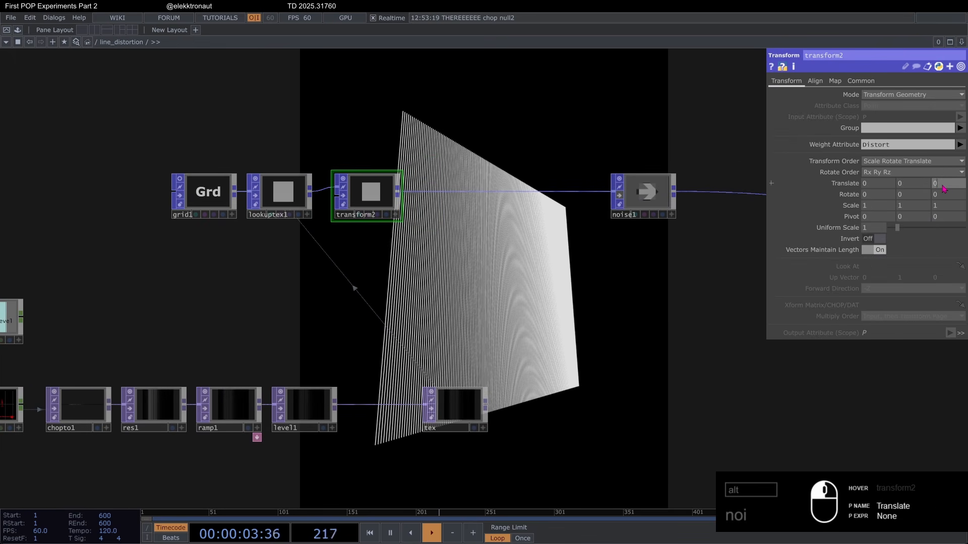
Step: Try larger Z translations on transform2, then set its Translate Z to .5
drag(943, 189, 962, 189)
drag(771, 183, 771, 189)
drag(949, 184, 839, 183)
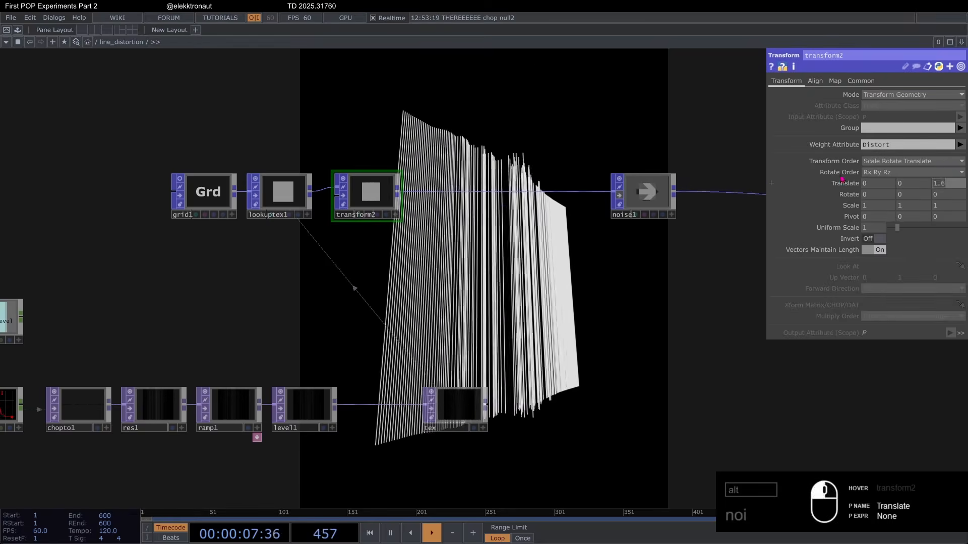
text(.5)
key(Return)
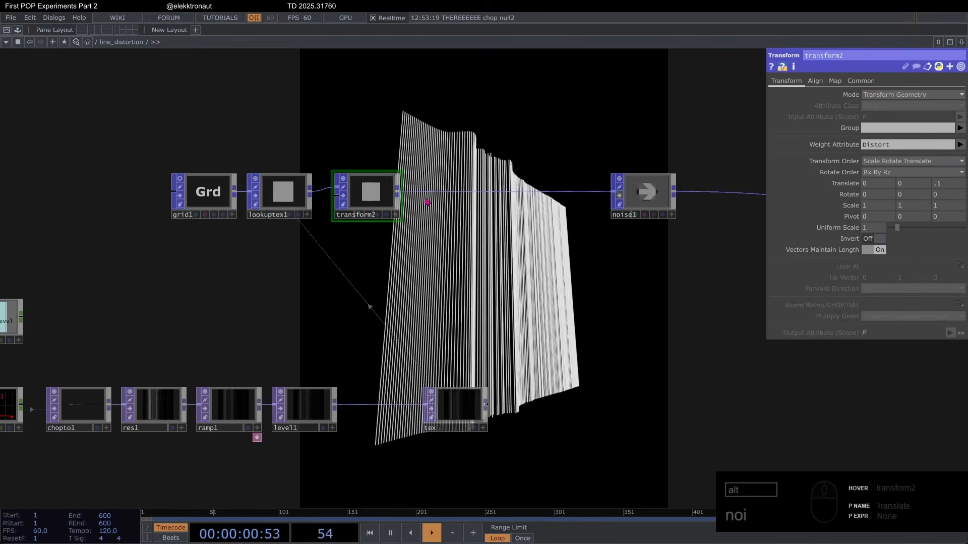
Step: Inspect the tex texture driving the lines, and set audio_lab's Output Volume to 0.555
scroll(474, 405, up, 4)
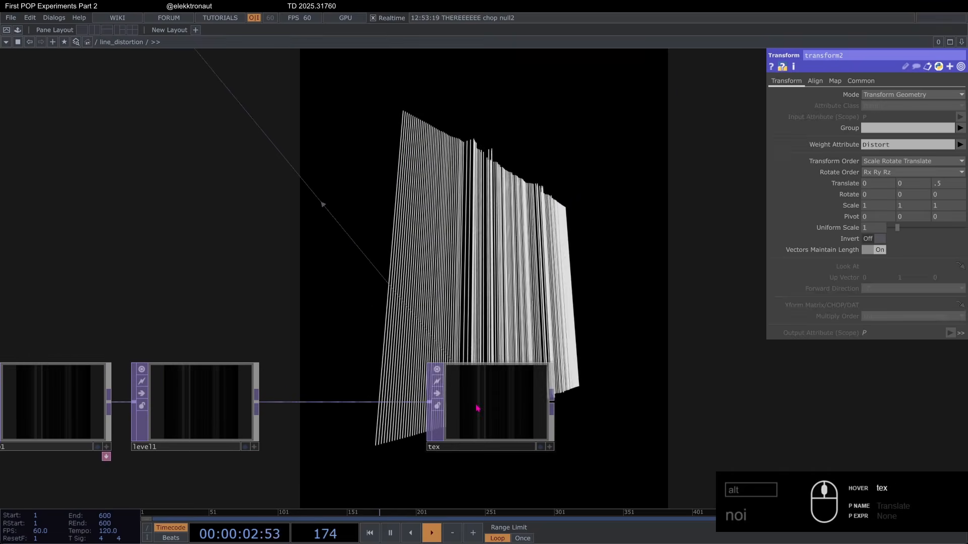
scroll(474, 406, down, 6)
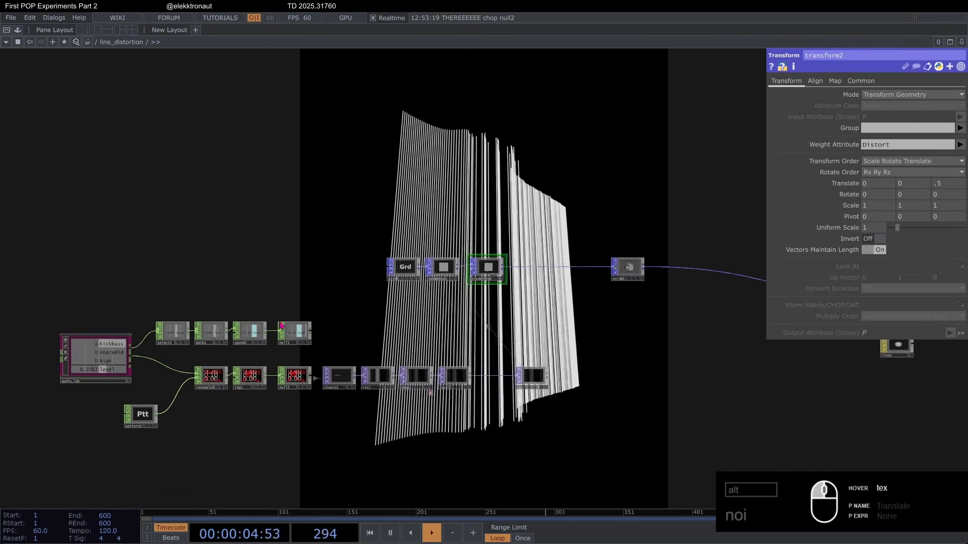
click(140, 346)
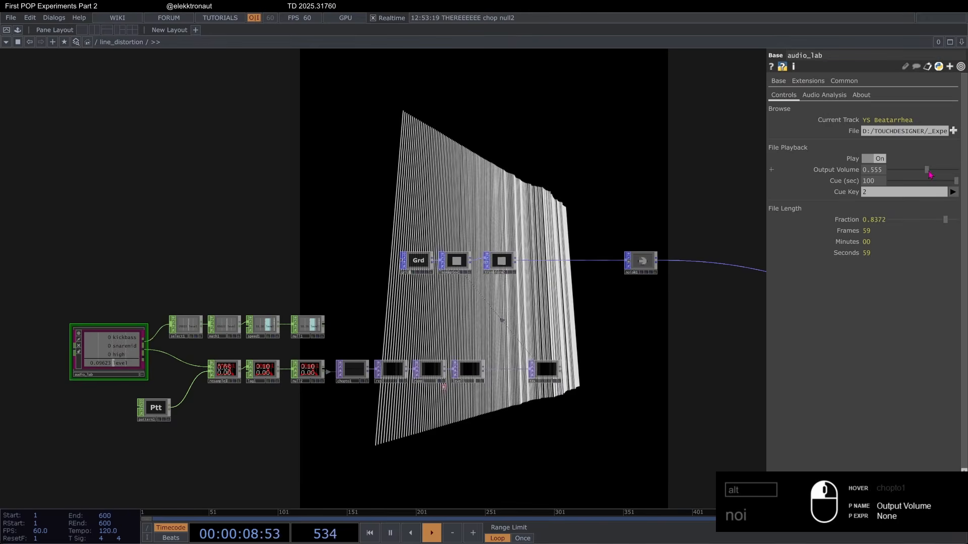
Step: Lower the Value of ramp1's dark starting key to 0.036
scroll(414, 363, up, 5)
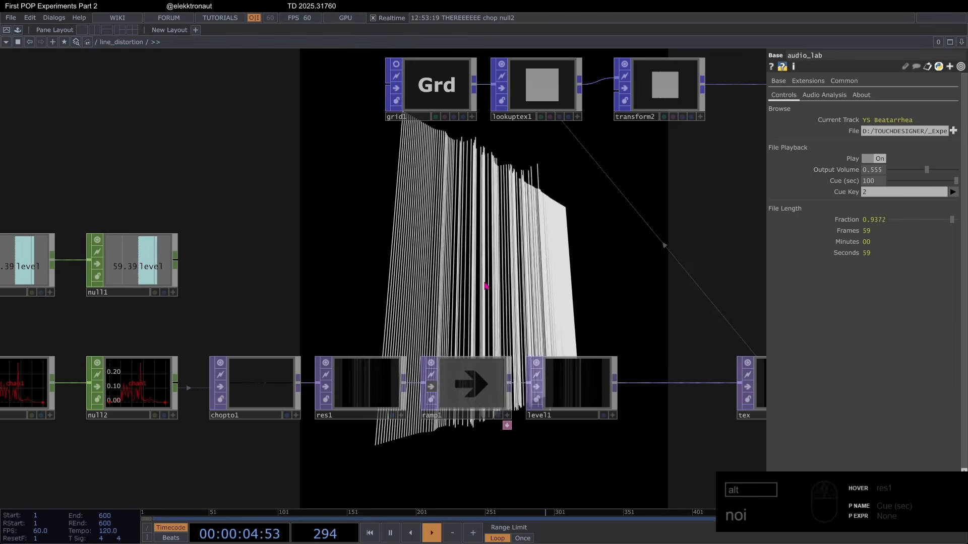
click(463, 388)
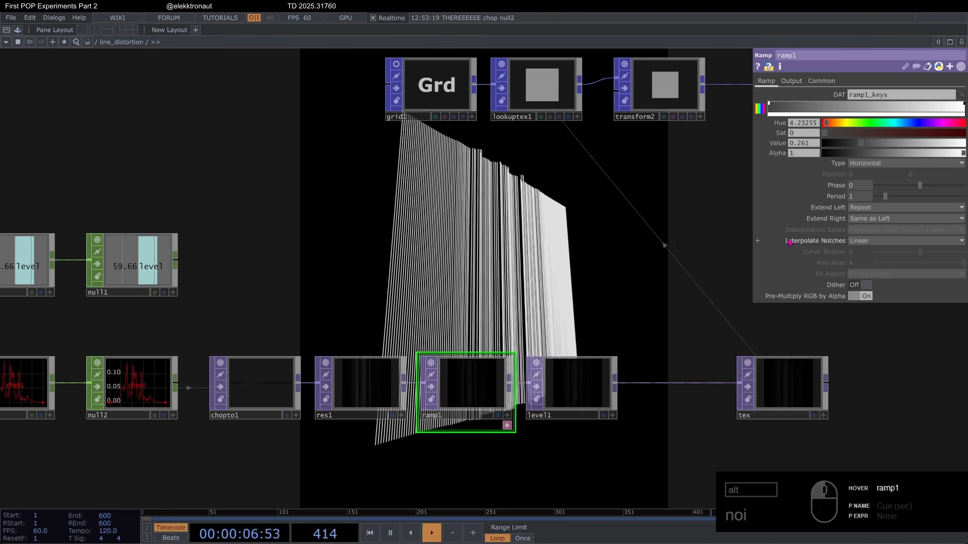
drag(860, 147, 840, 146)
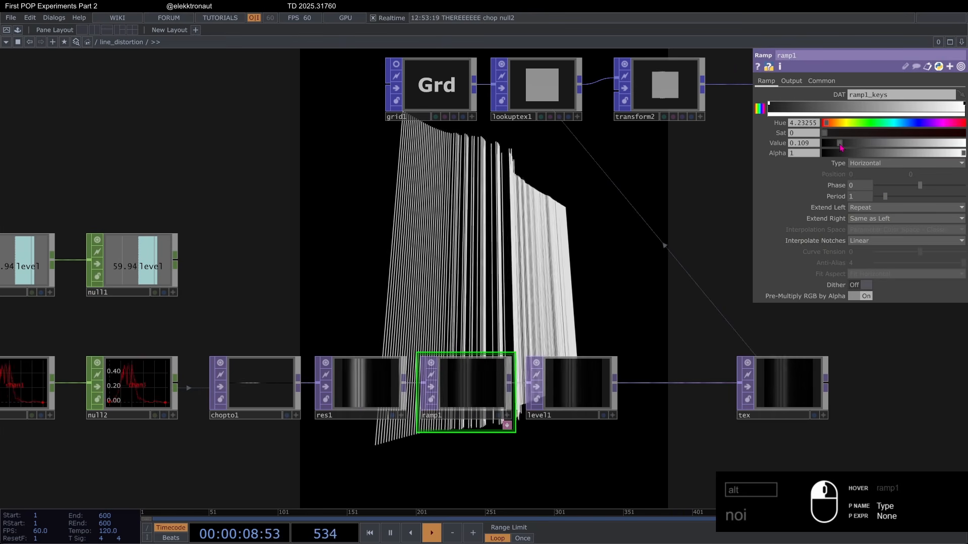
Step: Try a Brightness 1 value of 2 on level1, then undo the change
click(569, 372)
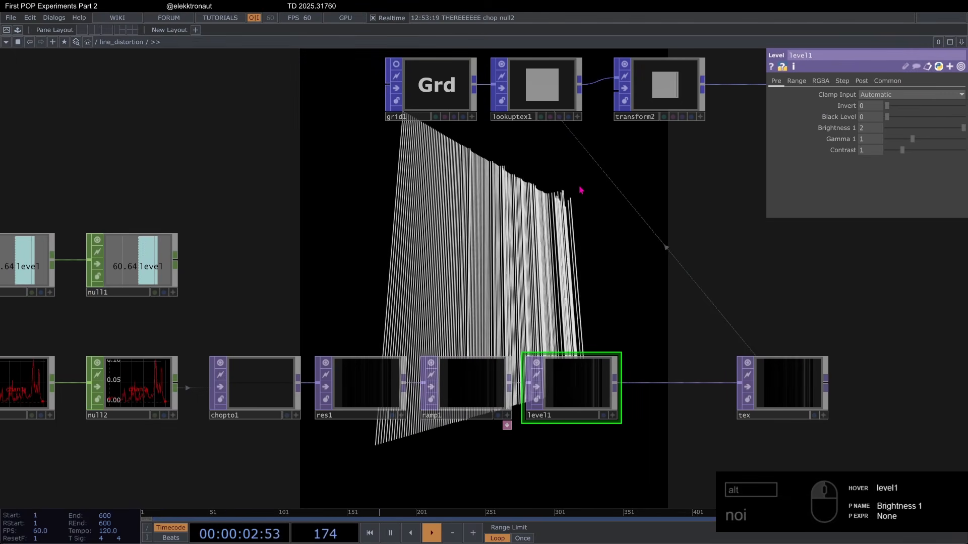
key(ctrl+z)
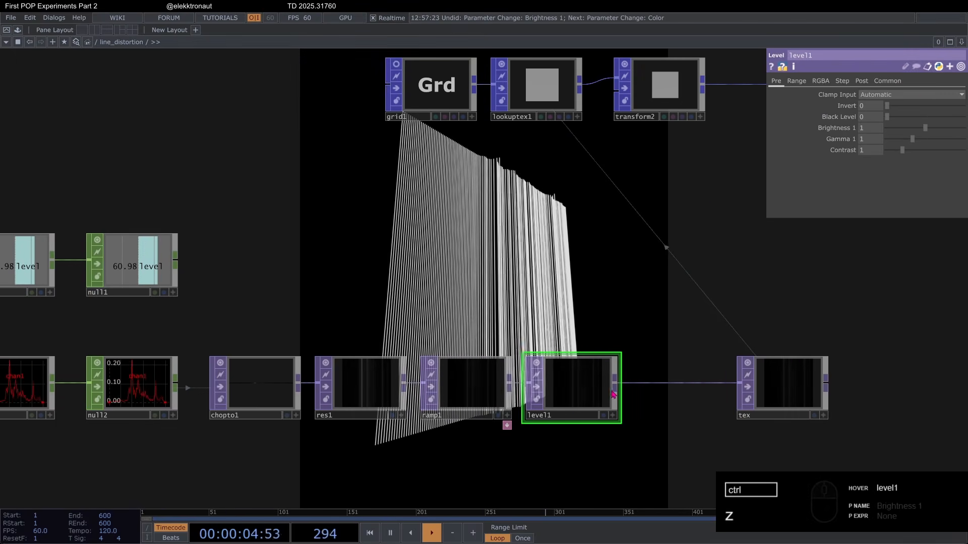
Step: Move tex farther from level1 and insert a Noise TOP on the wire between them
scroll(555, 272, down, 5)
scroll(546, 301, up, 8)
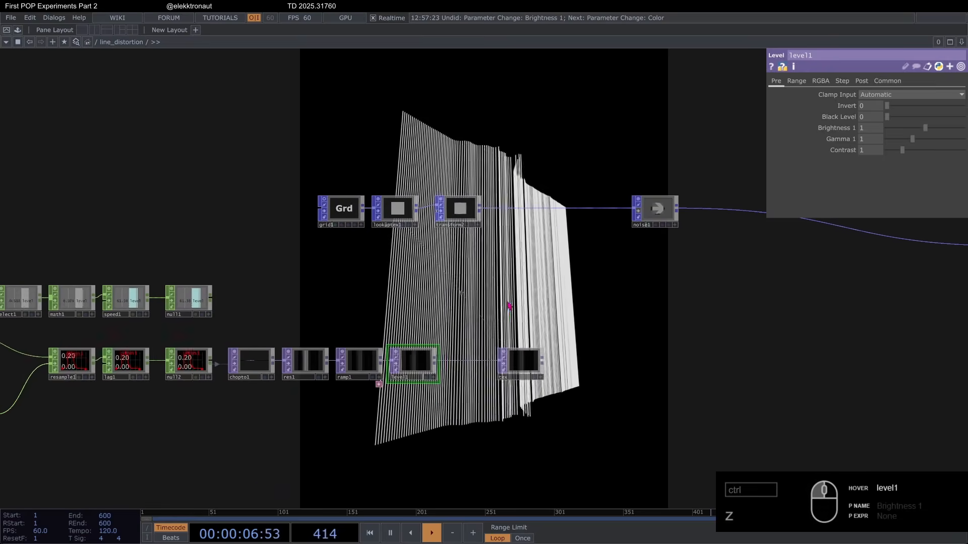
drag(737, 398, 722, 391)
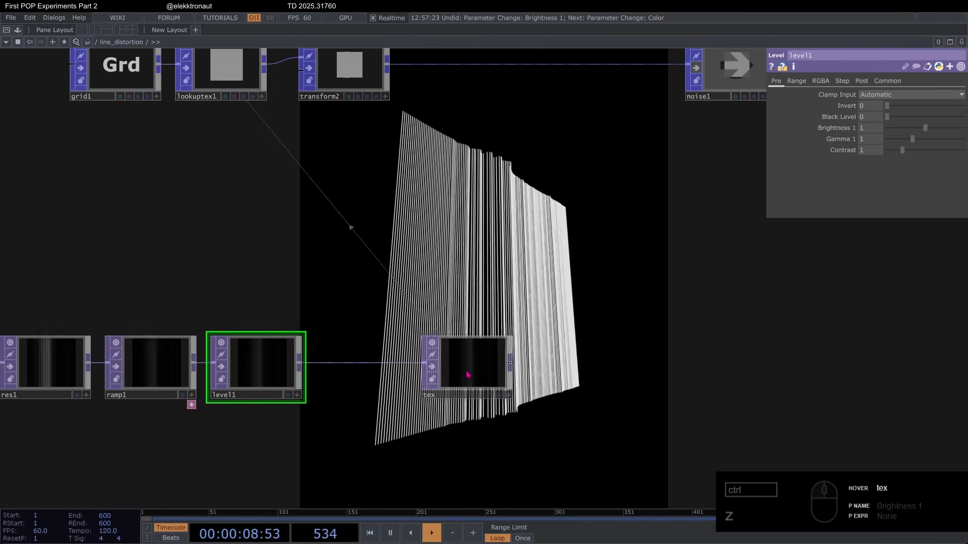
drag(468, 375, 654, 372)
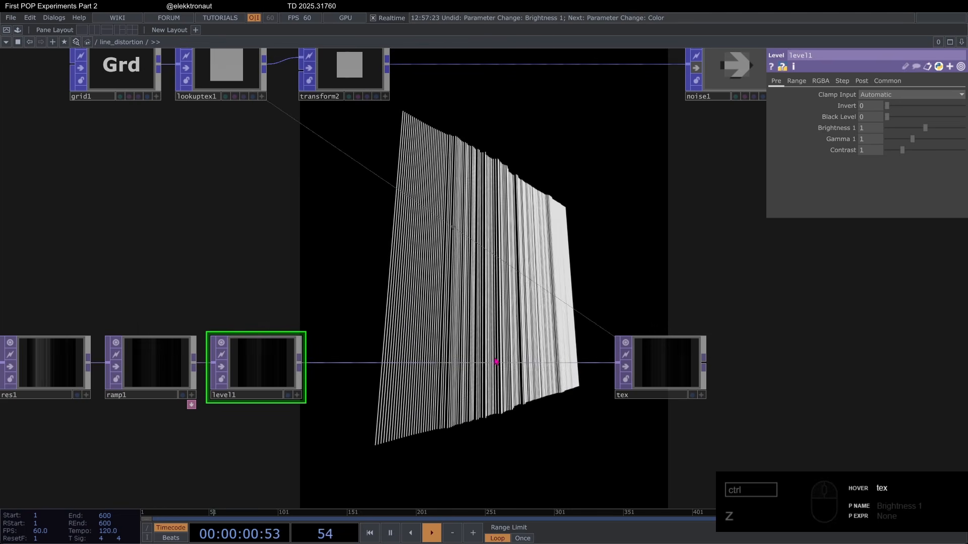
click(420, 363)
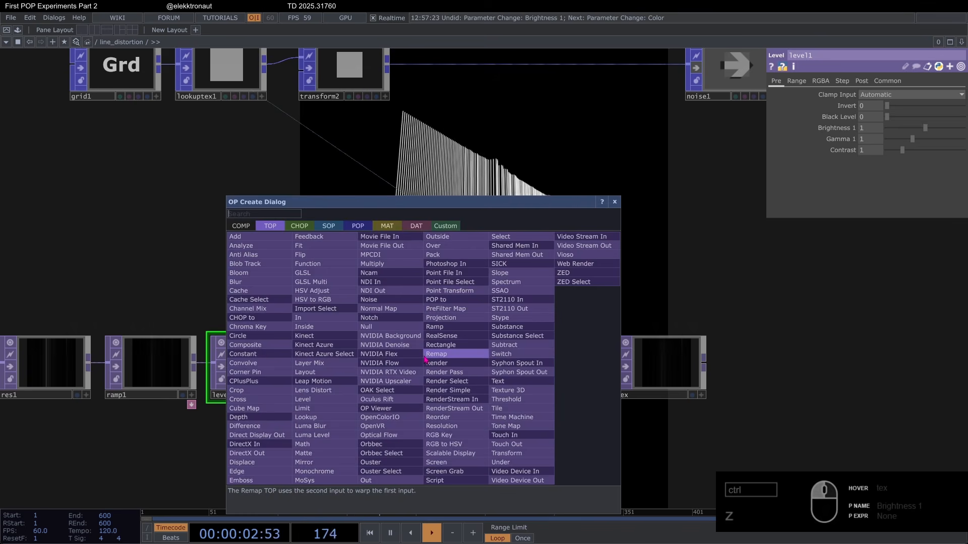
text(noi)
click(394, 300)
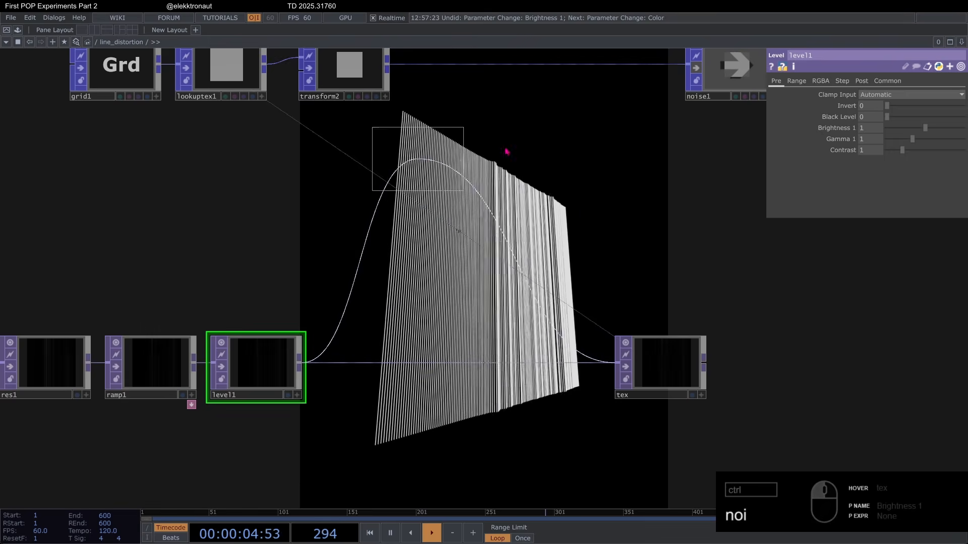
click(554, 364)
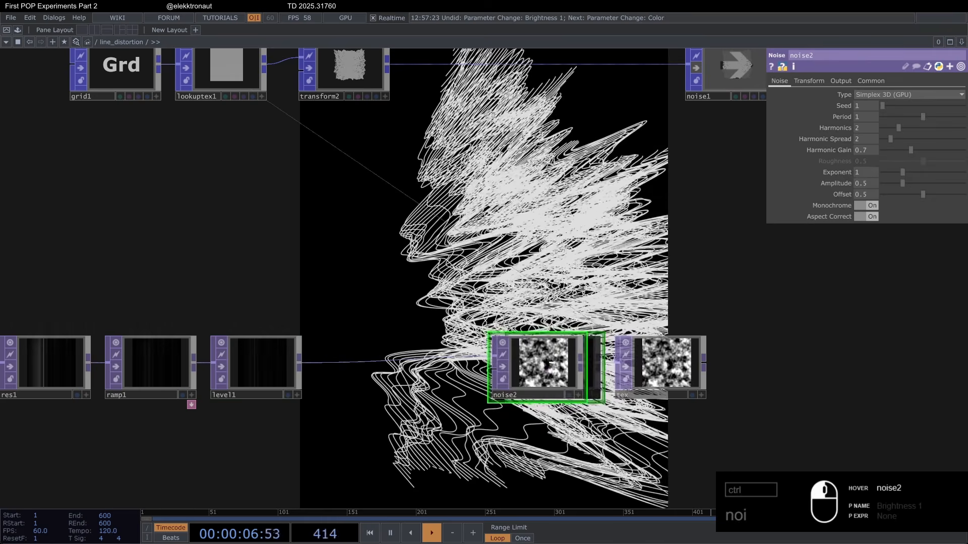
Step: Drive noise2's Translate Z with the level channel from null1
drag(558, 266, 553, 264)
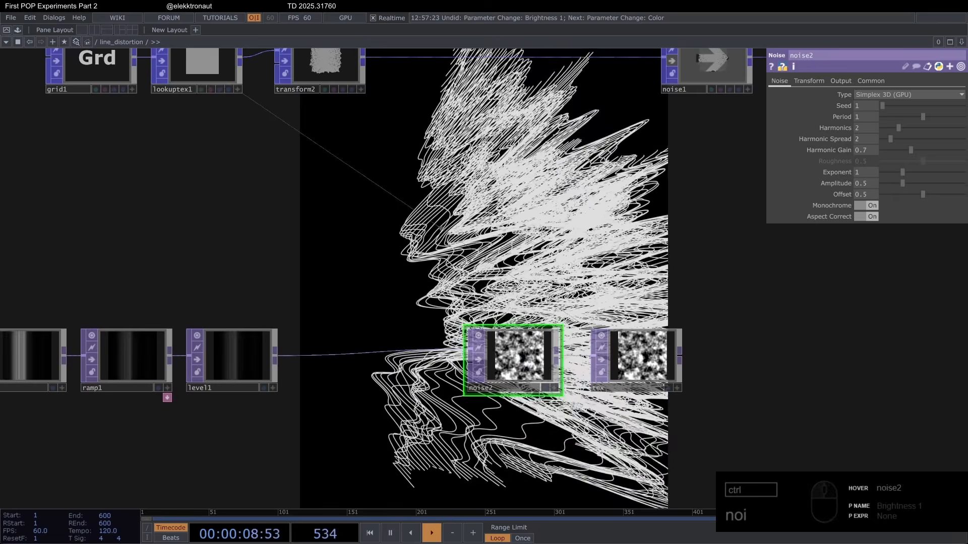
scroll(694, 224, down, 3)
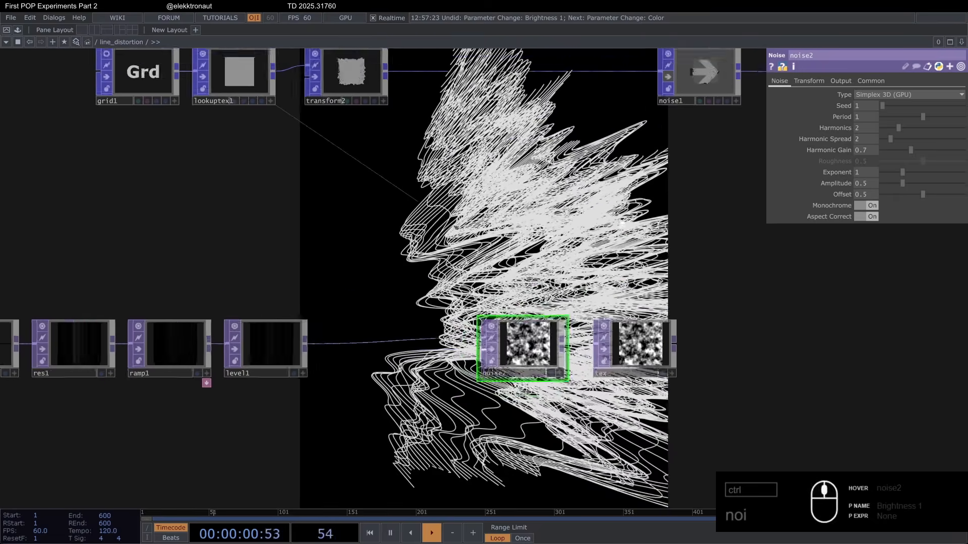
click(808, 82)
scroll(229, 216, up, 2)
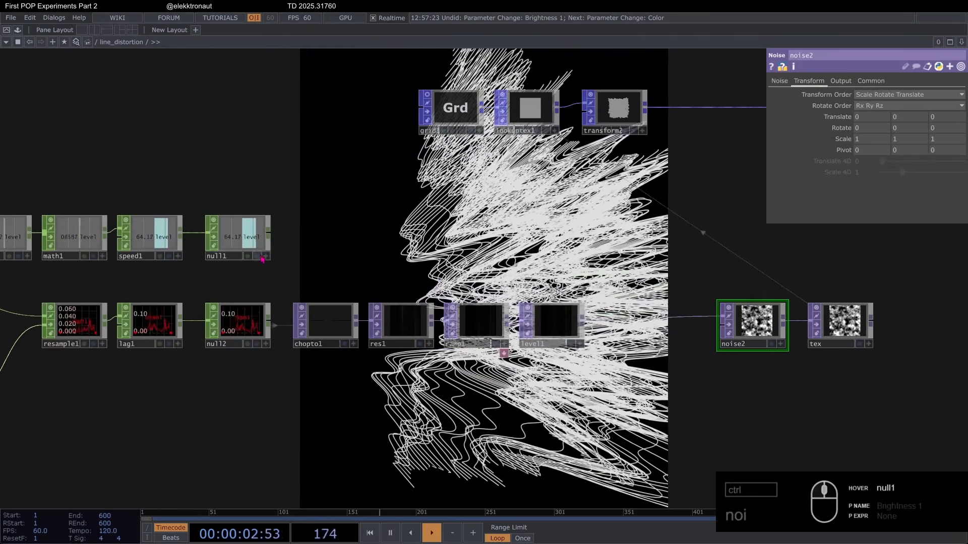
drag(249, 241, 905, 117)
click(944, 113)
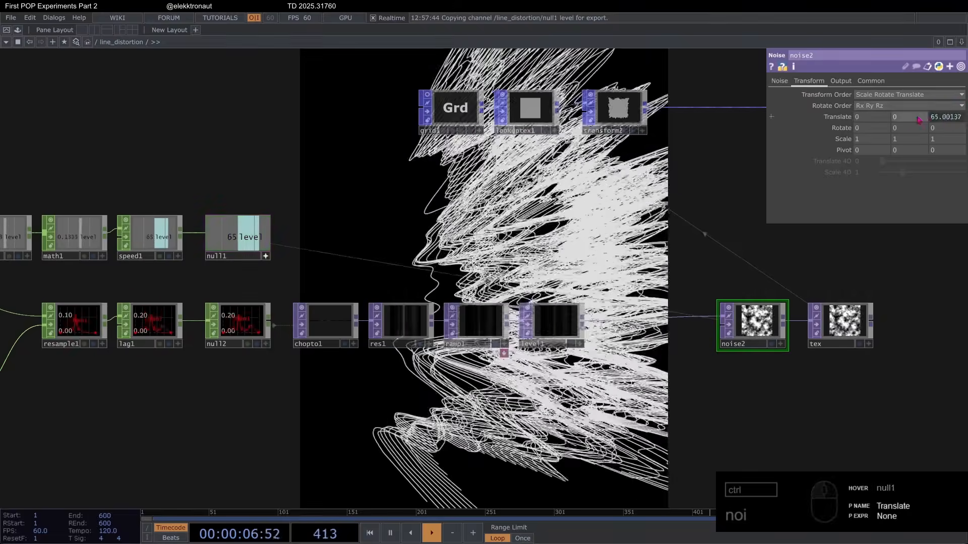
Step: Set noise2's RGB output mode to Input * Noise
click(780, 82)
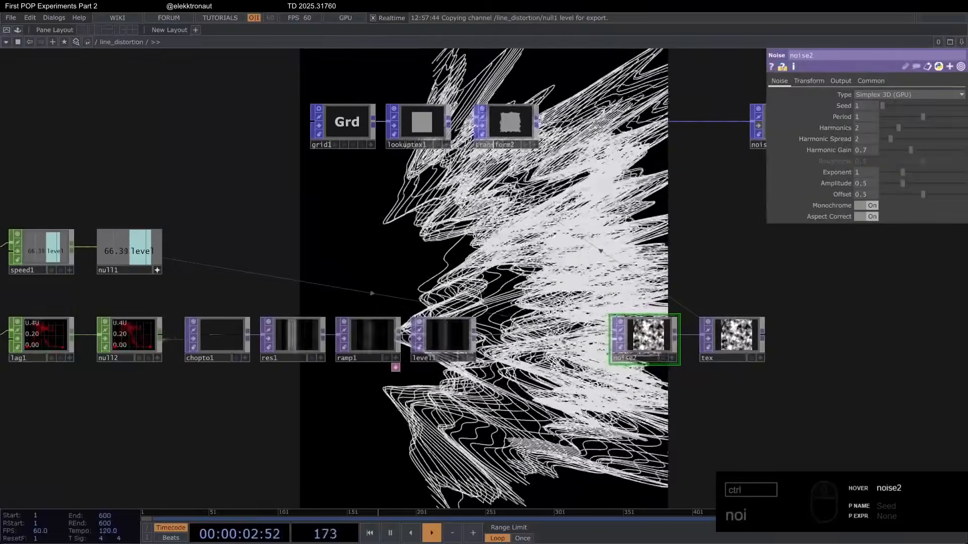
click(840, 81)
click(878, 101)
click(894, 122)
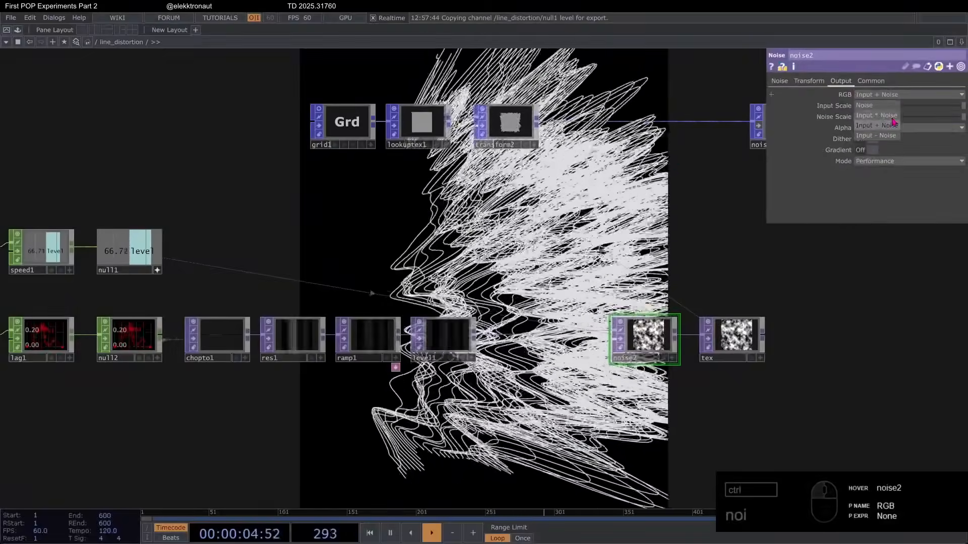
click(778, 80)
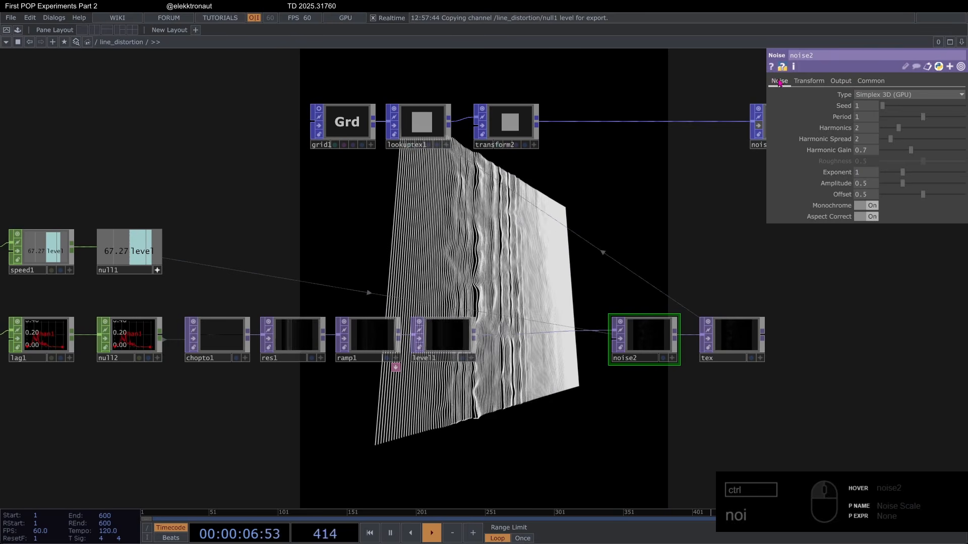
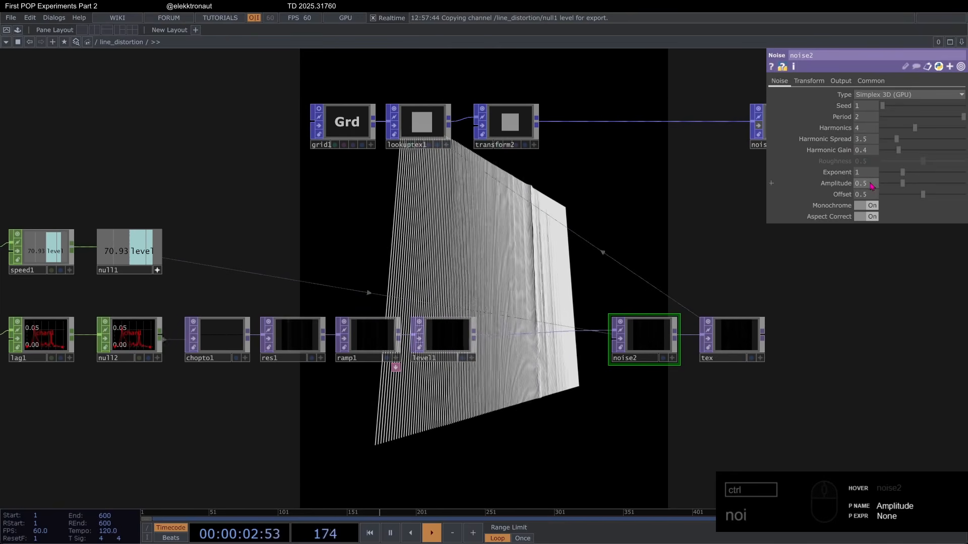
Step: Make room after level1 by shifting noise2, tex and transform2, and insert a Ramp TOP on the wire between level1 and noise2
drag(576, 218, 493, 219)
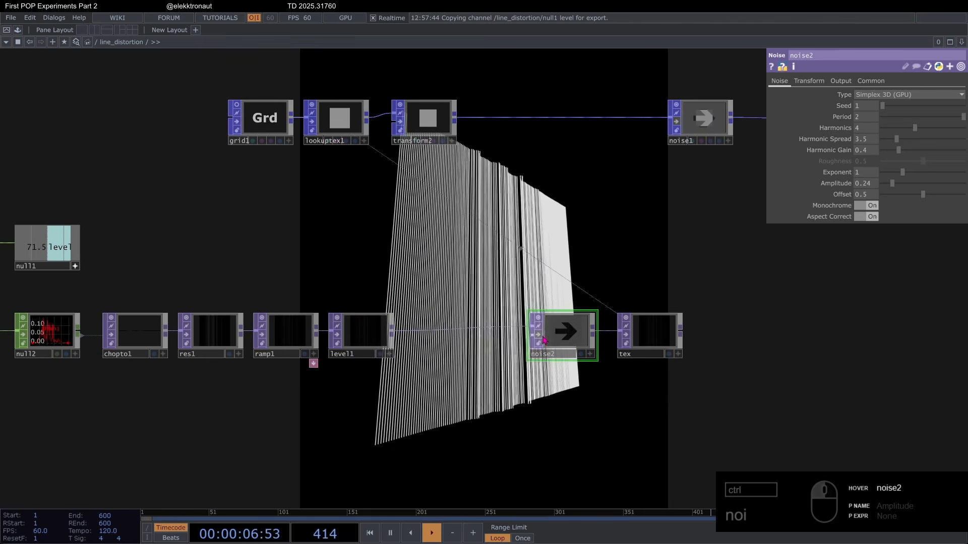
drag(583, 341, 622, 341)
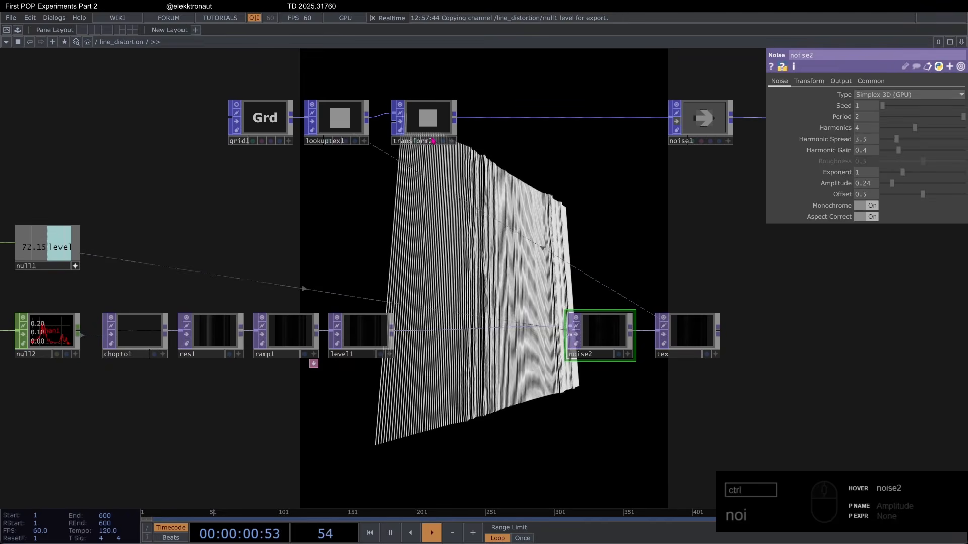
click(425, 119)
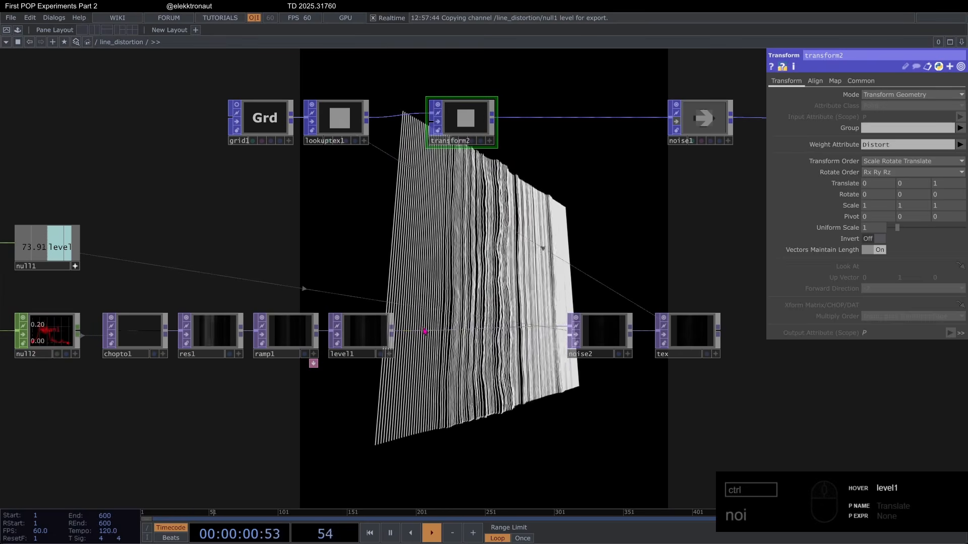
click(448, 318)
text(ra)
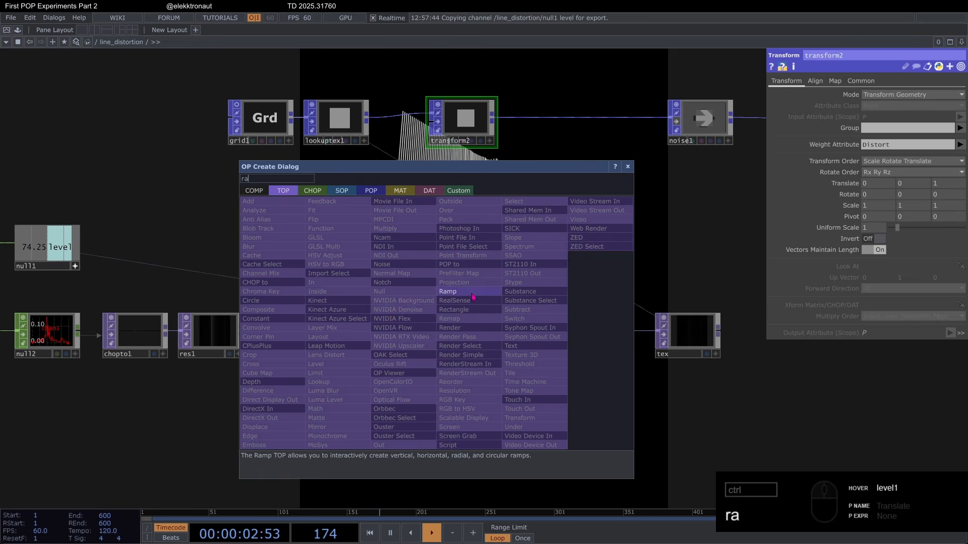
click(469, 291)
click(491, 339)
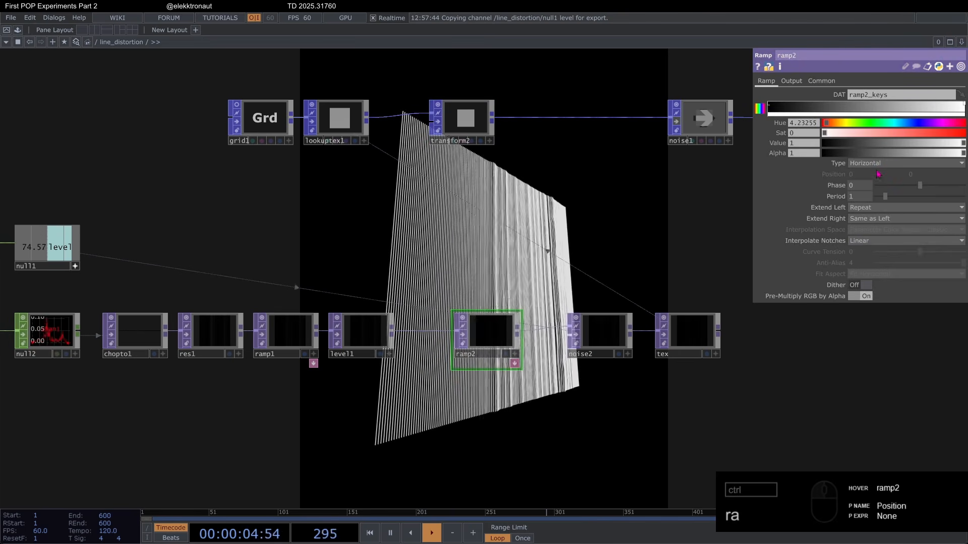
Step: Set ramp2's Type to Vertical and its Operation for combining with the input to Add
click(906, 163)
click(867, 174)
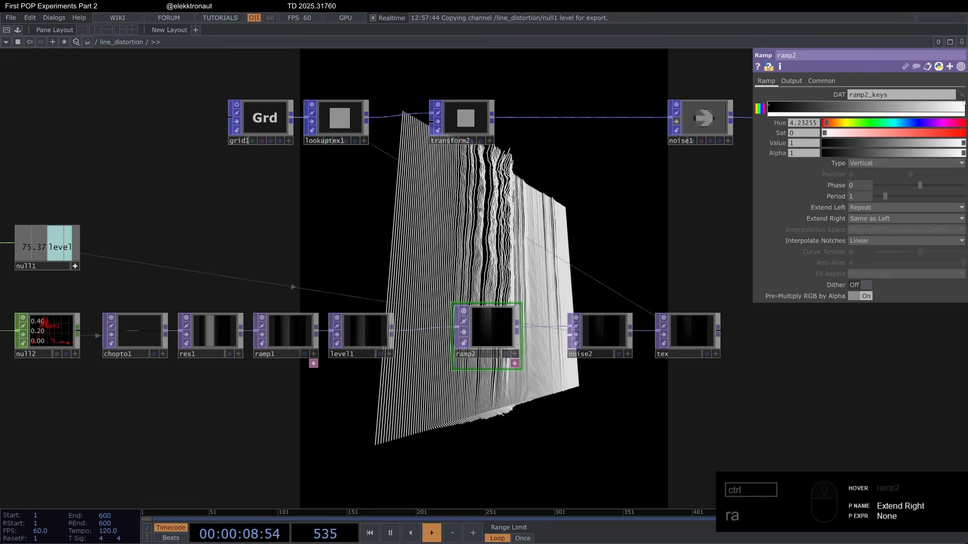
click(792, 81)
click(867, 106)
click(837, 106)
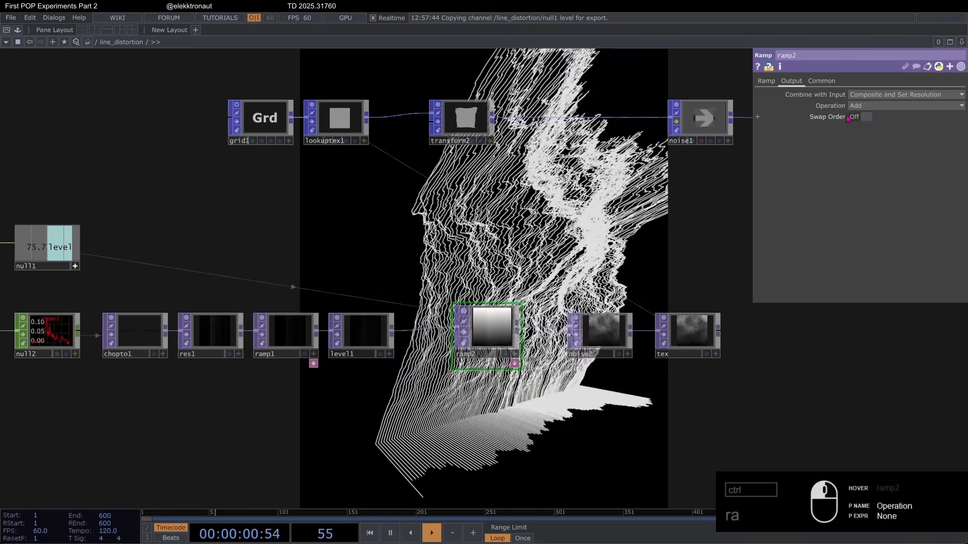
Step: Lower the Value of ramp2's bright key to 0.54 and set Interpolate Notches to Ease-in, Ease-out
click(766, 81)
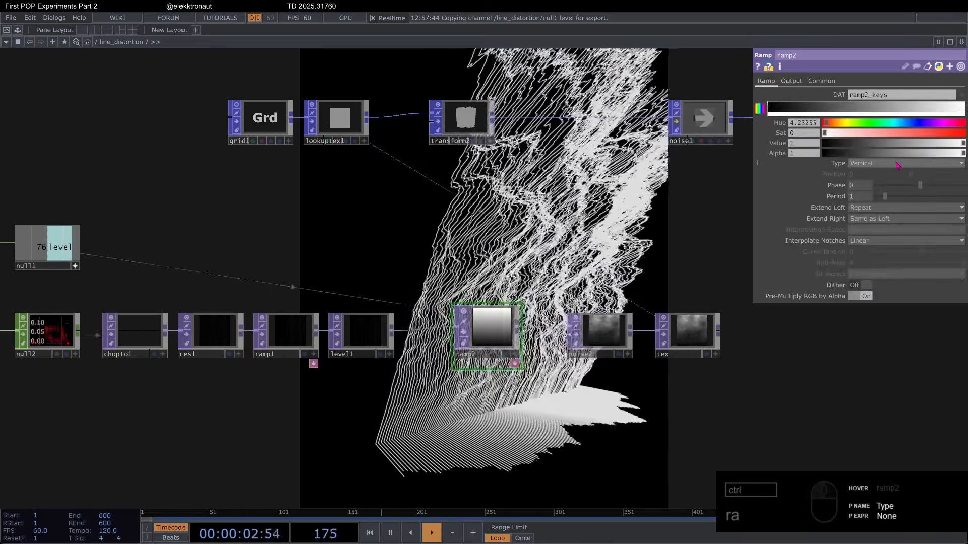
drag(954, 146, 894, 156)
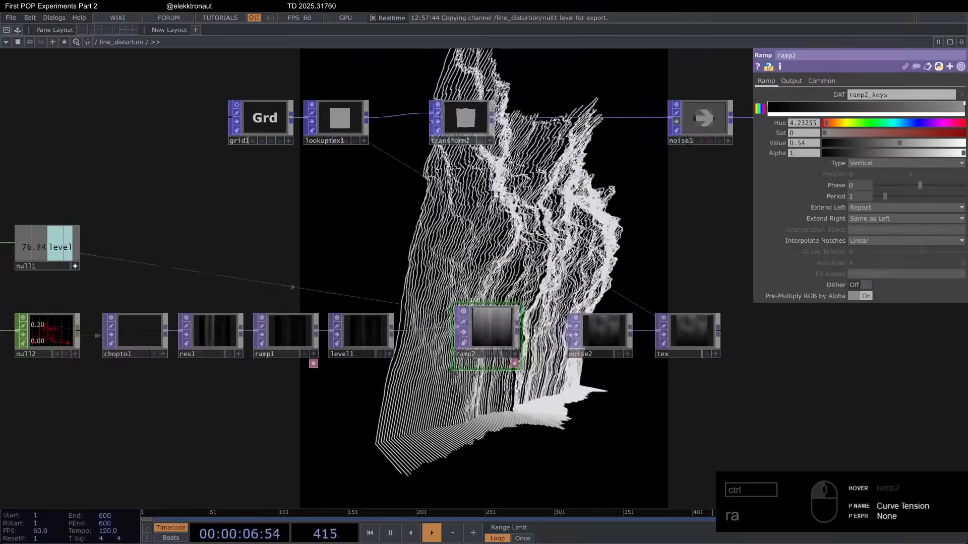
click(902, 241)
click(874, 262)
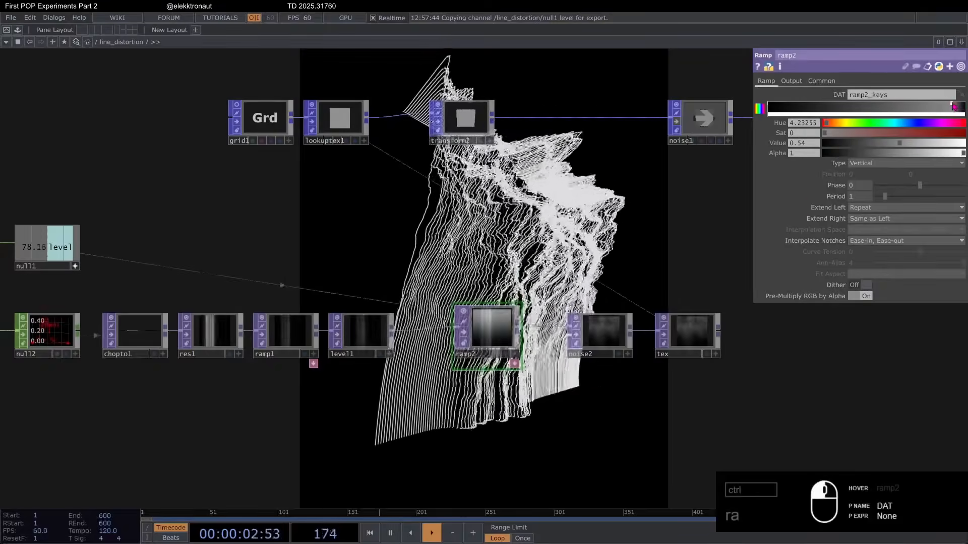
Step: Move ramp2's bright key inward along the gradient and set its Phase to 0.5
mouse_move(934, 106)
mouse_down()
mouse_move(902, 107)
mouse_move(938, 112)
mouse_up()
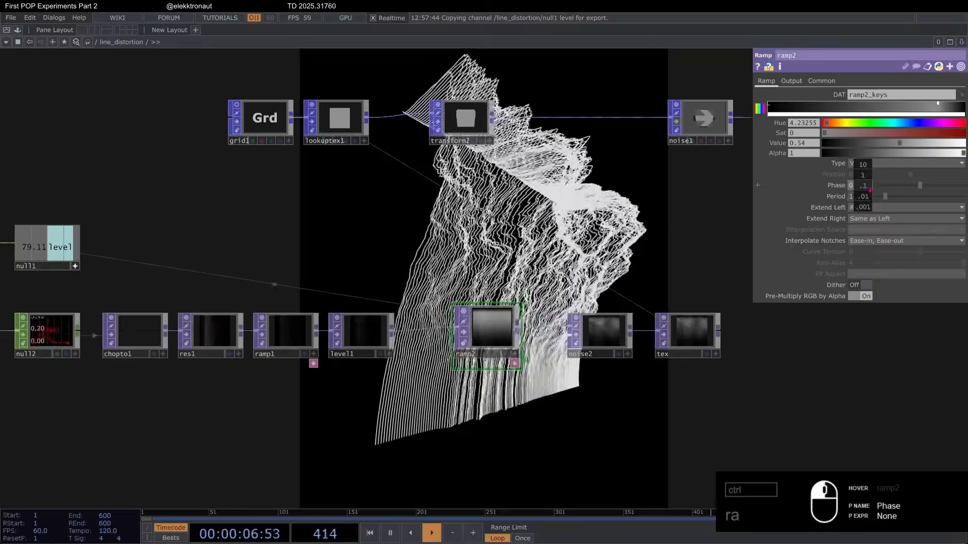
middle_drag(864, 187, 857, 166)
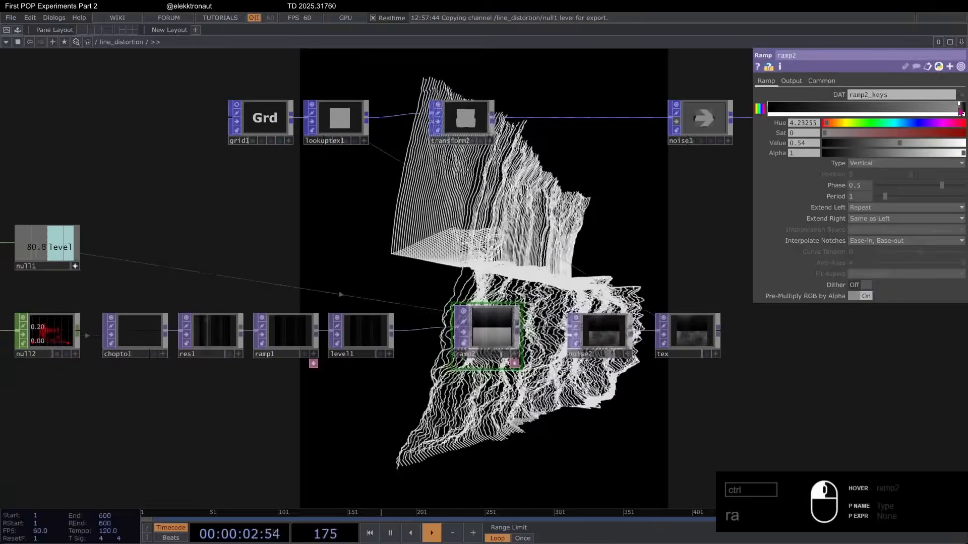
Step: Mute the audio by setting audio_lab's Output Volume to 0
scroll(564, 208, down, 5)
click(232, 240)
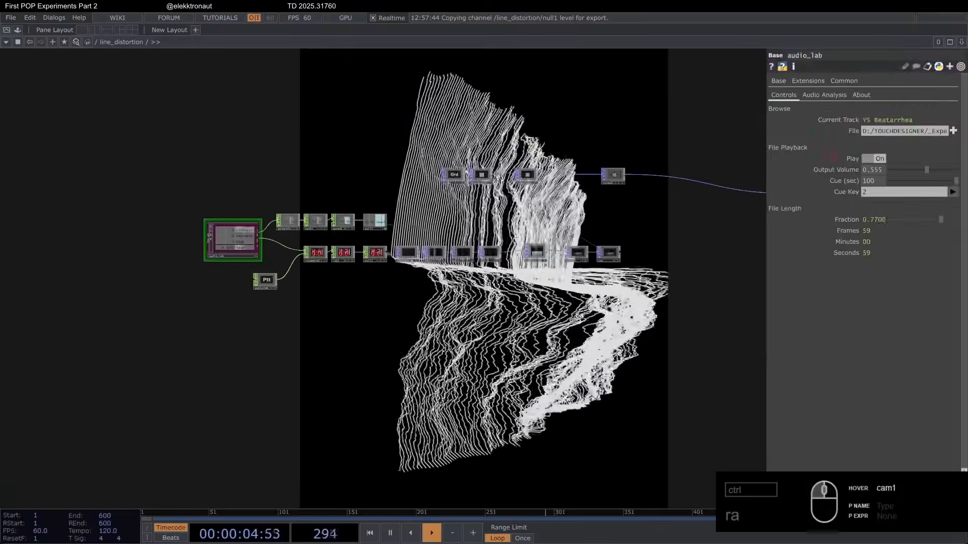
scroll(637, 196, up, 5)
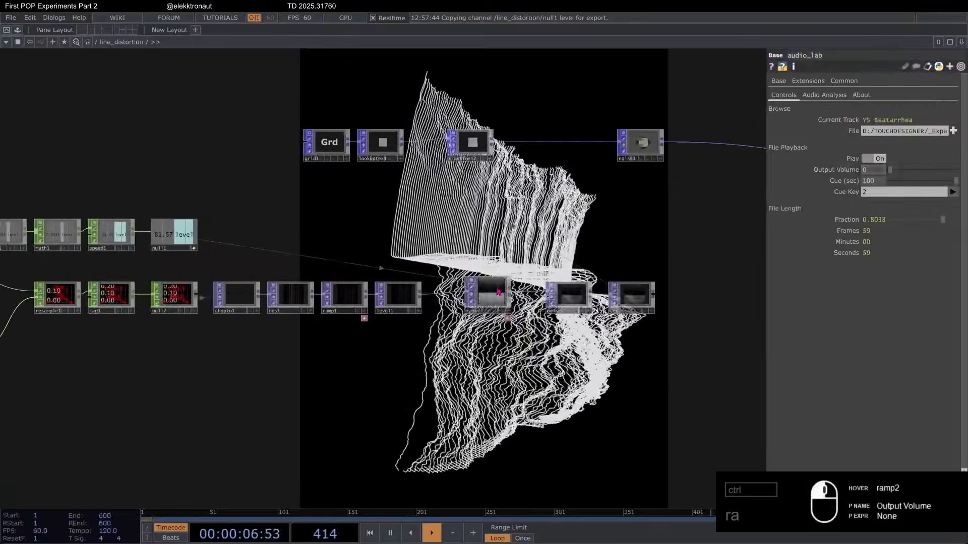
Step: Shift ramp2's bright key away from the end of the gradient to soften the transition
click(433, 305)
scroll(603, 274, up, 3)
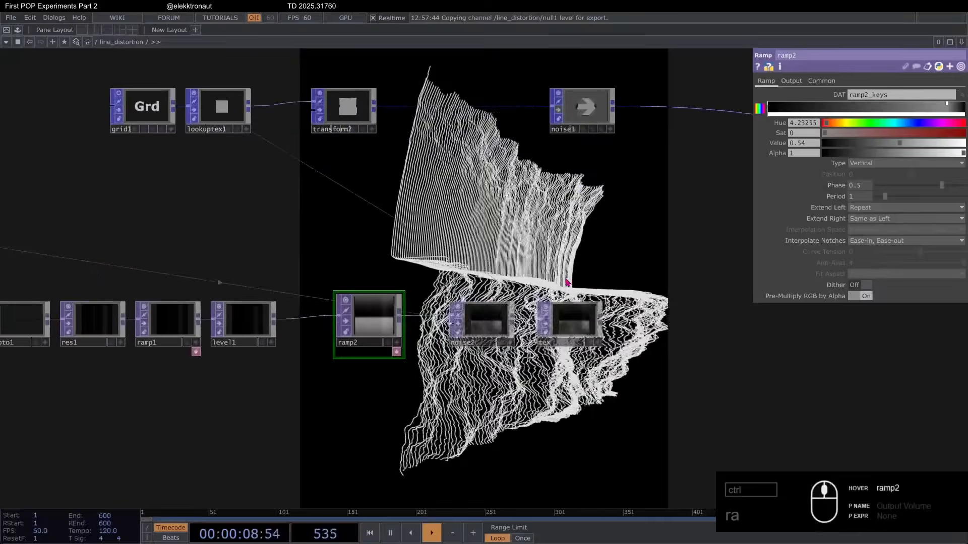
drag(947, 108, 926, 112)
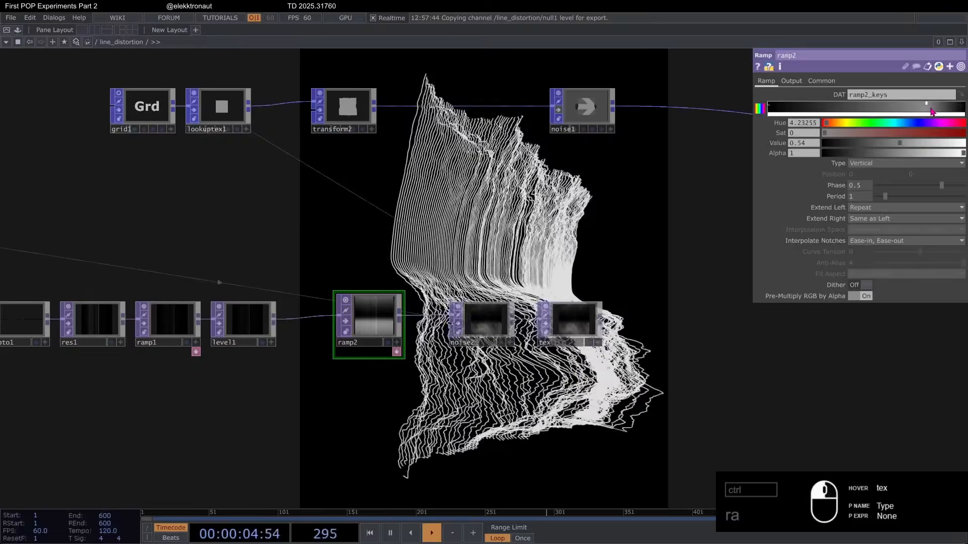
drag(926, 110, 935, 112)
Step: Drive ramp2's Phase with the level channel from null1
scroll(569, 204, down, 5)
drag(521, 230, 616, 237)
scroll(564, 257, up, 3)
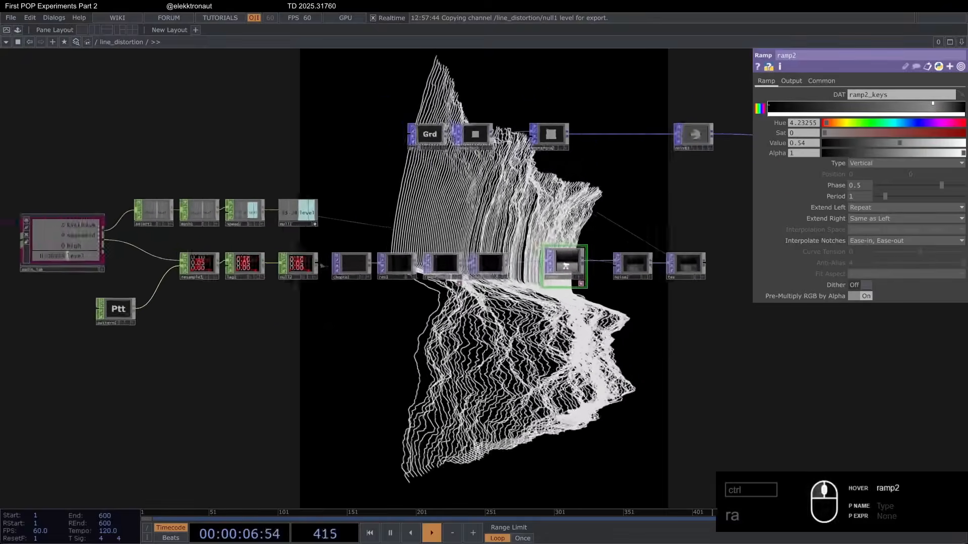
drag(257, 201, 855, 186)
click(851, 182)
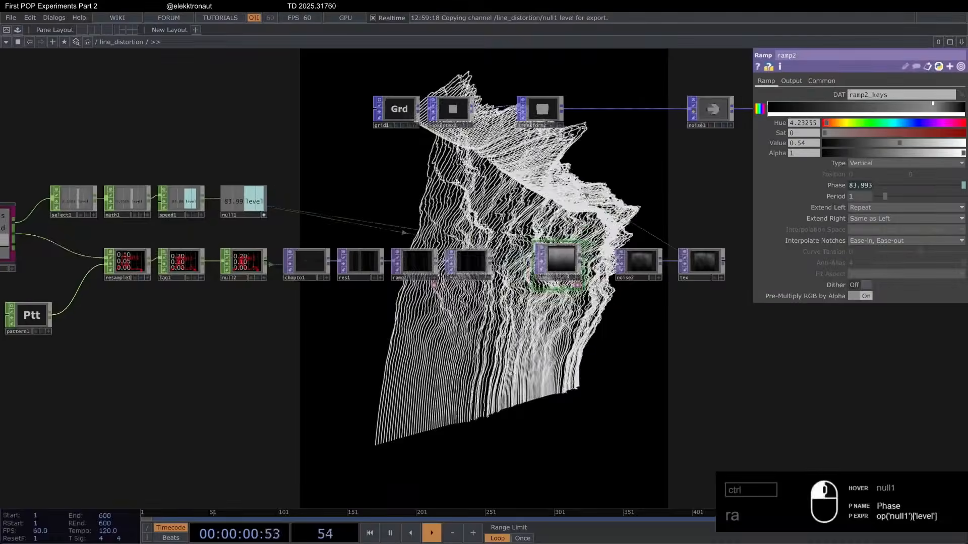
Step: Negate ramp2's Phase expression so it reads -op('null1')['level']
click(836, 185)
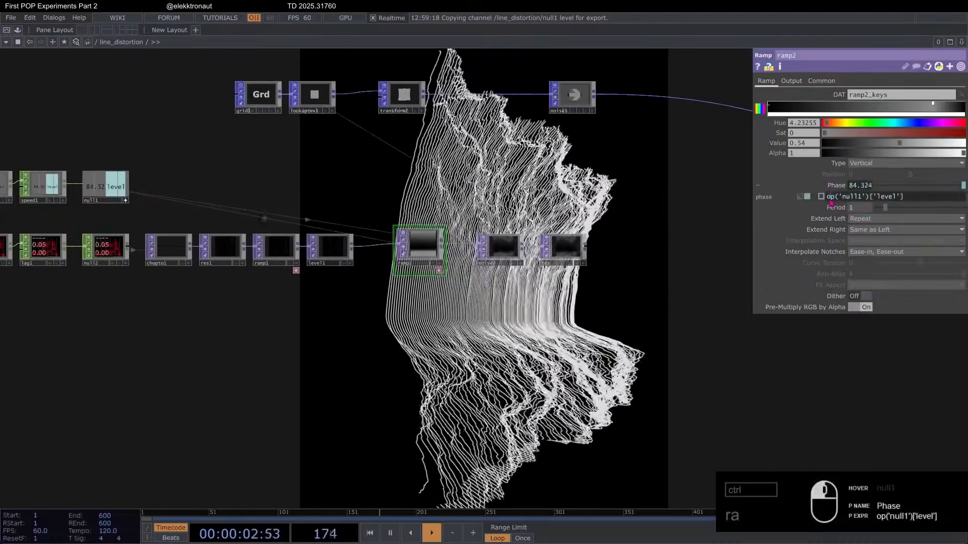
click(827, 198)
text(-)
key(Return)
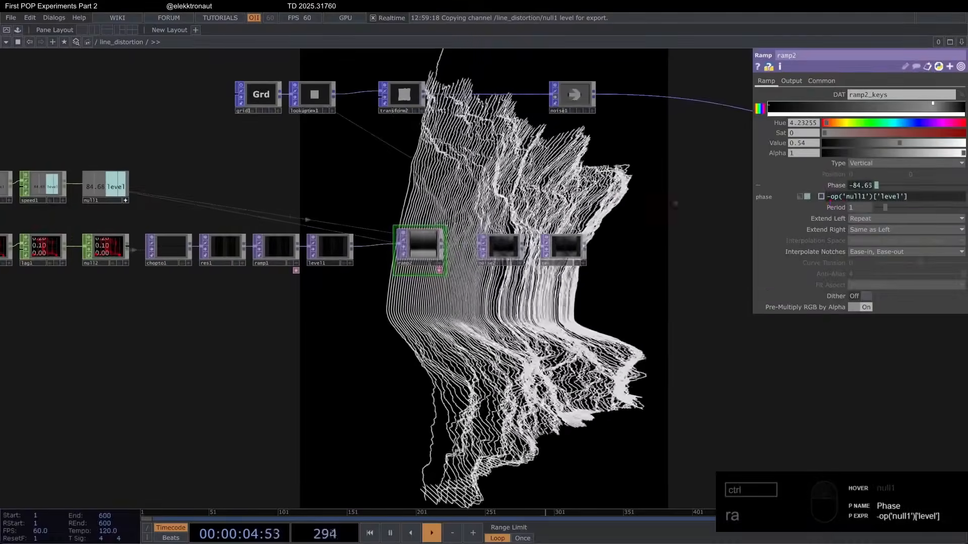
Step: Try a Y Rotate value of 138 on transform2, then restore it to 0
drag(500, 188, 425, 262)
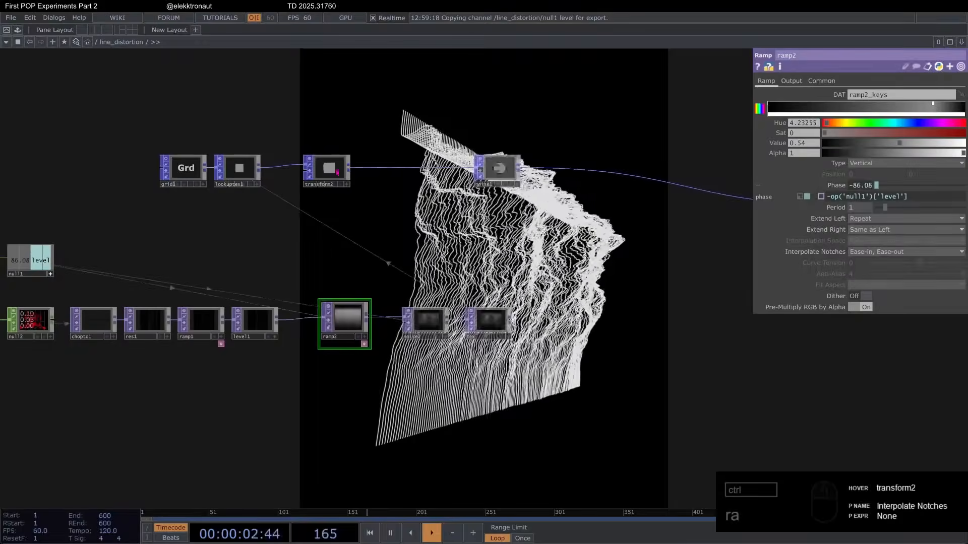
click(329, 170)
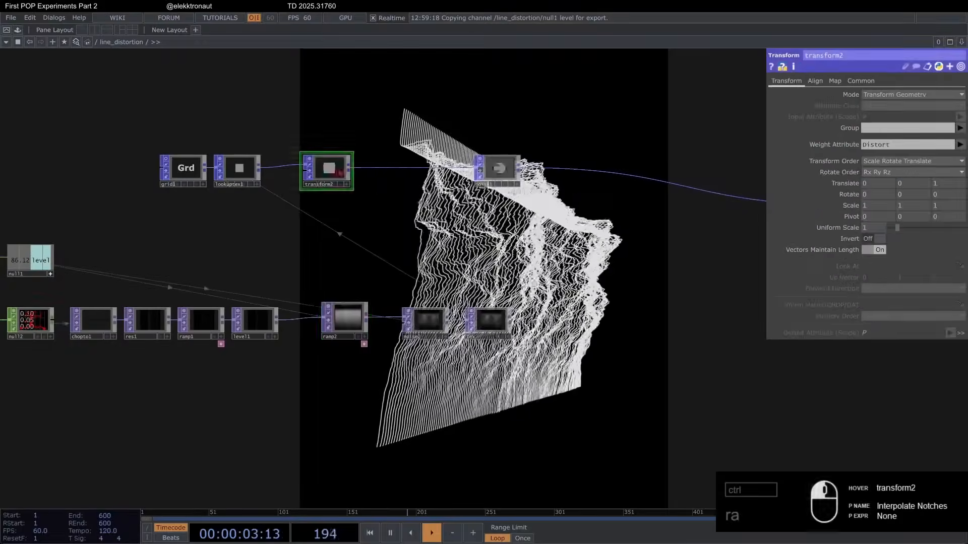
drag(373, 194, 337, 196)
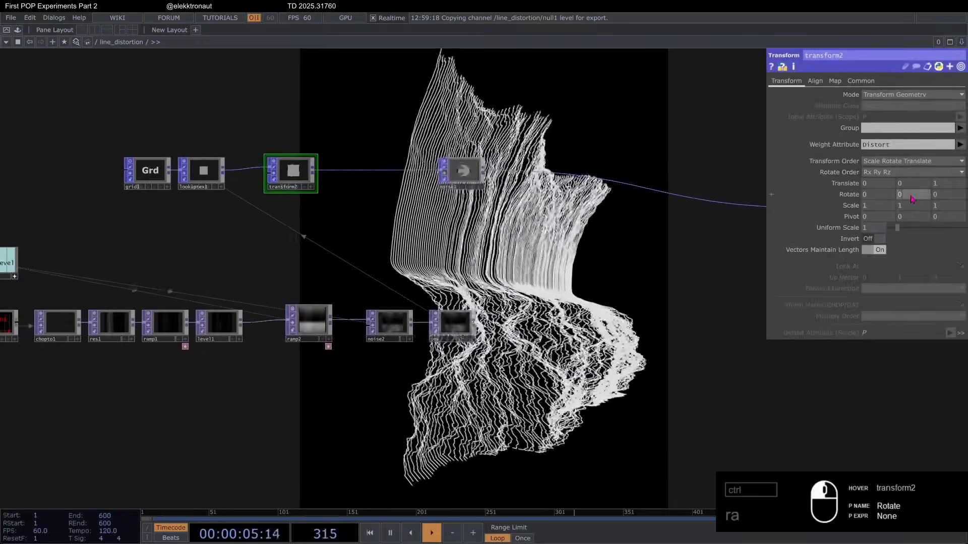
middle_drag(910, 194, 910, 180)
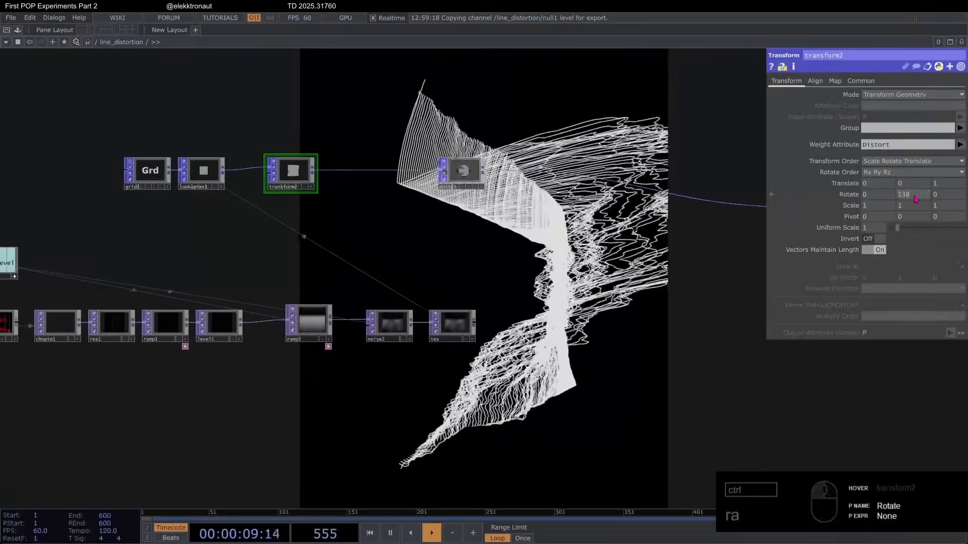
middle_drag(728, 178, 398, 167)
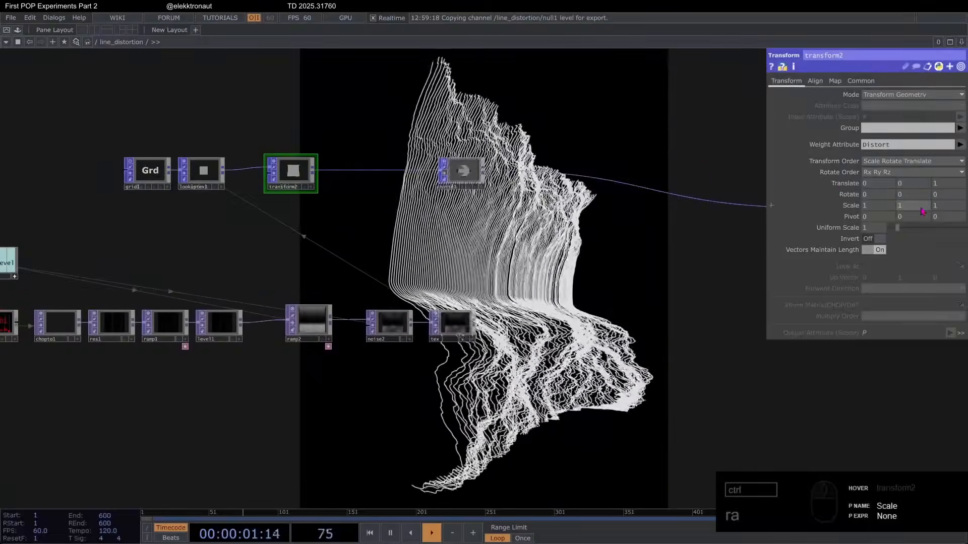
Step: Experiment with transform2's Y Scale, including -1.5, and settle on 0
middle_drag(923, 211, 917, 190)
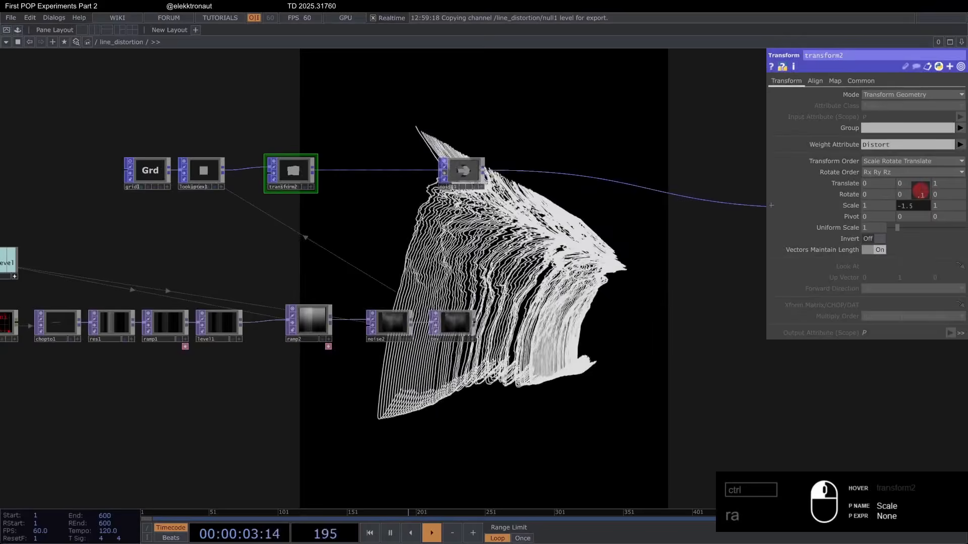
middle_drag(771, 205, 770, 206)
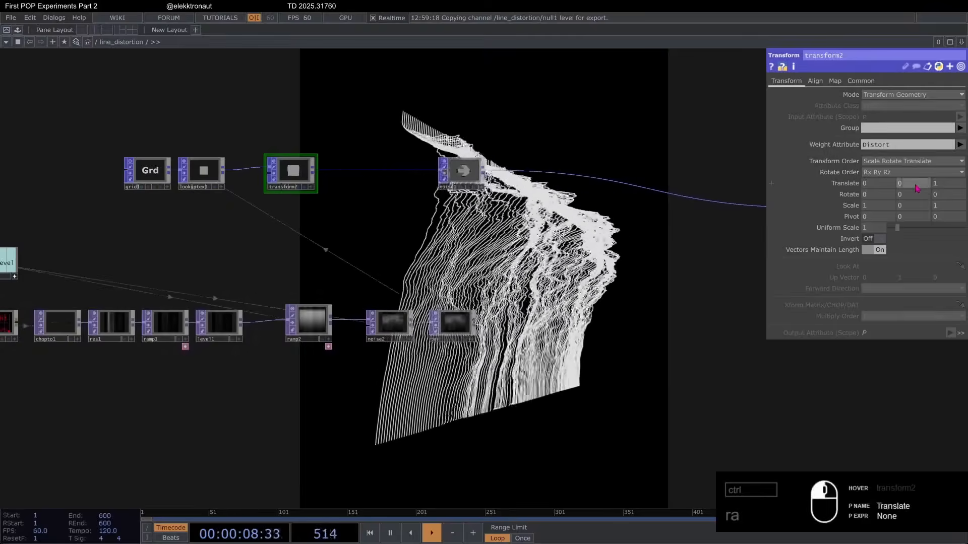
Step: Try other Y Translate and Uniform Scale values on transform2, such as a Uniform Scale of -1.2, then restore both
middle_drag(918, 170, 690, 180)
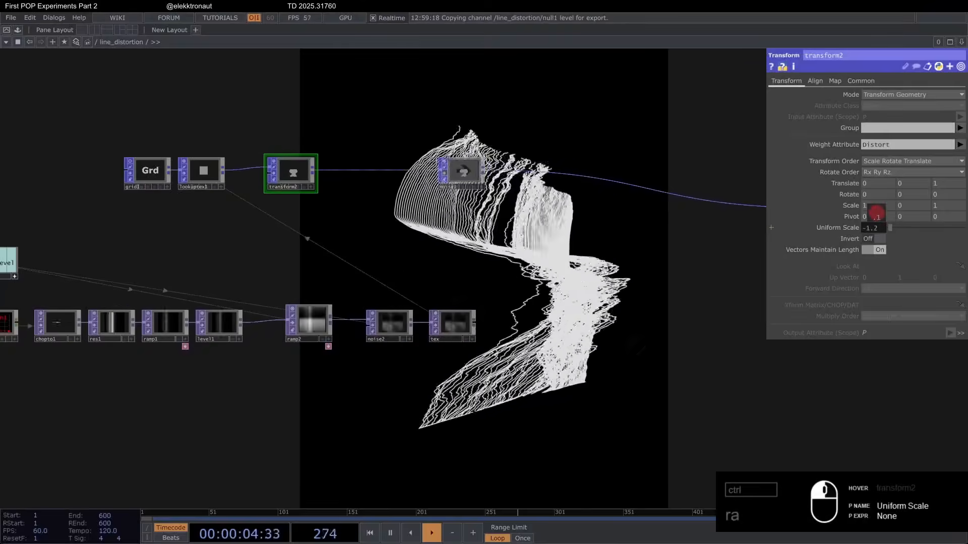
middle_drag(876, 214, 894, 214)
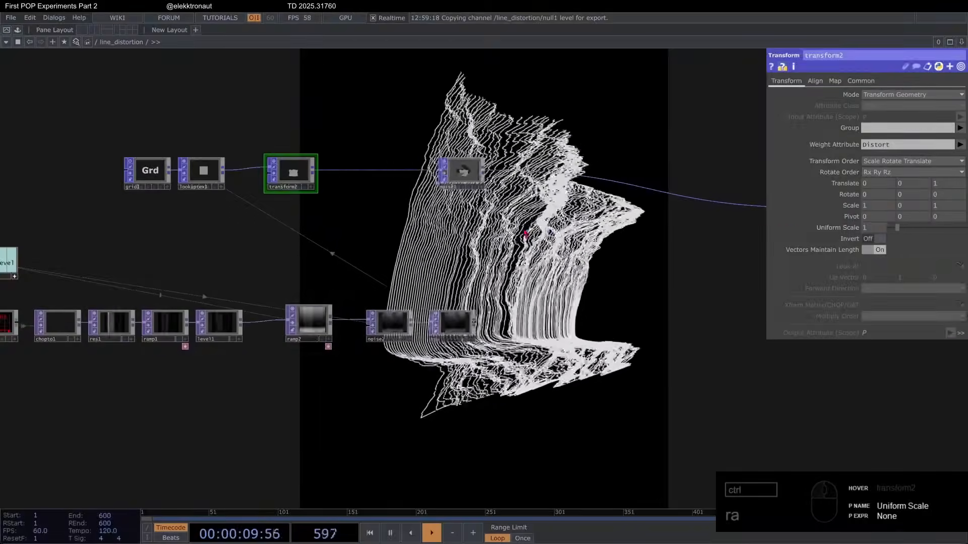
Step: Drive noise1's Translate 4D with the level channel from null1, then return to its main noise parameters
drag(380, 182, 346, 183)
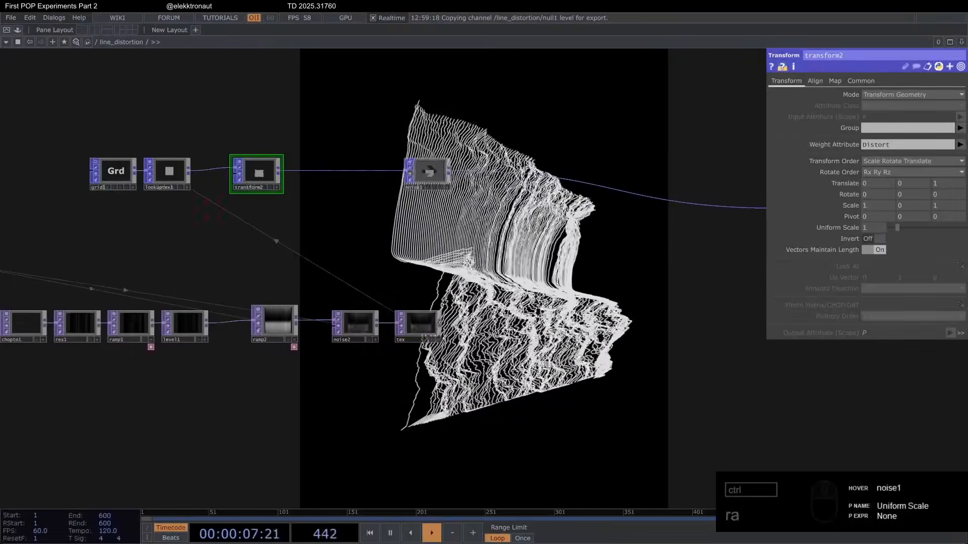
click(420, 184)
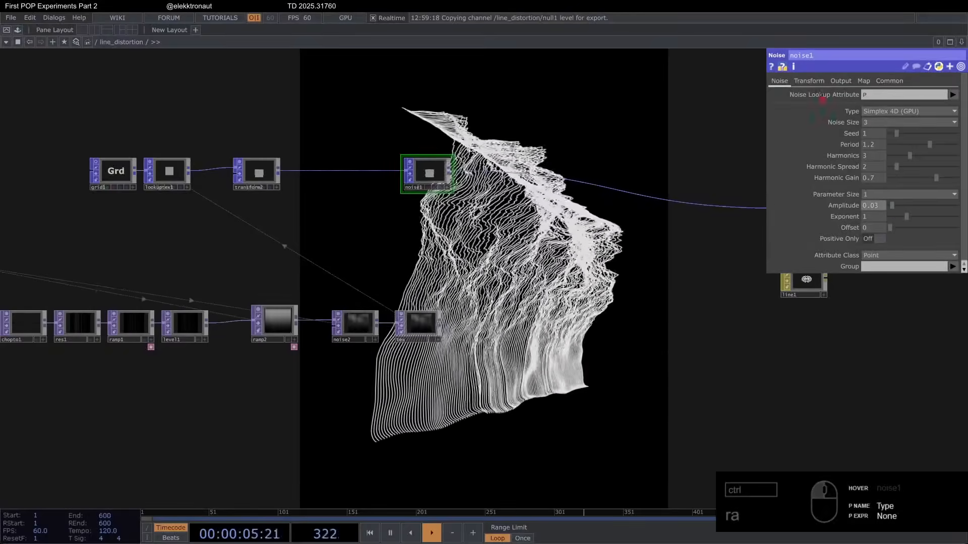
click(810, 81)
scroll(665, 246, down, 3)
drag(652, 294, 726, 311)
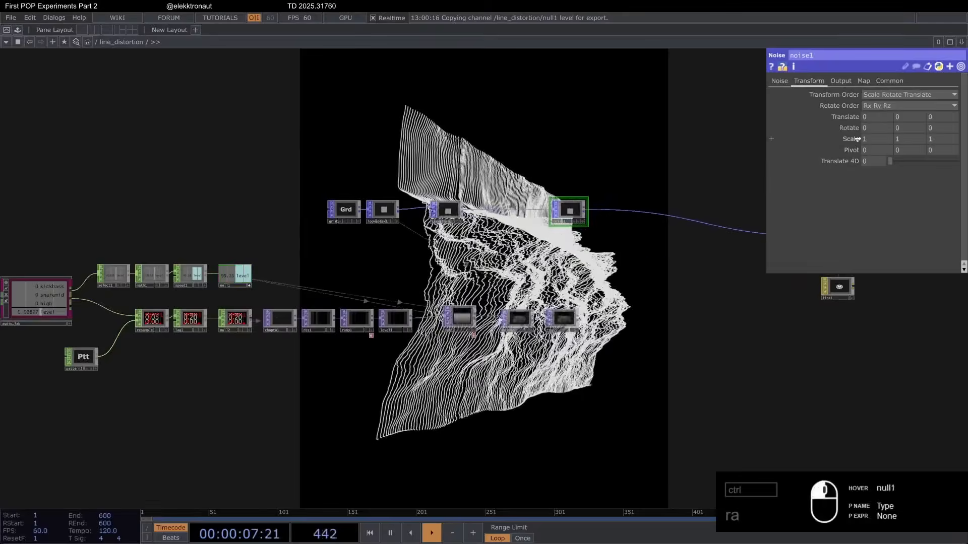
drag(874, 161, 877, 162)
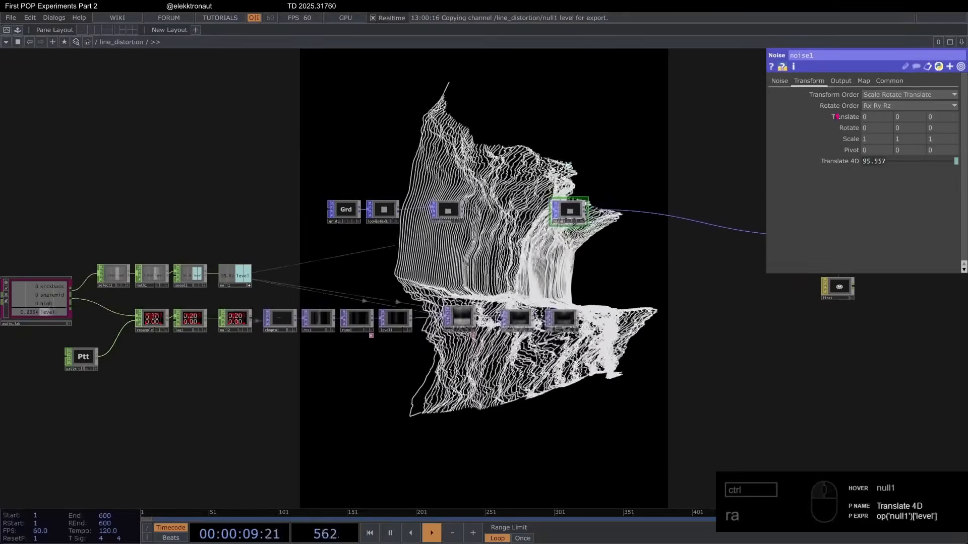
click(779, 81)
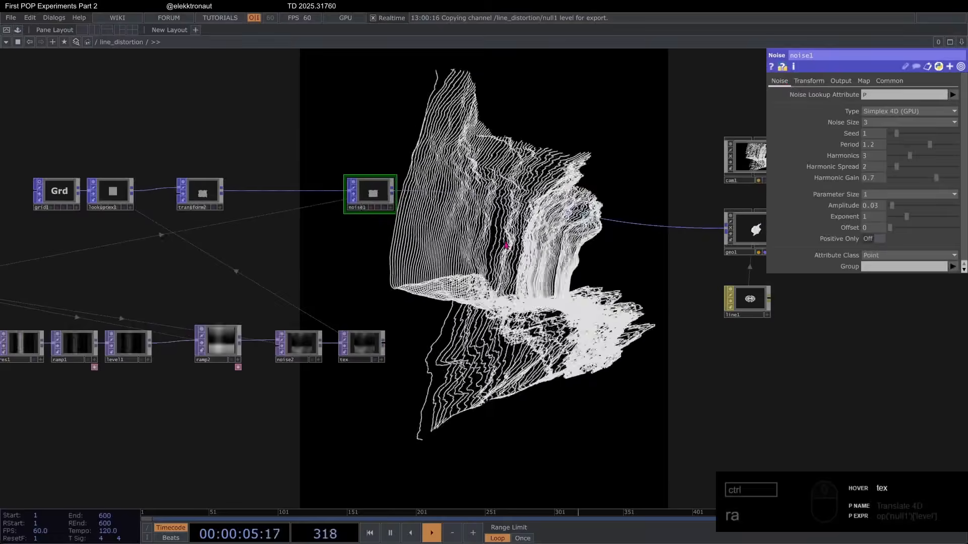
scroll(519, 199, up, 5)
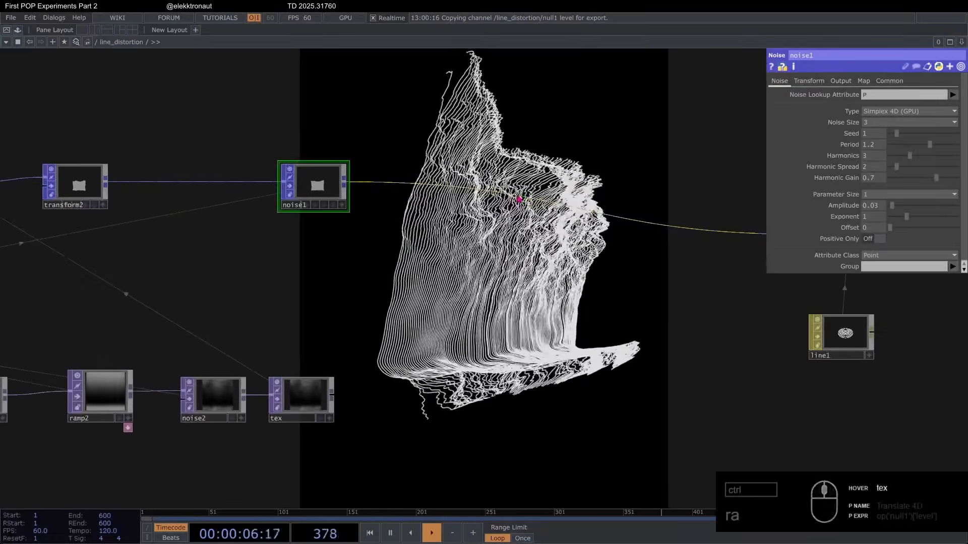
click(534, 184)
text(lo)
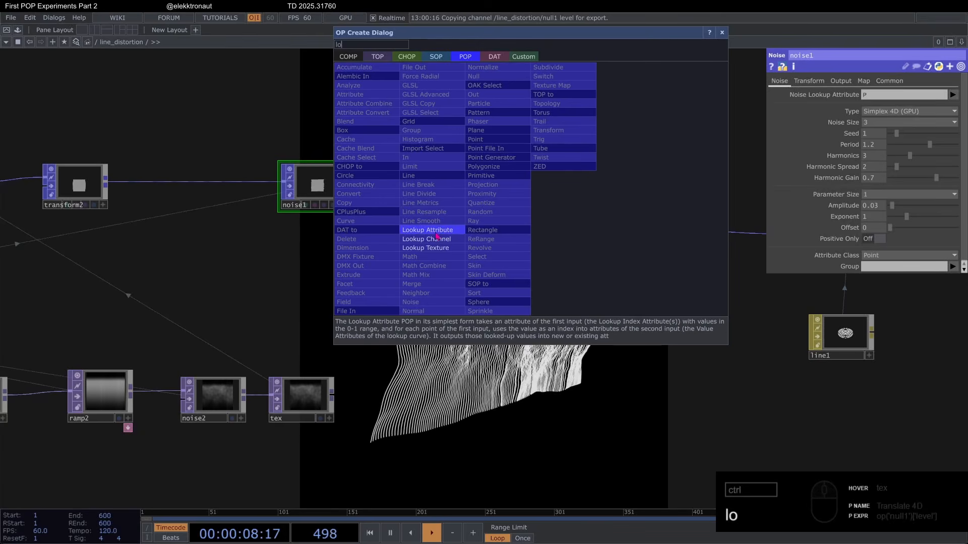
click(457, 247)
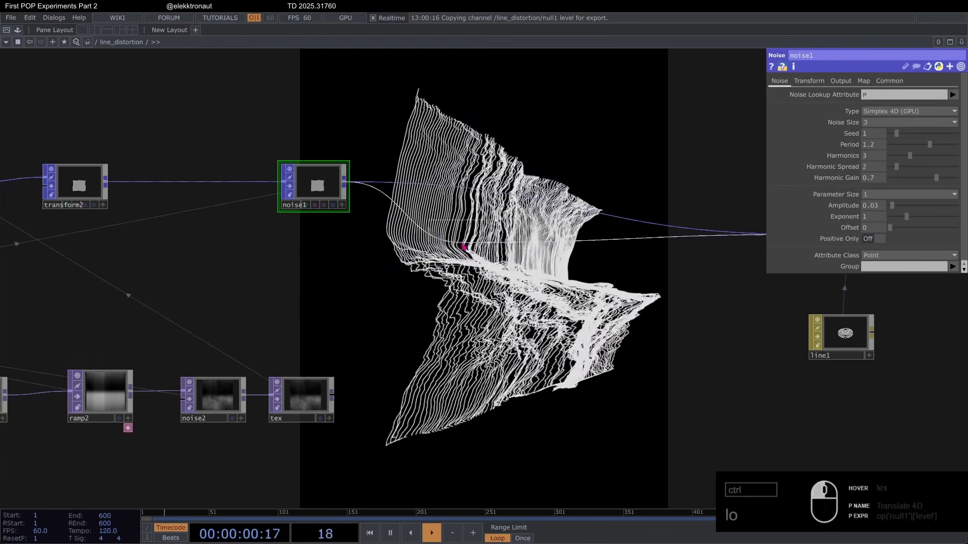
key(Escape)
Step: Insert a Lookup Texture POP directly after noise1 in the grid chain
click(498, 183)
text(lo)
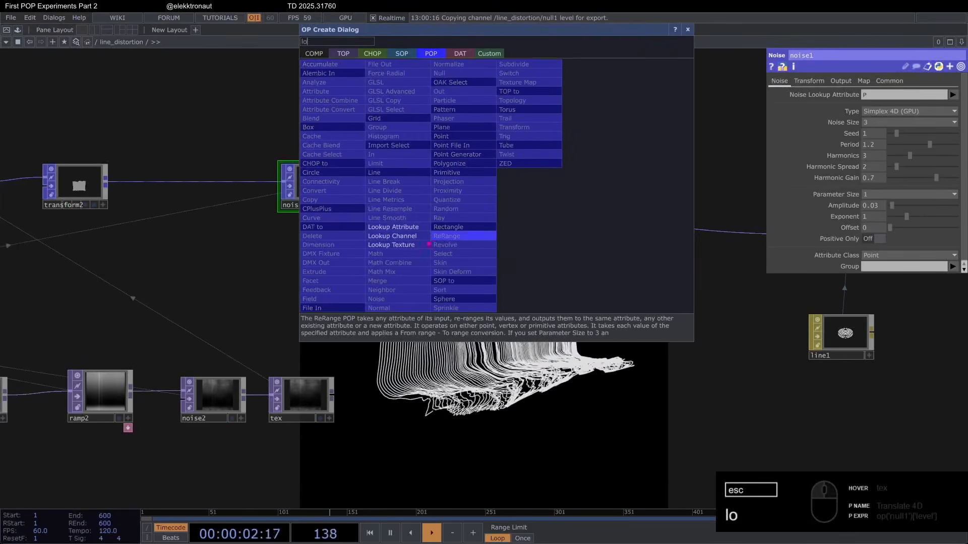
click(421, 244)
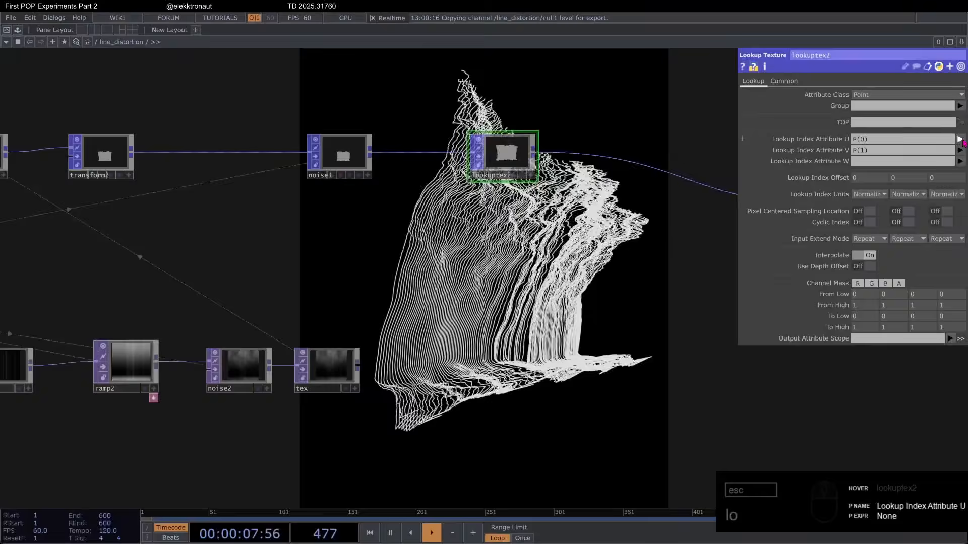
Step: Set lookuptex2's Lookup Index Attribute U to Tex(0), V to Tex(1) and its Output Attribute Scope to Color
click(961, 138)
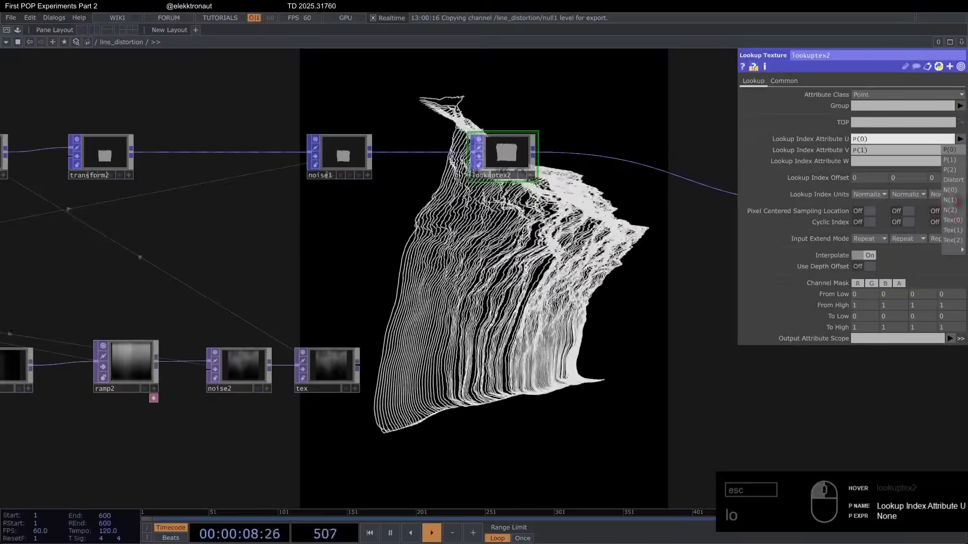
click(952, 219)
click(960, 149)
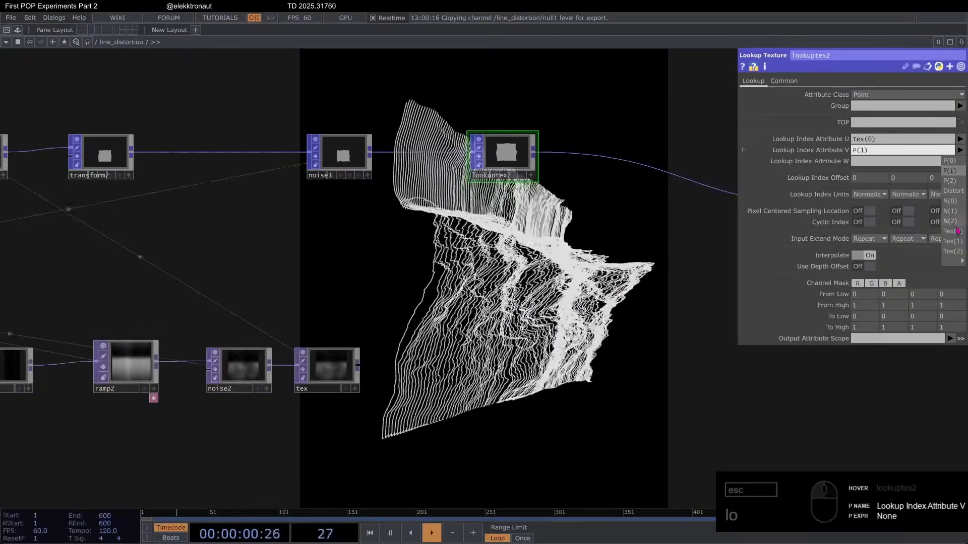
click(952, 241)
click(950, 338)
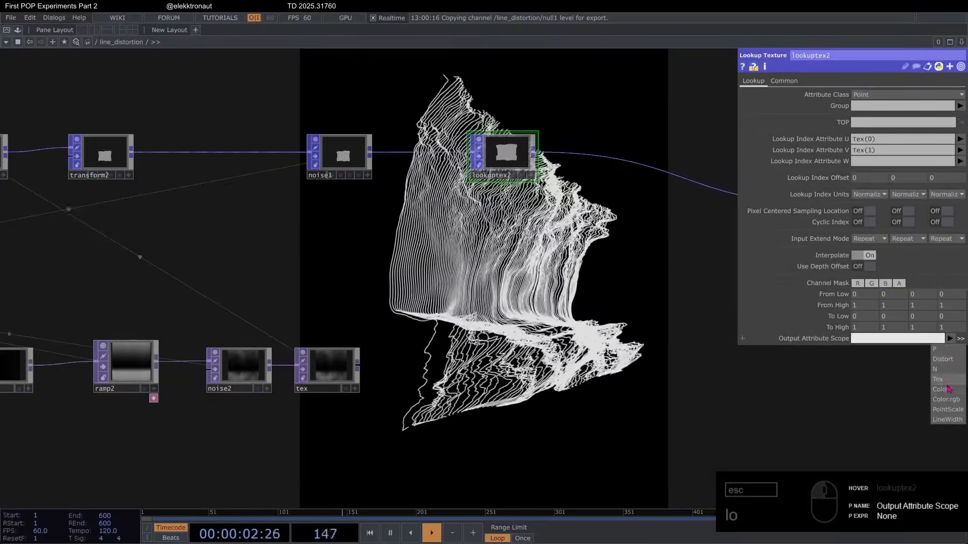
click(940, 389)
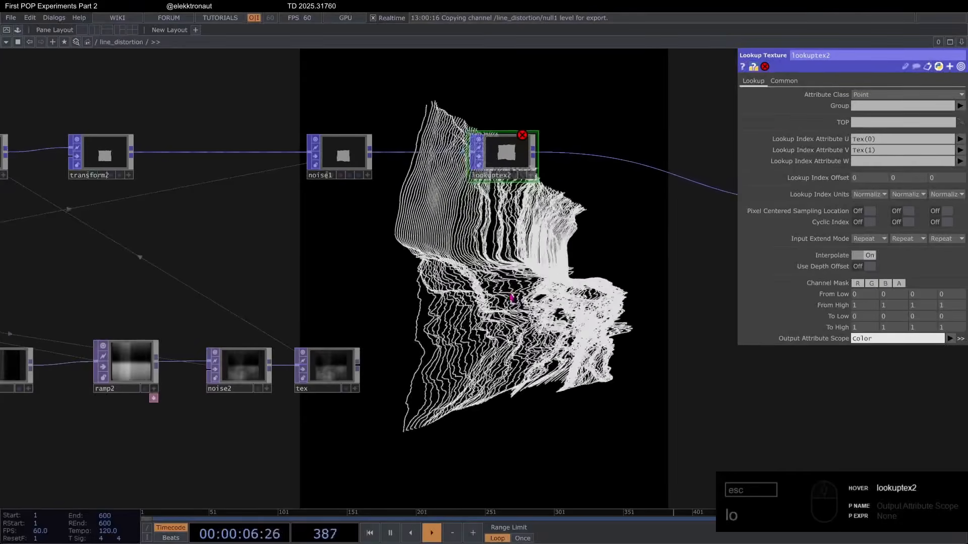
Step: Pause playback and add a Composite TOP fed by the tex node
drag(502, 298, 497, 280)
key(space)
drag(389, 276, 370, 220)
drag(413, 251, 347, 208)
right_click(268, 250)
text(co)
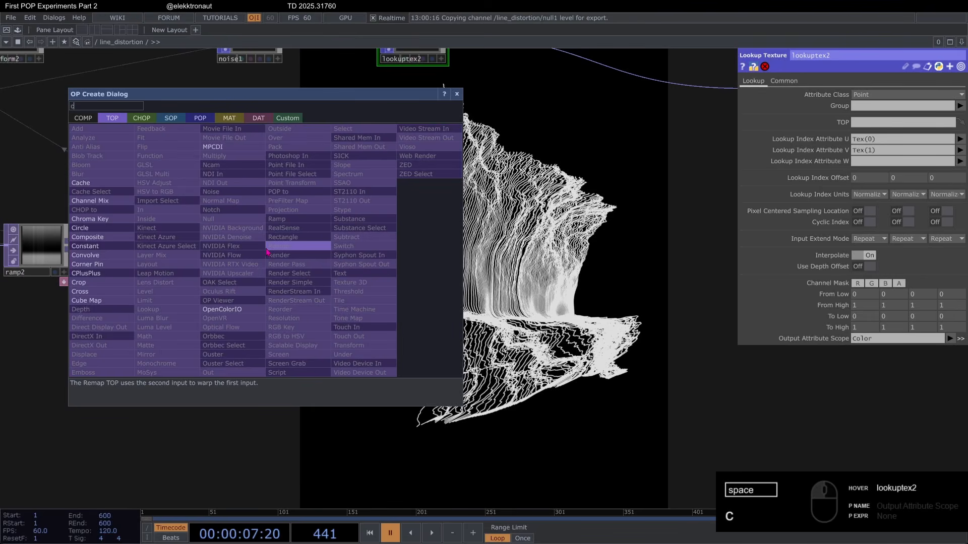
click(121, 242)
click(368, 260)
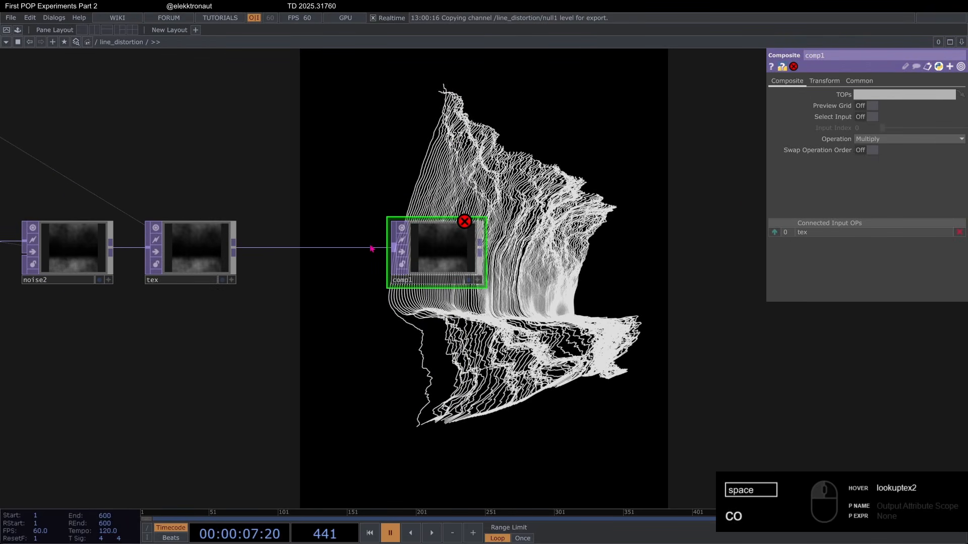
Step: Add a Noise TOP below comp1, feeding tex into both of its inputs
scroll(372, 248, down, 3)
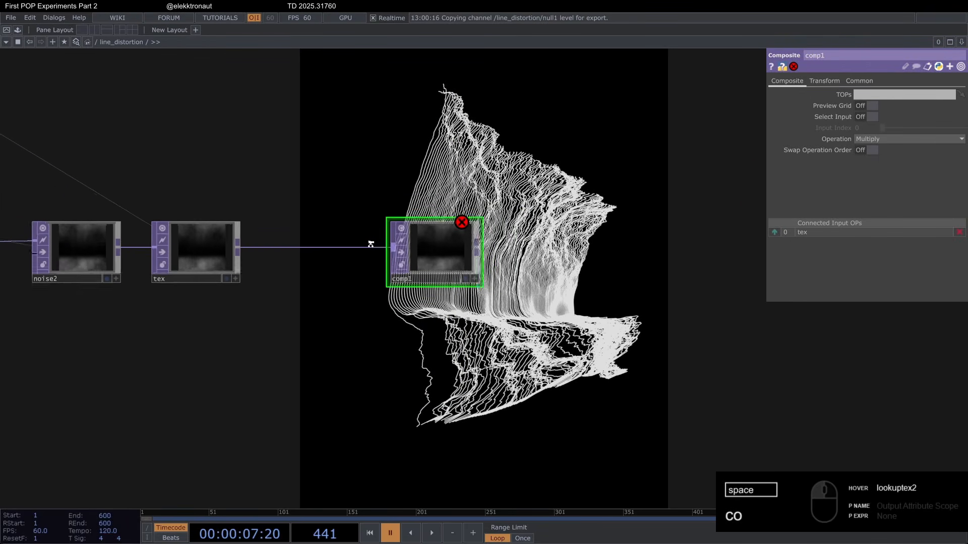
right_click(276, 245)
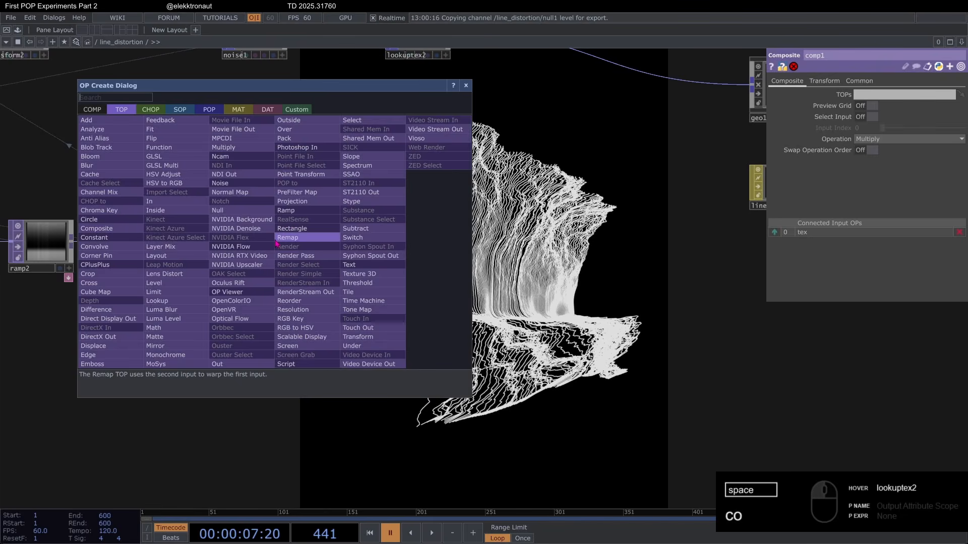
text(noi)
click(255, 185)
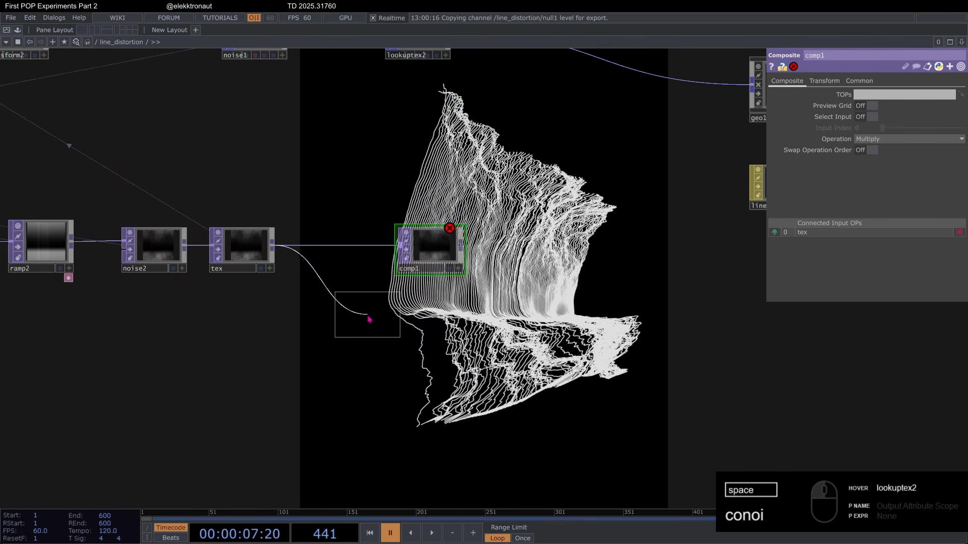
click(315, 314)
scroll(240, 218, up, 3)
click(359, 320)
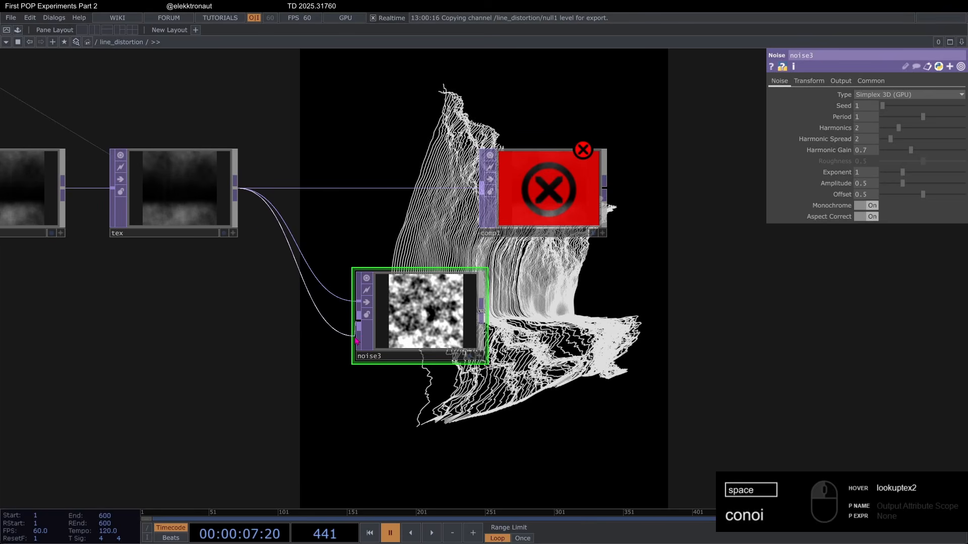
Step: Turn off Monochrome on noise3 and resume playback
click(840, 81)
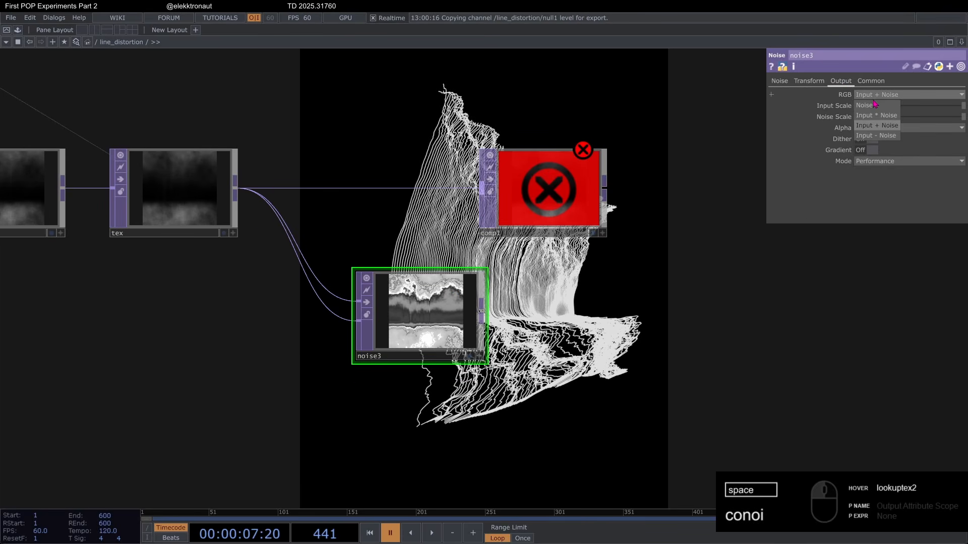
click(779, 80)
click(864, 207)
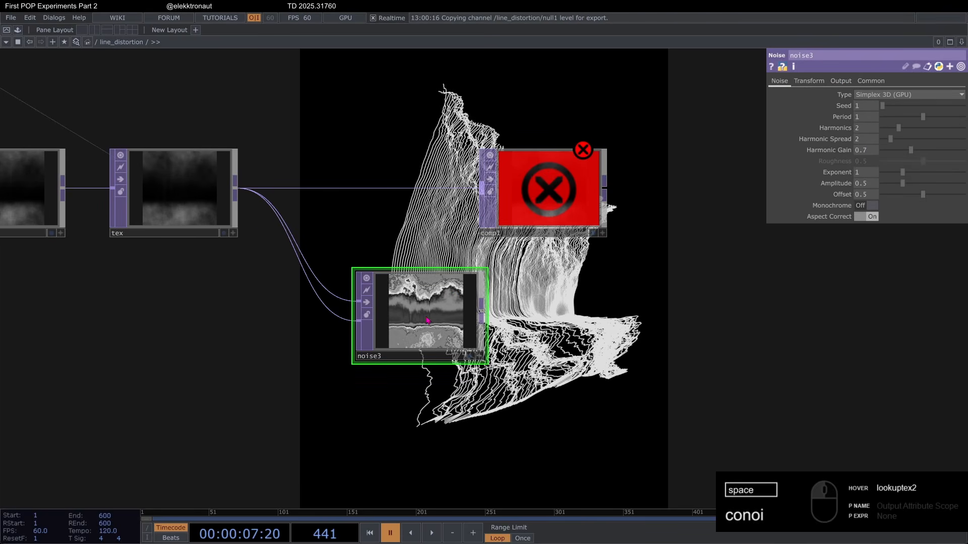
key(space)
Step: Set noise3's Pixel Format to 16-bit float (RGBA)
click(871, 81)
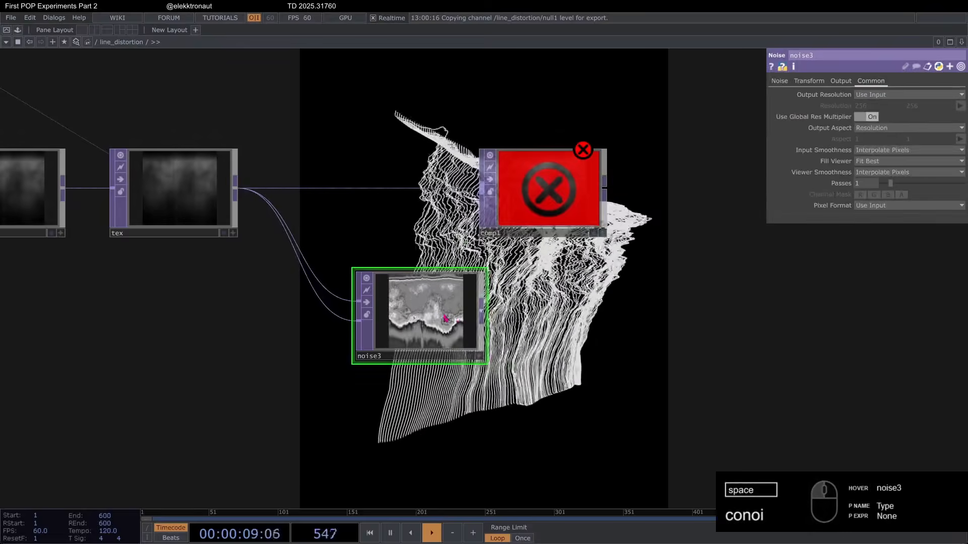
click(863, 206)
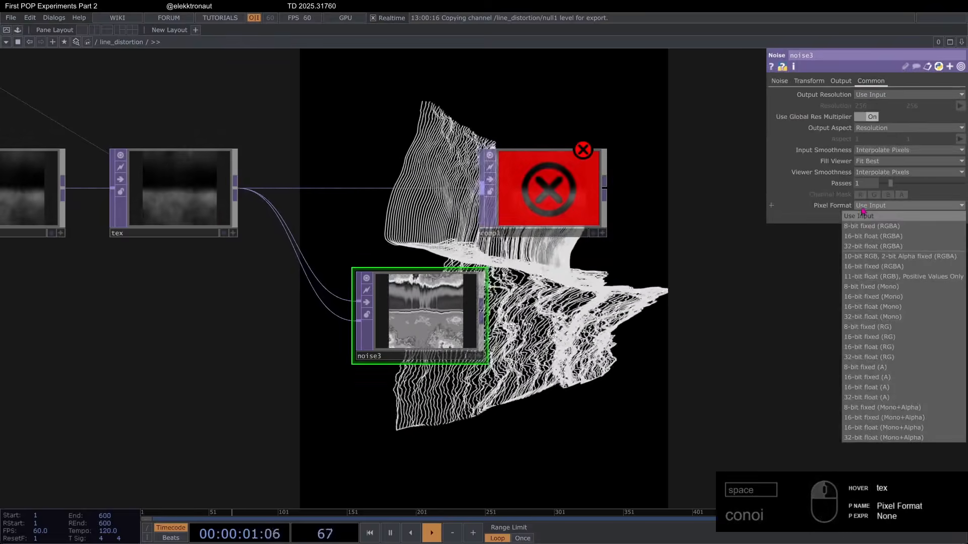
click(887, 237)
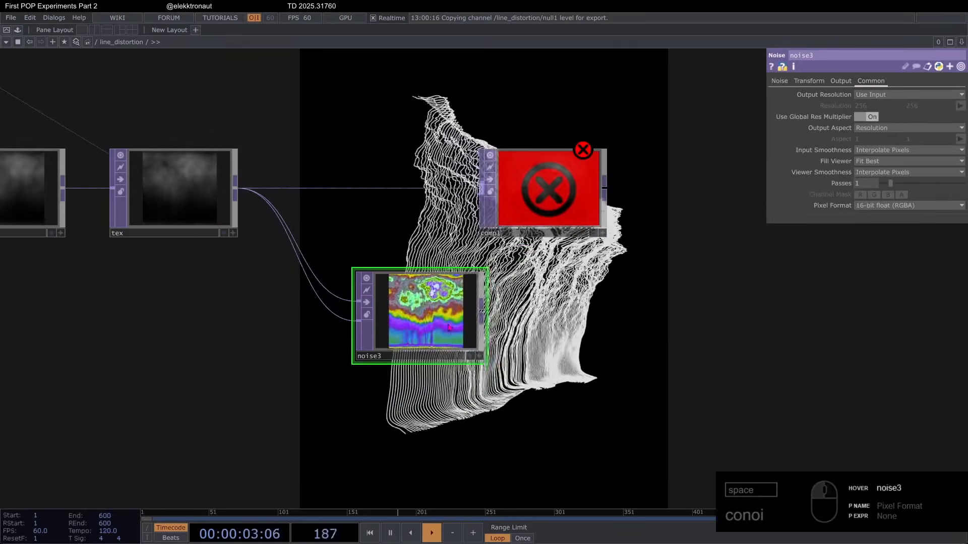
scroll(449, 327, up, 5)
scroll(449, 328, down, 5)
Step: Feed noise3 into comp1 alongside tex and set comp1's Operation to Difference
click(779, 81)
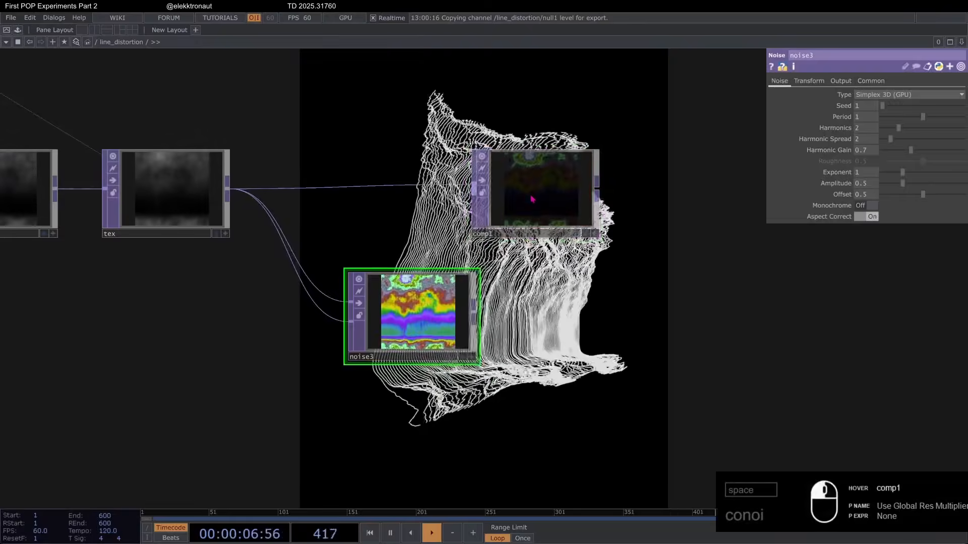
click(531, 199)
click(907, 139)
click(863, 241)
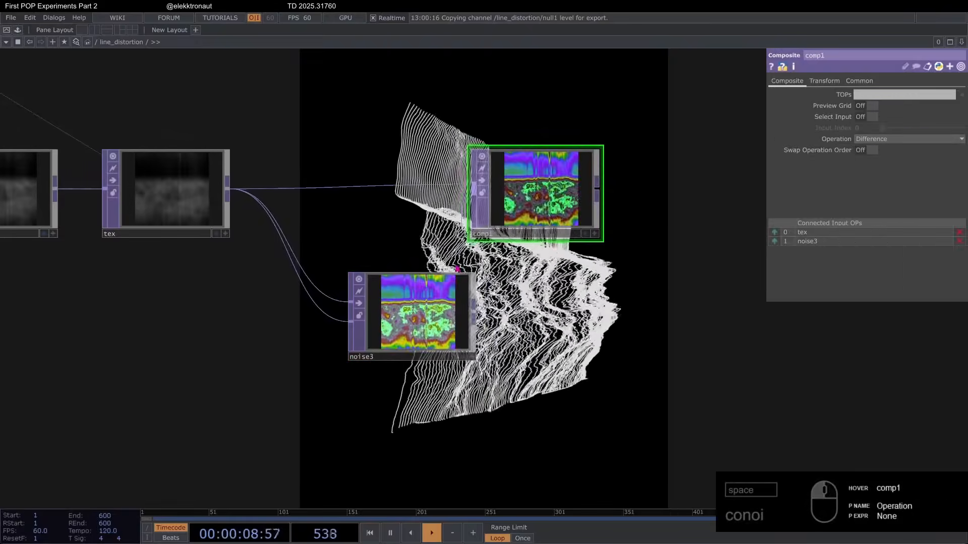
scroll(559, 170, up, 2)
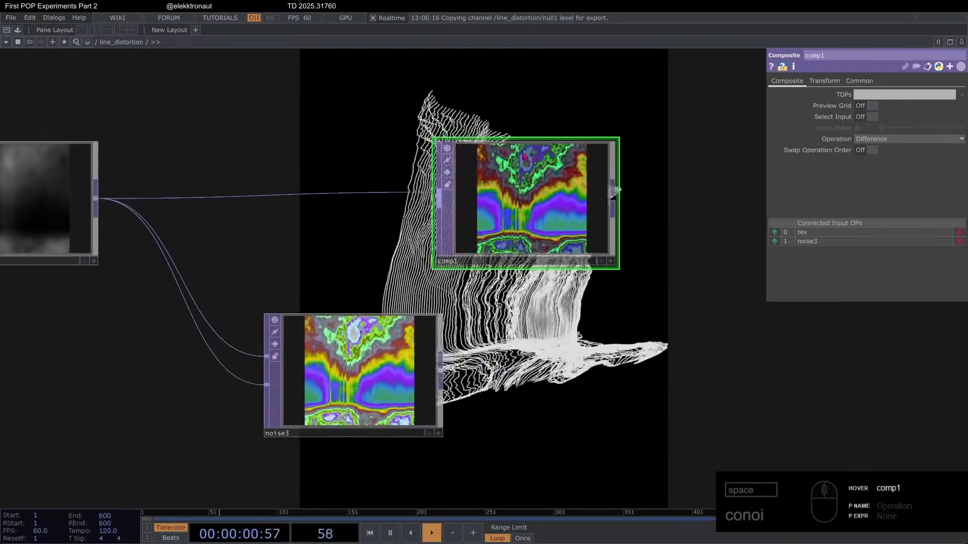
scroll(347, 310, down, 3)
Step: Set noise3's Harmonics to 1 and its Offset to 0.3
click(347, 310)
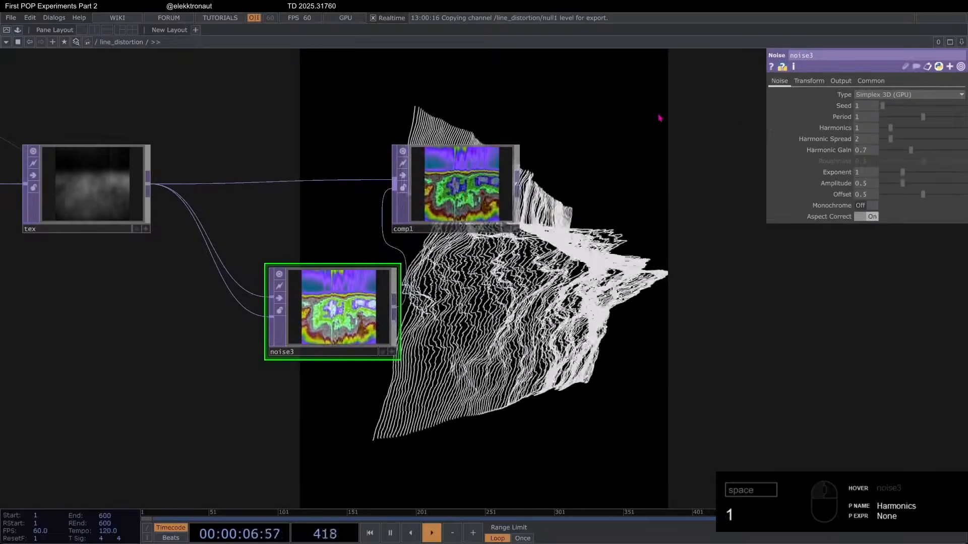
middle_drag(869, 195, 849, 195)
scroll(420, 191, up, 2)
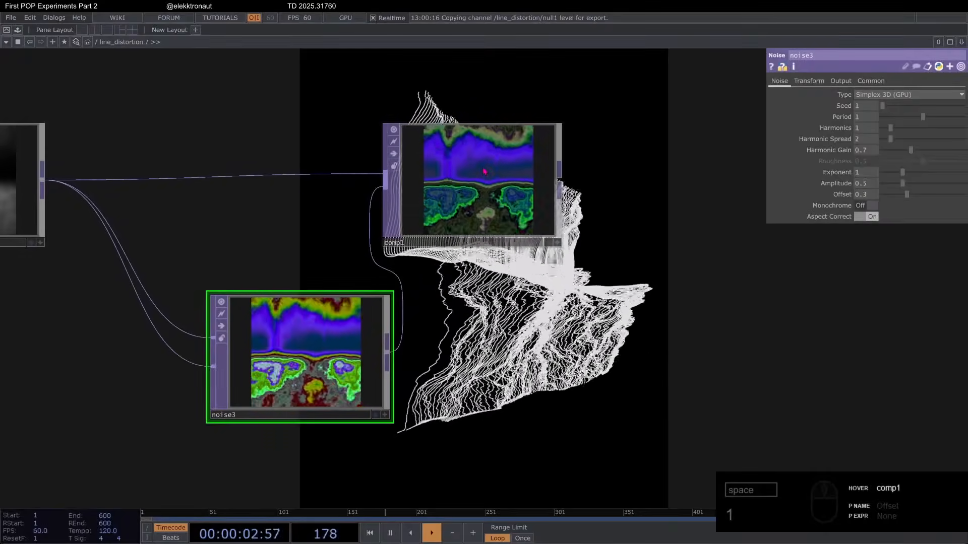
Step: Drive noise3's Translate Z with the level channel from null1
click(808, 81)
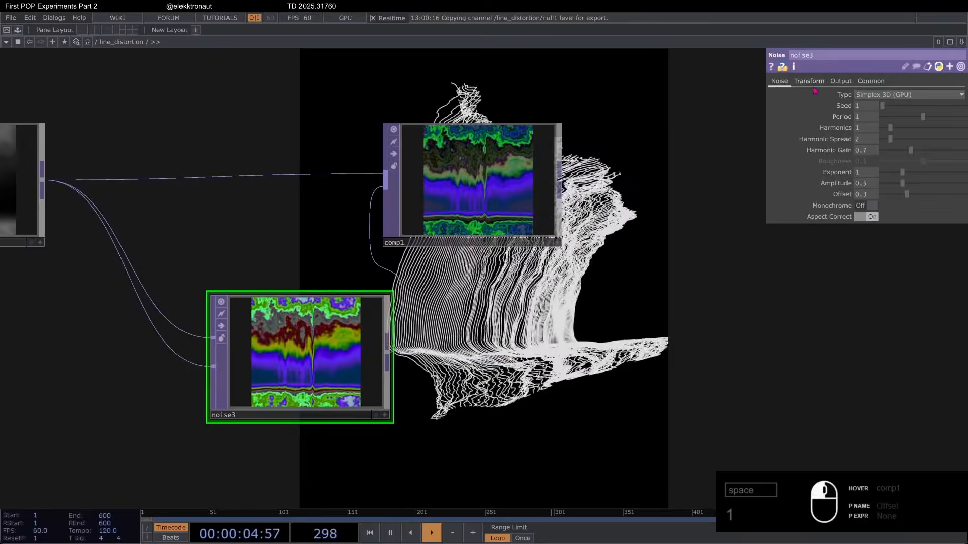
scroll(650, 282, down, 5)
drag(252, 196, 358, 201)
drag(123, 196, 941, 117)
click(949, 120)
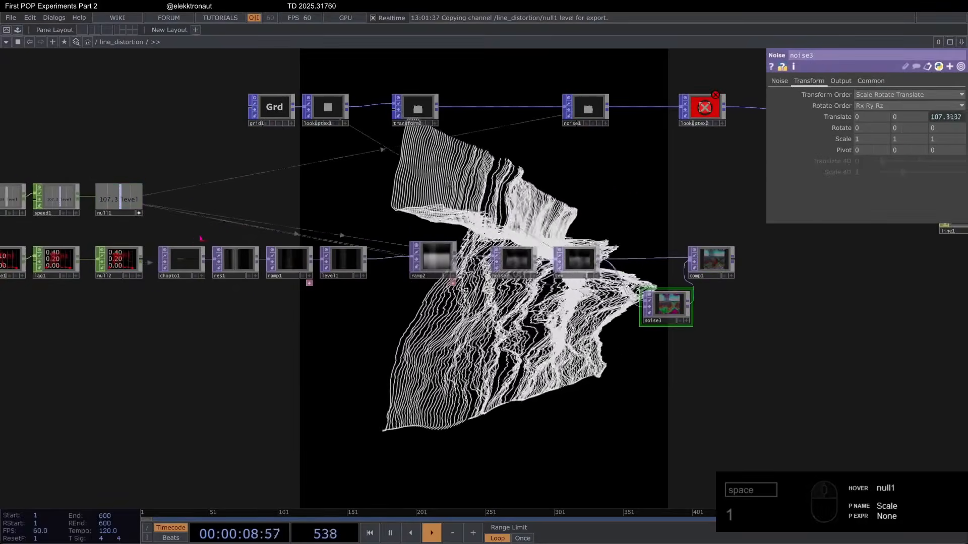
Step: Add a Lookup TOP after comp1
scroll(650, 282, up, 3)
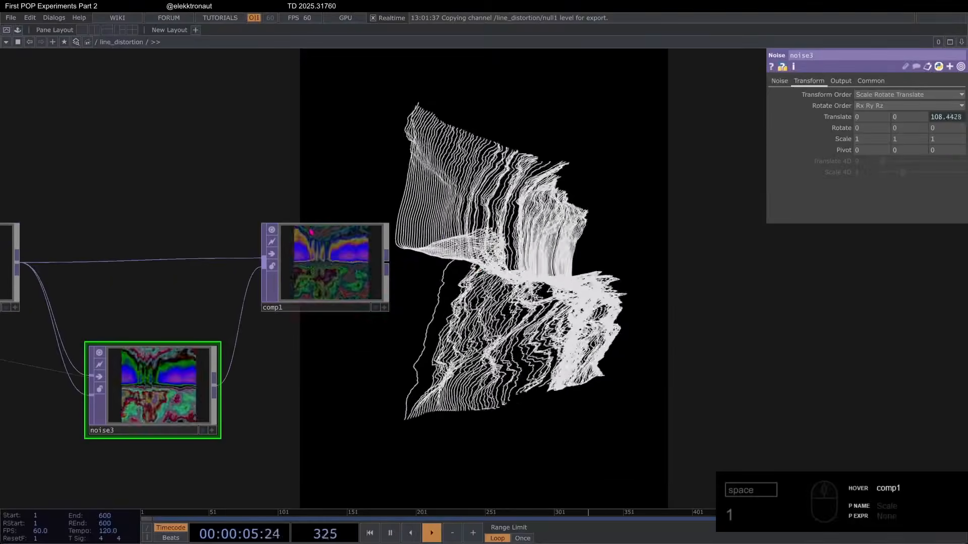
key(Tab)
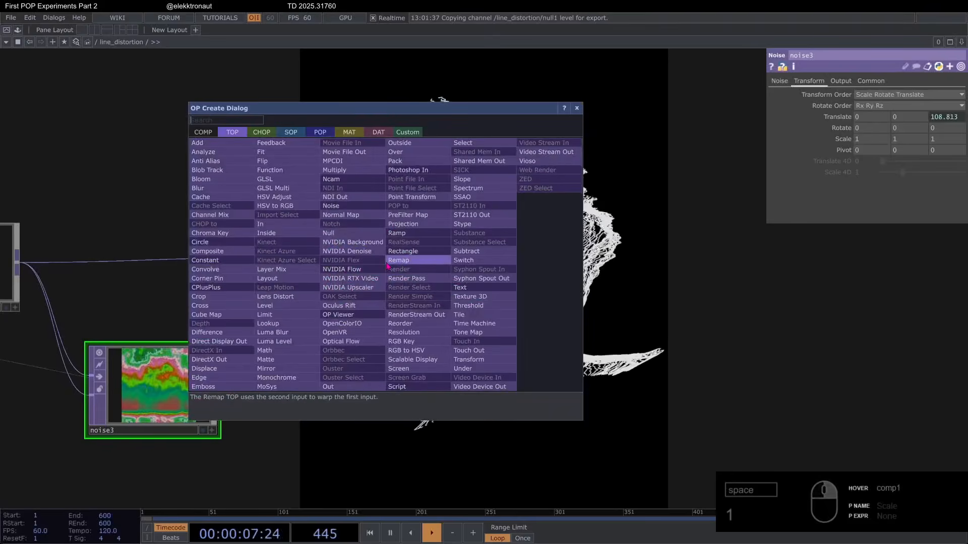
text(lo)
click(267, 323)
click(547, 267)
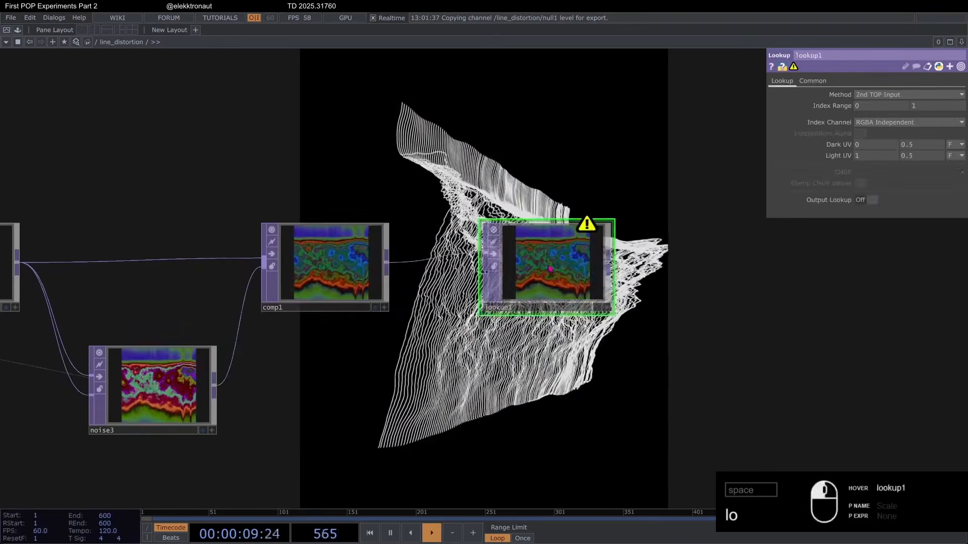
scroll(141, 407, up, 5)
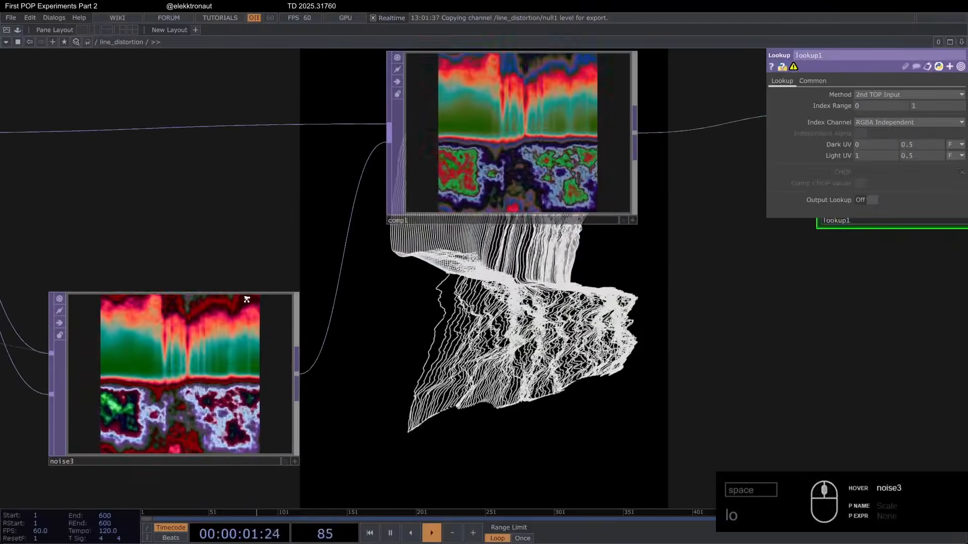
scroll(245, 295, down, 5)
Step: Add a Ramp TOP below lookup1 and use it as lookup1's second input
drag(401, 281, 324, 272)
key(Tab)
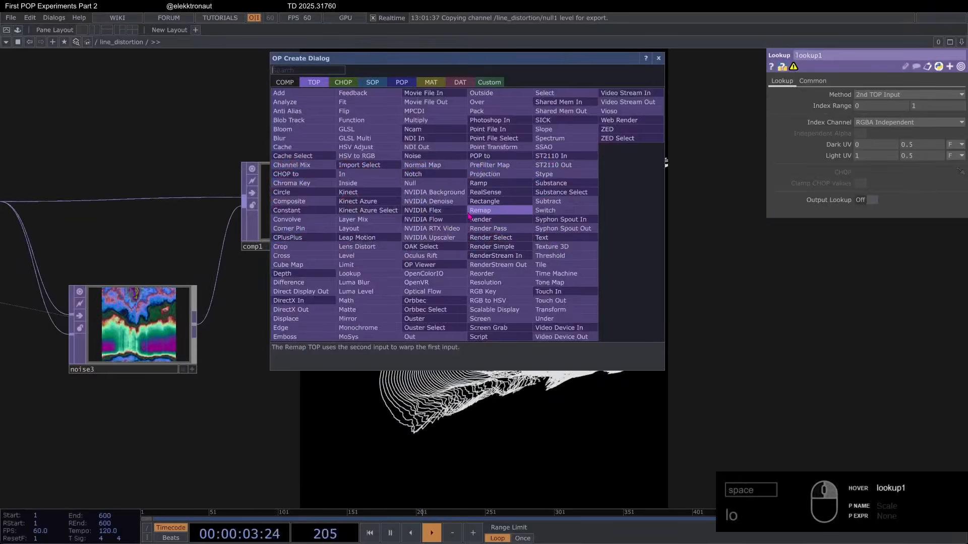
text(ra)
key(Return)
click(375, 365)
drag(375, 365, 400, 365)
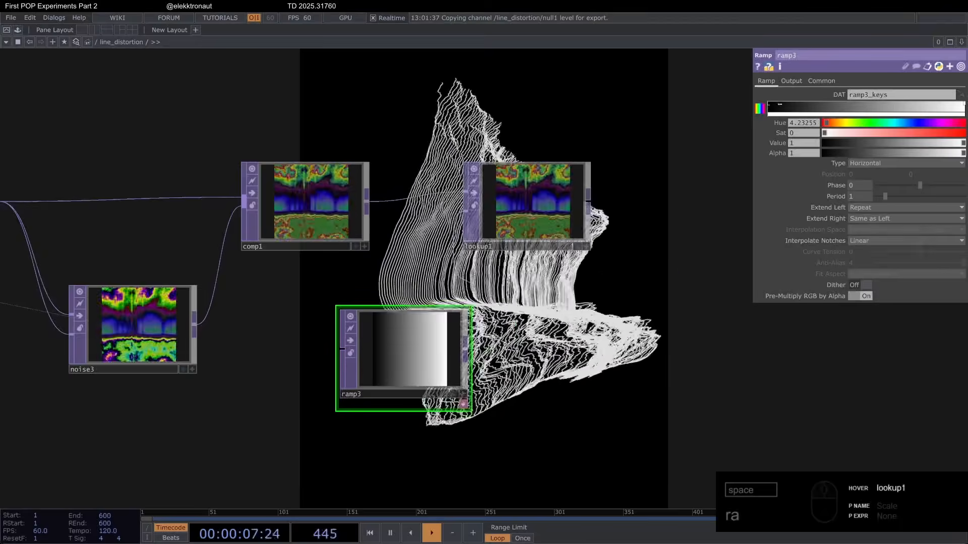
Step: Color ramp3's white key coral (hue 12, saturation 0.63) and its black key dark blue (hue 216, saturation 0.888, value 0.214)
drag(832, 124, 913, 138)
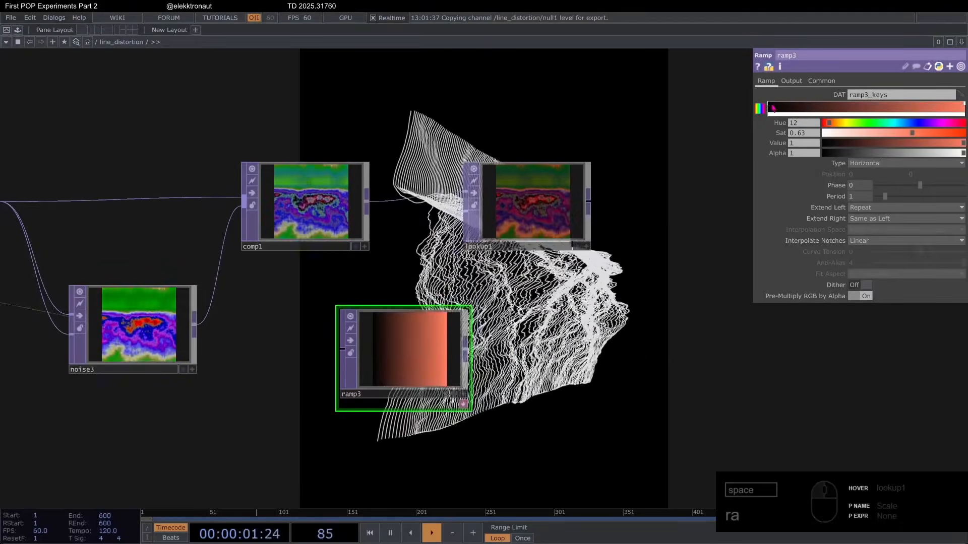
drag(773, 108, 831, 112)
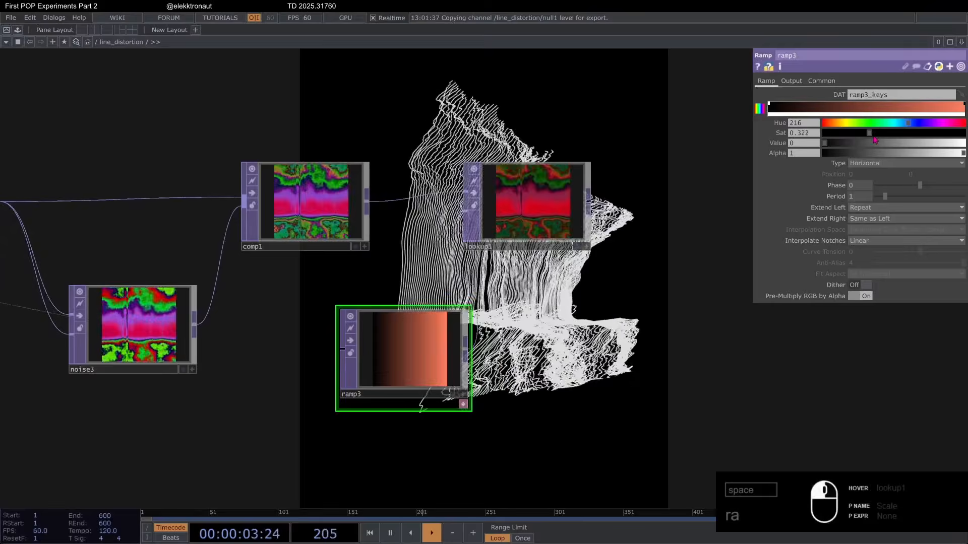
drag(866, 145, 863, 149)
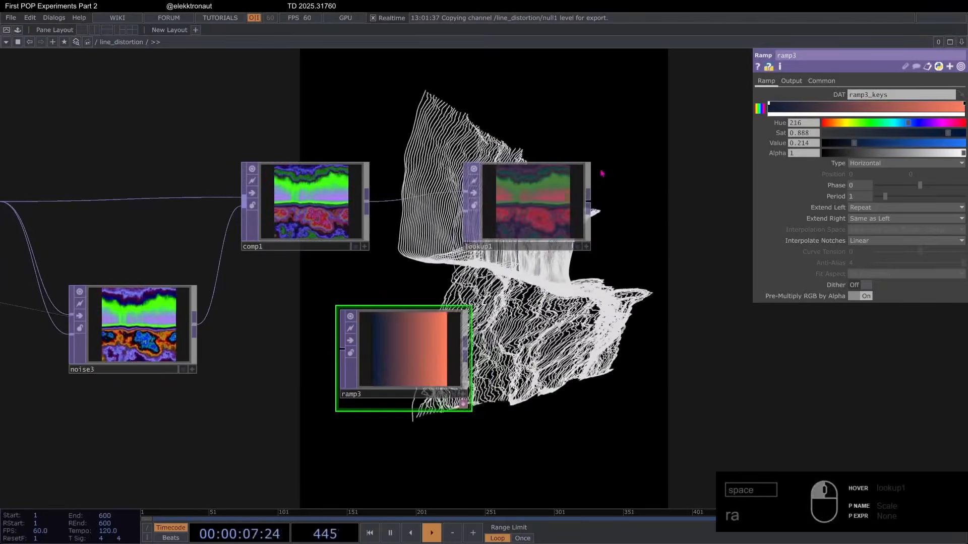
Step: Raise the value of ramp3's dark blue key to 0.3
scroll(602, 173, up, 2)
drag(854, 143, 869, 147)
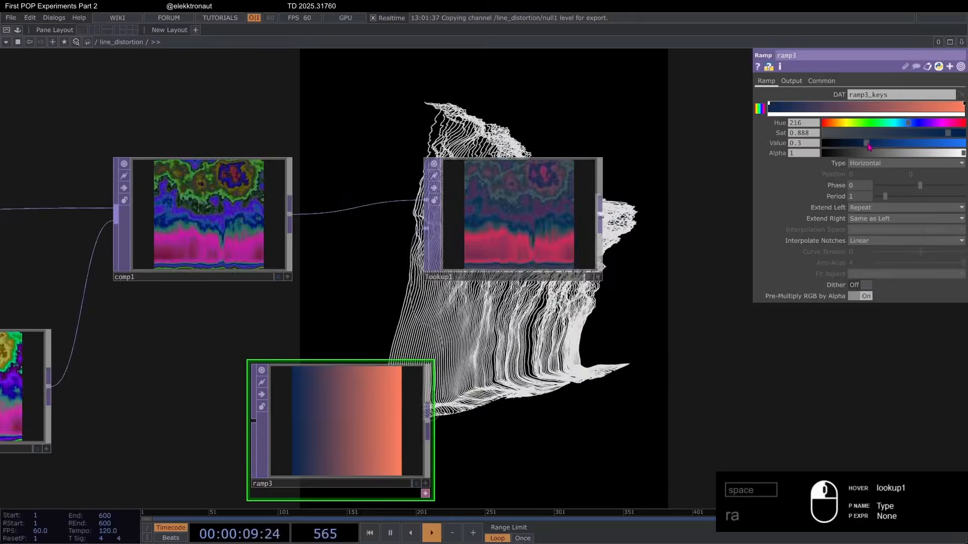
scroll(319, 245, down, 3)
scroll(383, 230, up, 3)
drag(357, 138, 471, 190)
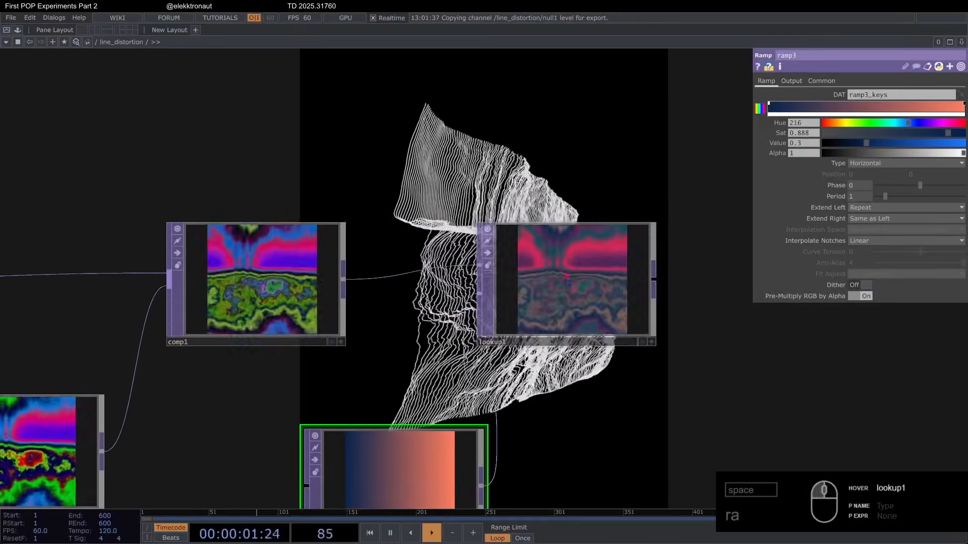
scroll(452, 298, down, 3)
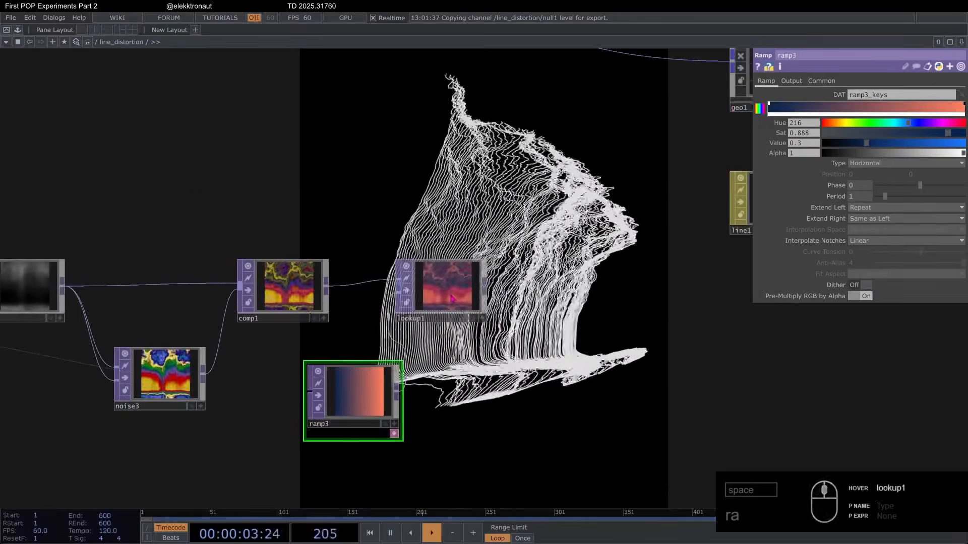
Step: Add a Null TOP after lookup1 and name it color so that lookuptex2 samples it
scroll(453, 298, down, 2)
click(451, 293)
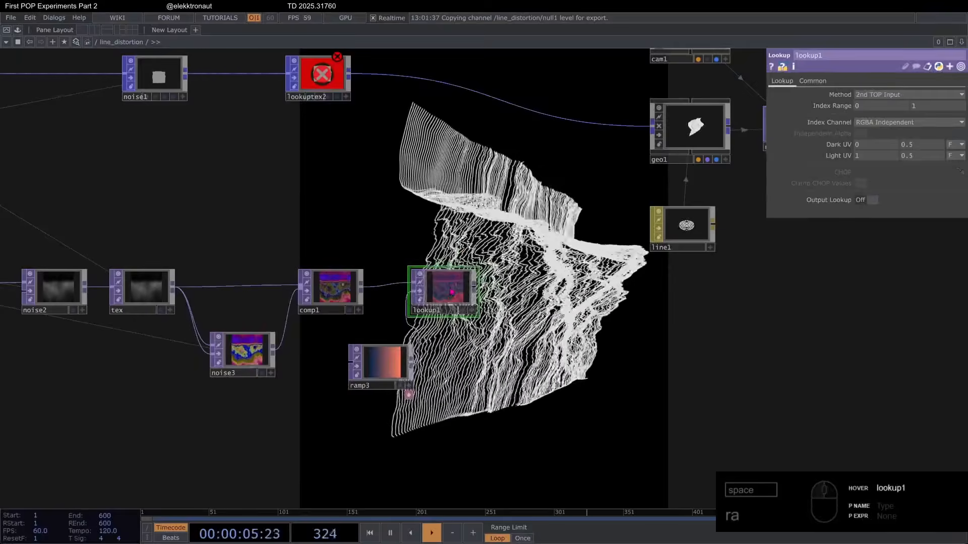
key(alt+n)
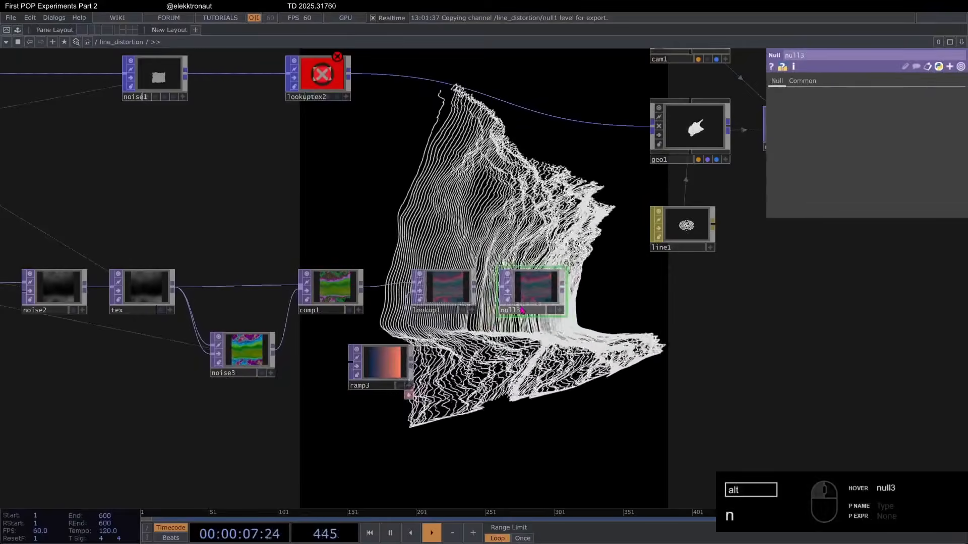
drag(522, 310, 313, 95)
drag(685, 328, 439, 221)
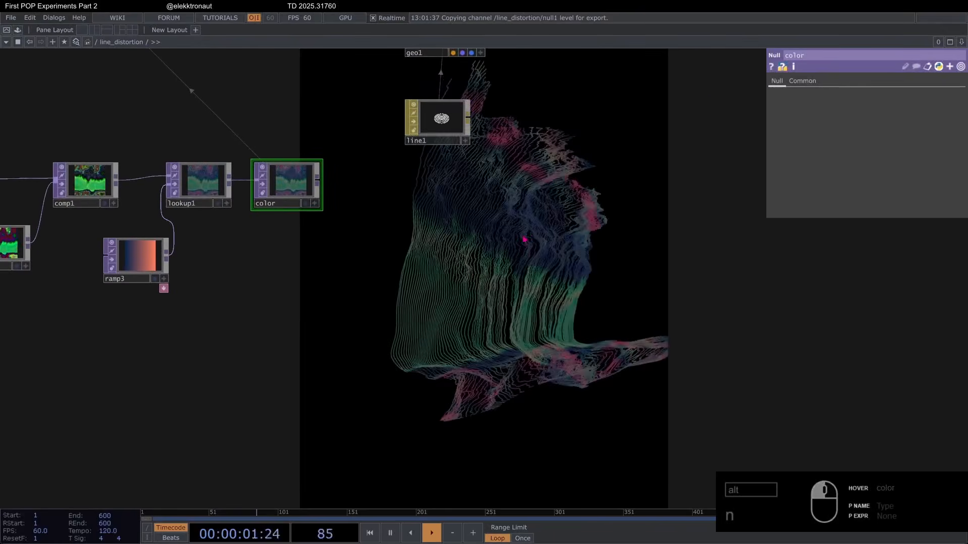
scroll(521, 235, down, 3)
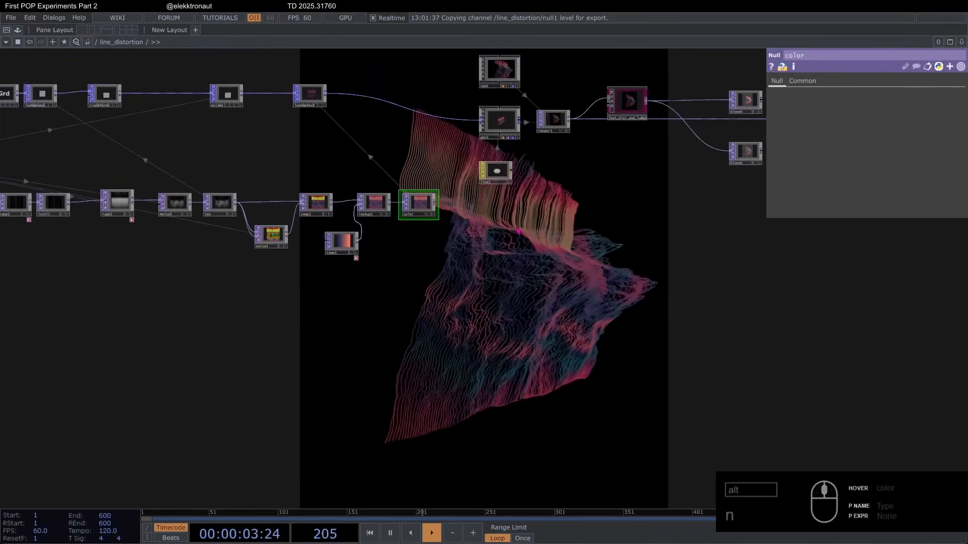
drag(372, 154, 438, 217)
Step: Try Distort as both the U and V Lookup Index Attribute of lookuptex2 and examine the recolored lines
scroll(323, 117, up, 3)
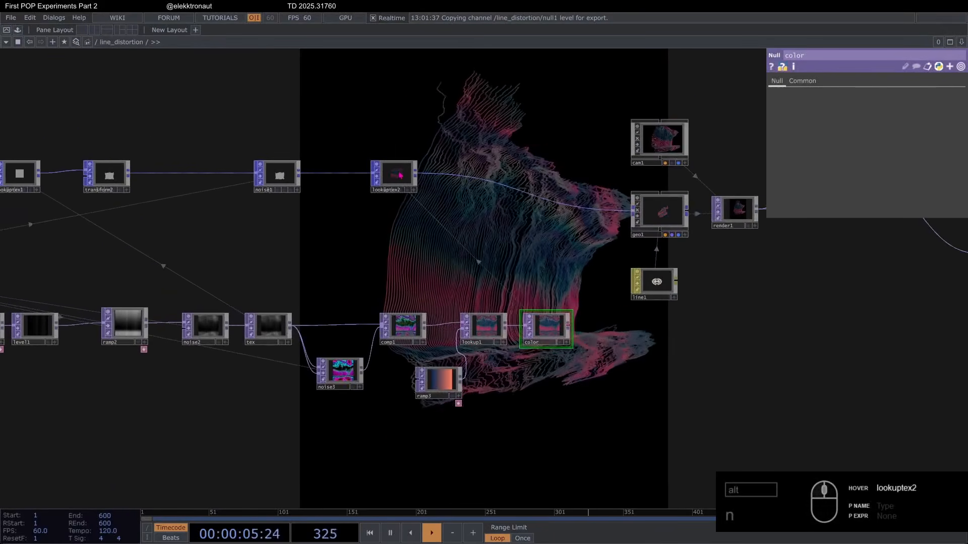
click(394, 172)
drag(646, 201, 600, 168)
click(959, 139)
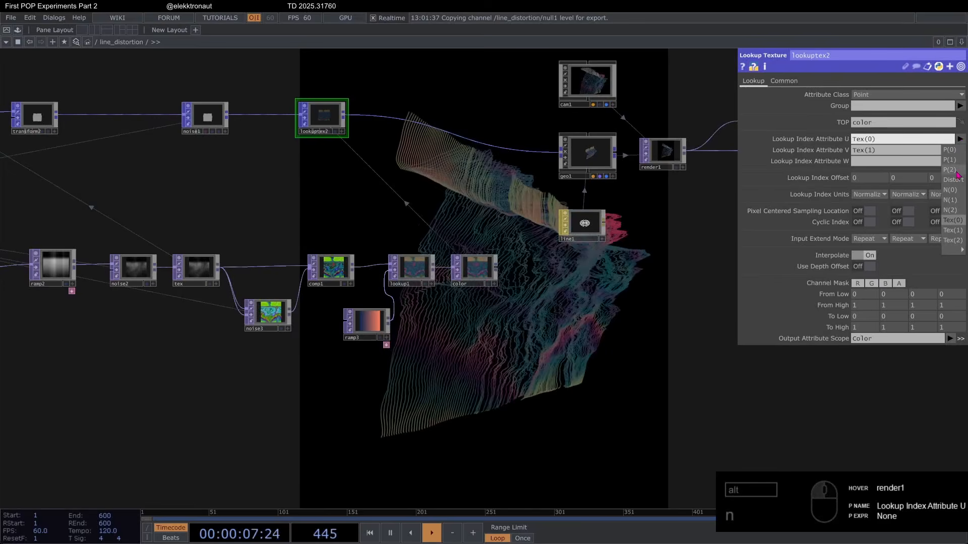
click(954, 179)
click(960, 150)
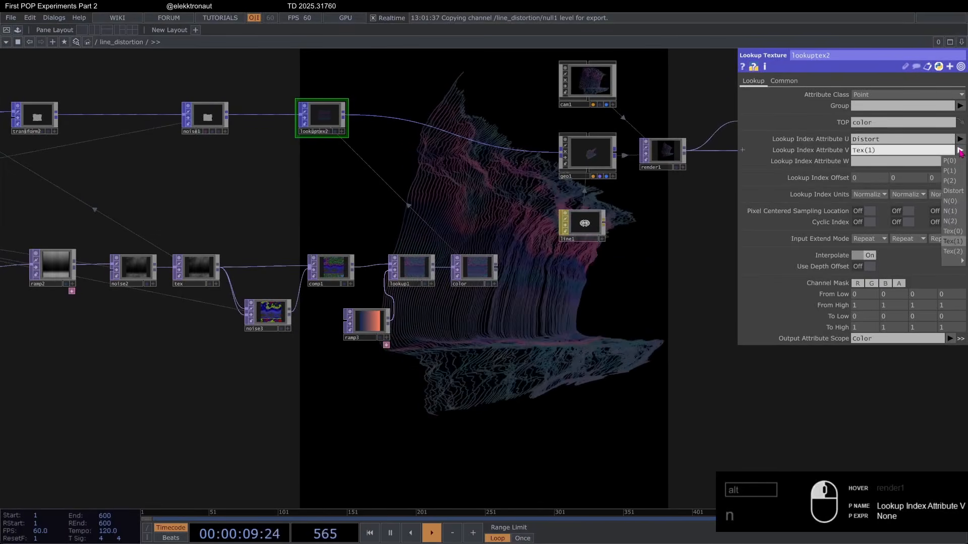
click(953, 191)
drag(647, 386, 533, 291)
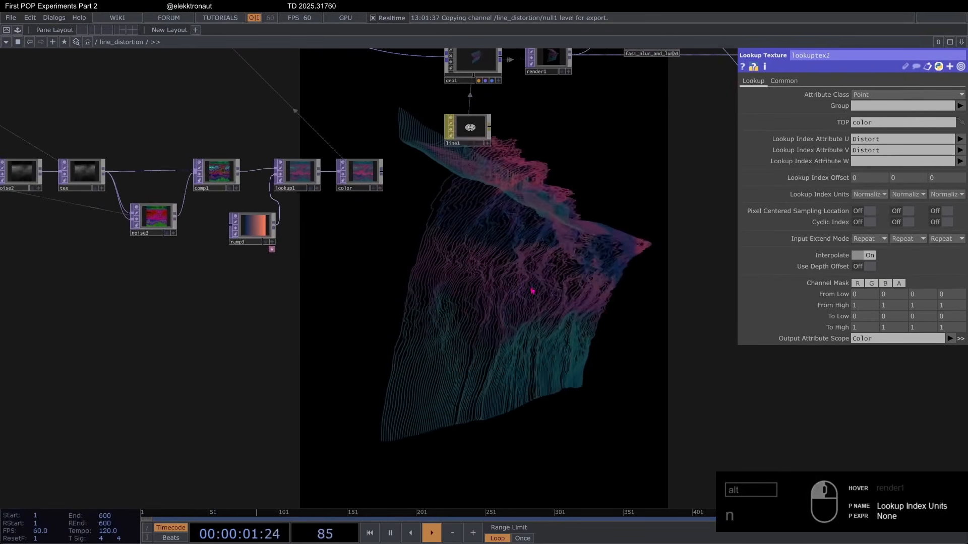
scroll(277, 244, up, 5)
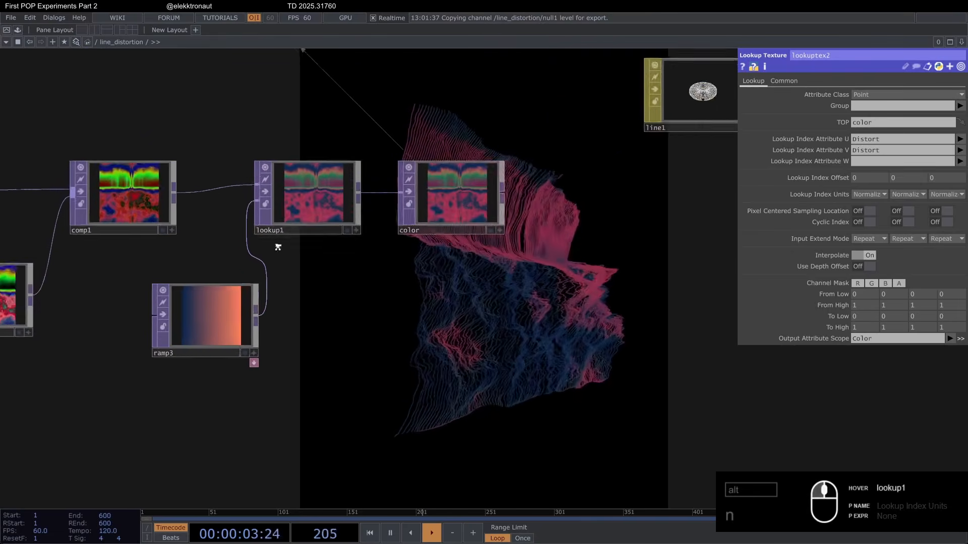
scroll(463, 226, down, 5)
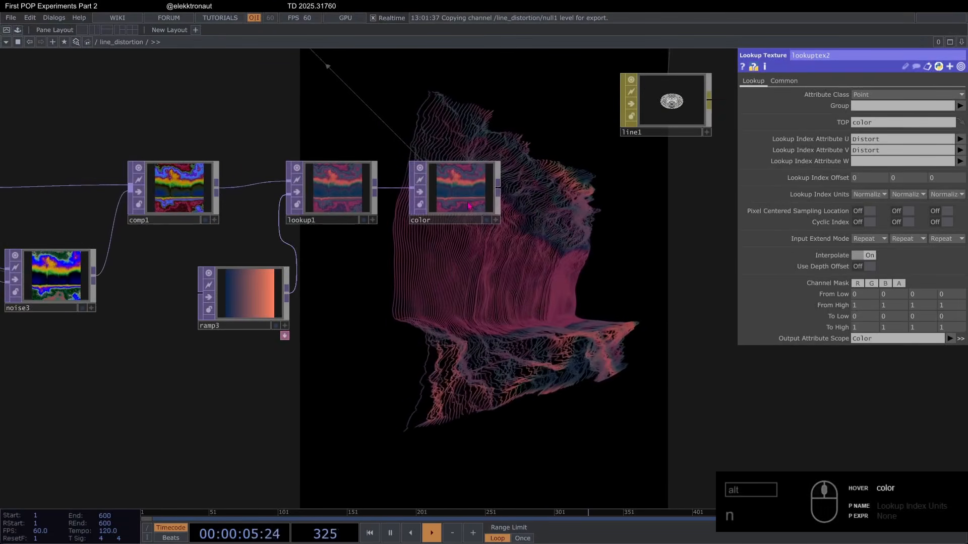
scroll(331, 223, up, 5)
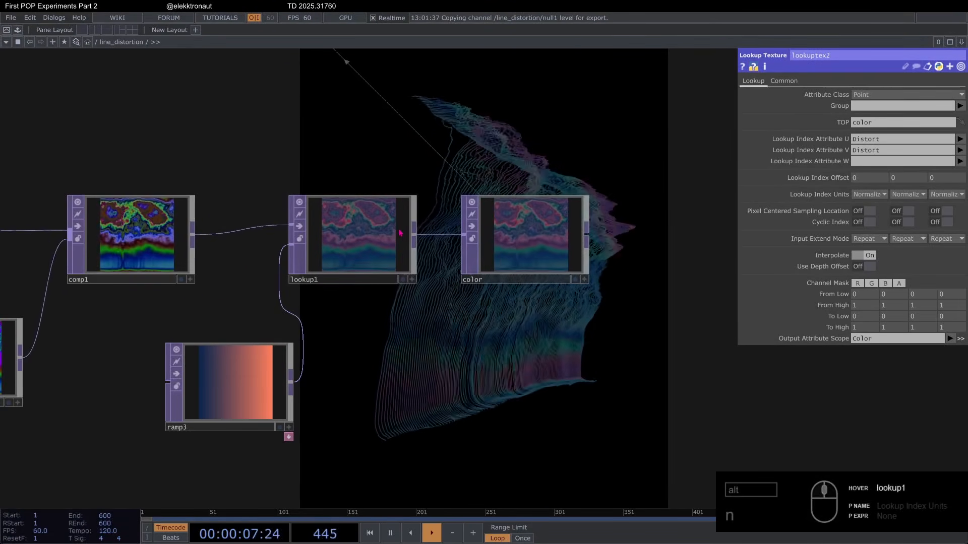
scroll(401, 233, down, 2)
scroll(401, 233, down, 4)
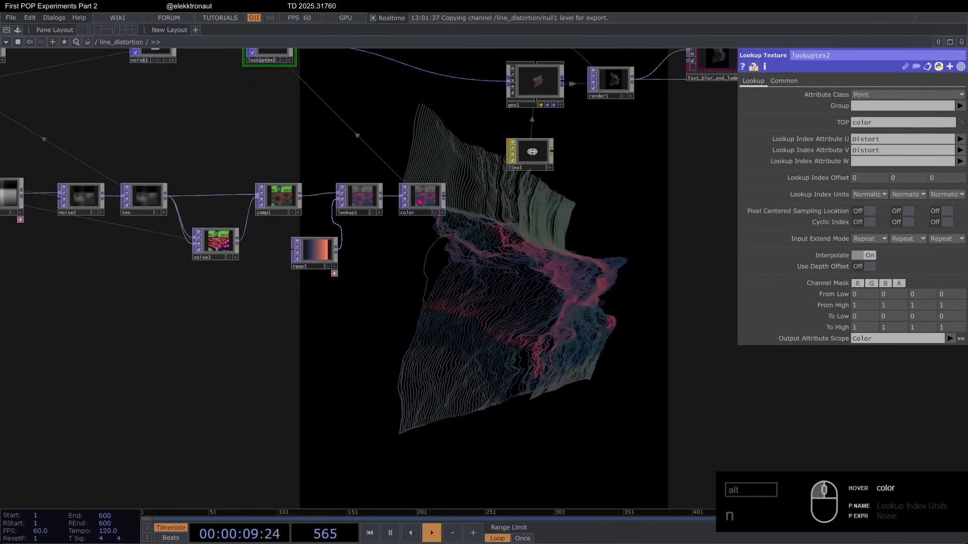
Step: Undo both Lookup Index Attribute changes on lookuptex2, back to Tex(0) and Tex(1)
key(ctrl+z)
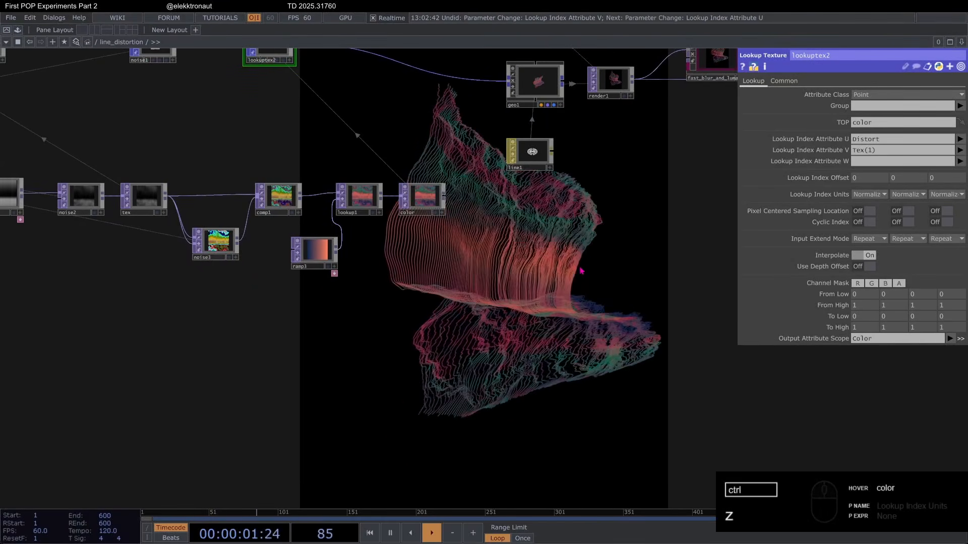
key(ctrl+z)
scroll(408, 272, down, 6)
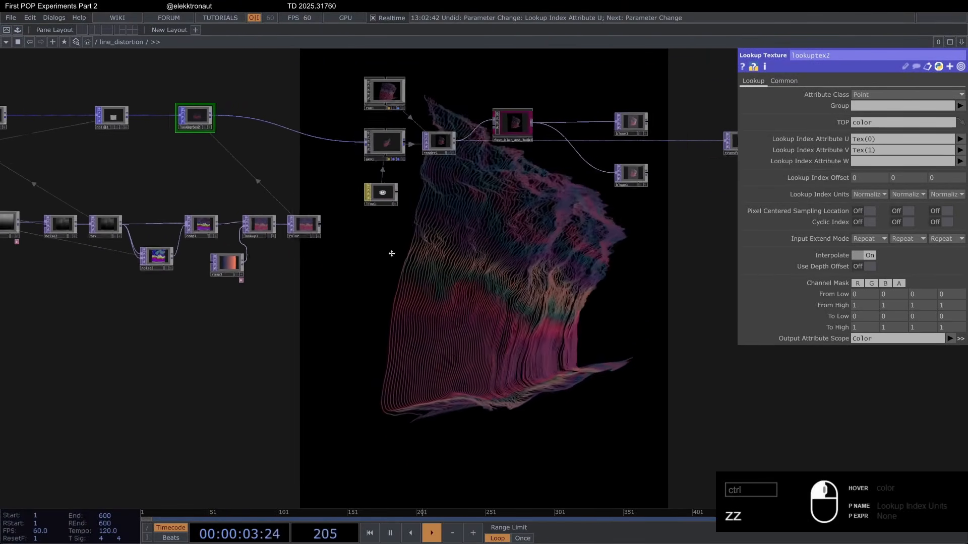
Step: Set line1's Line Near Alpha to 0.812 and review its blending settings
scroll(393, 252, up, 5)
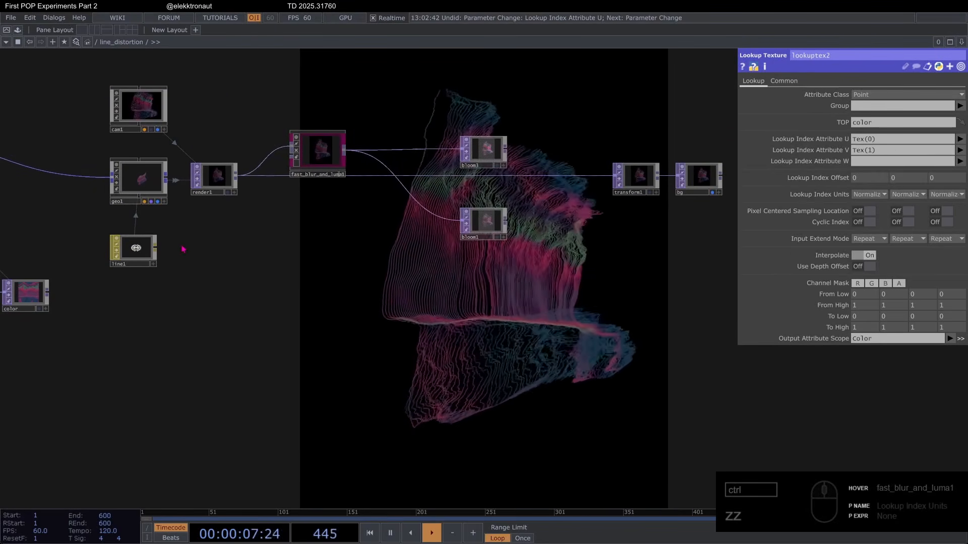
click(154, 258)
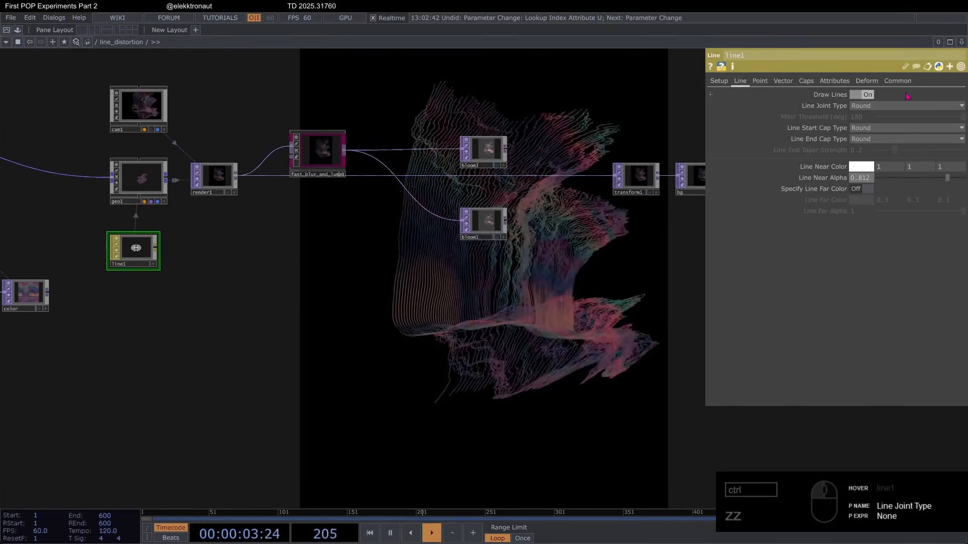
click(898, 81)
click(740, 81)
scroll(328, 147, up, 3)
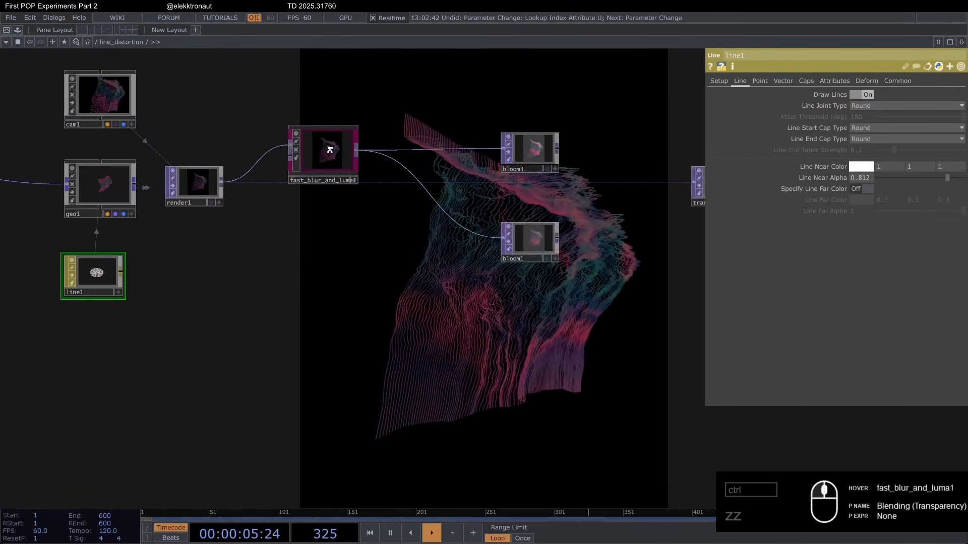
Step: Connect the output of fast_blur_and_luma1 to transform1 in place of the direct render1 connection
click(328, 148)
drag(332, 287, 299, 315)
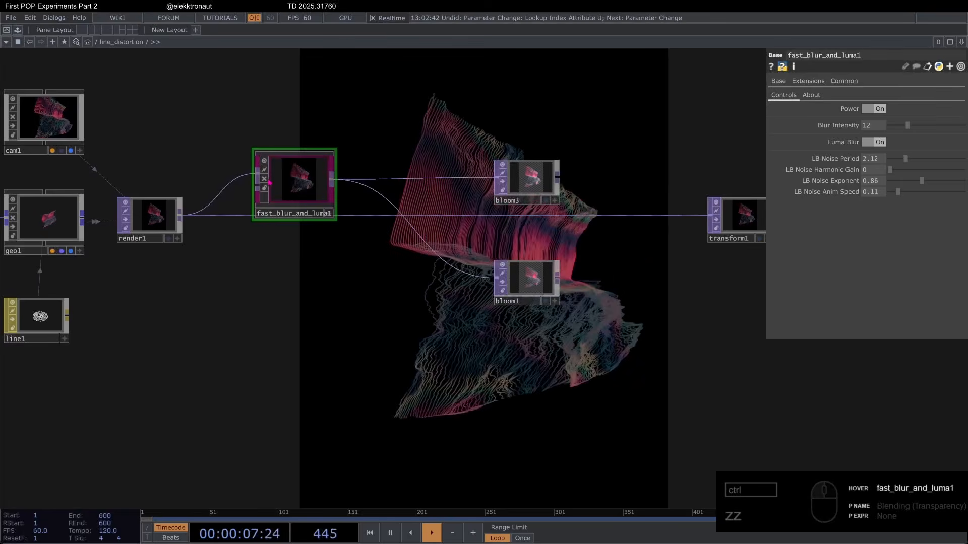
scroll(303, 167, up, 4)
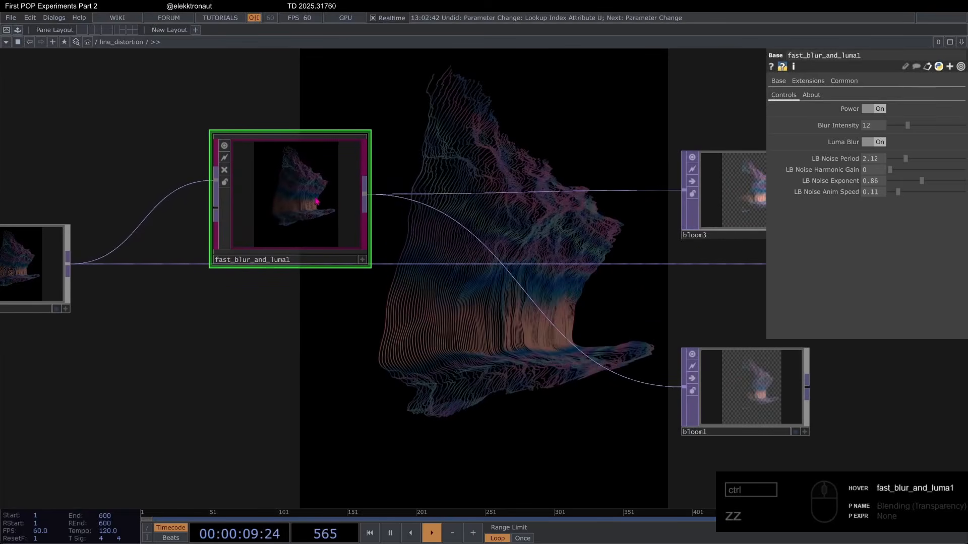
scroll(272, 201, down, 3)
drag(286, 250, 319, 220)
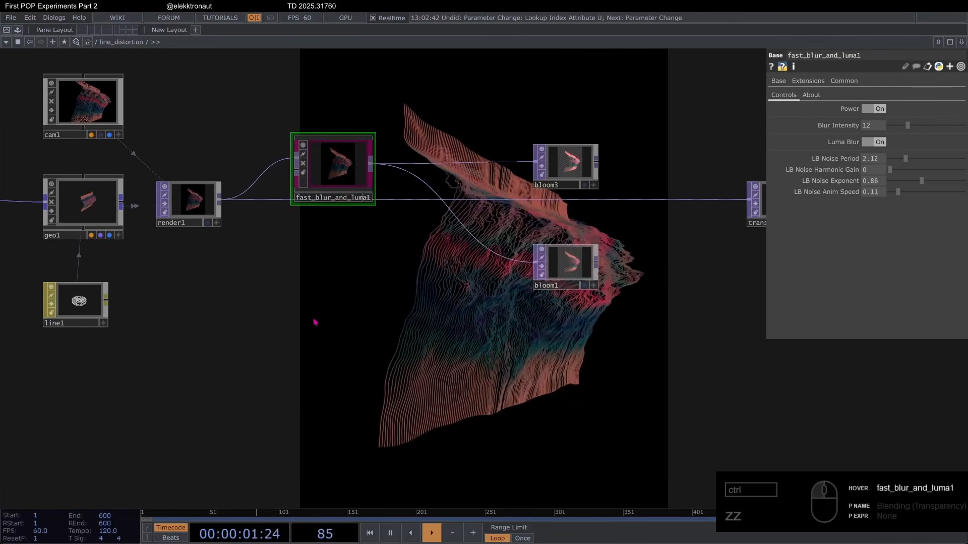
drag(315, 278, 332, 252)
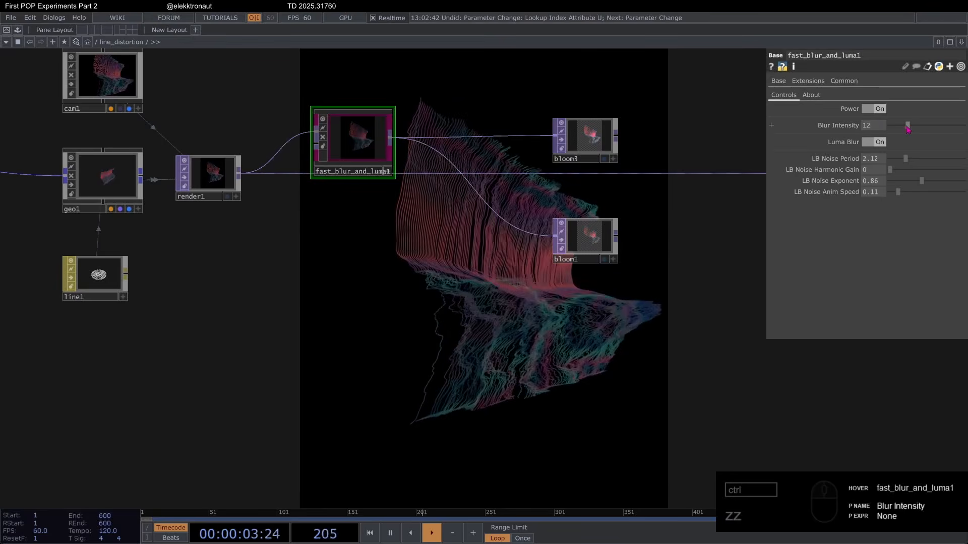
drag(391, 137, 702, 192)
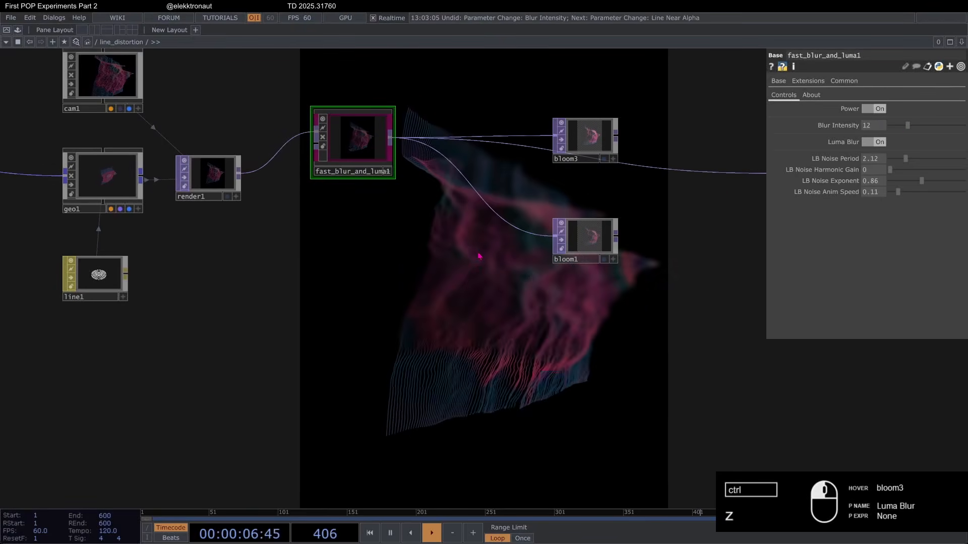
Step: Set the Blur Intensity of fast_blur_and_luma1 to 8 and check the blurred lines
drag(478, 253, 439, 147)
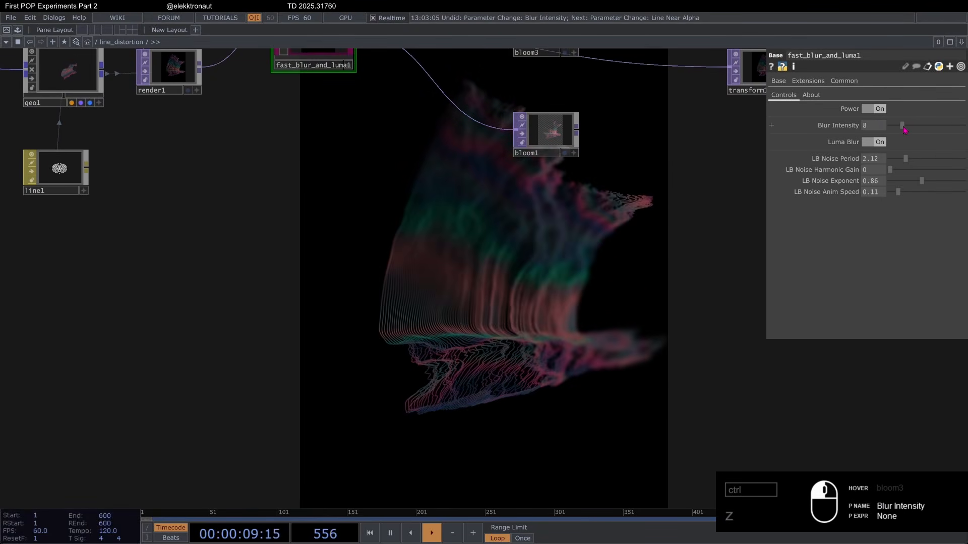
scroll(406, 213, down, 3)
drag(427, 198, 372, 143)
scroll(411, 233, up, 3)
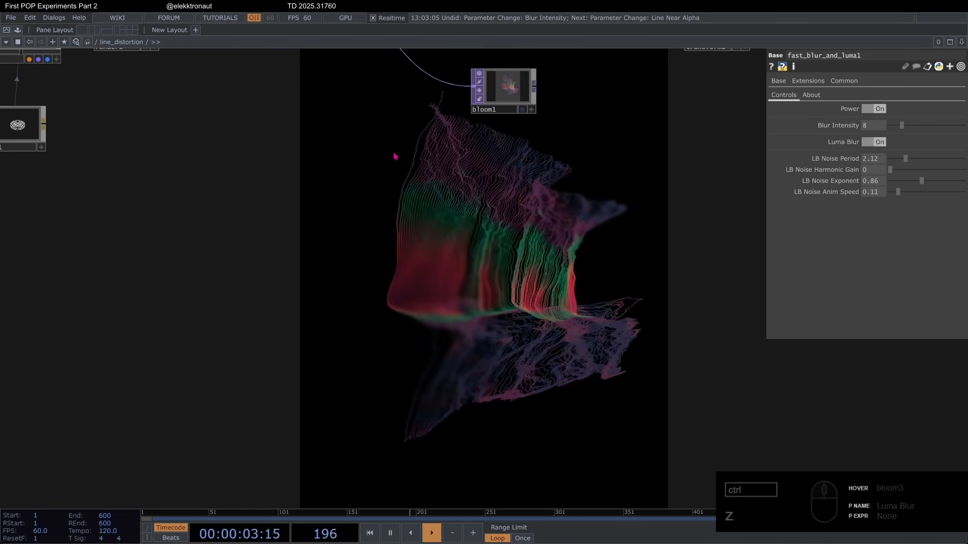
scroll(373, 211, down, 4)
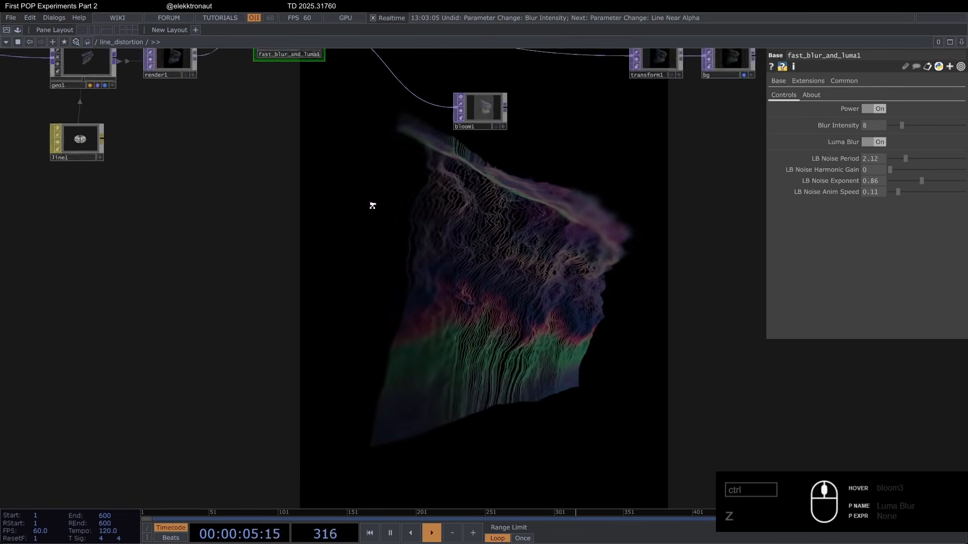
Step: Try a Luma Blur TOP on a separate branch from render1 and delete it again
scroll(339, 132, up, 5)
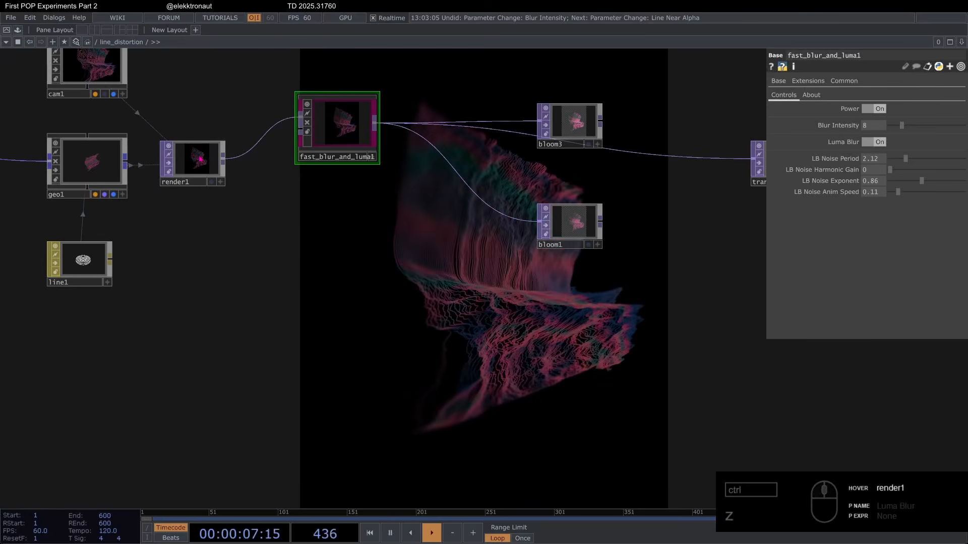
right_click(224, 161)
text(lu)
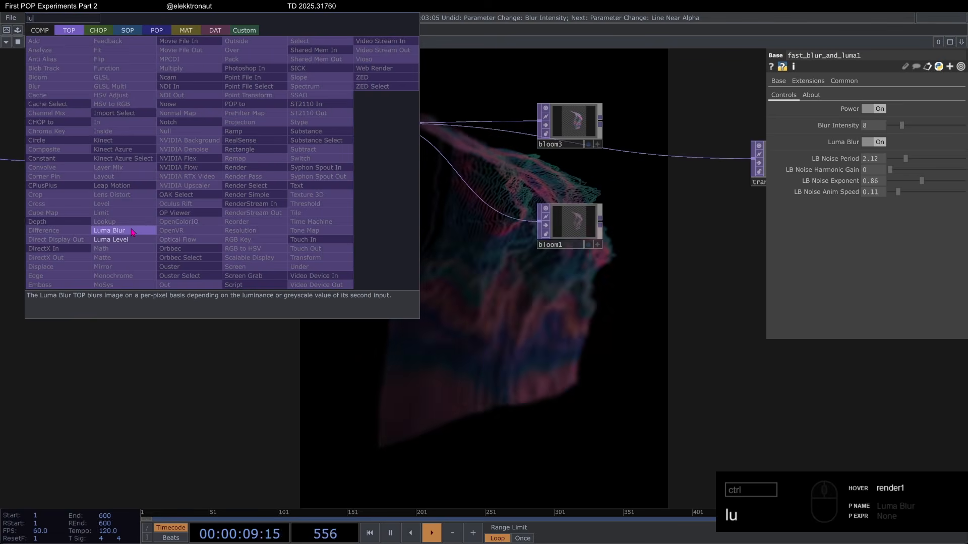
click(107, 224)
click(323, 264)
drag(323, 263, 336, 264)
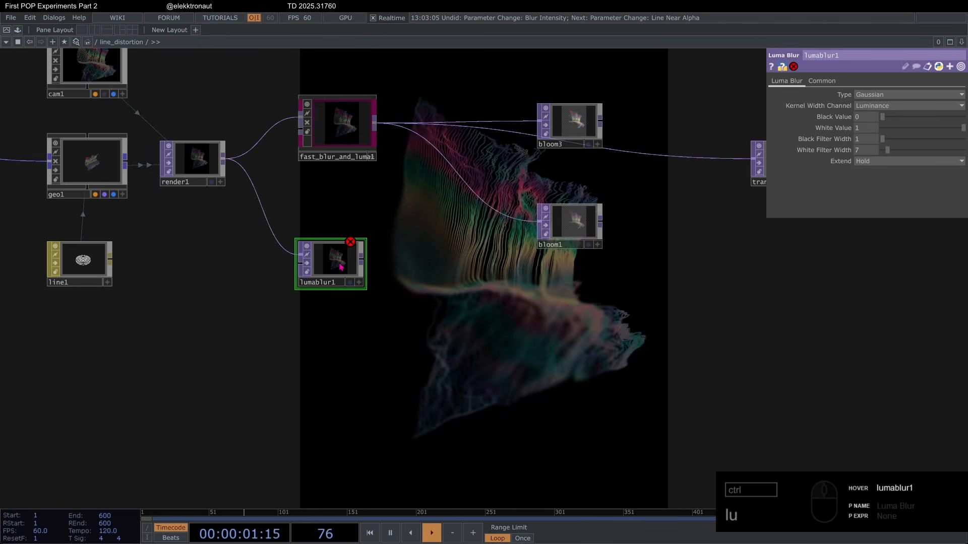
key(Delete)
Step: Connect bloom3's output to transform1 and delete the unused bloom1
drag(437, 262, 355, 271)
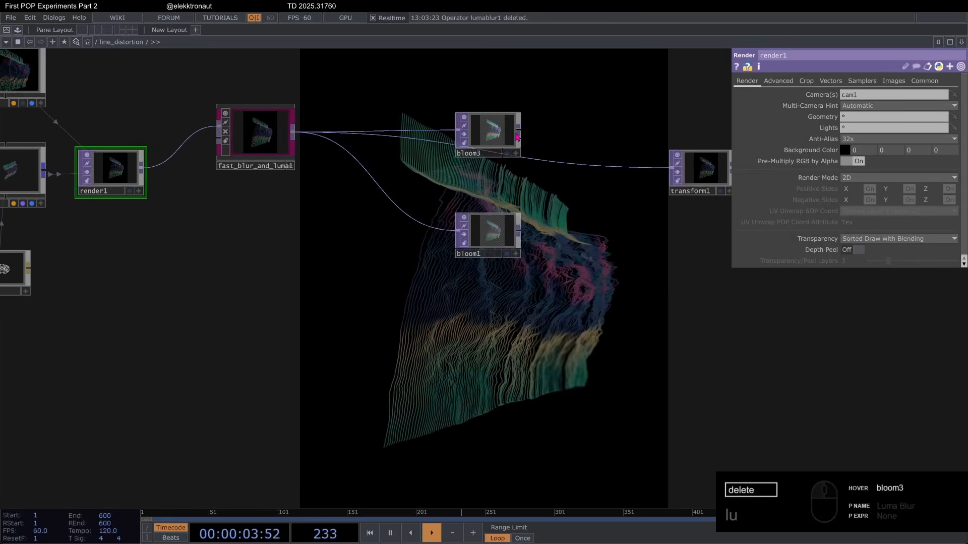
drag(605, 205, 540, 223)
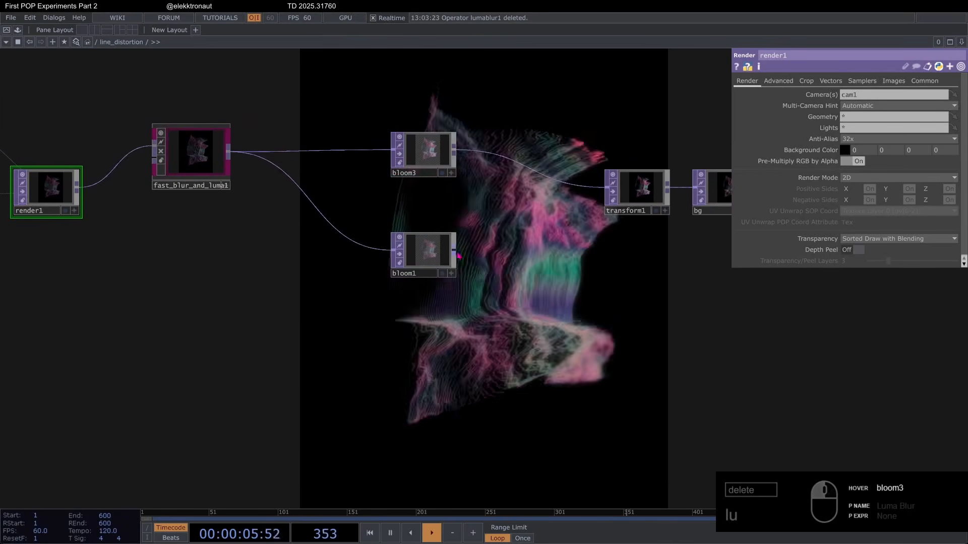
click(422, 253)
key(Delete)
Step: Try a Pre-Black Level of 0.199 and an Input Image of 1 on bloom3, and undo both changes
click(428, 153)
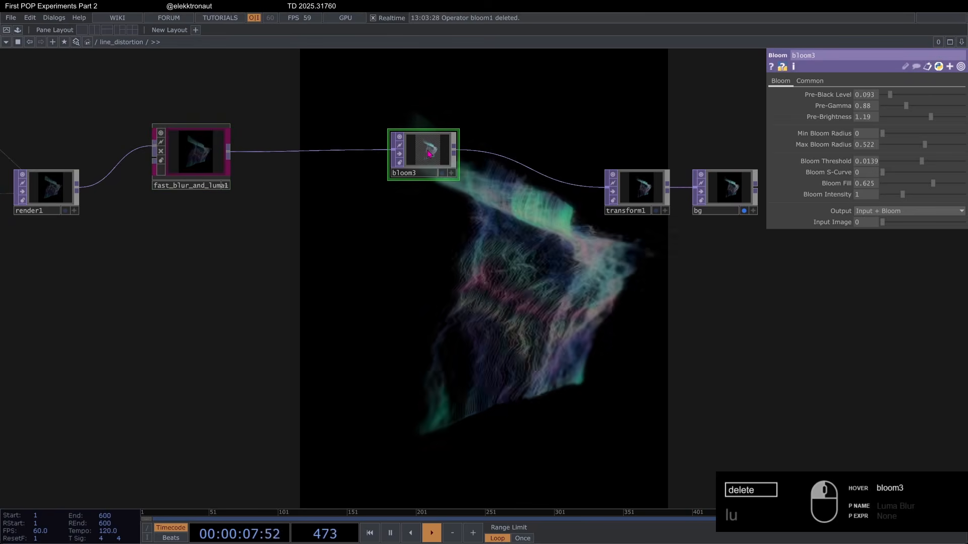
drag(511, 286, 551, 261)
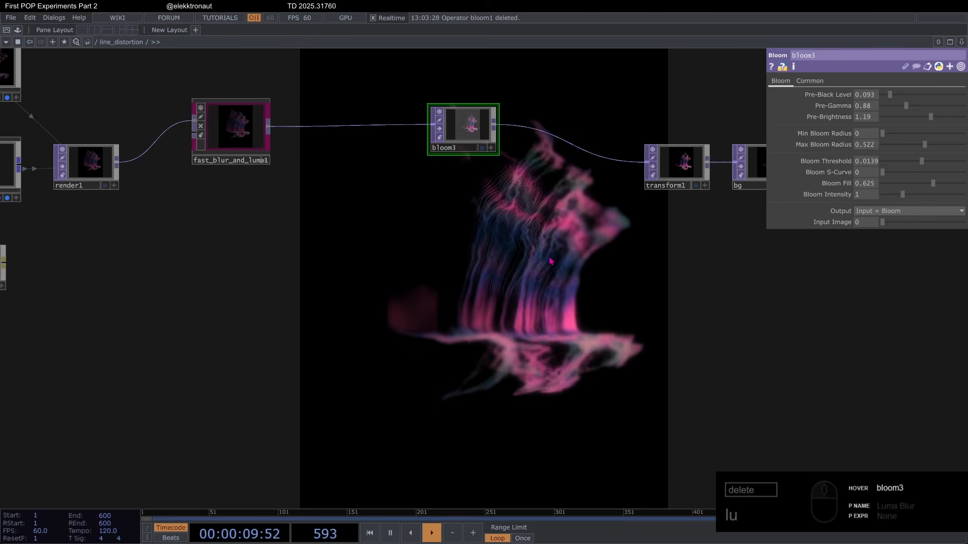
scroll(443, 133, up, 4)
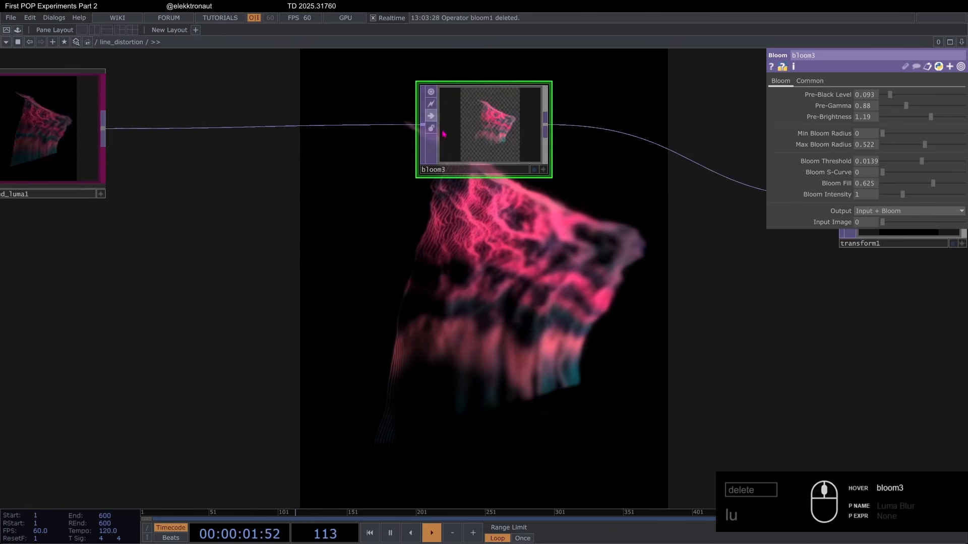
scroll(442, 133, down, 4)
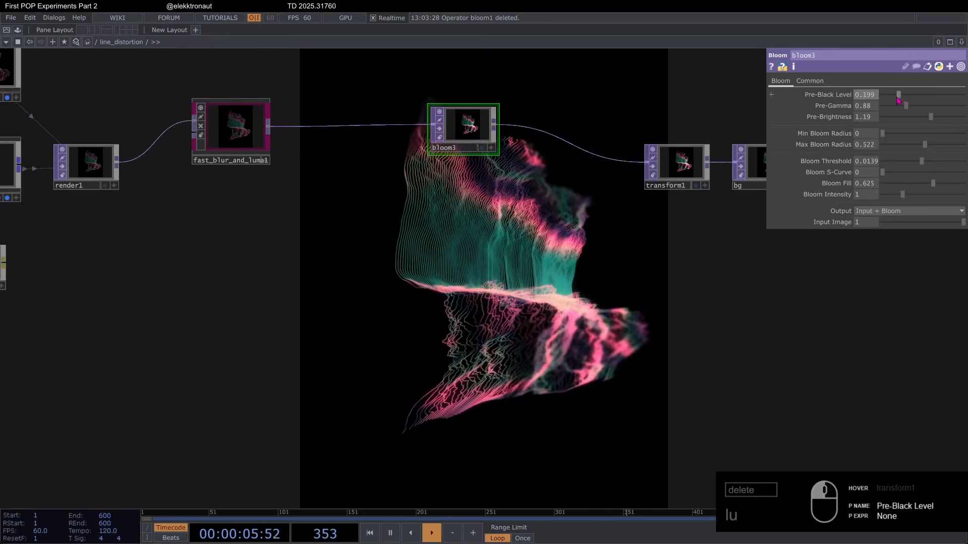
key(ctrl+z)
key(ctrl+z)
Step: Add a second Bloom TOP branching from fast_blur_and_luma1 below bloom3 and connect its output to transform1
click(269, 132)
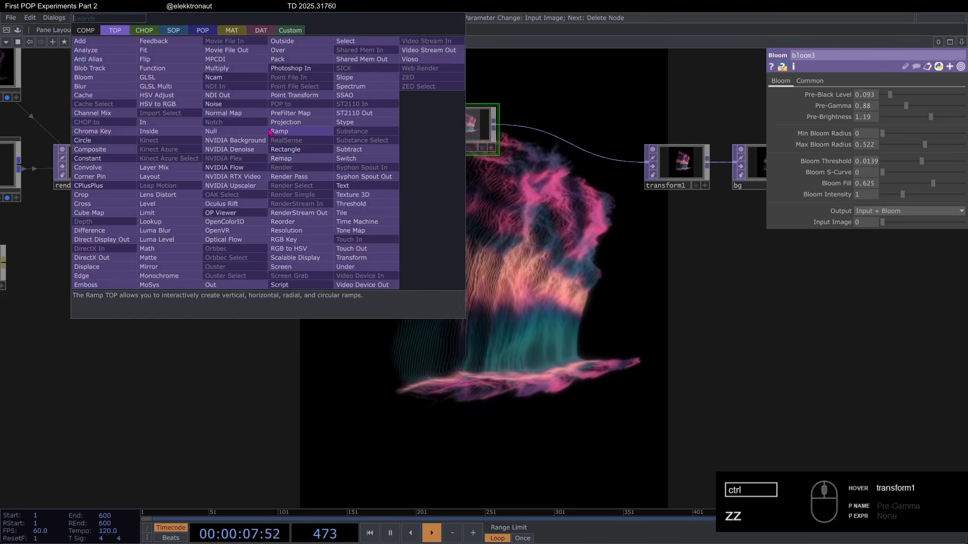
text(blo)
click(101, 78)
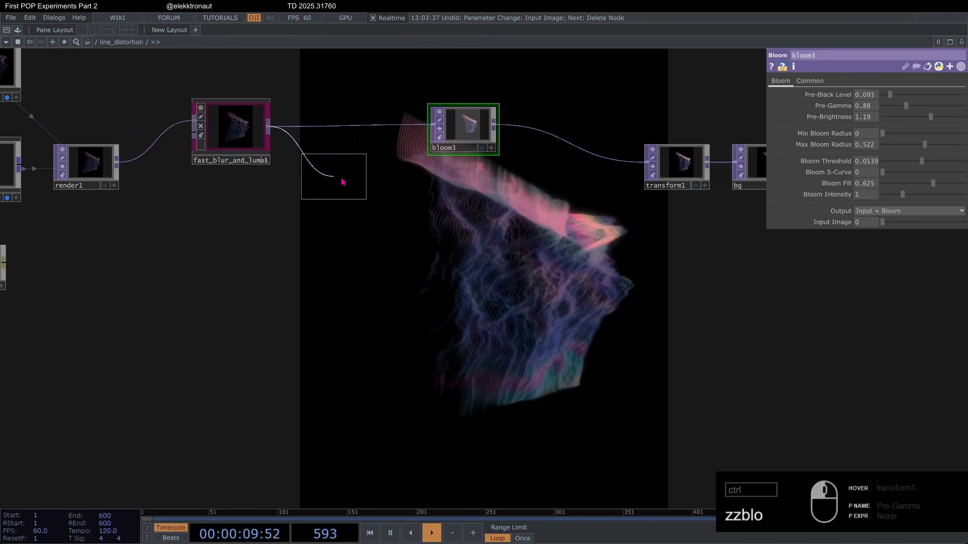
click(462, 210)
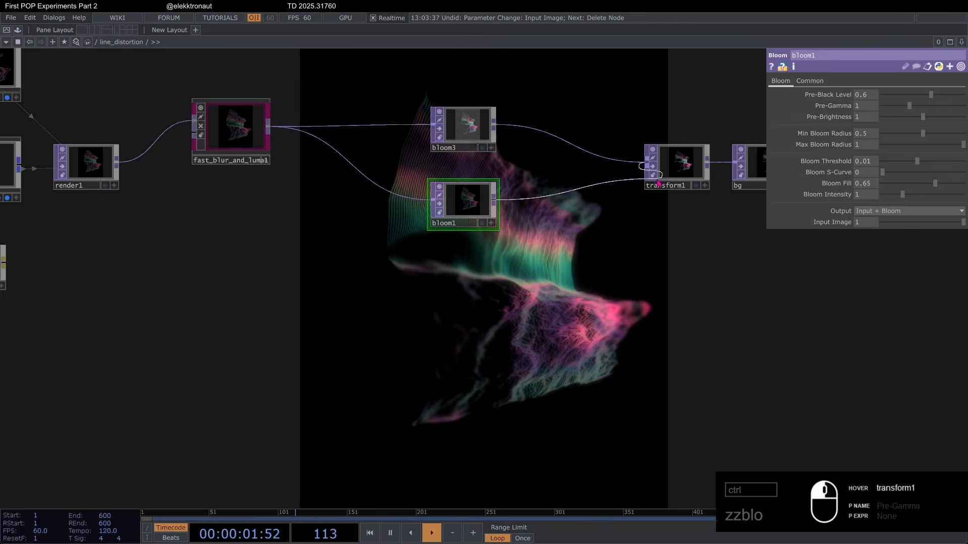
Step: Set bloom1's Pre-Black Level to 0.177, Min Bloom Radius to 0, Bloom Fill to 0.702 and Input Image to 0
drag(457, 238, 302, 155)
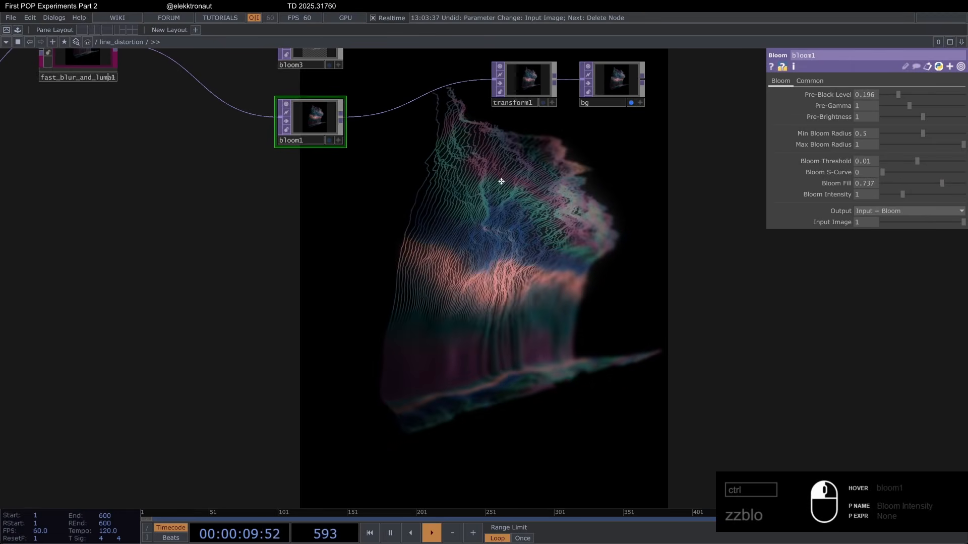
drag(460, 166, 499, 176)
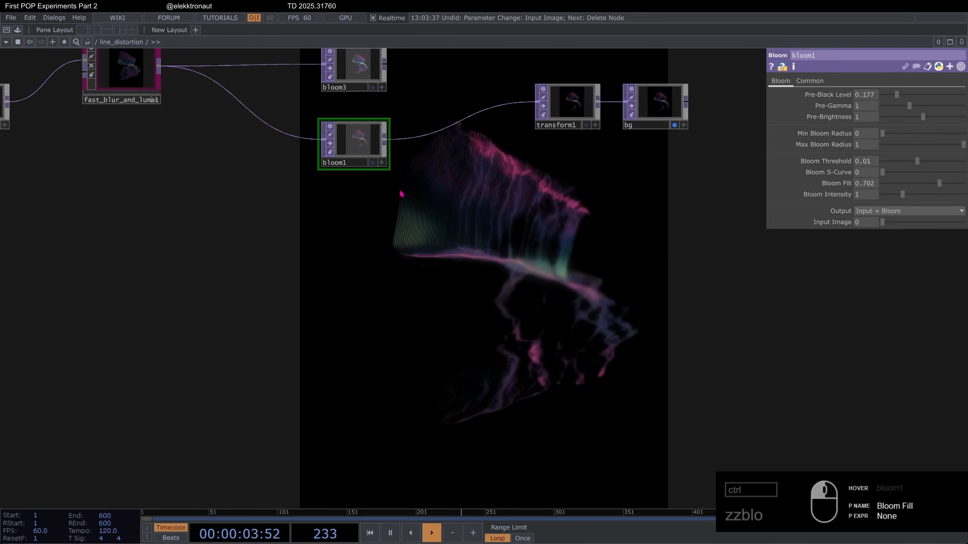
scroll(134, 146, up, 5)
scroll(183, 133, down, 5)
drag(241, 176, 153, 128)
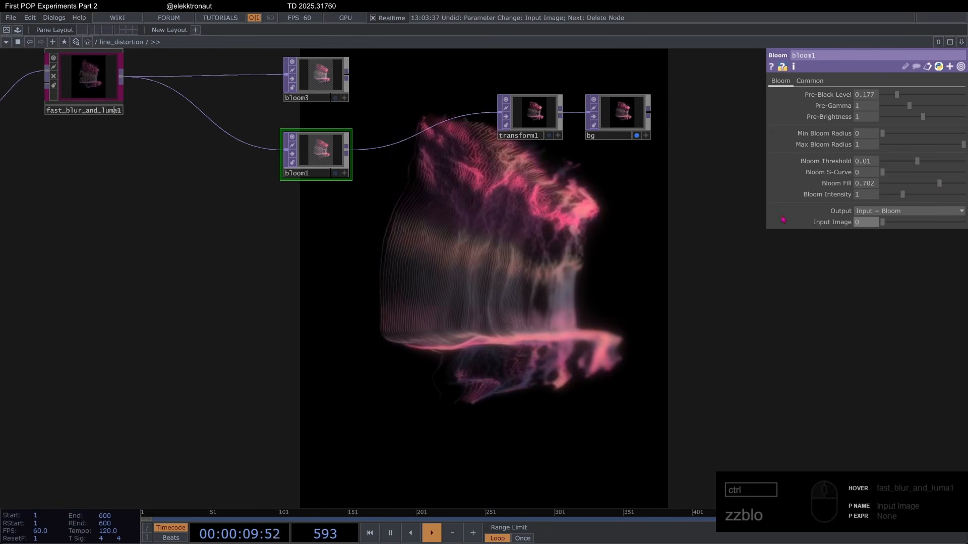
Step: Try the Bloom-only Output option on bloom1 and undo it
click(882, 211)
click(882, 245)
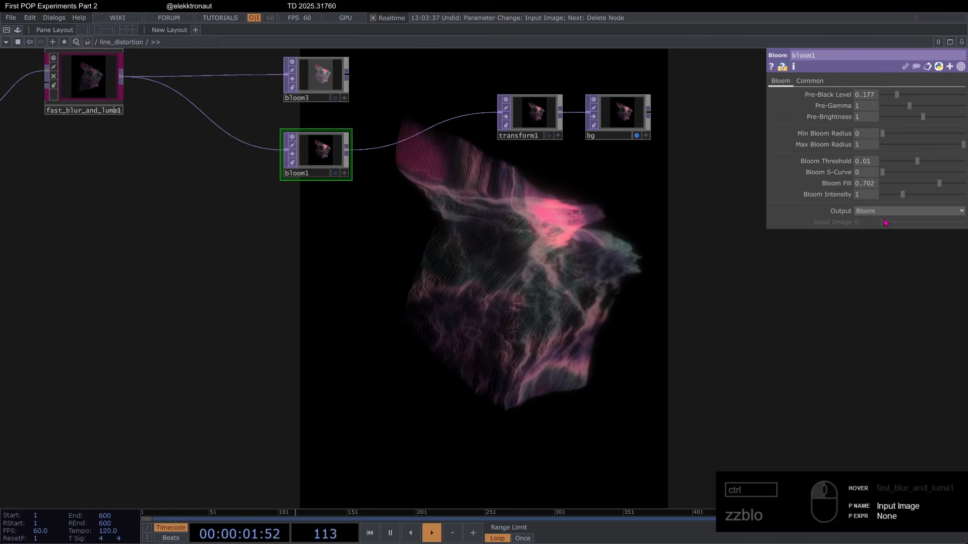
key(ctrl+z)
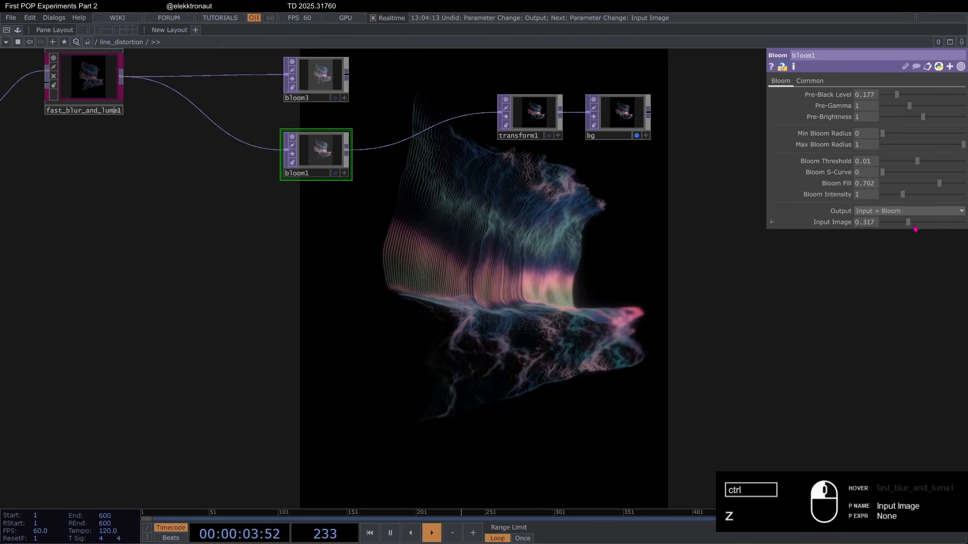
Step: Set bloom1's Input Image to 0.18 and its Pre-Black Level to 0.199
drag(942, 231, 895, 238)
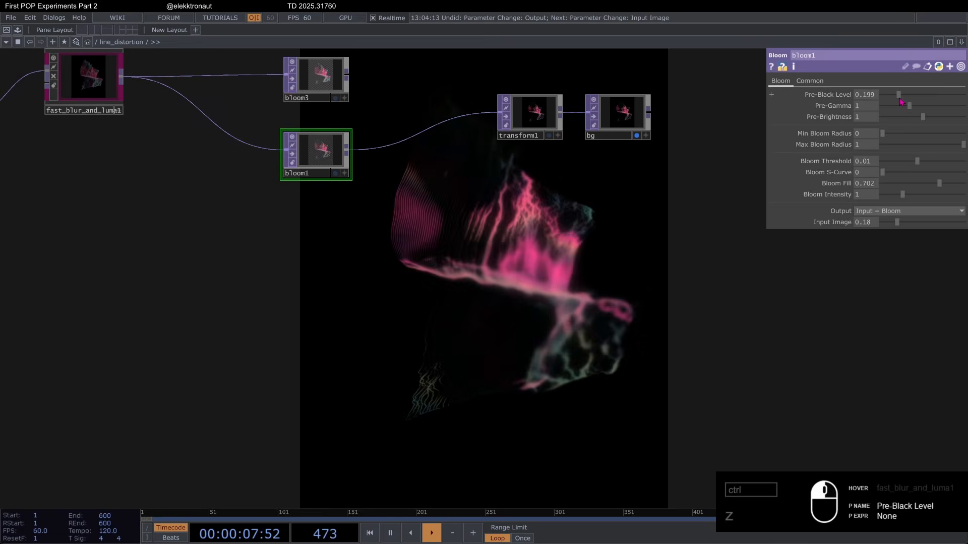
drag(480, 256, 481, 278)
Step: Compare the image with and without bloom by wiring fast_blur_and_luma1 directly to transform1, and restore the bloom1 connection
drag(472, 147, 499, 135)
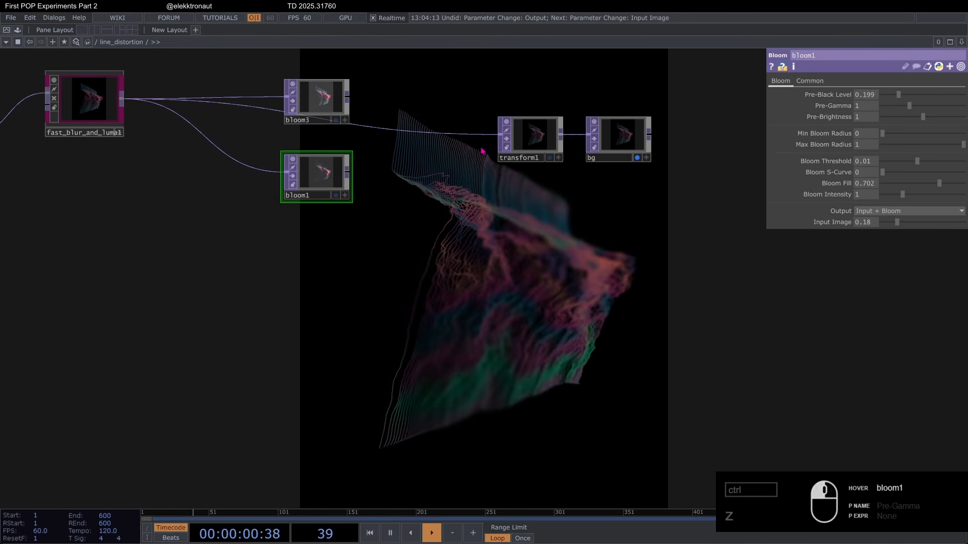
key(ctrl+z)
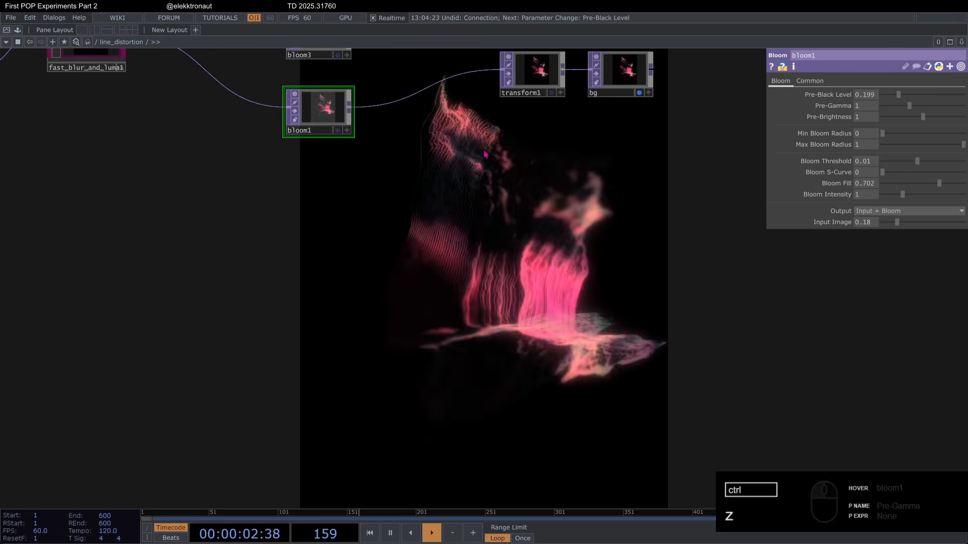
key(ctrl+y)
key(ctrl+z)
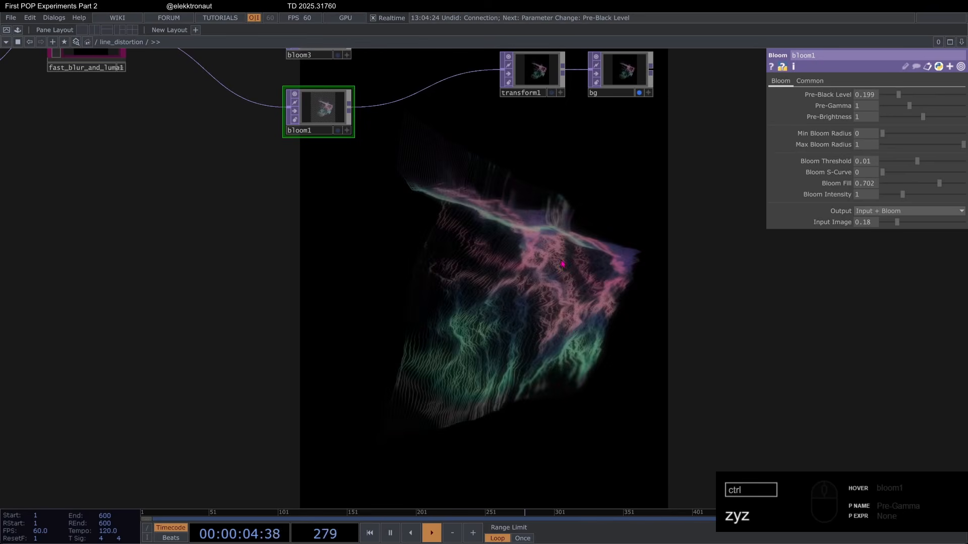
key(ctrl+y)
key(ctrl+z)
Step: Raise the Output Volume of audio_lab to 0.517 to hear the track with the visuals
scroll(563, 251, down, 10)
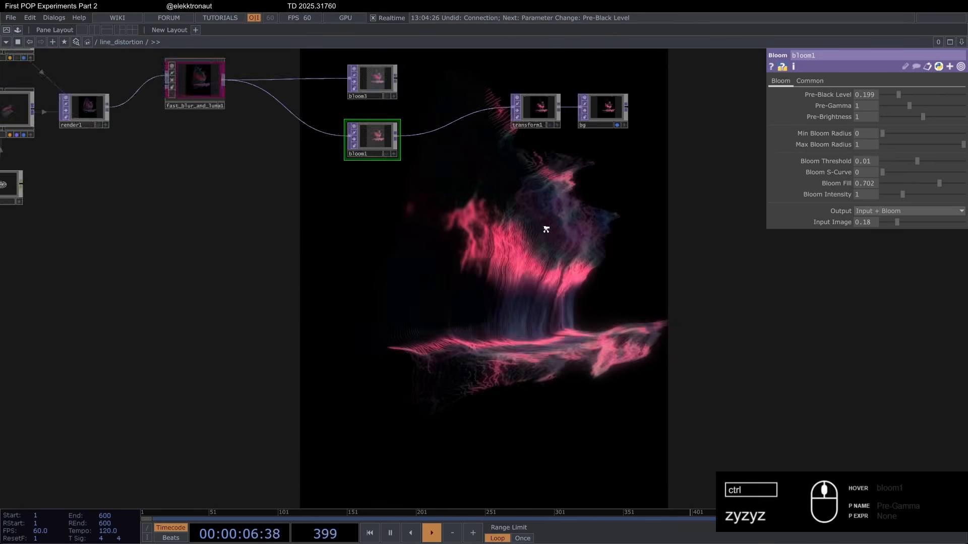
click(58, 239)
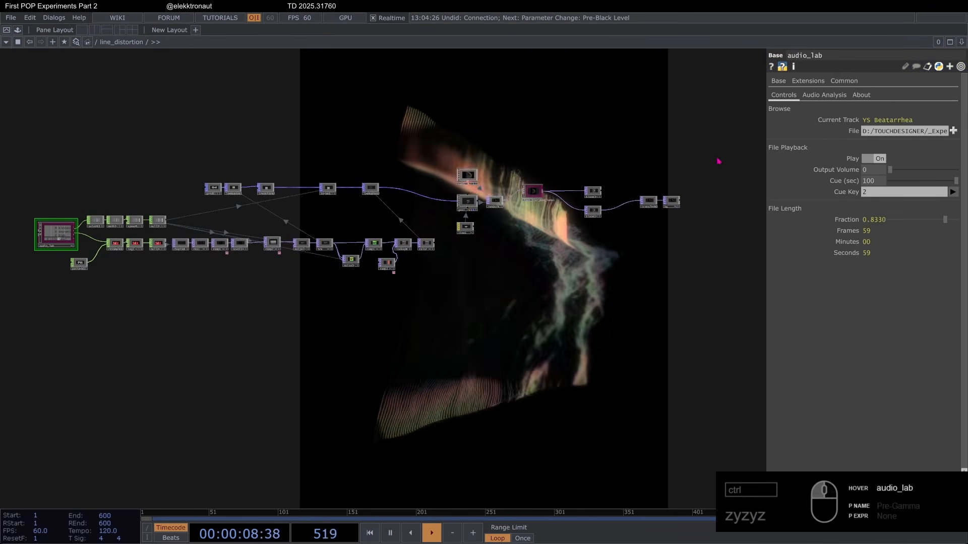
drag(582, 256, 624, 196)
scroll(516, 229, up, 3)
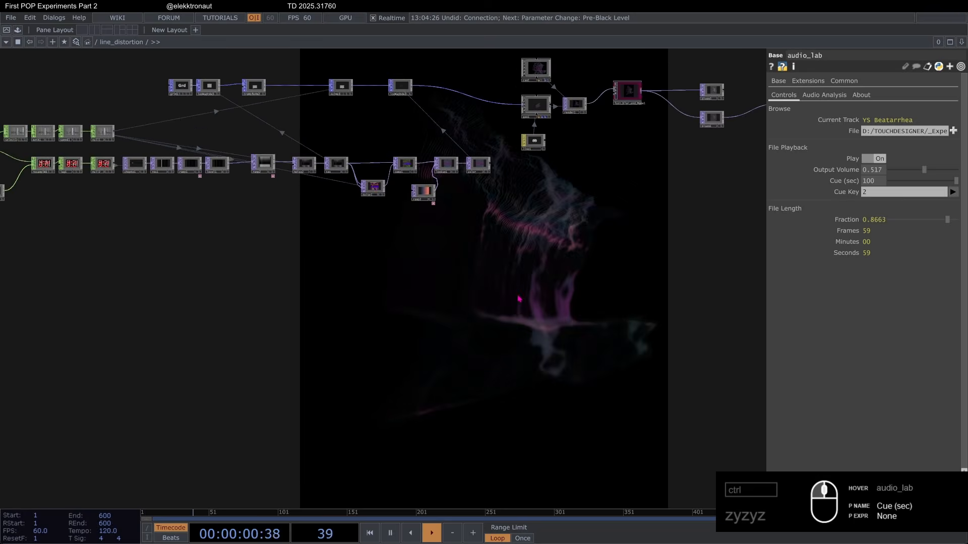
Step: Set both Lookup Index Attribute U and V of lookuptex2 to Distort
drag(519, 224, 444, 237)
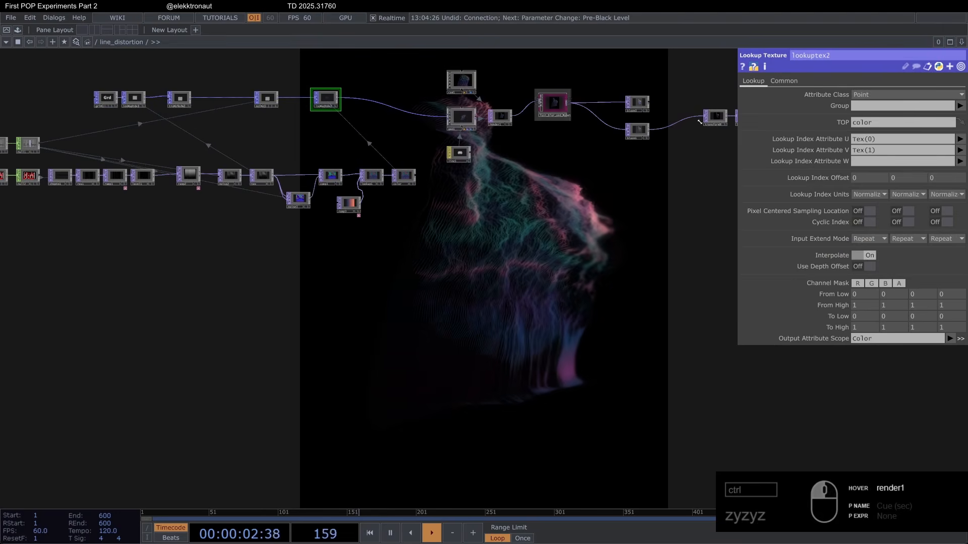
click(325, 99)
click(960, 138)
click(952, 180)
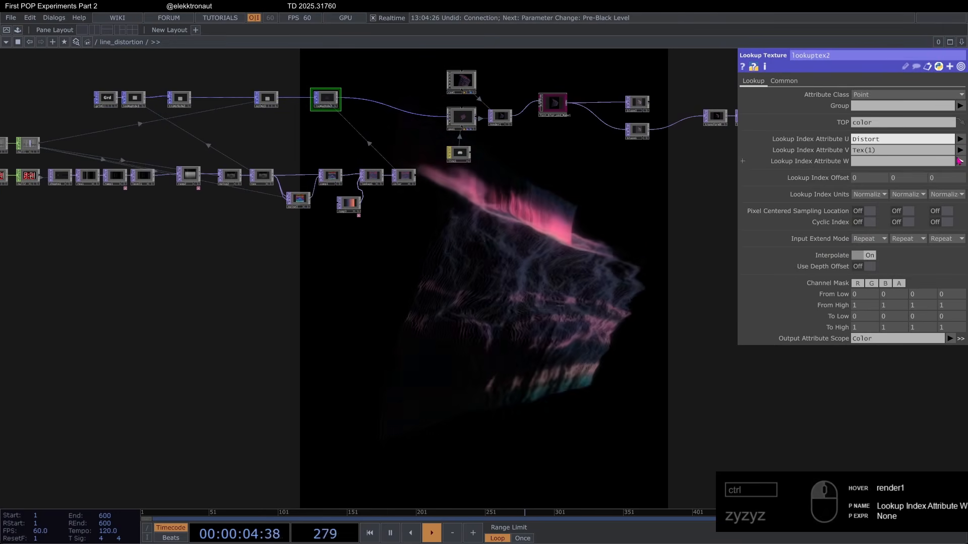
click(960, 149)
click(952, 191)
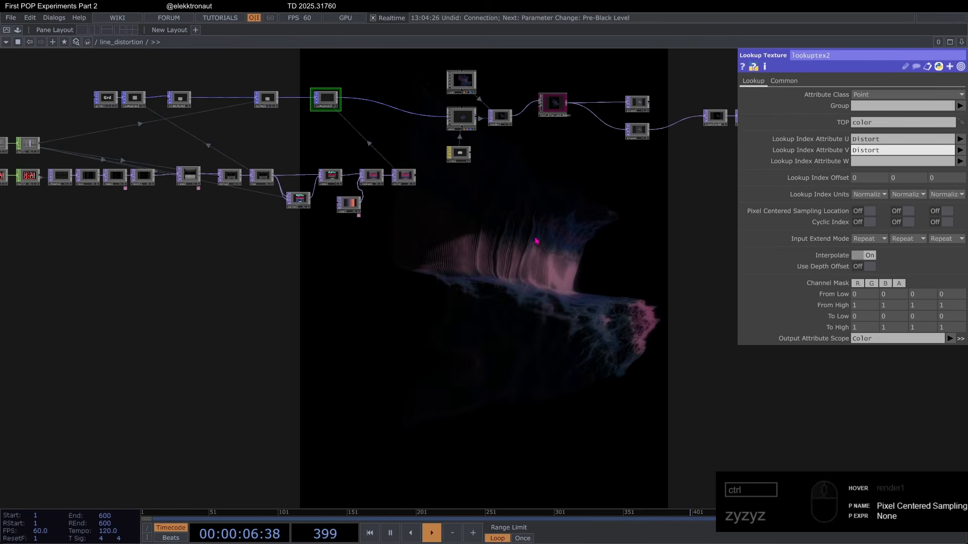
Step: Examine the whole line_distortion network and how the recolored lines respond to the music
drag(396, 256, 422, 230)
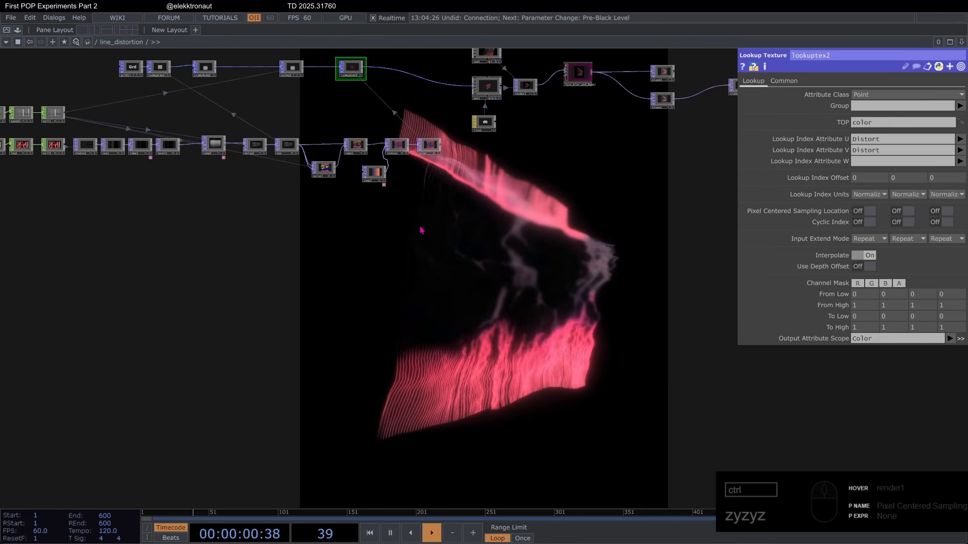
drag(435, 256, 542, 319)
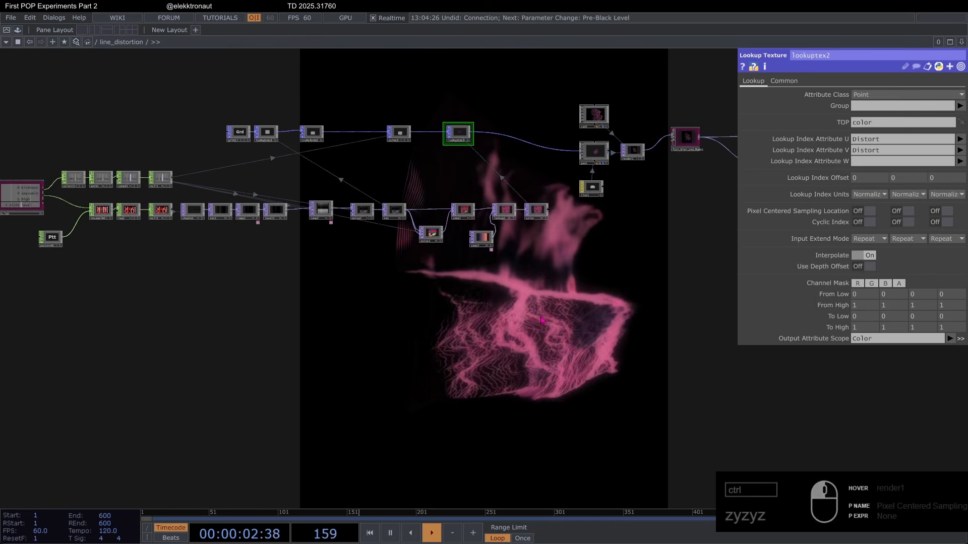
scroll(351, 108, up, 5)
drag(589, 110, 380, 142)
scroll(379, 145, down, 5)
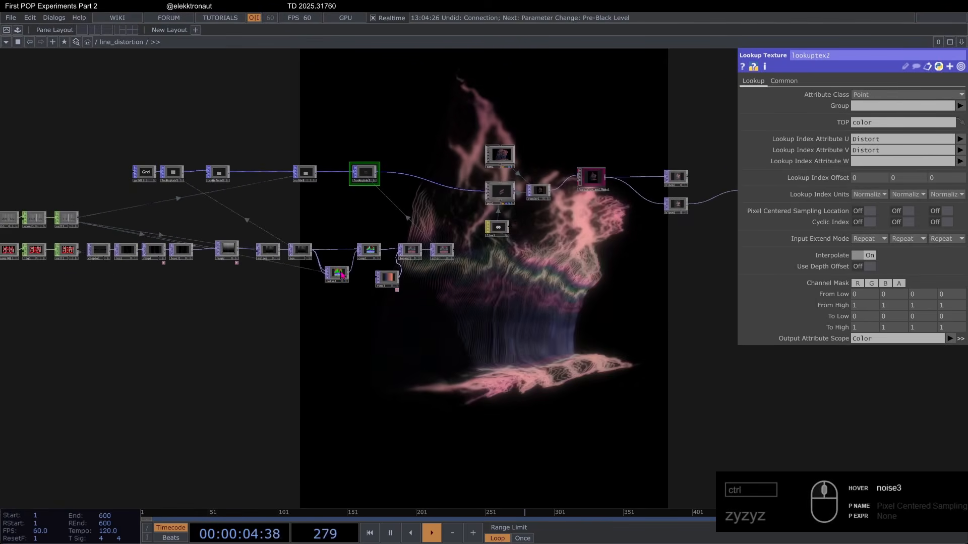
scroll(233, 201, up, 3)
drag(476, 345, 342, 291)
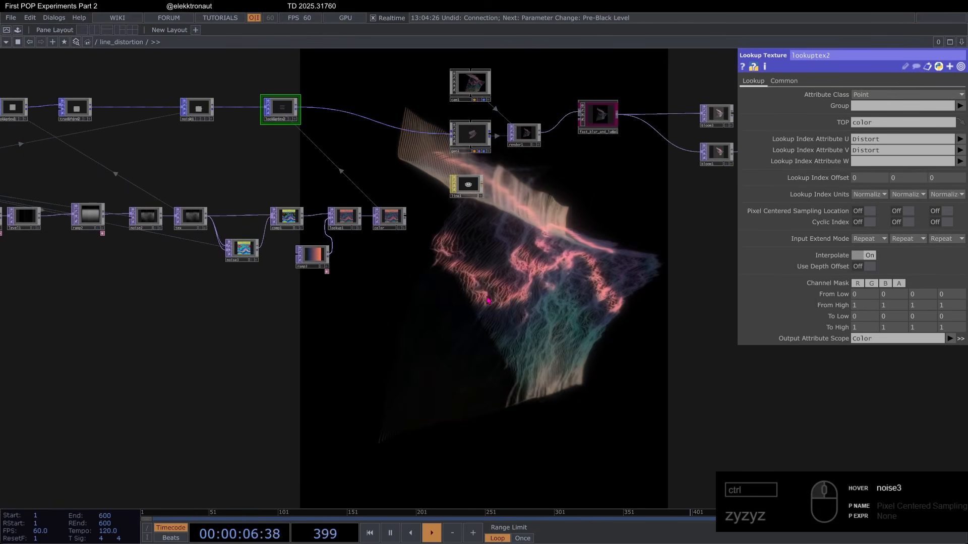
scroll(488, 301, down, 3)
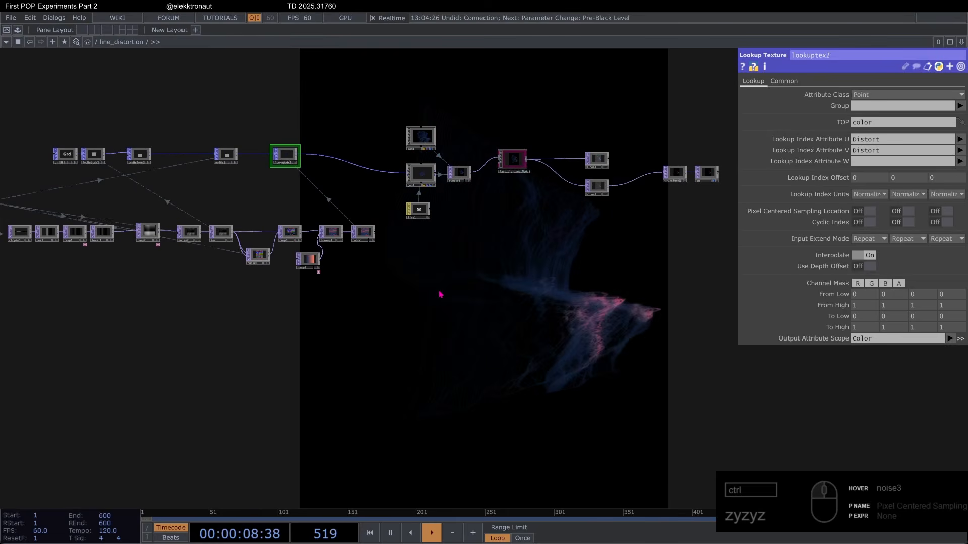
Step: Set the Output Volume of audio_lab to 0
drag(36, 270, 240, 282)
click(49, 232)
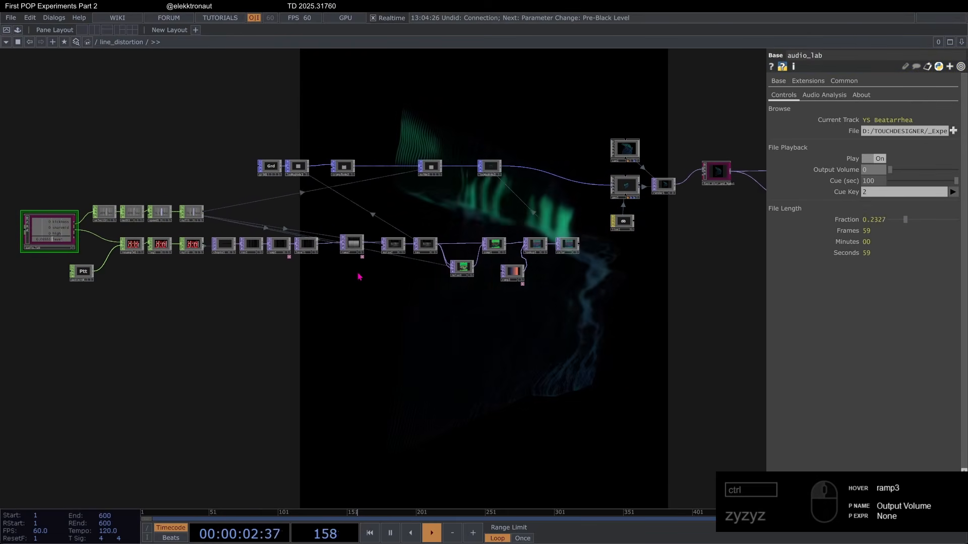
Step: Open the interactive_particles network, preview its output in perform mode, and return to the editor
scroll(358, 276, down, 5)
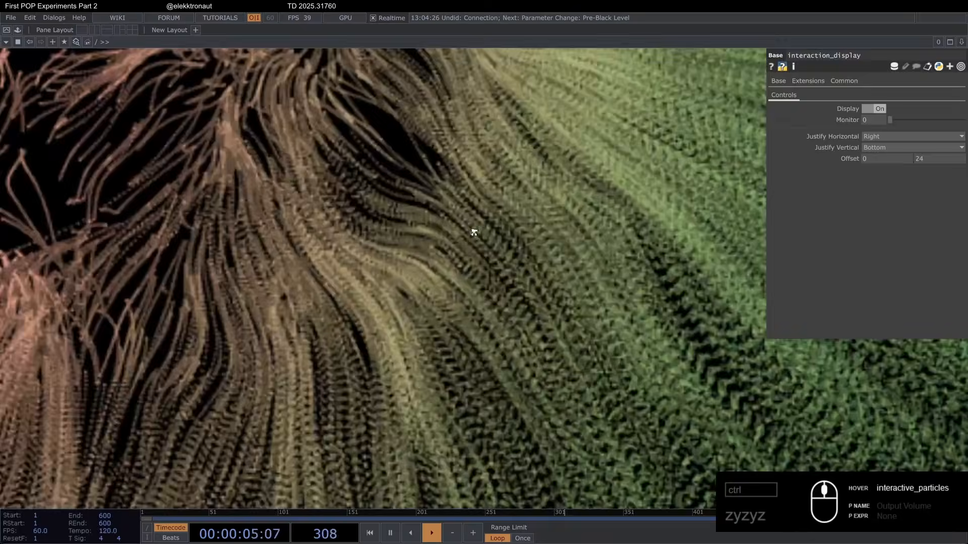
scroll(473, 232, up, 3)
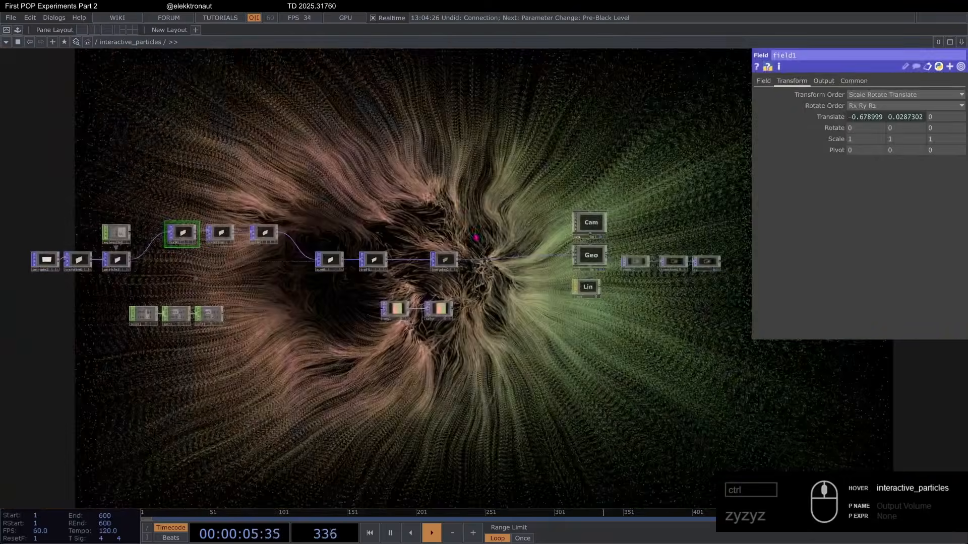
key(F1)
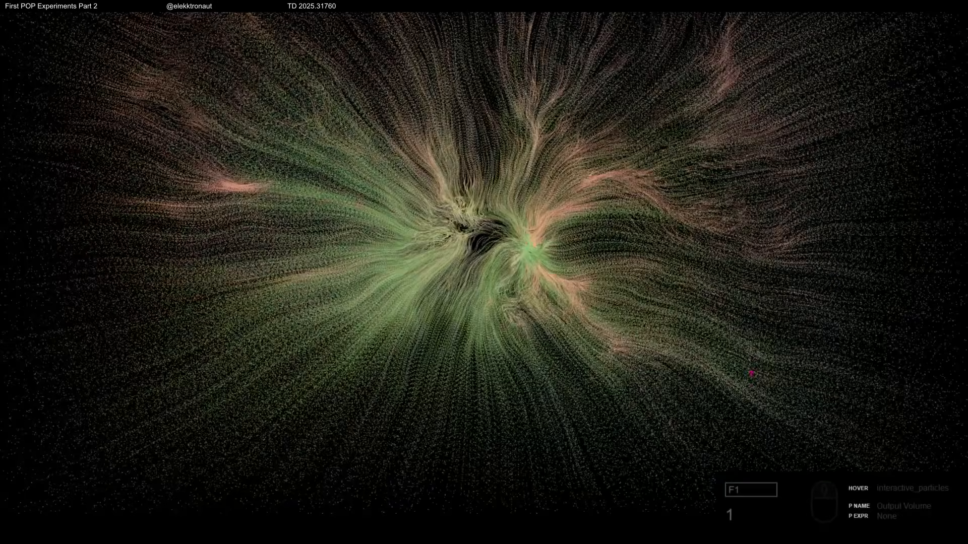
key(Escape)
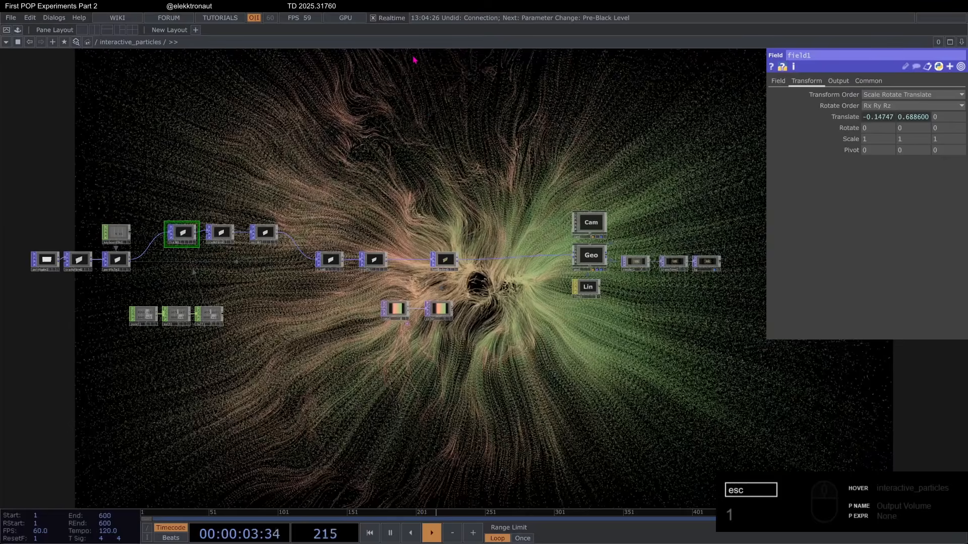
Step: Delete the existing particle operators, keeping only the camera, geometry, light, render, transform and bg nodes
drag(247, 178, 265, 177)
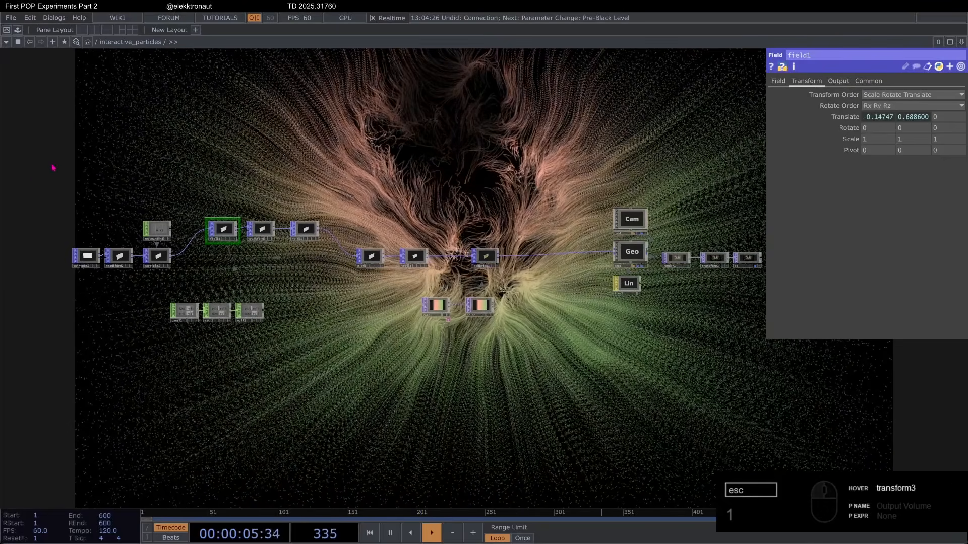
right_drag(51, 163, 494, 339)
key(Delete)
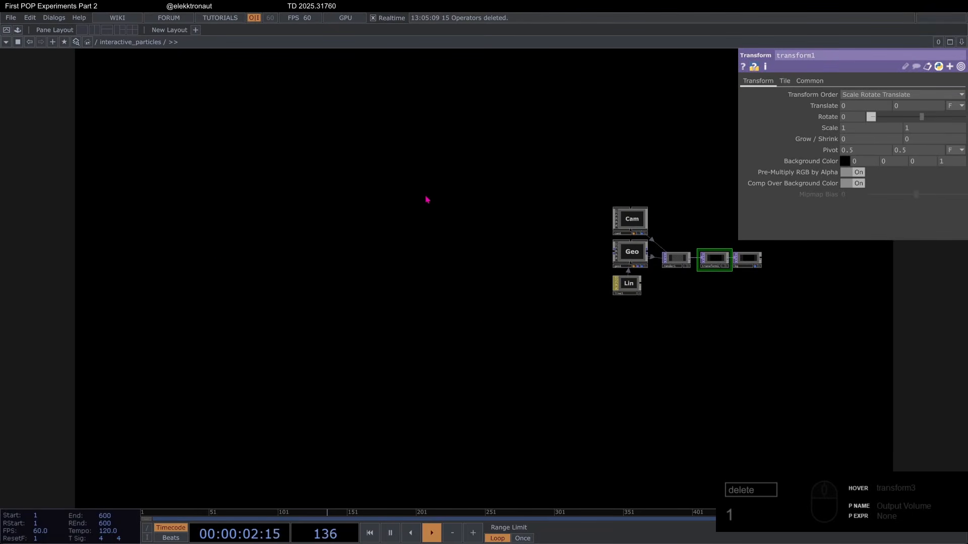
Step: Add a Point Generator POP in the empty area far from the camera and geometry nodes
key(Tab)
text(poi)
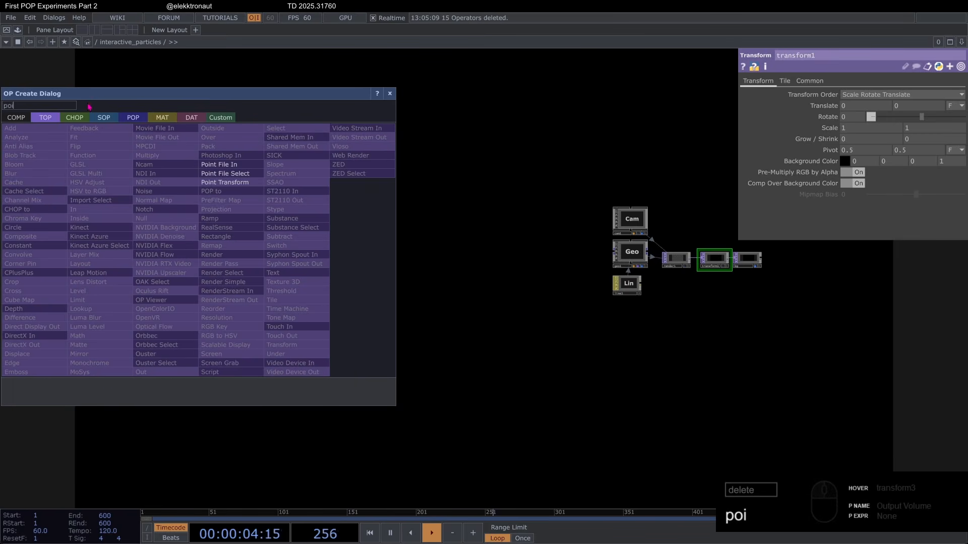
click(123, 120)
click(143, 218)
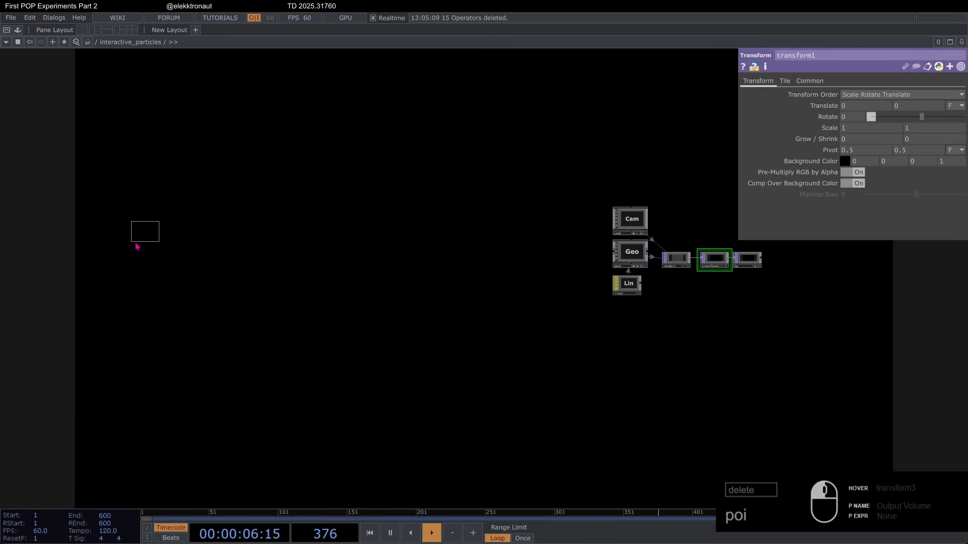
click(135, 245)
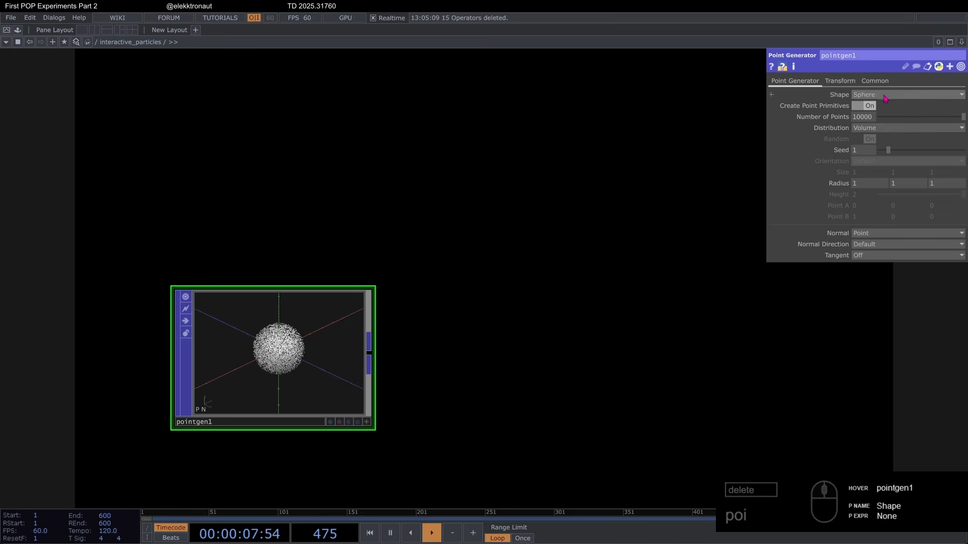
Step: Set the point generator's Shape to Rectangle and its horizontal Size to 1.77
click(886, 98)
click(870, 154)
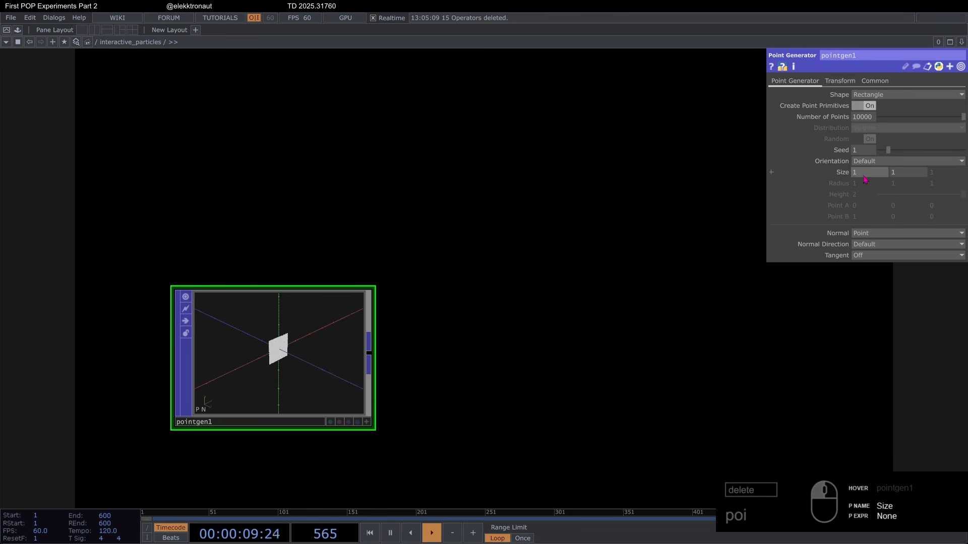
click(871, 176)
text(1.77)
key(Return)
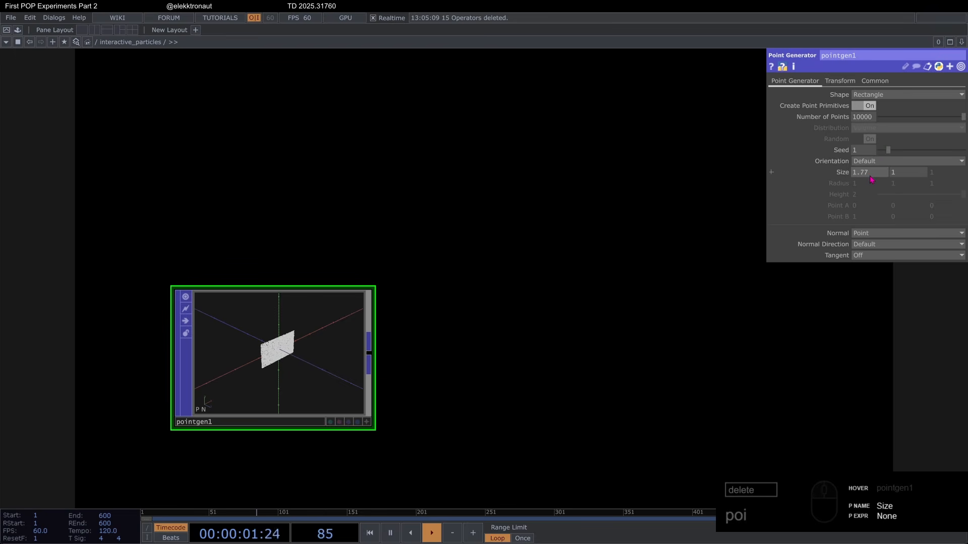
Step: Append a Transform POP after pointgen1, set its Uniform Scale to 2 and align it with the chain
scroll(267, 304, down, 3)
drag(259, 244, 229, 189)
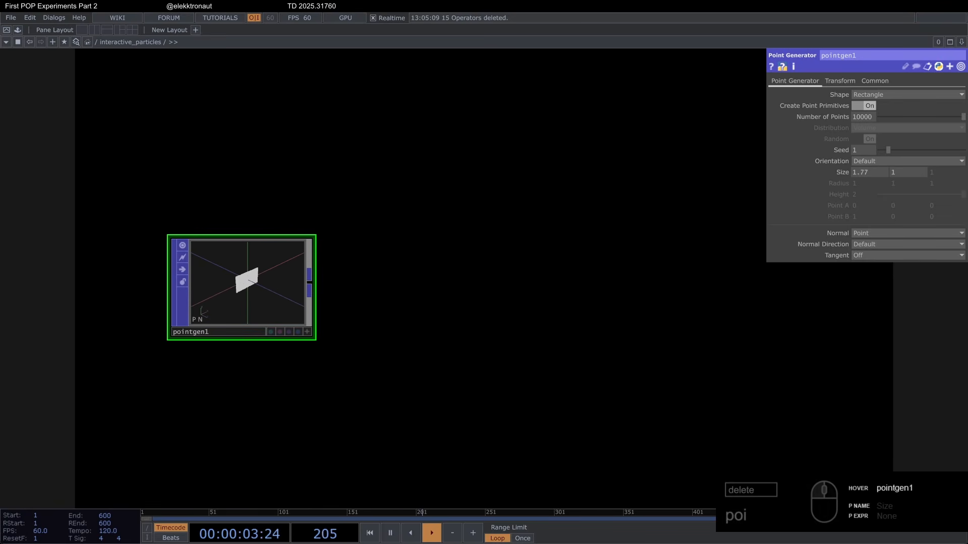
right_click(312, 271)
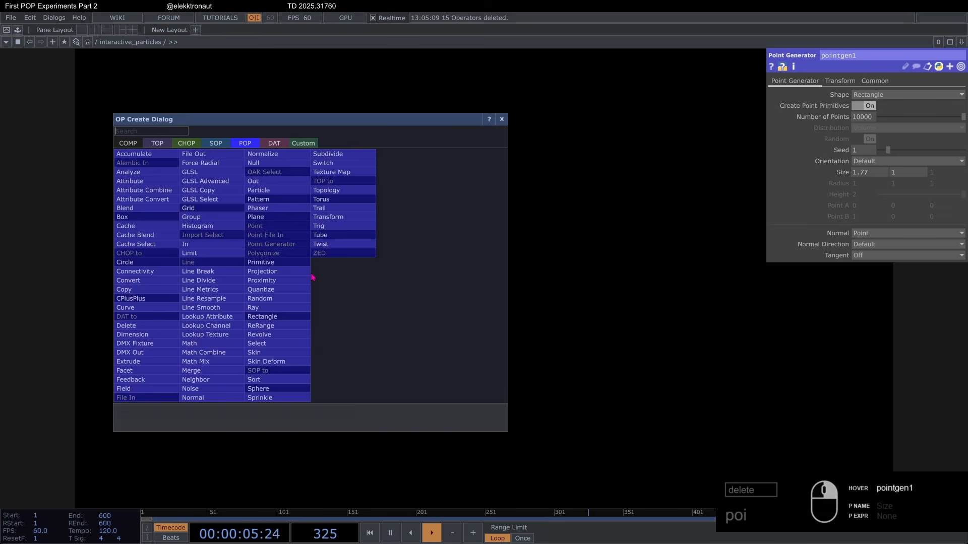
text(tr)
click(344, 221)
click(405, 264)
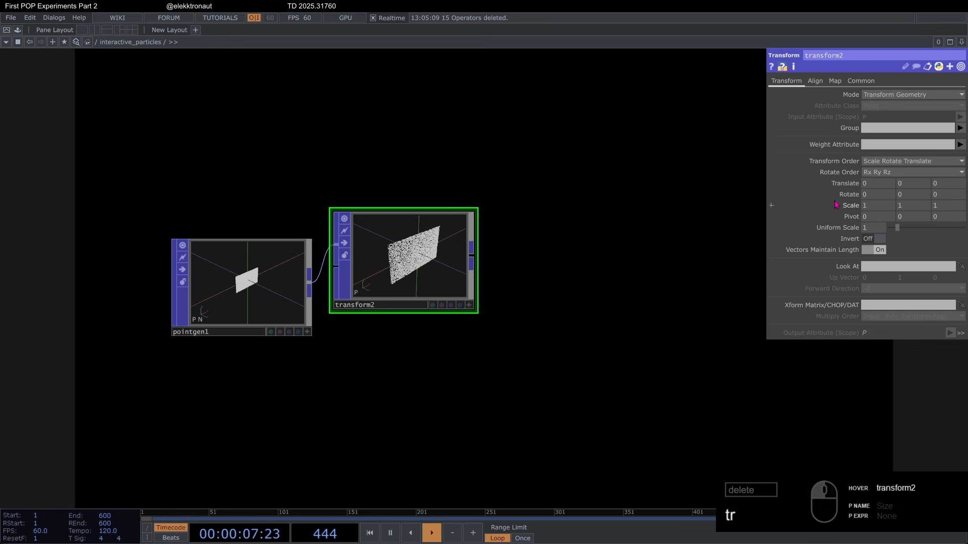
drag(876, 230, 555, 227)
drag(436, 227, 433, 255)
Step: Append a Particle POP to transform2's output
right_drag(165, 182, 421, 274)
drag(414, 249, 251, 244)
right_click(314, 282)
text(part)
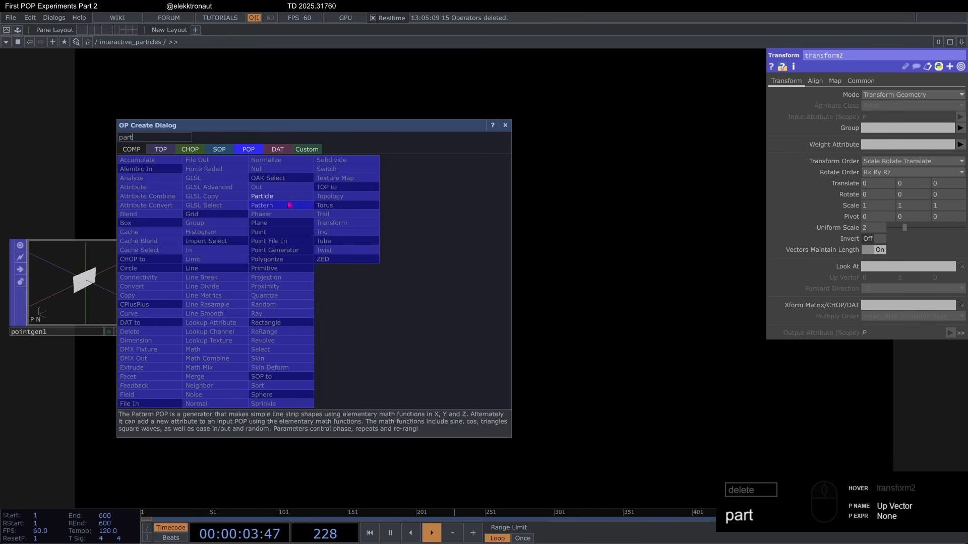
key(Return)
click(433, 295)
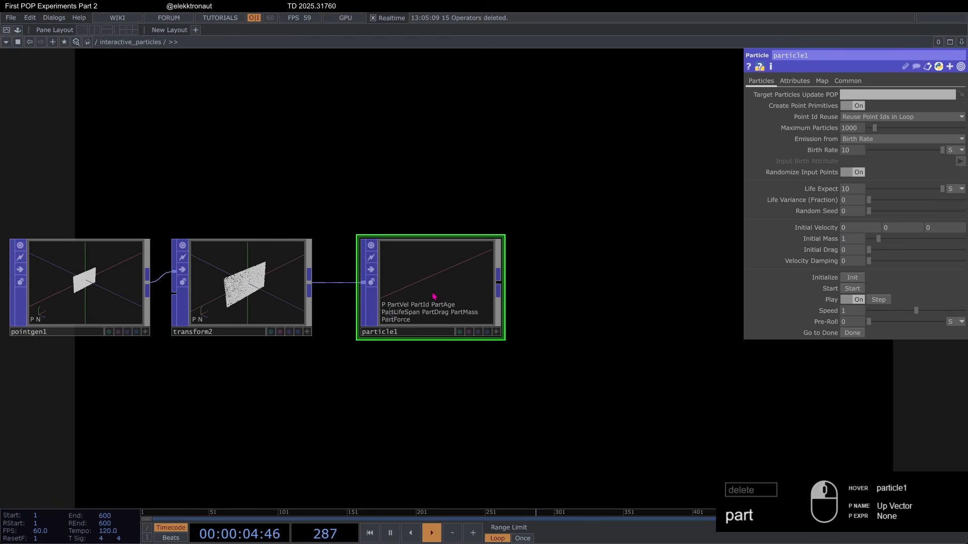
double_click(381, 196)
text(ke)
click(255, 53)
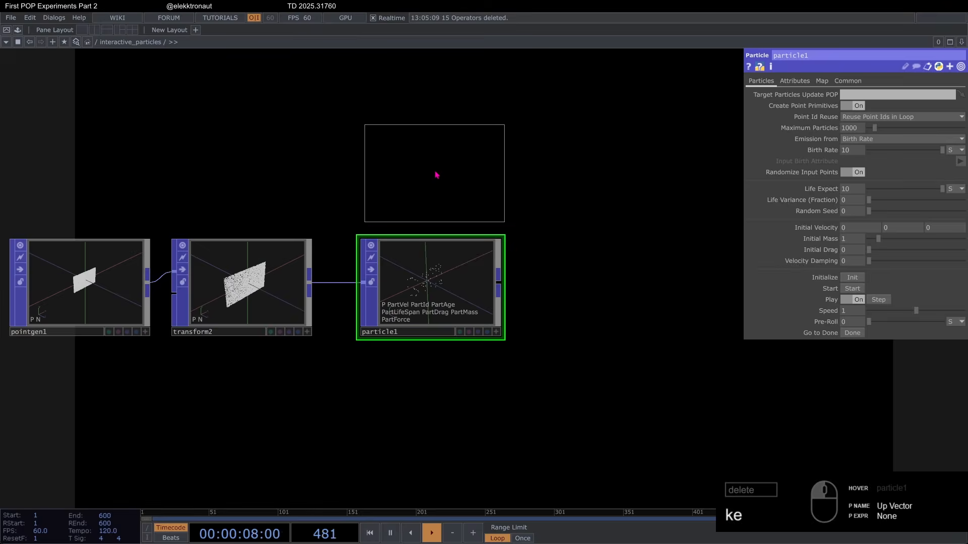
click(437, 175)
click(432, 279)
Step: Add a Keyboard In CHOP directly above particle1
click(468, 211)
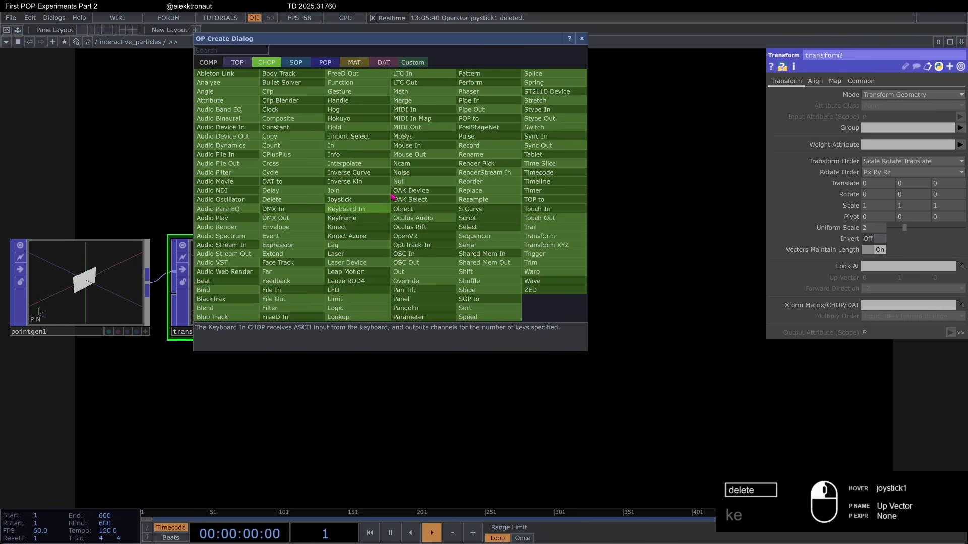
click(356, 191)
click(431, 176)
click(428, 277)
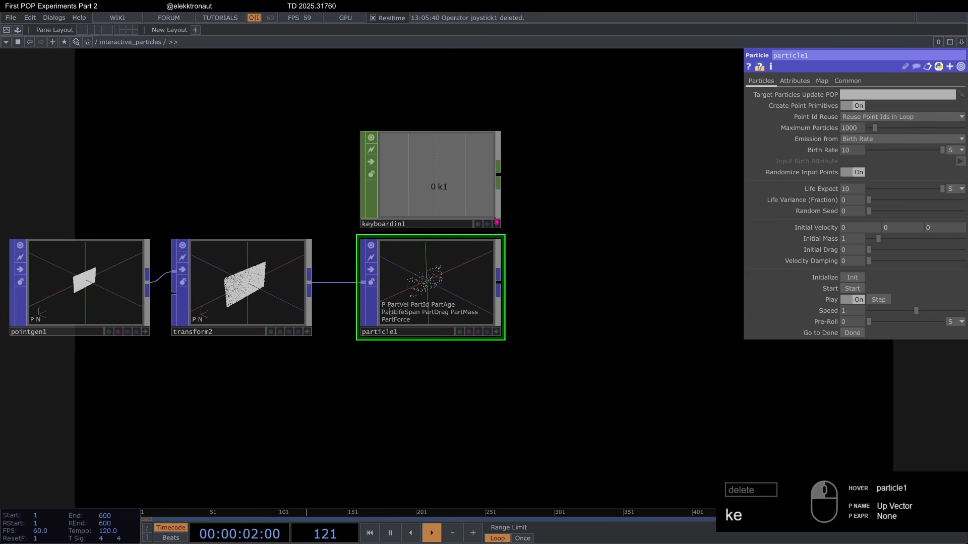
Step: Drive particle1's Initialize and Start pulses from keyboardin1's k1 channel and test the restart of the simulation
click(496, 224)
drag(430, 187, 852, 277)
click(853, 276)
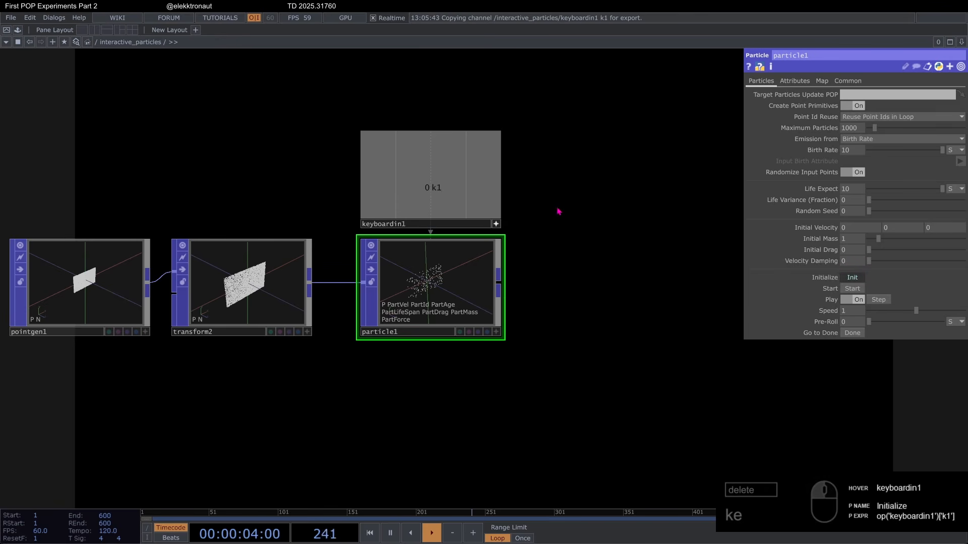
key(1)
key(1)
key(1)
key(1)
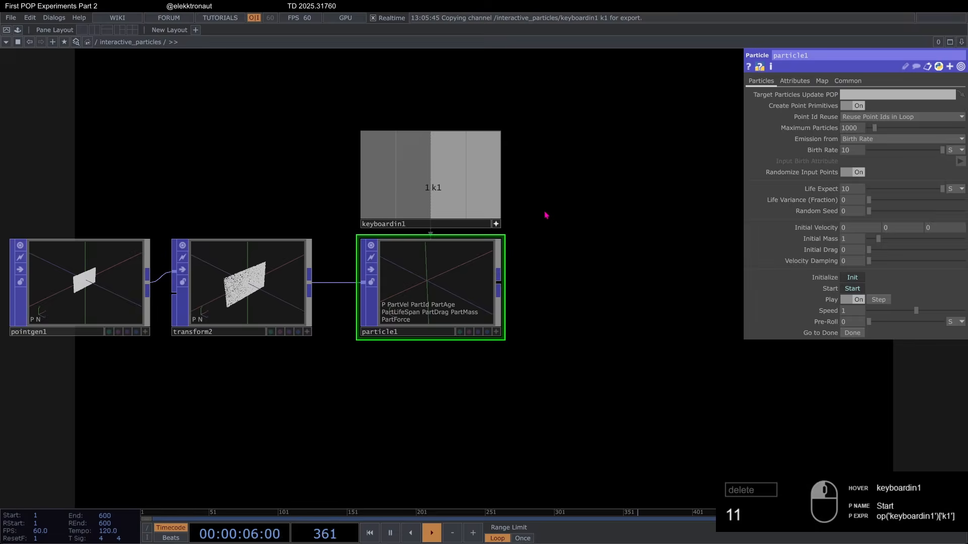
click(497, 224)
scroll(321, 211, down, 5)
drag(456, 211, 384, 226)
key(1)
Step: Append a Null named p_end after particle1 and assign it as particle1's Target Particles Update POP
scroll(319, 215, up, 3)
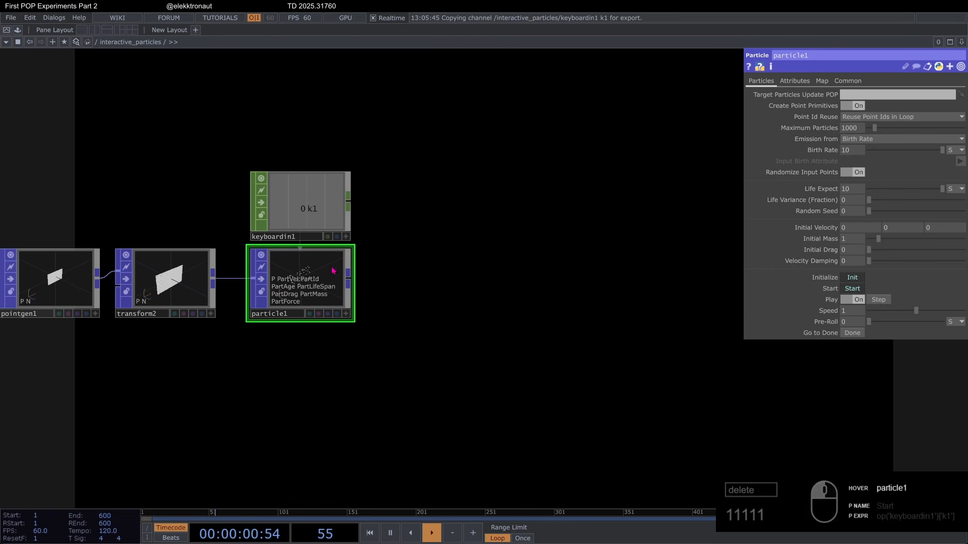
key(alt+n)
click(608, 294)
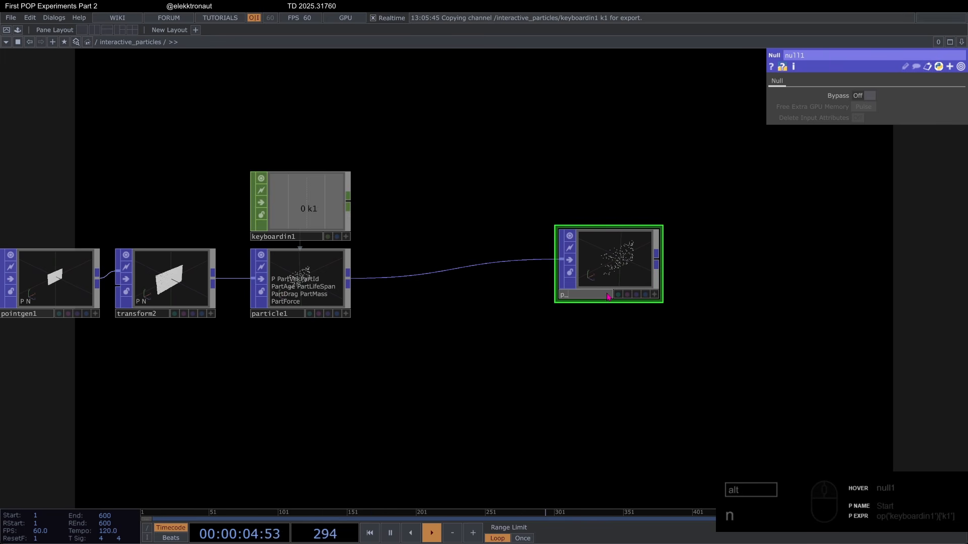
text(p_end)
key(Return)
drag(609, 268, 319, 283)
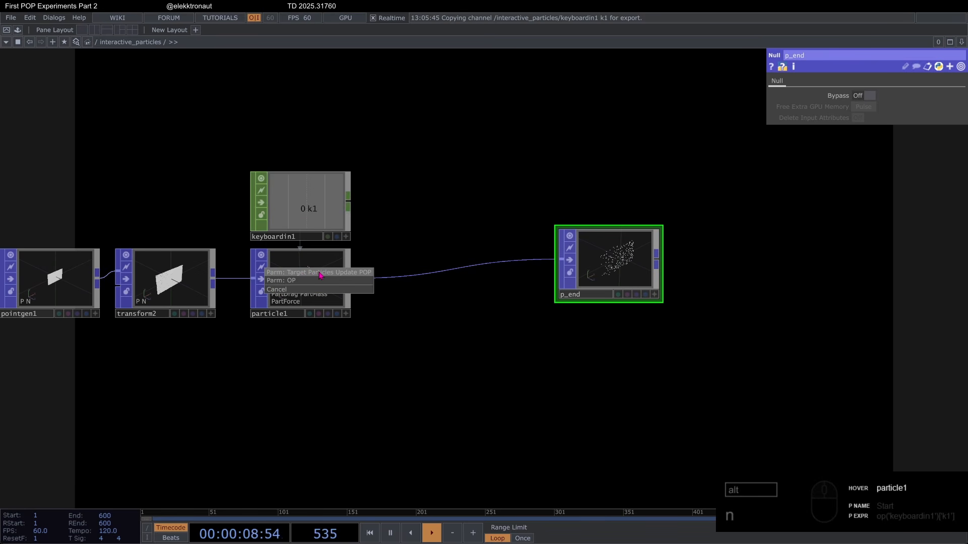
click(319, 275)
Step: Insert a Field POP on the wire between particle1 and p_end
drag(474, 323, 359, 324)
scroll(358, 324, down, 3)
drag(473, 304, 614, 303)
right_click(282, 289)
click(298, 275)
text(f)
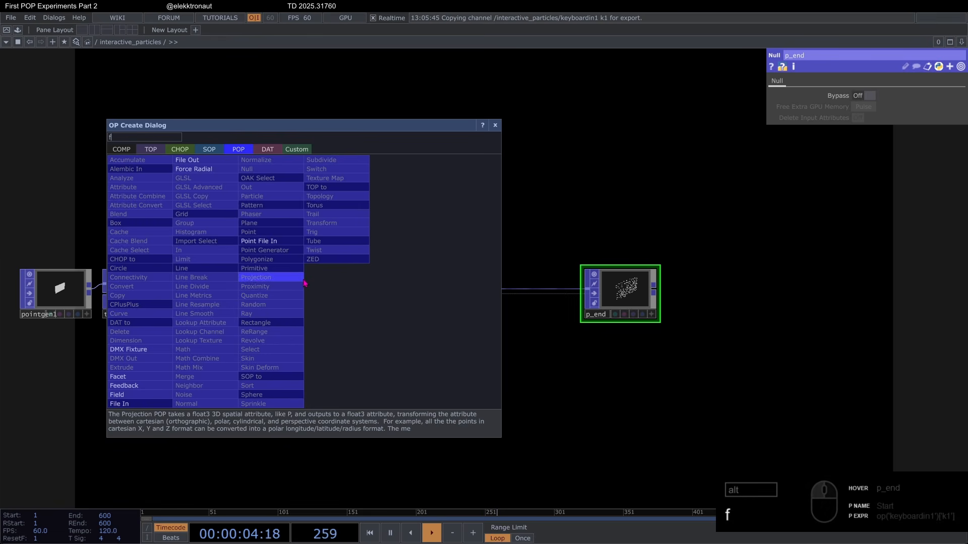
text(ie)
key(Return)
click(375, 243)
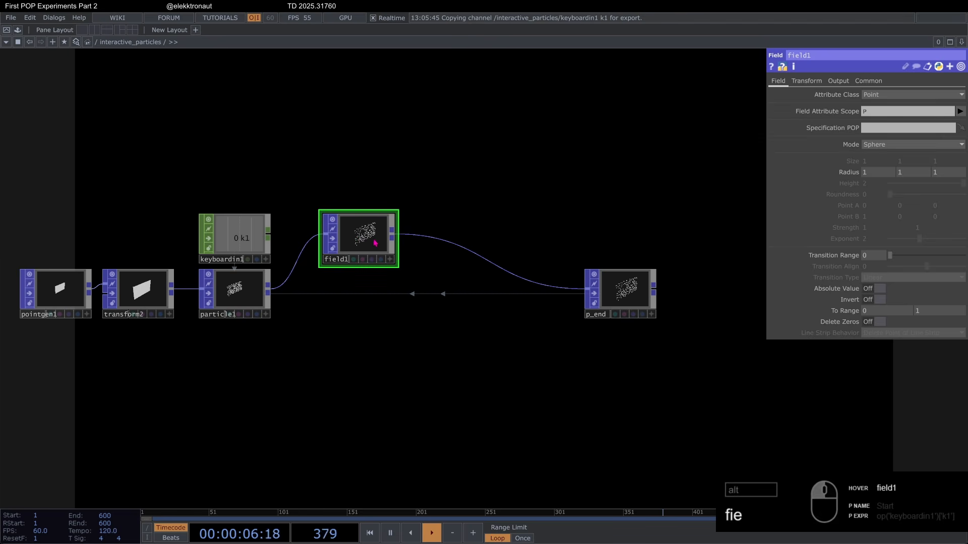
Step: Insert a Transform POP on the wire between field1 and p_end
drag(390, 317, 284, 308)
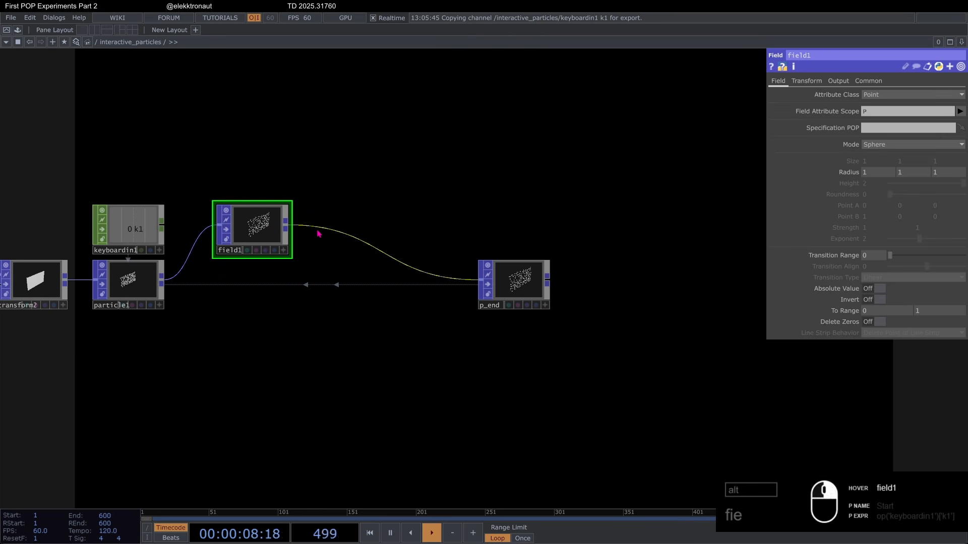
right_click(319, 233)
click(334, 221)
text(tr)
key(Return)
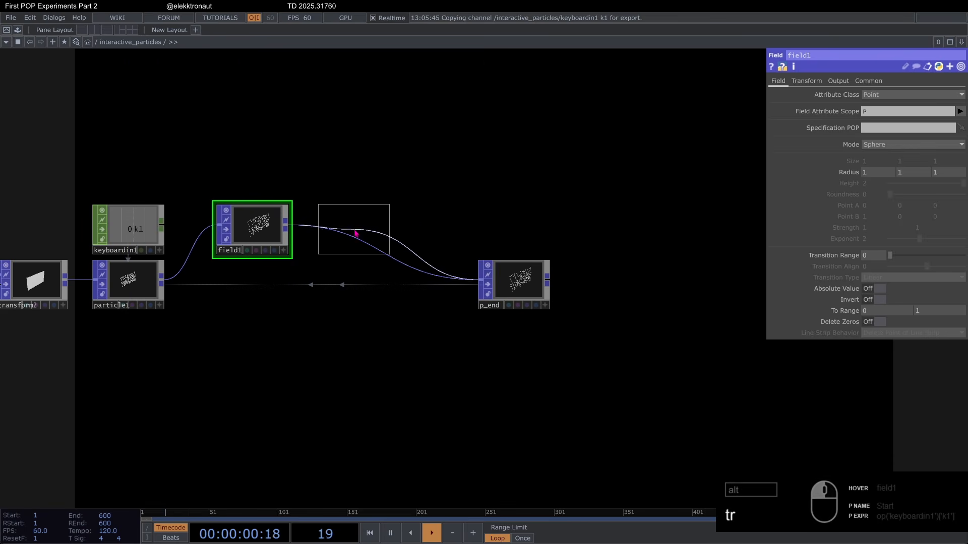
click(355, 233)
Step: Connect p_end's output to the input of geo1
drag(488, 190, 313, 261)
scroll(313, 261, down, 2)
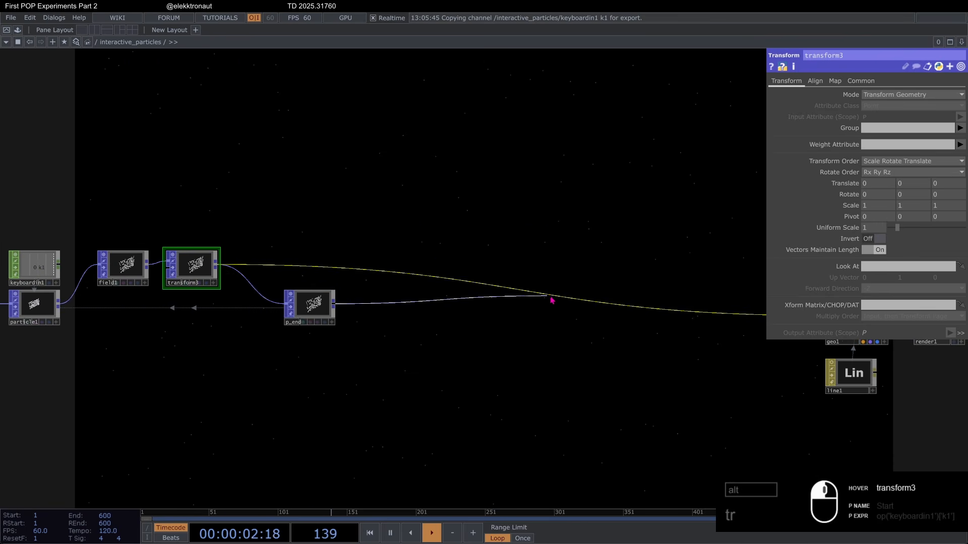
drag(550, 298, 567, 299)
drag(474, 369, 327, 343)
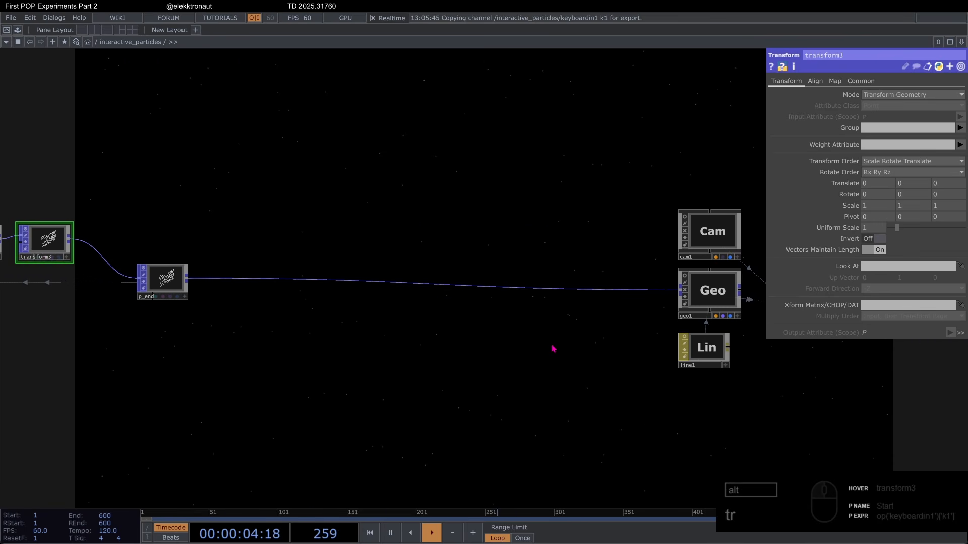
Step: Review the line1 material's Line and Point settings, including point type, size multiplier and alpha
scroll(553, 348, down, 3)
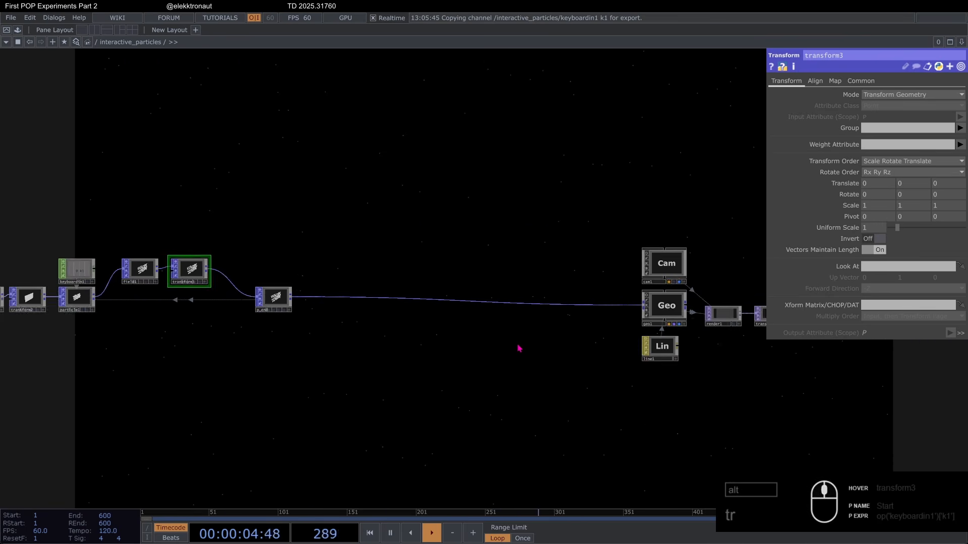
click(672, 347)
drag(577, 190, 360, 178)
scroll(528, 264, up, 4)
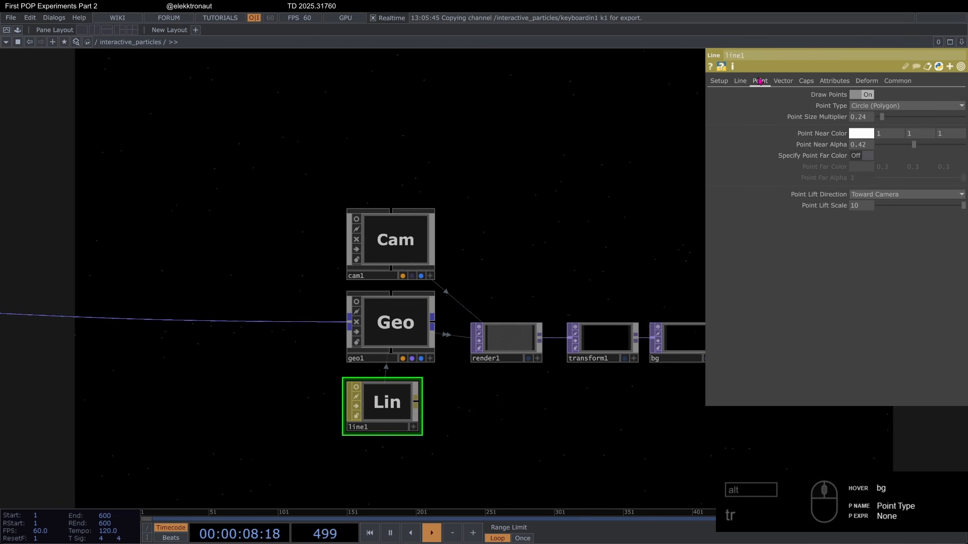
click(740, 80)
click(759, 81)
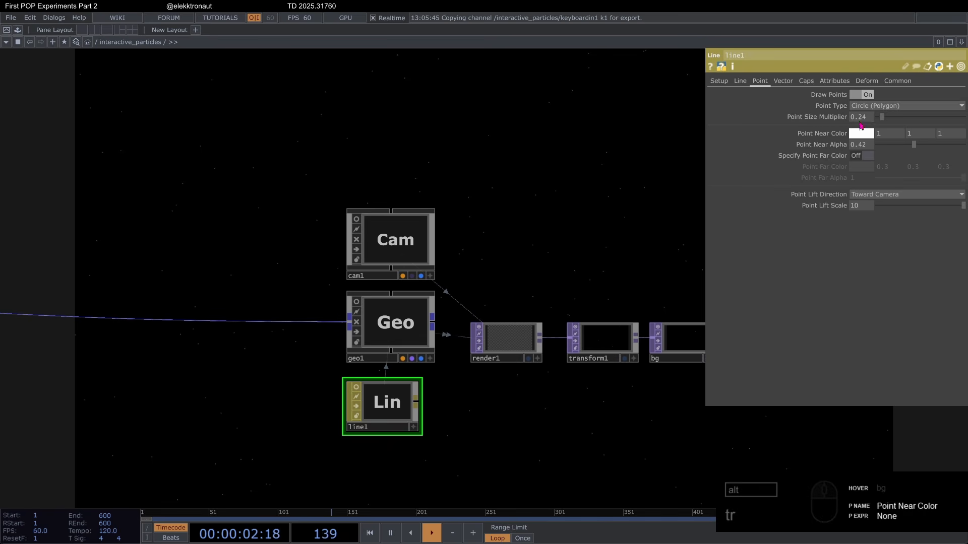
Step: Set particle1's Maximum Particles to 10000, restoring the node after its accidental deletion
scroll(625, 191, down, 4)
drag(421, 158, 701, 174)
click(246, 245)
click(181, 274)
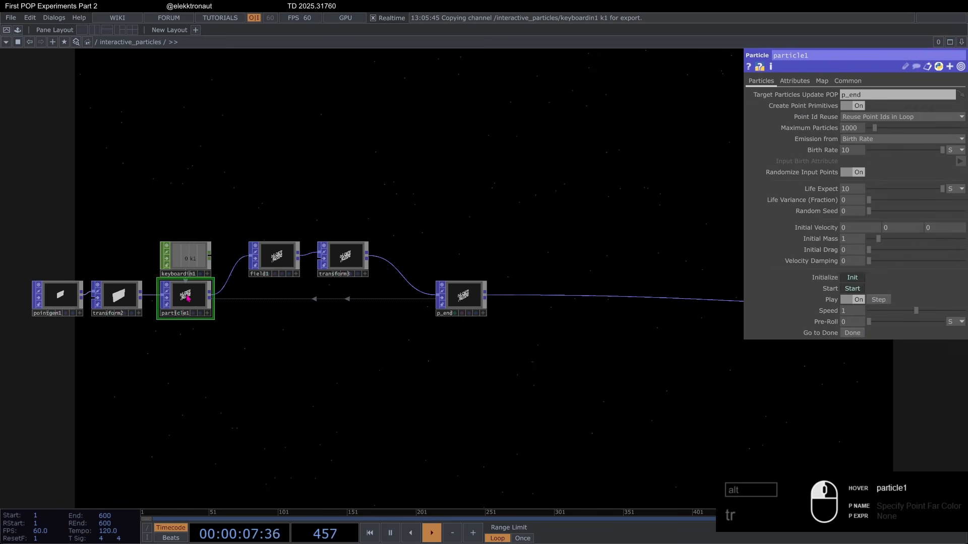
middle_drag(209, 313, 205, 336)
drag(310, 356, 368, 349)
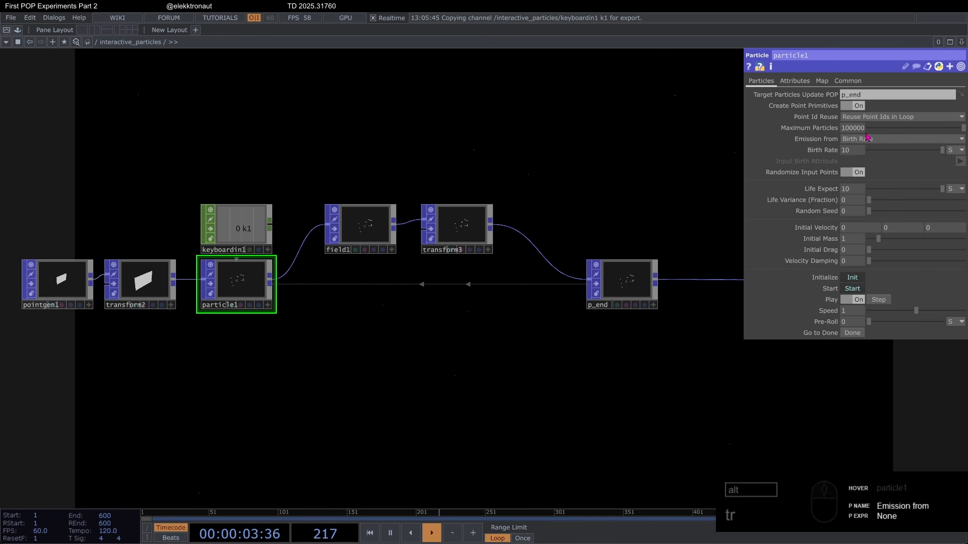
click(861, 118)
key(BackSpace)
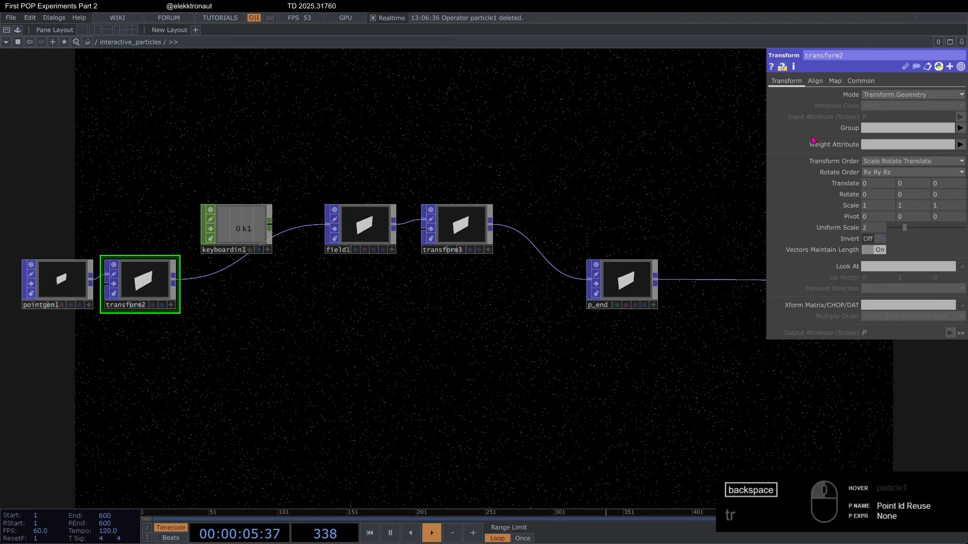
key(ctrl+z)
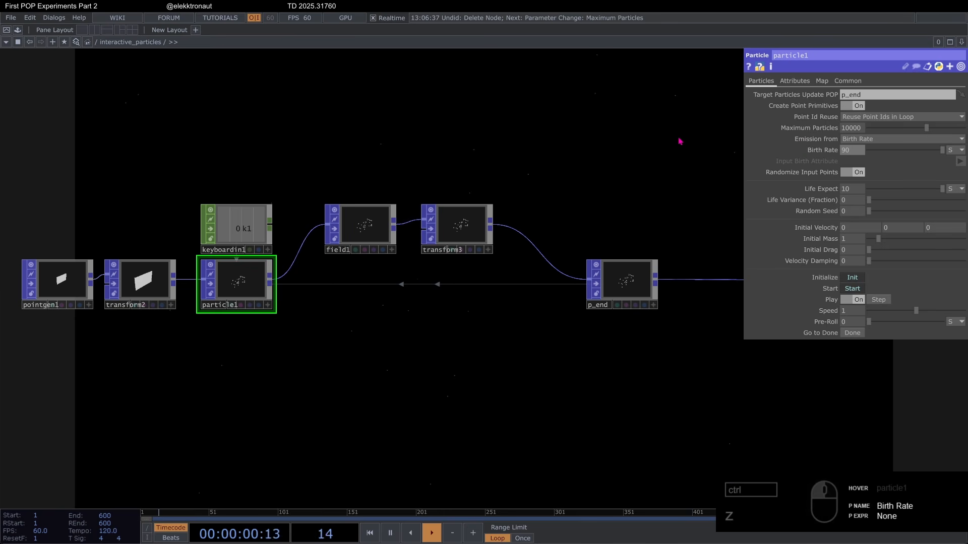
Step: Set particle1's Birth Rate to 9000, Life Expect to 1, Life Variance to 1 and Random Seed to 24
key(BackSpace)
key(Return)
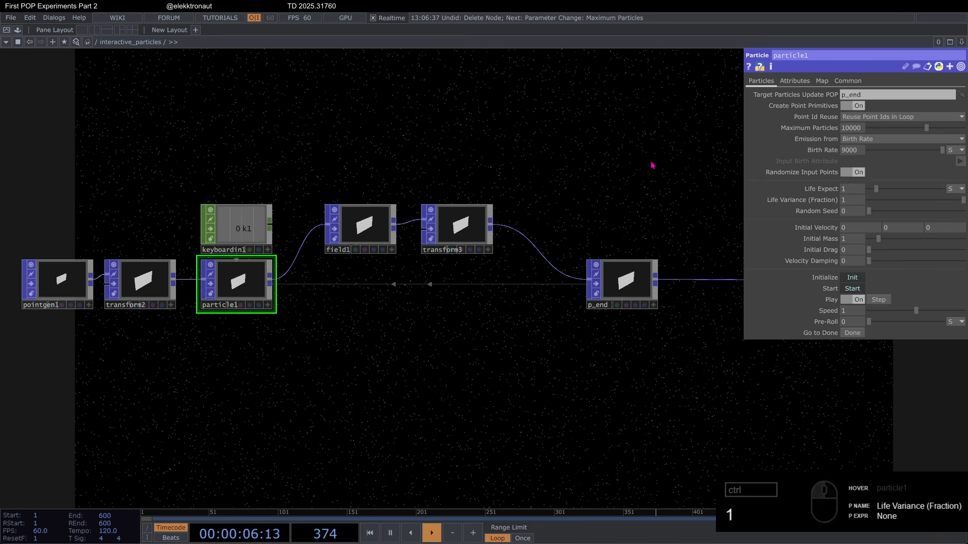
click(853, 211)
text(24)
key(Return)
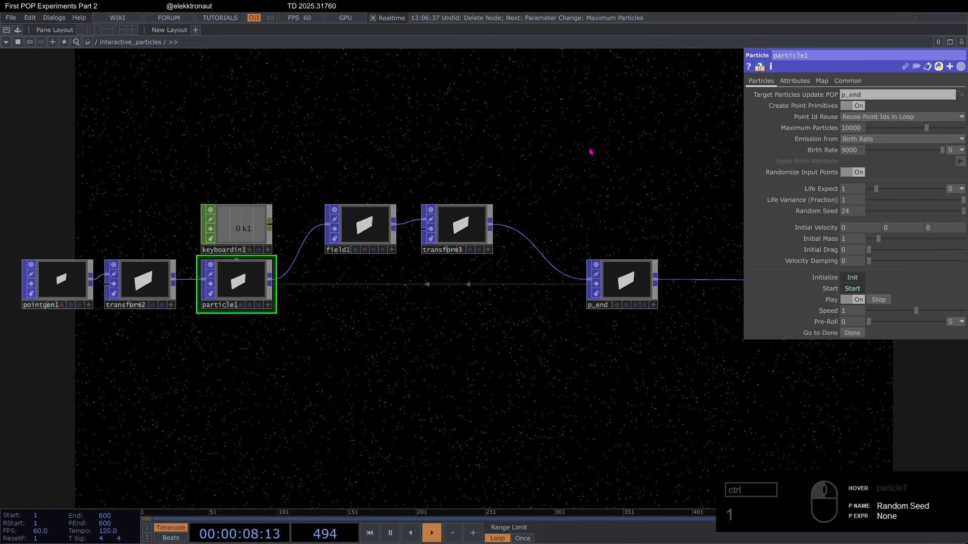
Step: Try a Uniform Scale of 0.98 on transform3, and undo the change
drag(629, 152, 577, 137)
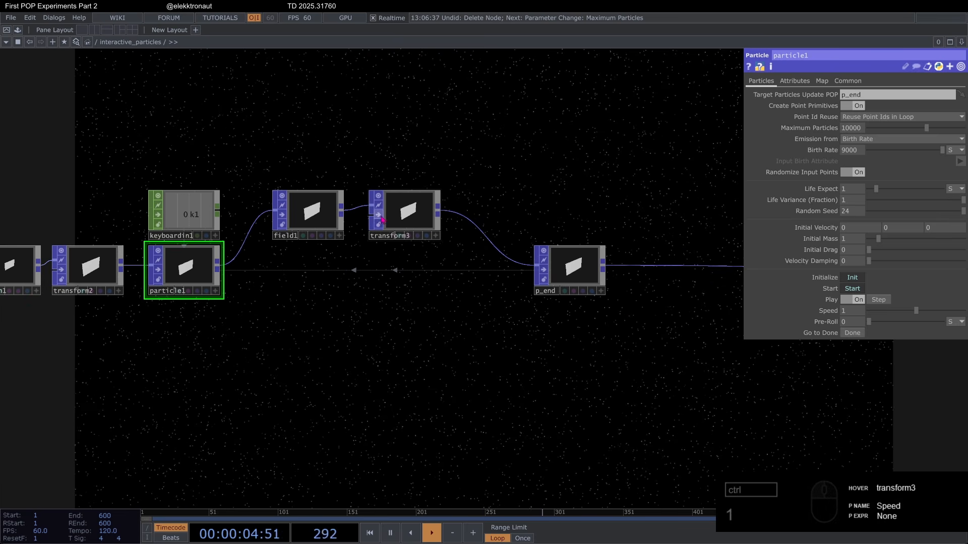
click(383, 219)
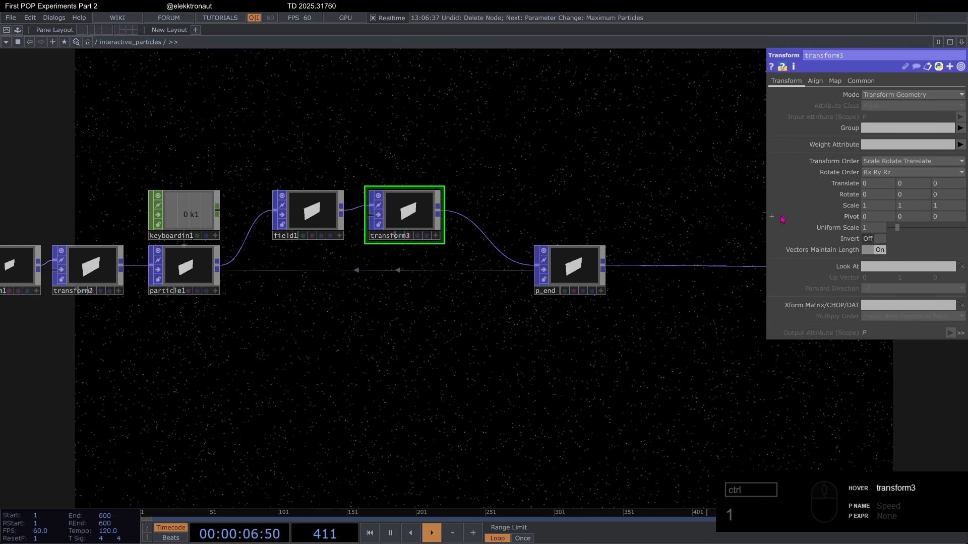
drag(876, 227, 874, 208)
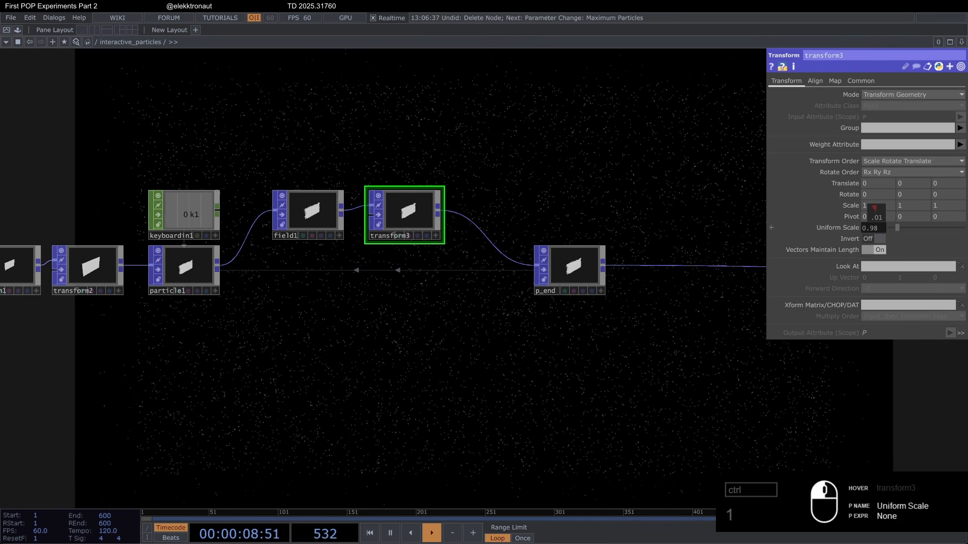
drag(487, 371, 533, 311)
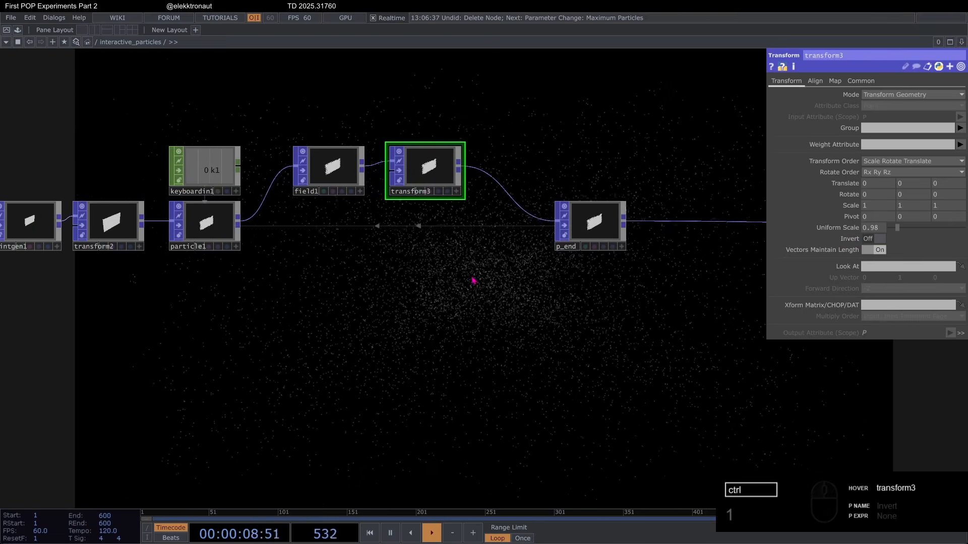
key(ctrl+z)
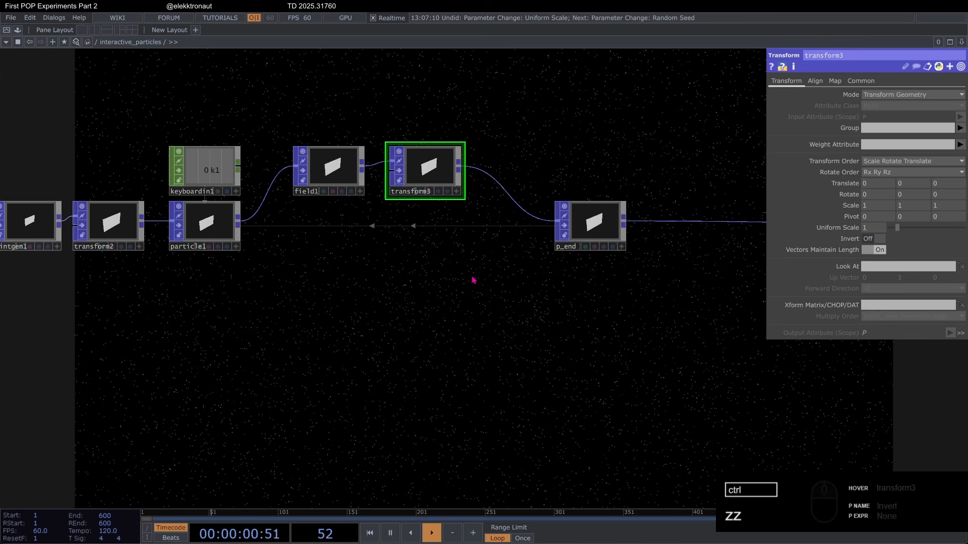
Step: Review field1's Mode options and Output settings, and set its sphere Radius to 0.5 on all three axes
click(334, 172)
drag(341, 272, 374, 272)
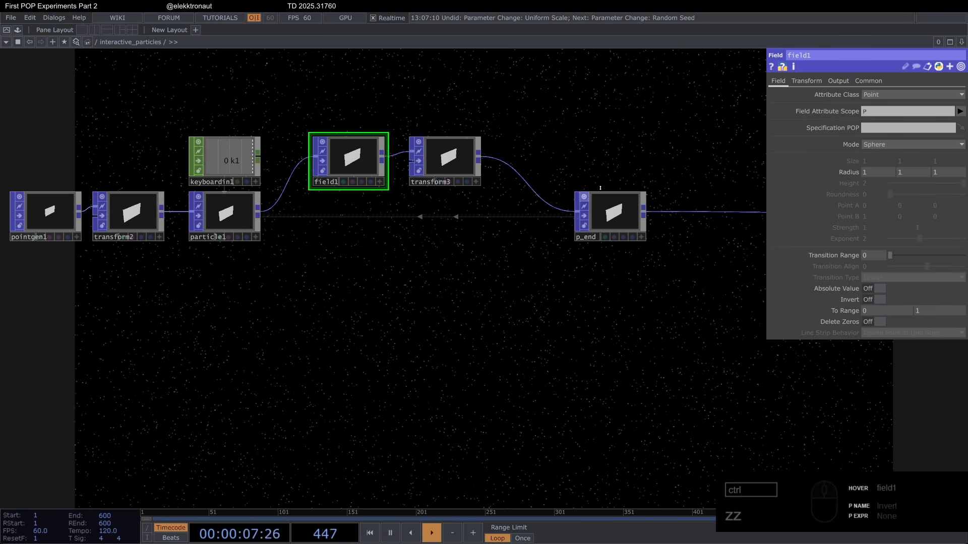
scroll(343, 158, up, 6)
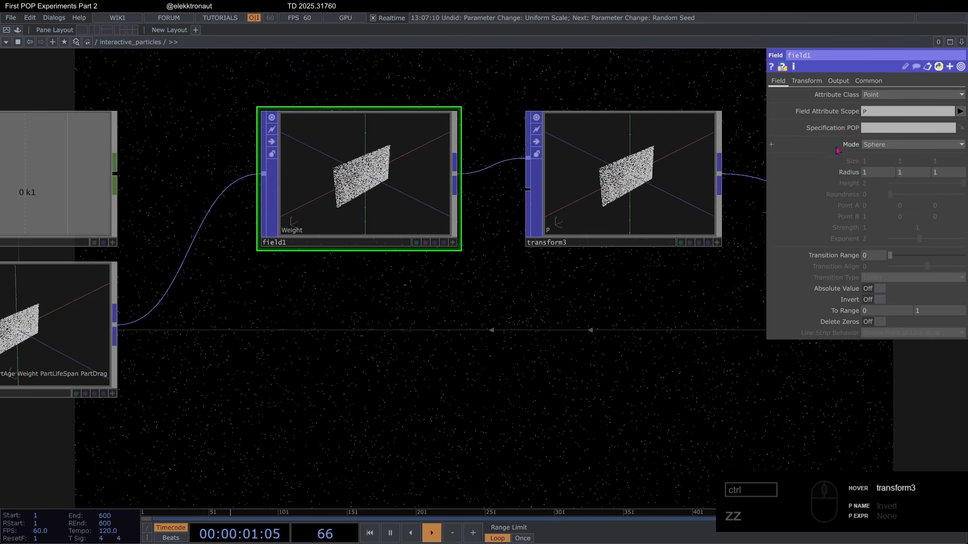
click(887, 145)
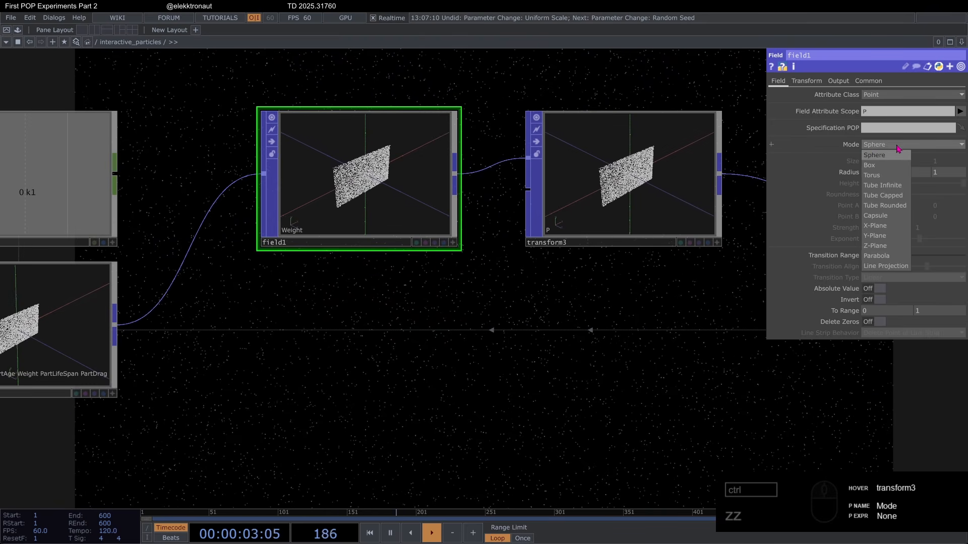
scroll(303, 160, up, 4)
scroll(307, 156, up, 2)
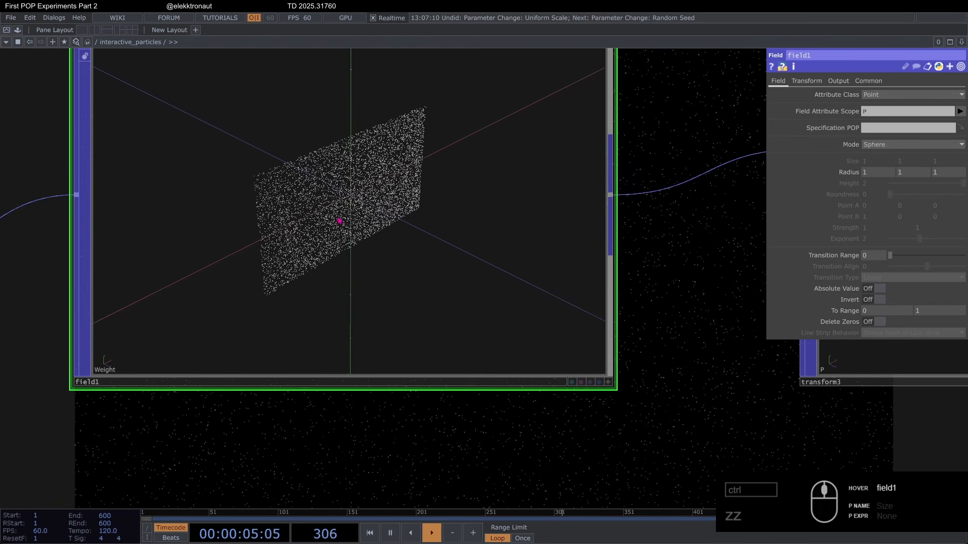
scroll(397, 249, down, 8)
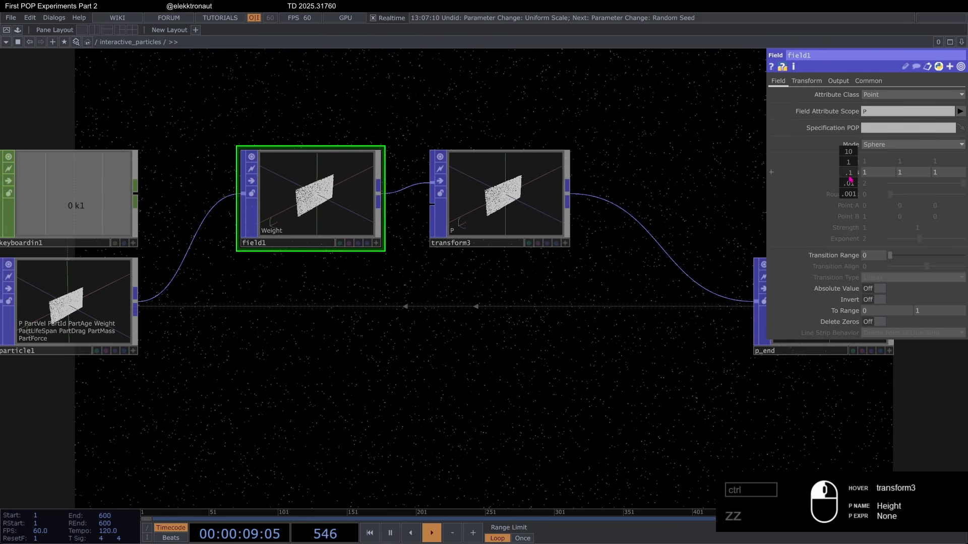
click(829, 84)
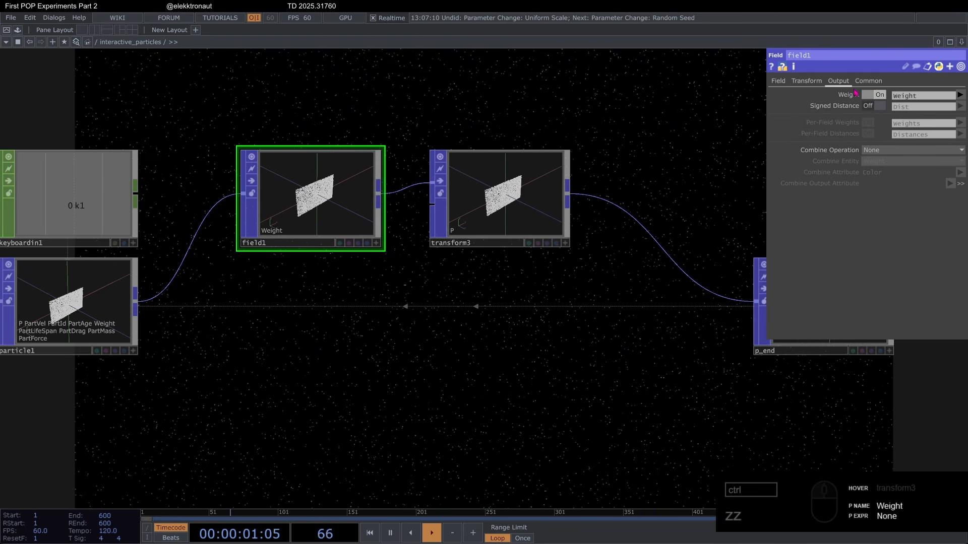
click(777, 82)
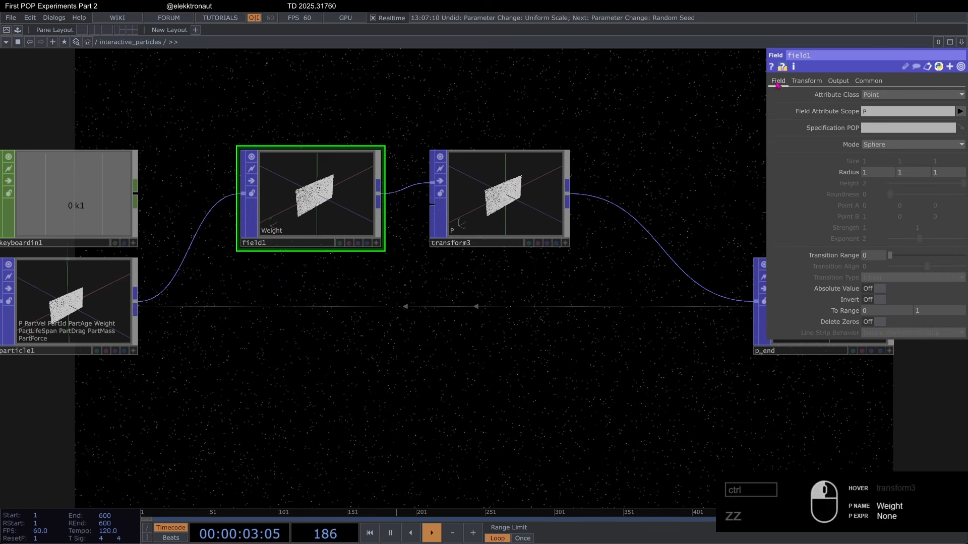
middle_drag(853, 174, 847, 153)
Step: Choose Weight as the Weight Attribute of transform3
click(499, 227)
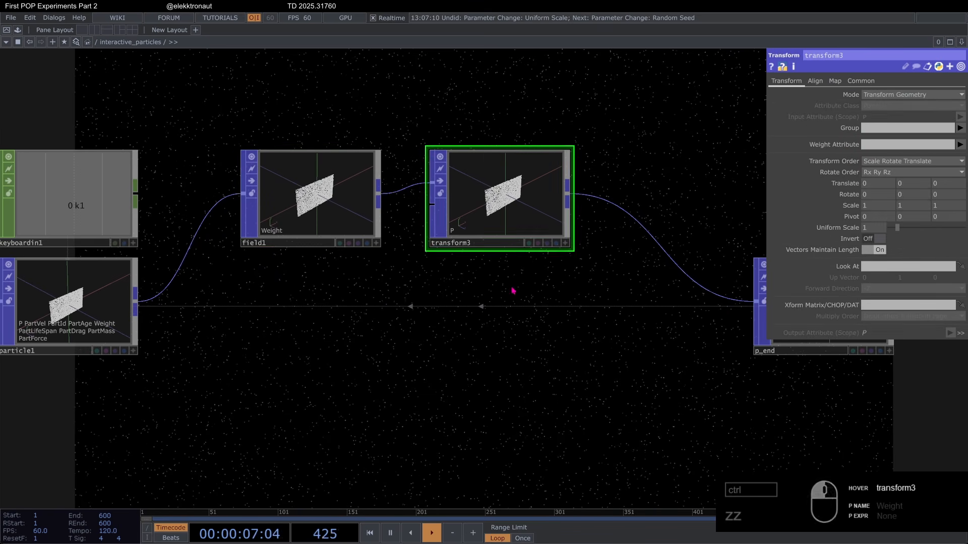
drag(512, 292, 485, 281)
click(959, 145)
click(943, 297)
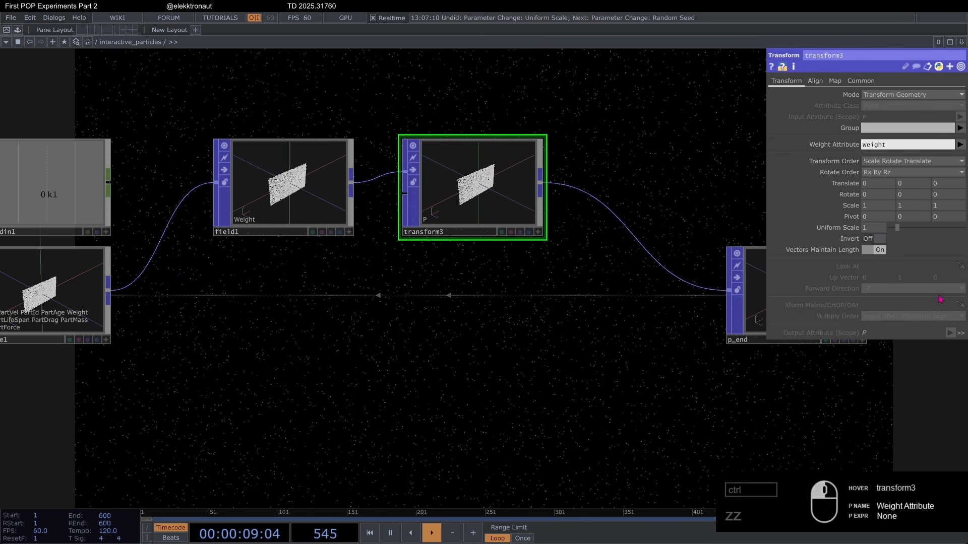
Step: Set transform3's Uniform Scale to 0.97, after trying it back at 1
middle_drag(883, 232, 873, 209)
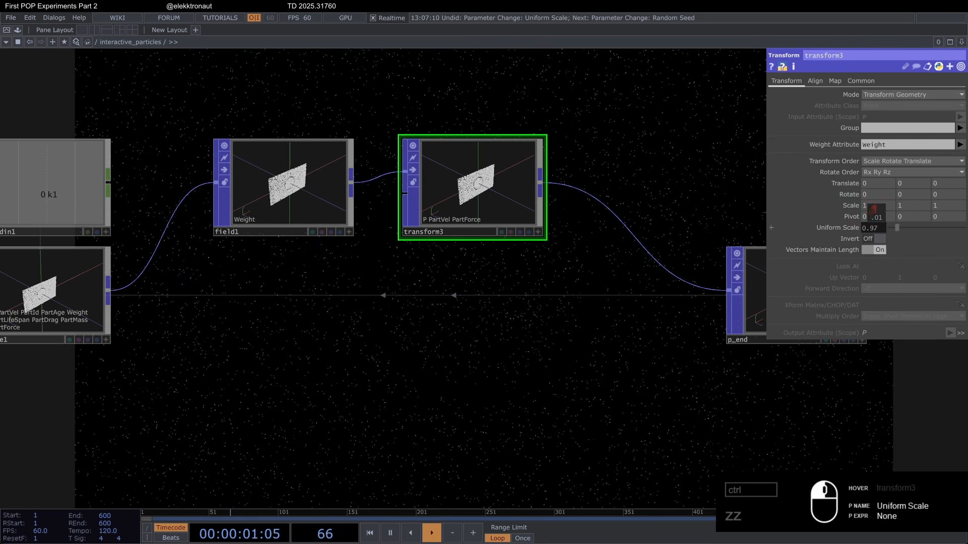
drag(874, 208, 879, 209)
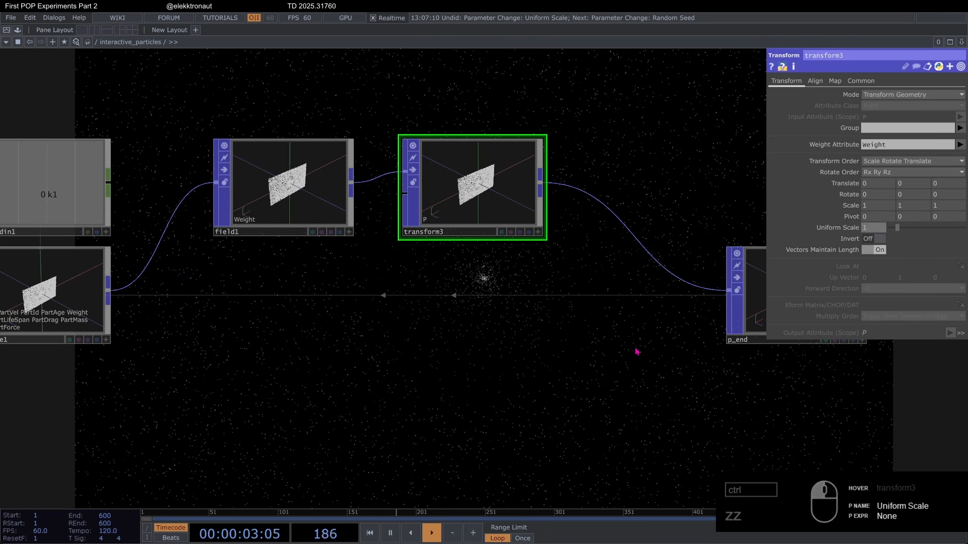
drag(635, 350, 618, 298)
mouse_move(877, 231)
mouse_down()
mouse_move(879, 238)
mouse_move(874, 216)
mouse_up()
drag(515, 321, 470, 256)
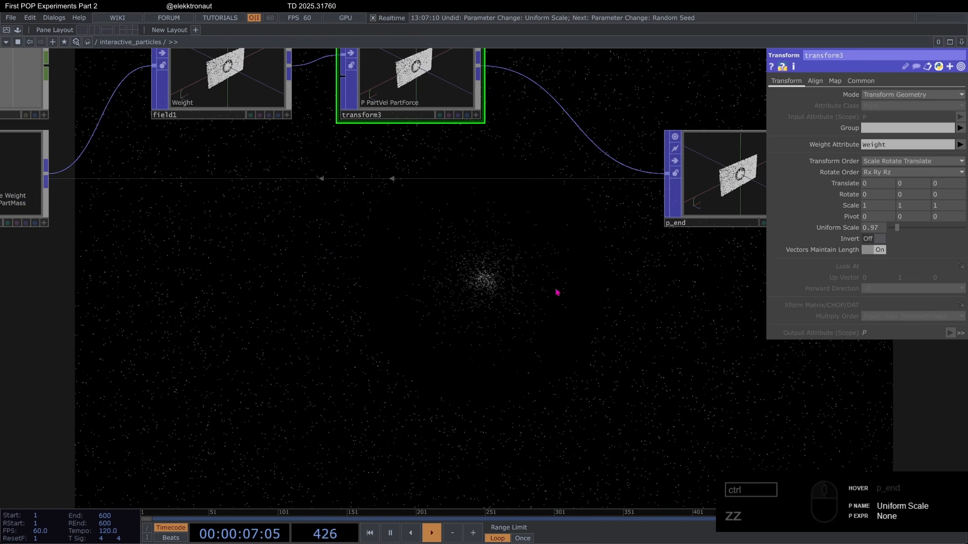
Step: Try a field1 Radius of 0.8 and return it to 0.5
drag(323, 270, 363, 312)
click(261, 108)
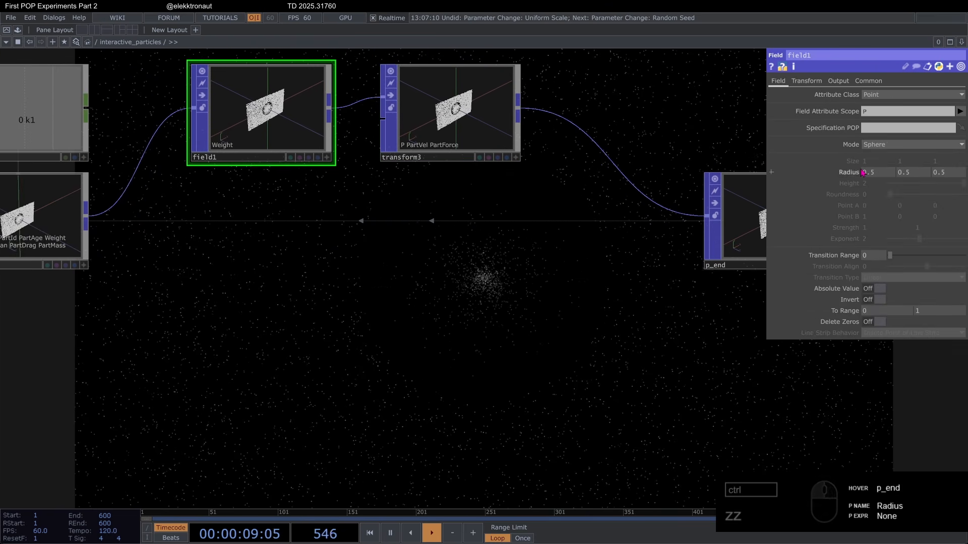
middle_drag(862, 172, 868, 163)
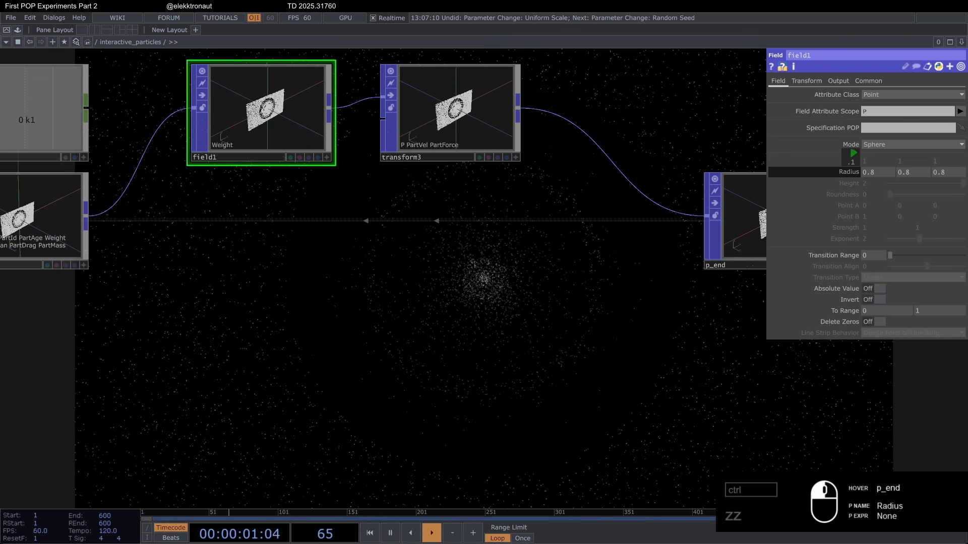
Step: Try the Capsule and Tube Capped modes on field1, and undo both mode changes
click(875, 144)
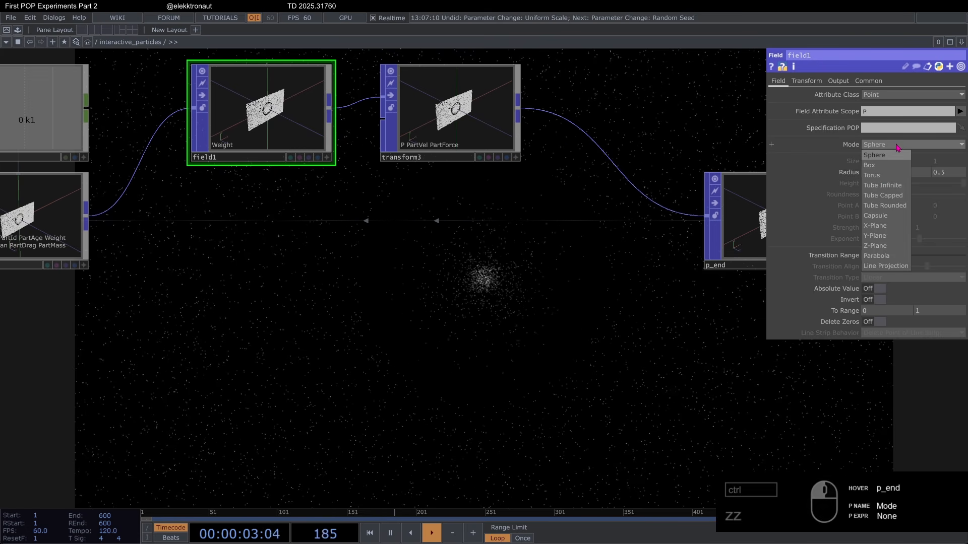
click(888, 217)
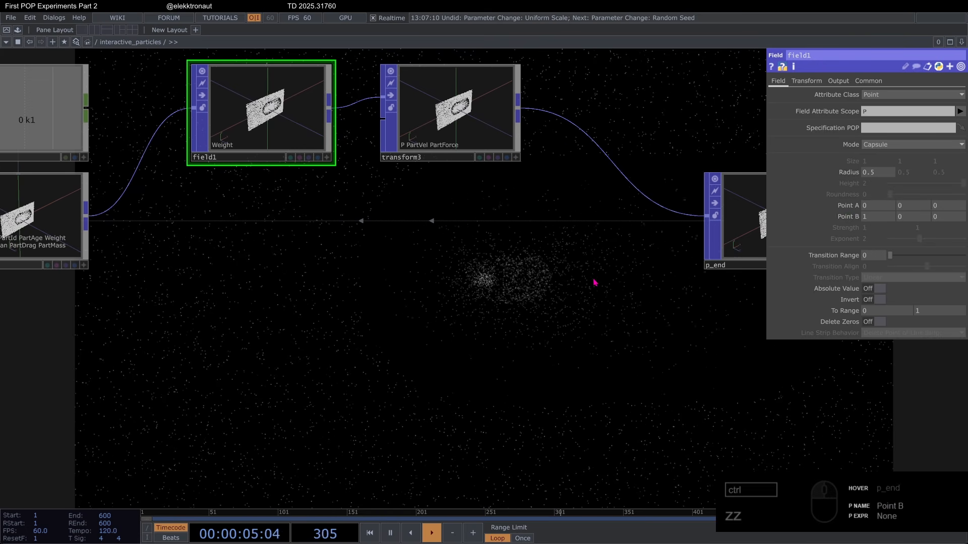
click(887, 145)
click(891, 203)
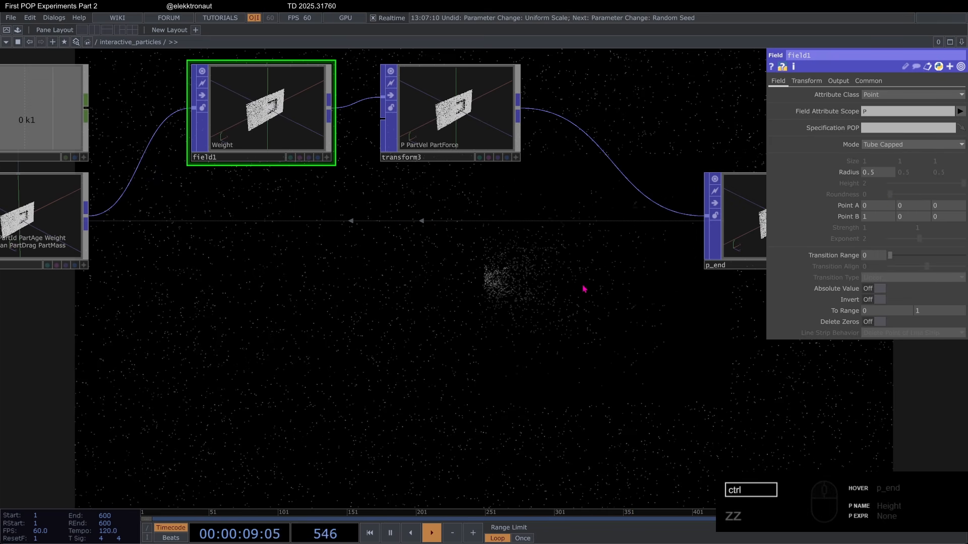
key(ctrl+z)
key(ctrl+z)
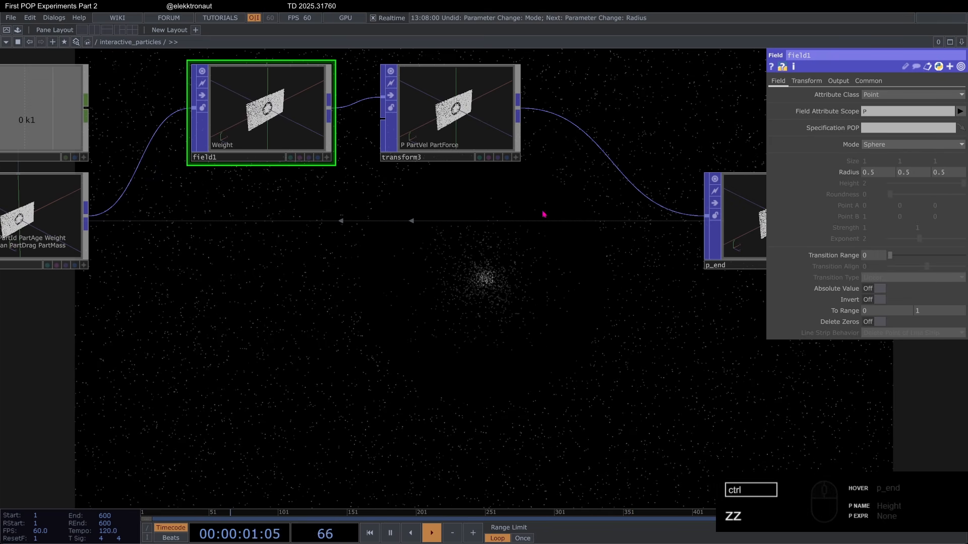
Step: Turn off field1's Weight output and turn on its Signed Distance output as Dist
click(839, 81)
click(512, 116)
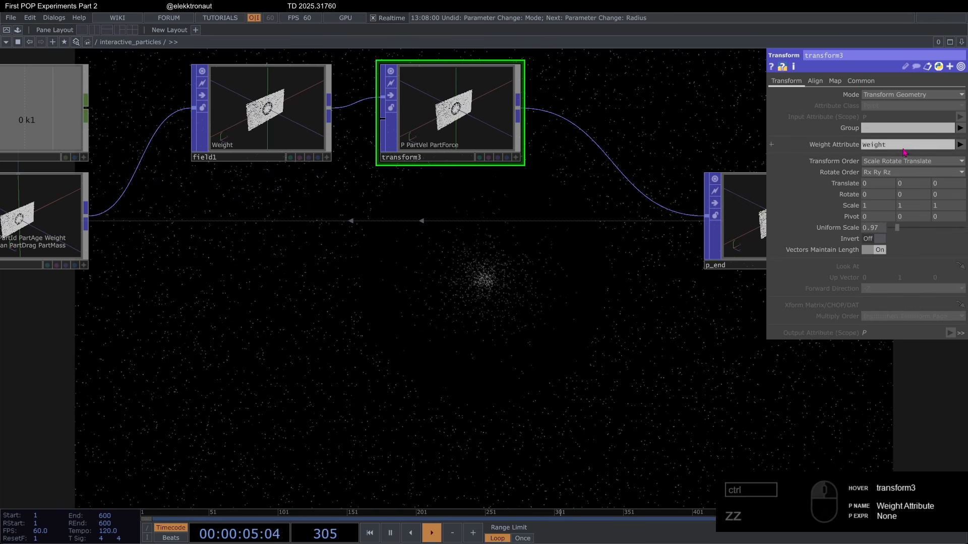
click(281, 123)
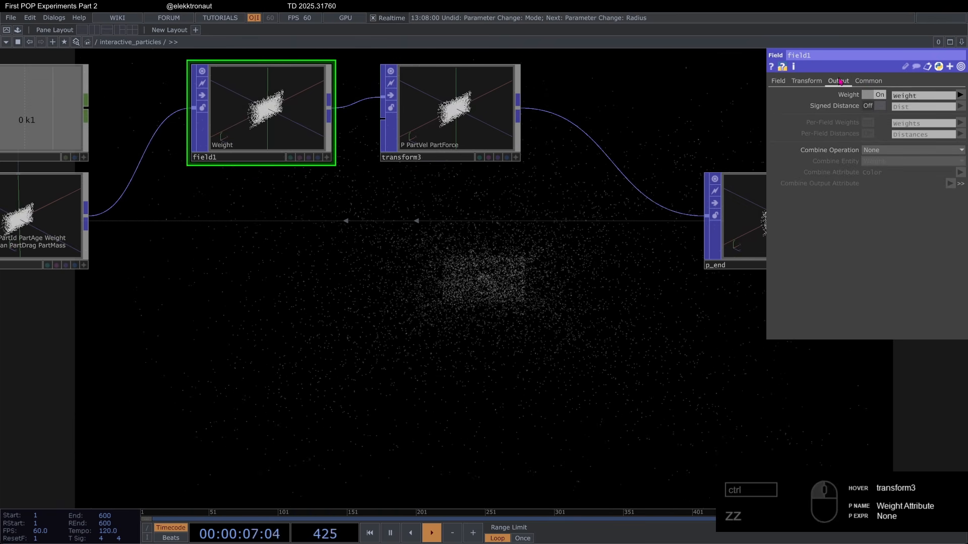
click(879, 105)
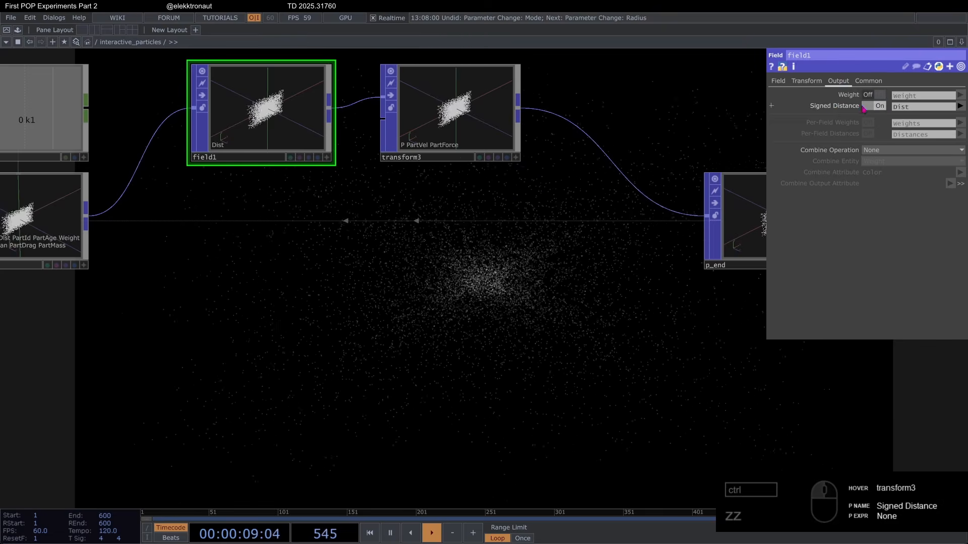
Step: Choose Dist as the Weight Attribute of transform3
click(449, 98)
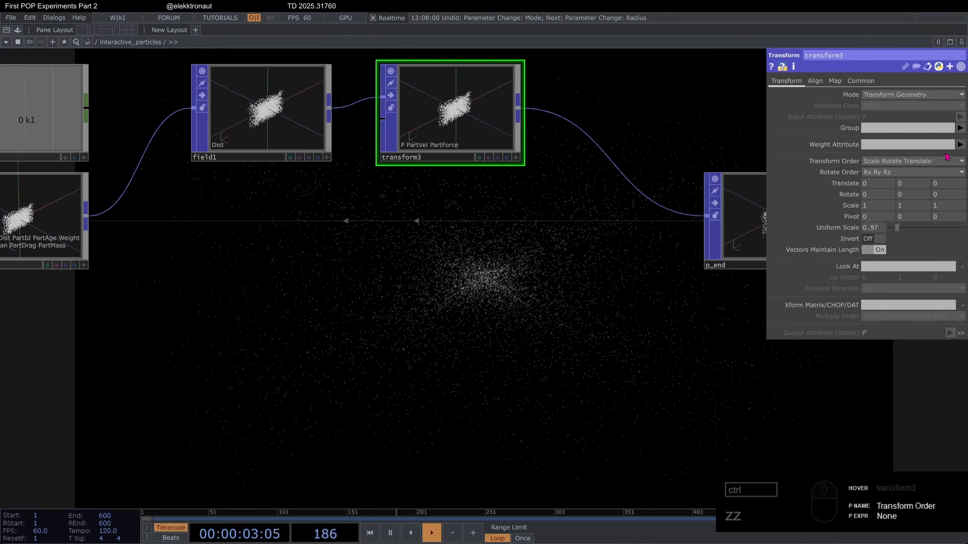
click(960, 144)
click(956, 190)
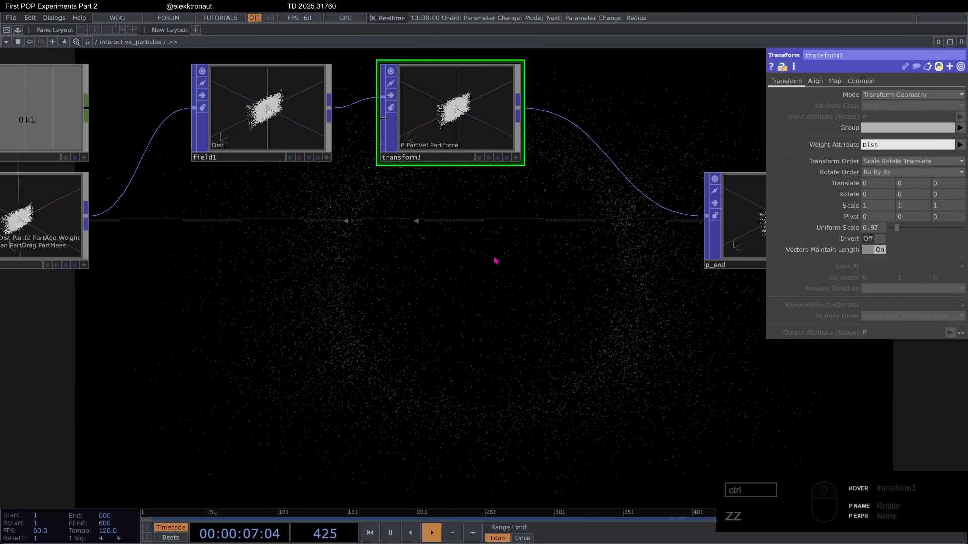
Step: Try moving field1 along X with a Translate of -0.3, and return the value to 0
click(261, 103)
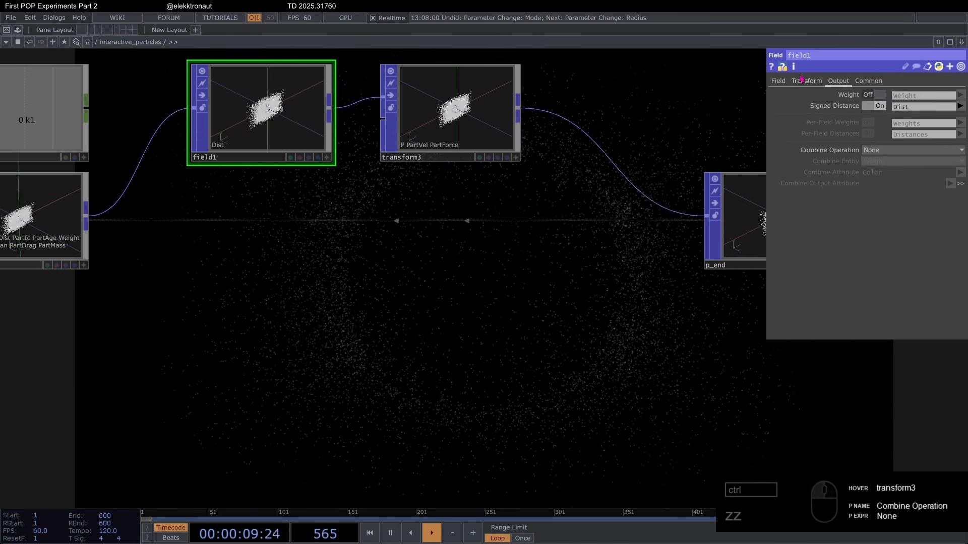
click(806, 80)
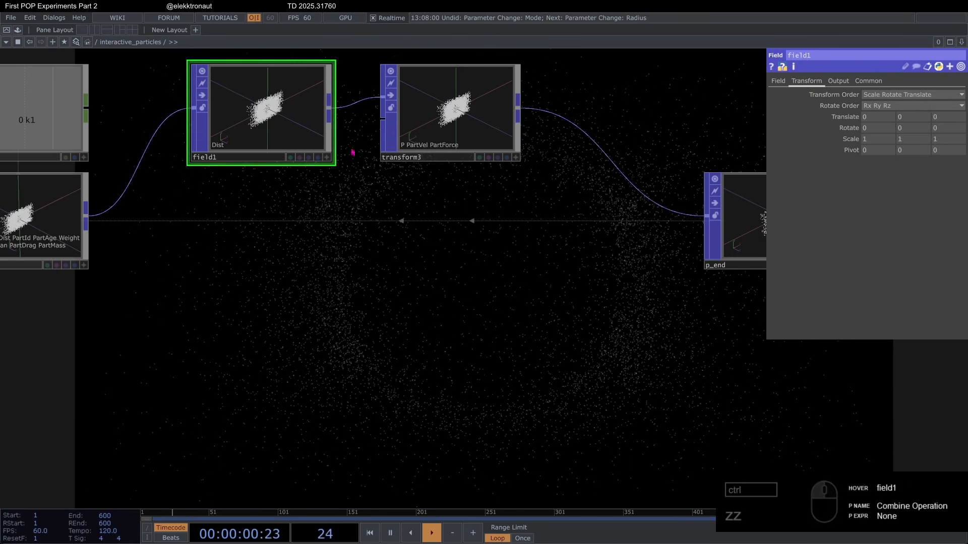
middle_drag(878, 117, 878, 97)
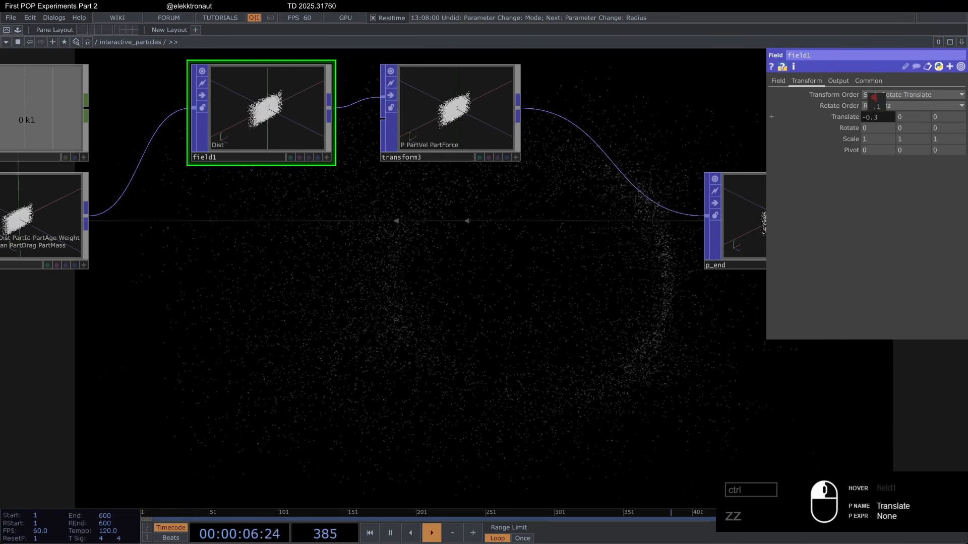
drag(879, 118, 879, 117)
Step: Insert a Noise POP into the wire between transform3 and p_end
scroll(570, 213, down, 3)
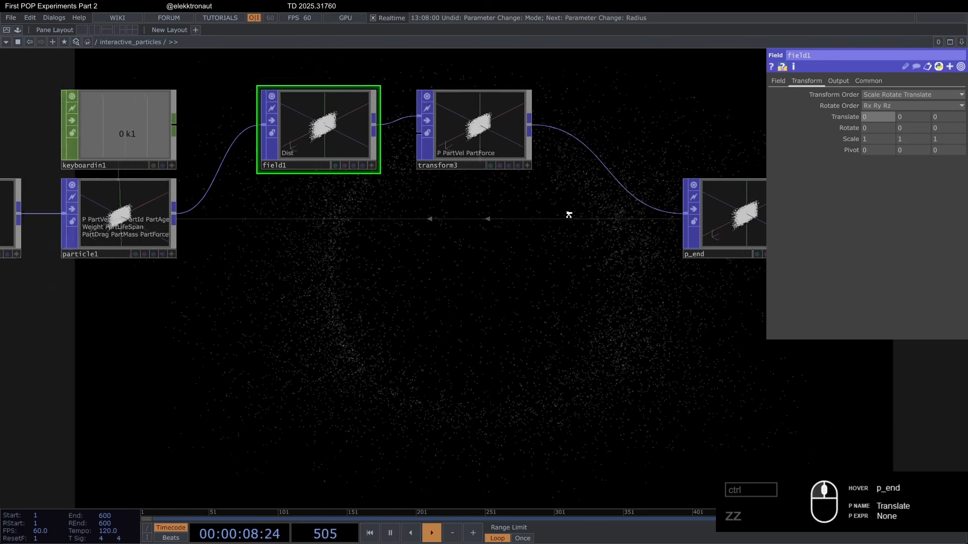
drag(445, 273, 230, 282)
scroll(552, 226, down, 3)
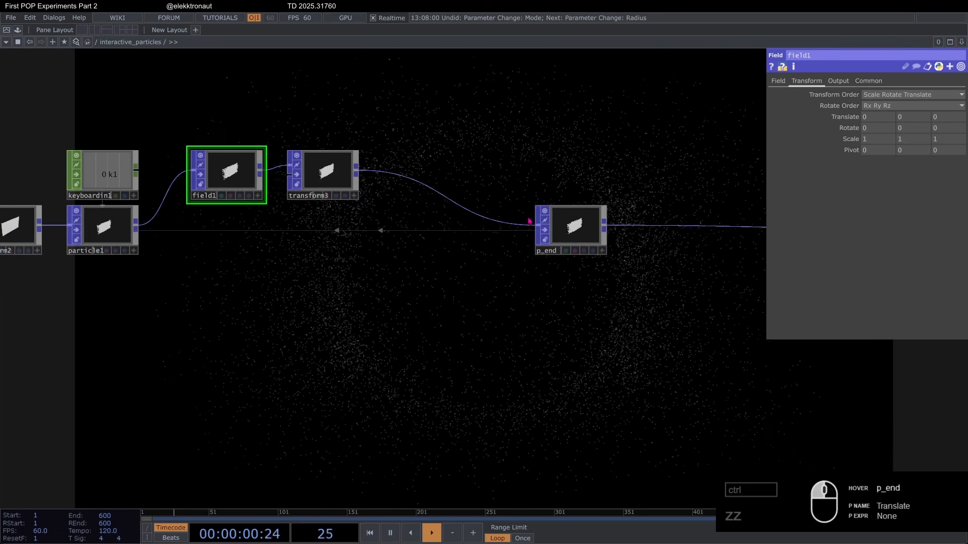
middle_drag(316, 272, 312, 260)
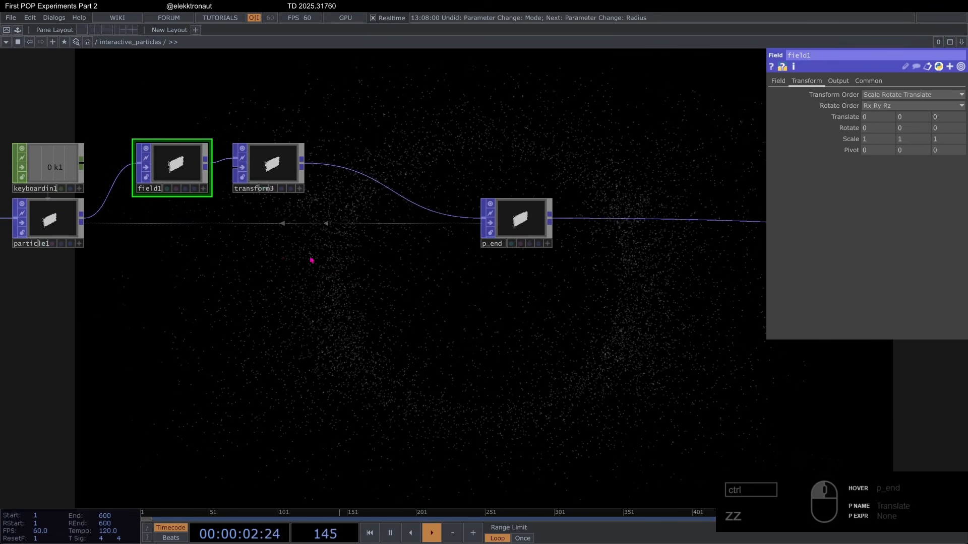
click(375, 157)
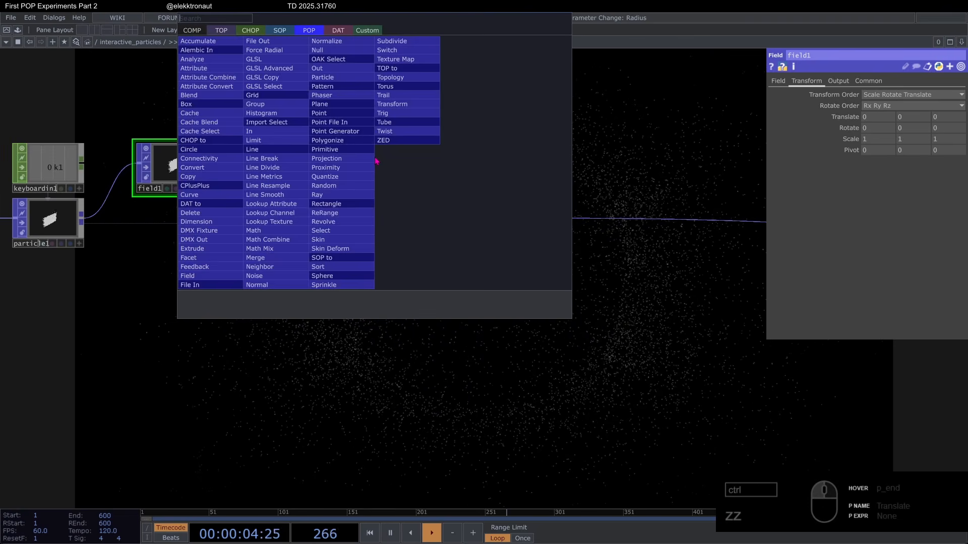
text(noi)
click(271, 275)
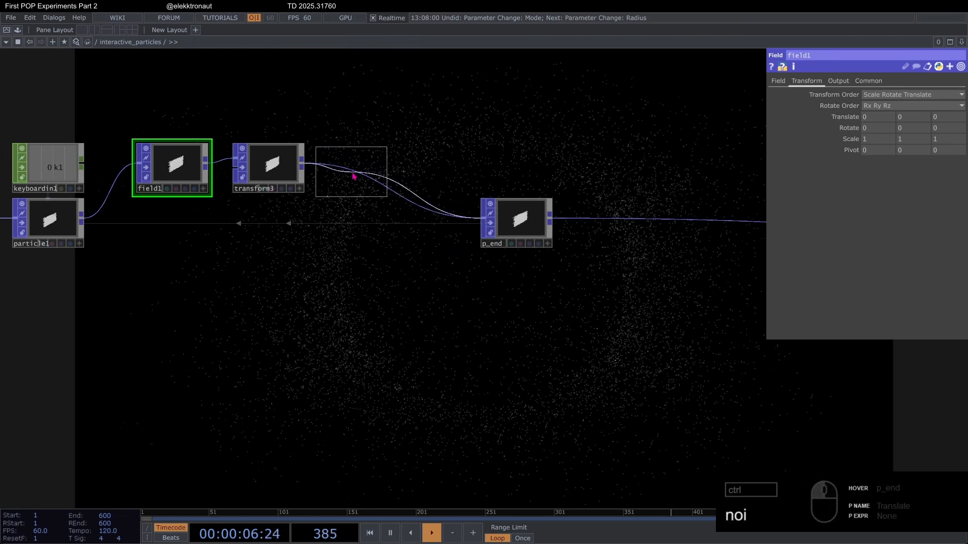
click(354, 176)
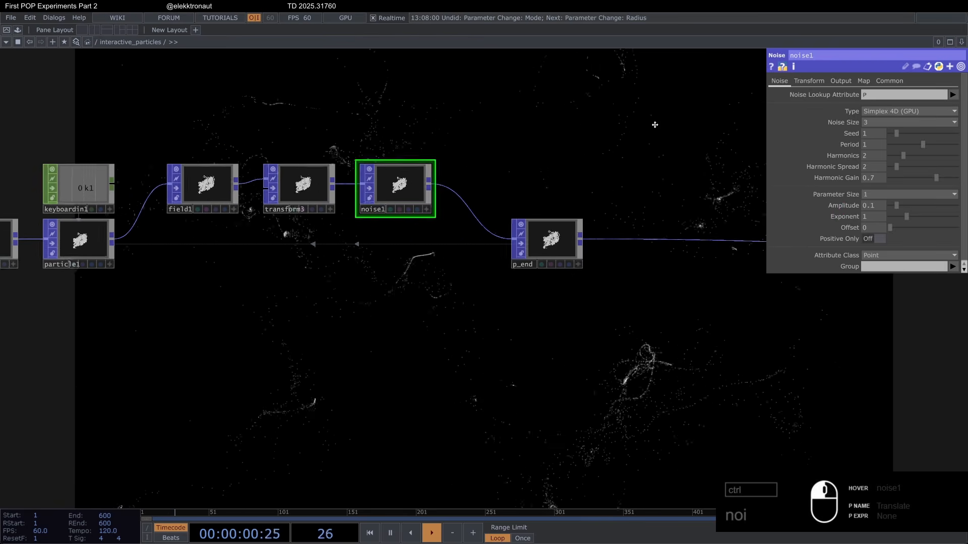
Step: Animate noise1's Translate 4D with the expression absTime.seconds*.1
click(809, 81)
click(840, 167)
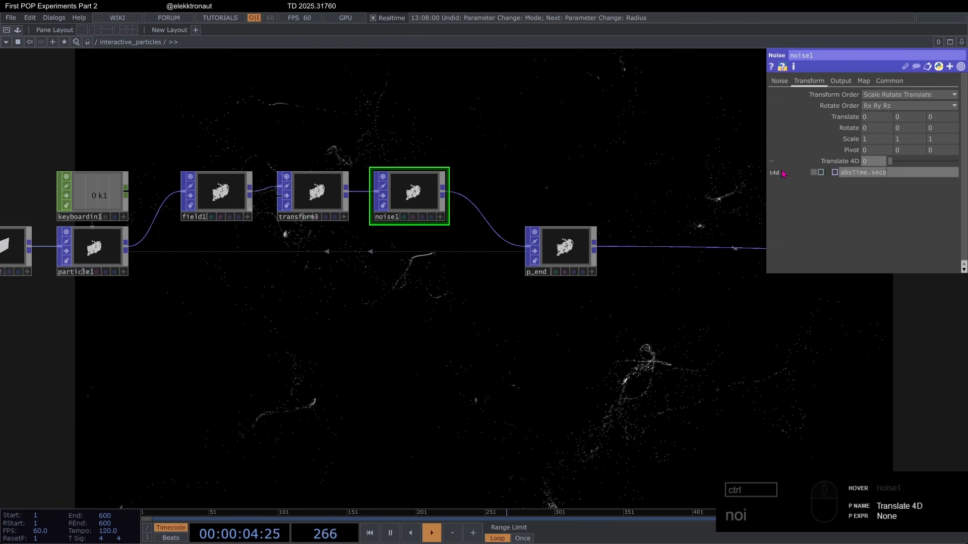
text(*.2)
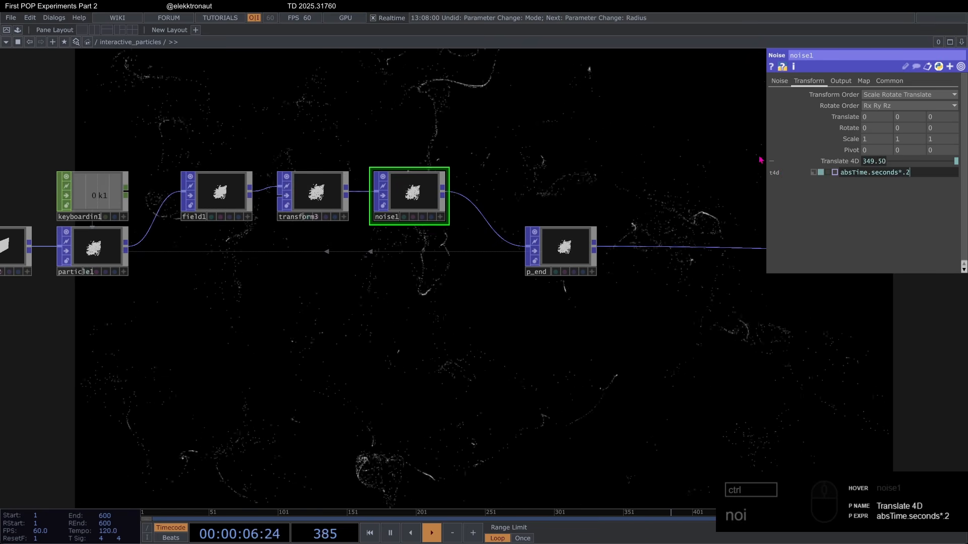
key(BackSpace)
text(1)
key(Return)
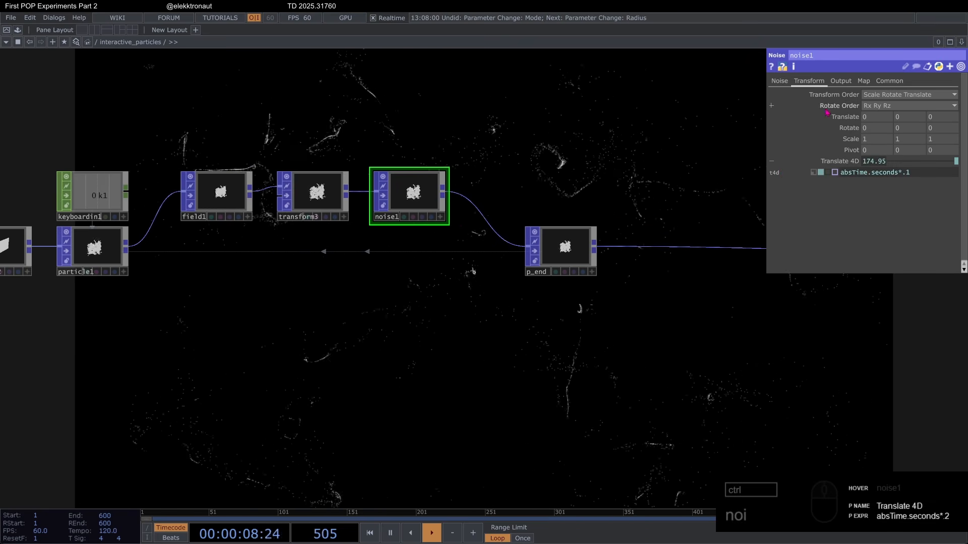
Step: Set noise1's Amplitude to .005 and its Period to .5
click(778, 81)
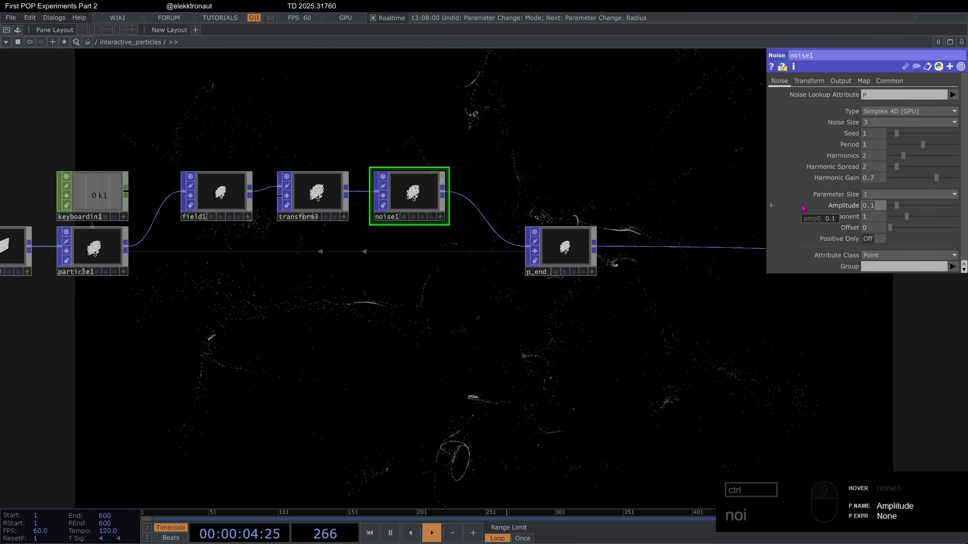
text(.005)
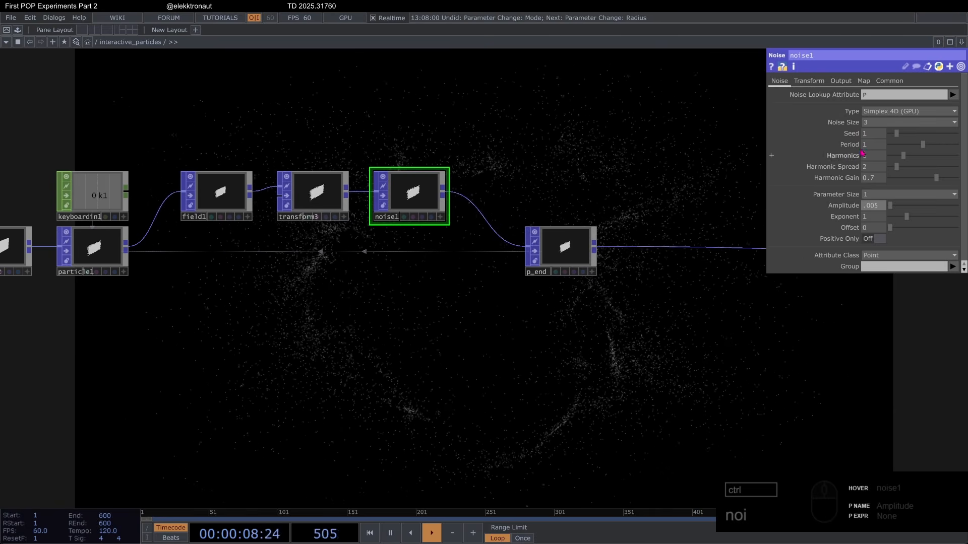
drag(876, 145, 817, 146)
text(.5)
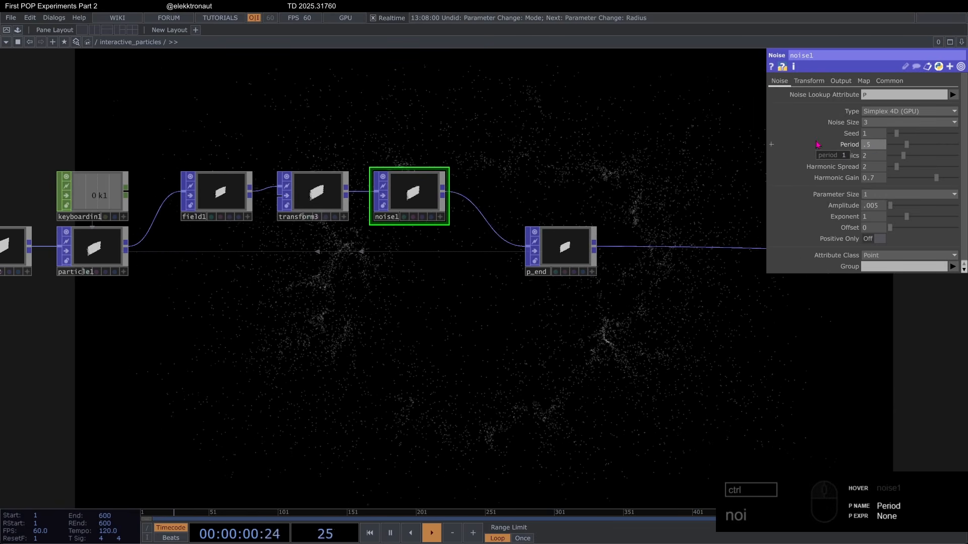
Step: Insert a Trail POP into the wire between p_end and geo1
drag(506, 311, 241, 287)
scroll(245, 257, down, 2)
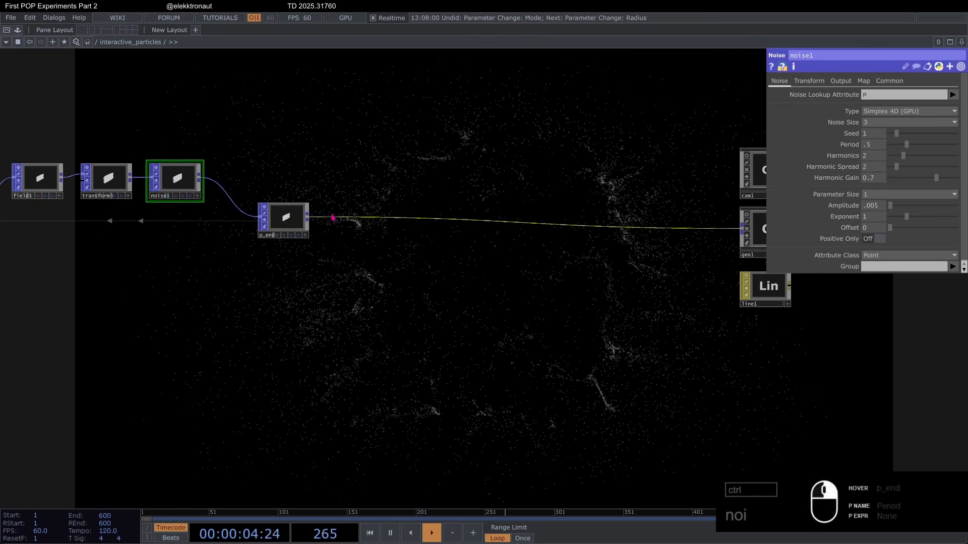
click(333, 218)
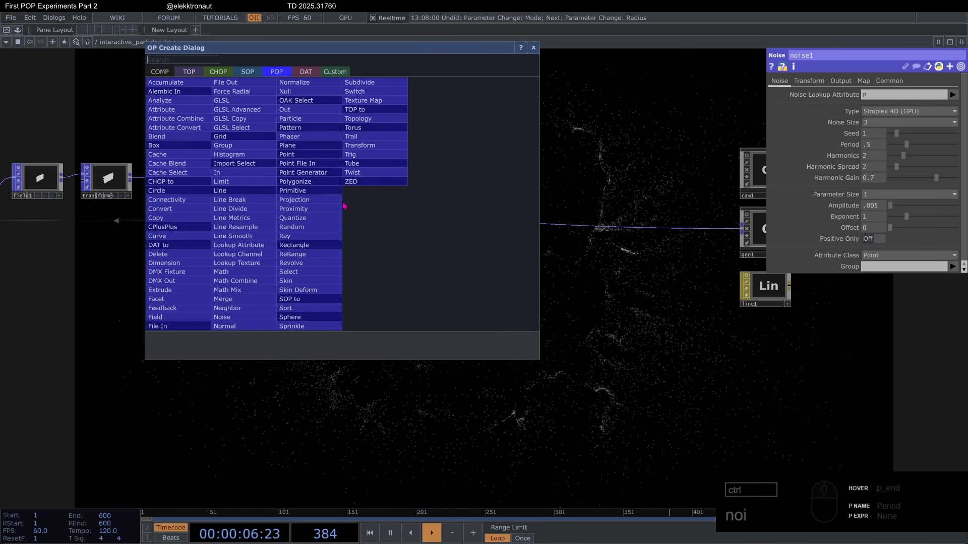
key(Return)
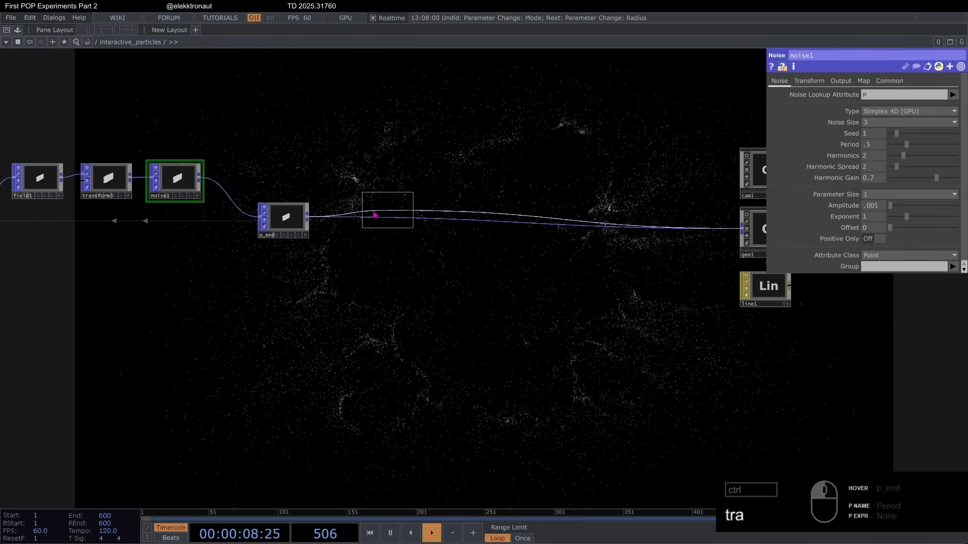
click(354, 218)
scroll(356, 221, up, 2)
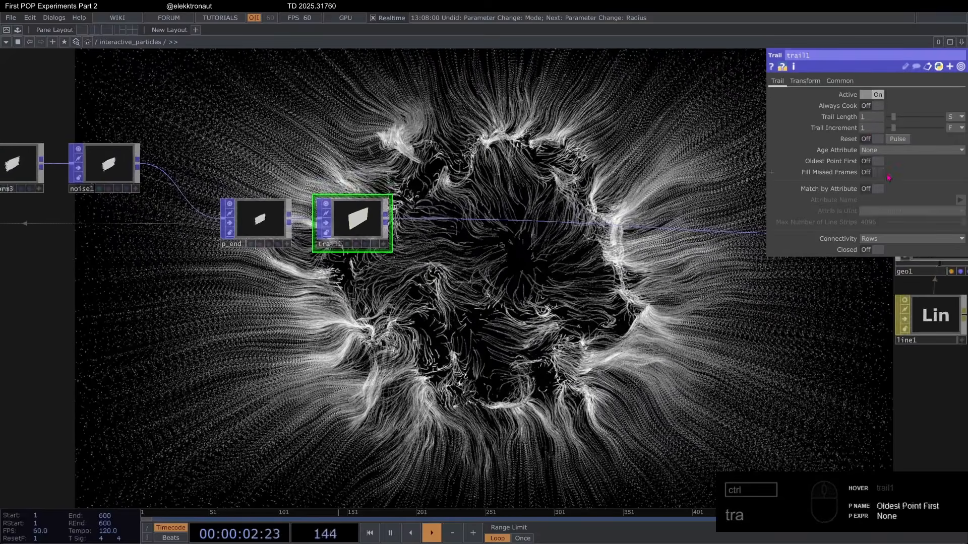
Step: Make trail1 match by the PartId attribute with a maximum of 10000 line strips, and save the project
click(880, 189)
click(960, 200)
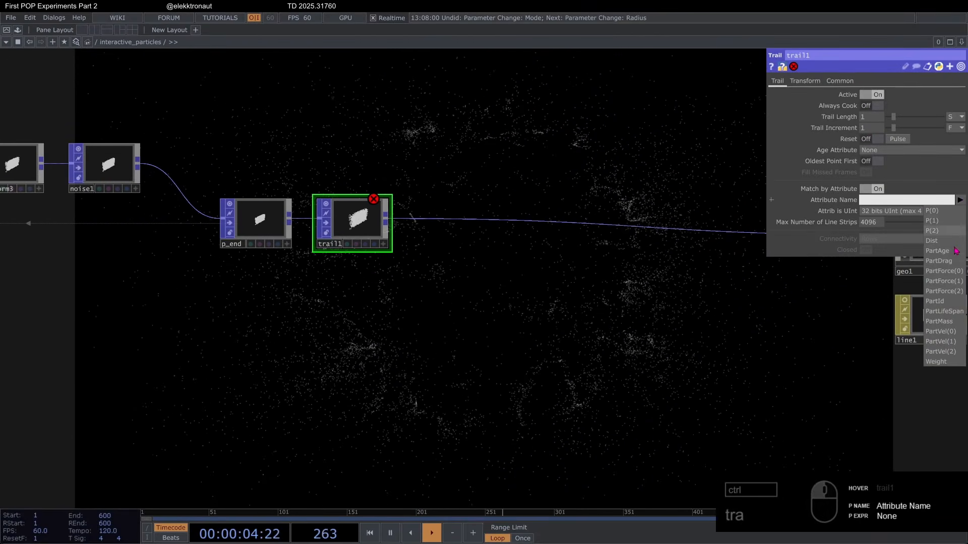
click(940, 301)
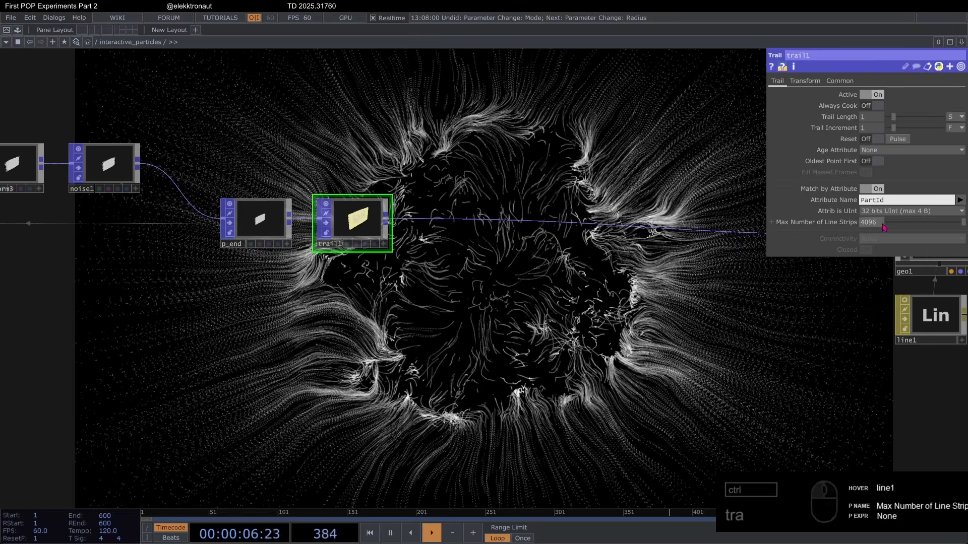
text(10000)
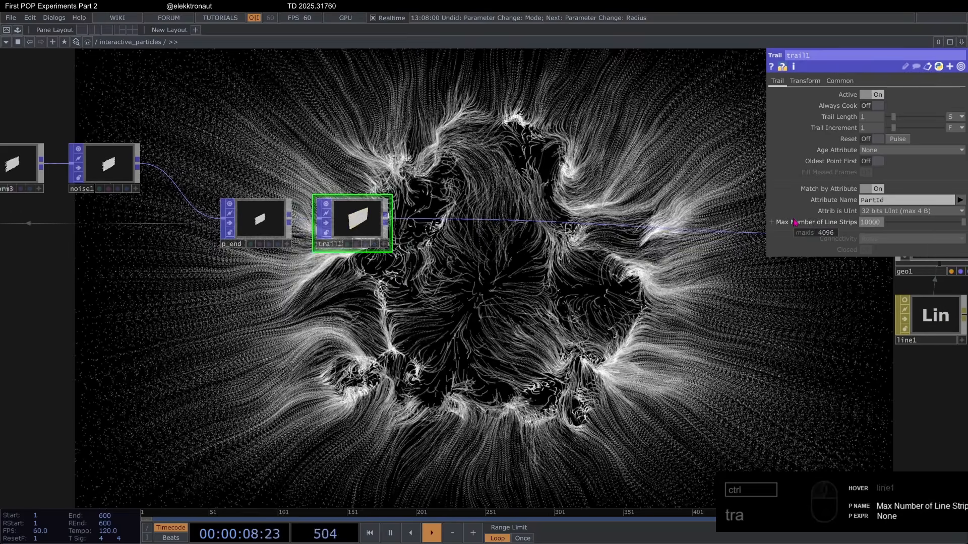
key(ctrl+s)
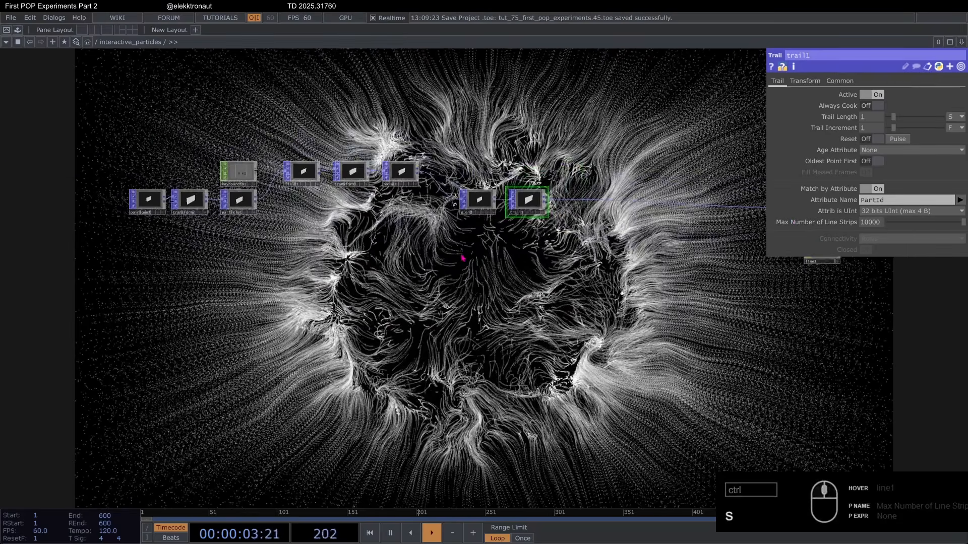
Step: Select field1 and add a Panel CHOP to the interactive_particles network
scroll(395, 224, up, 3)
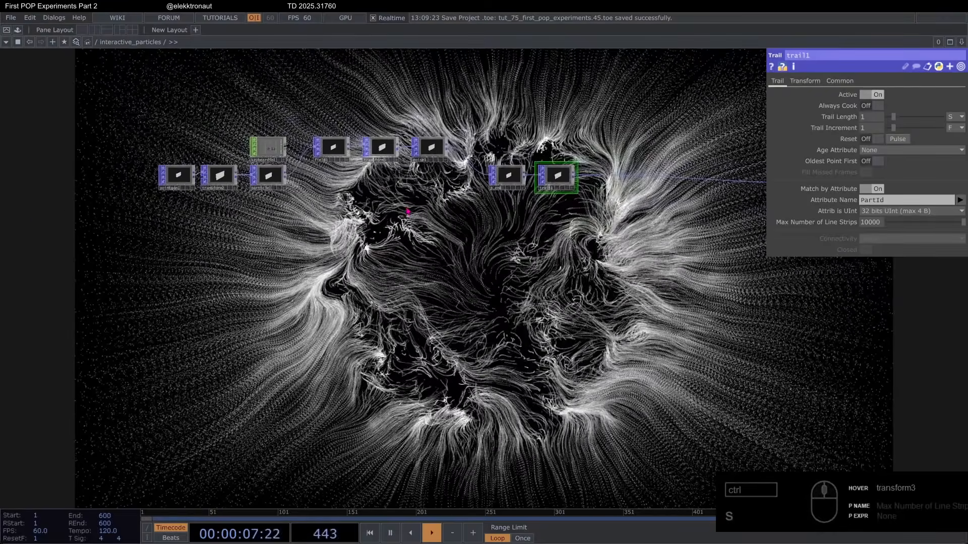
scroll(307, 146, up, 5)
click(329, 154)
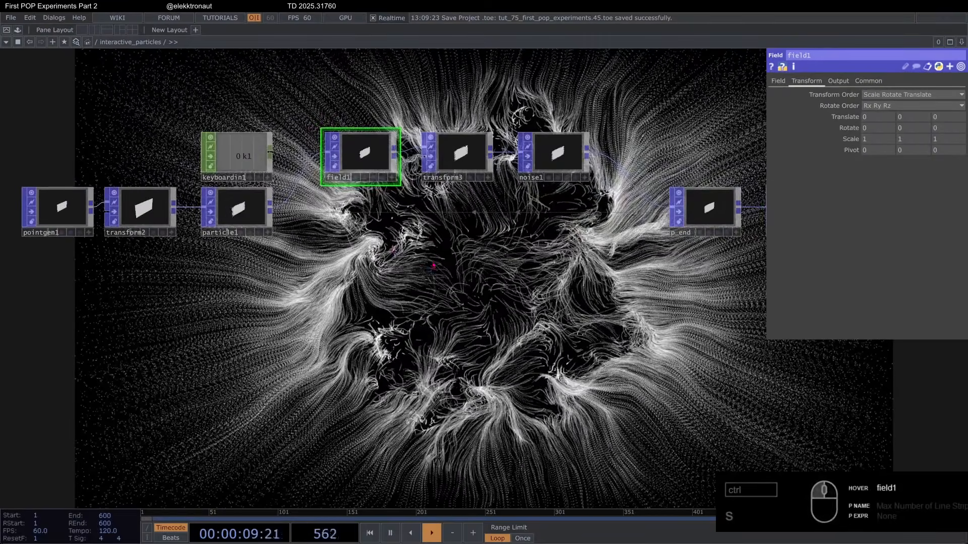
scroll(340, 166, down, 2)
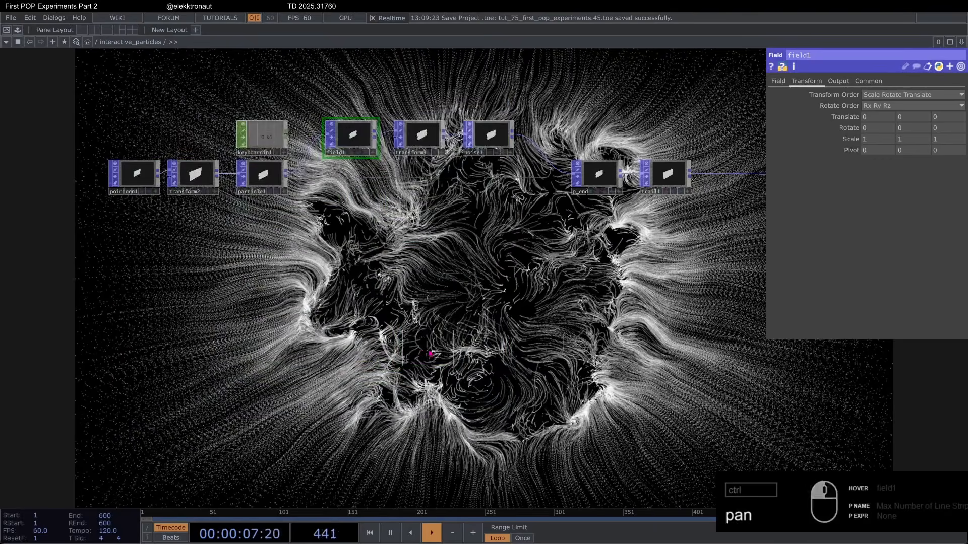
scroll(430, 353, down, 8)
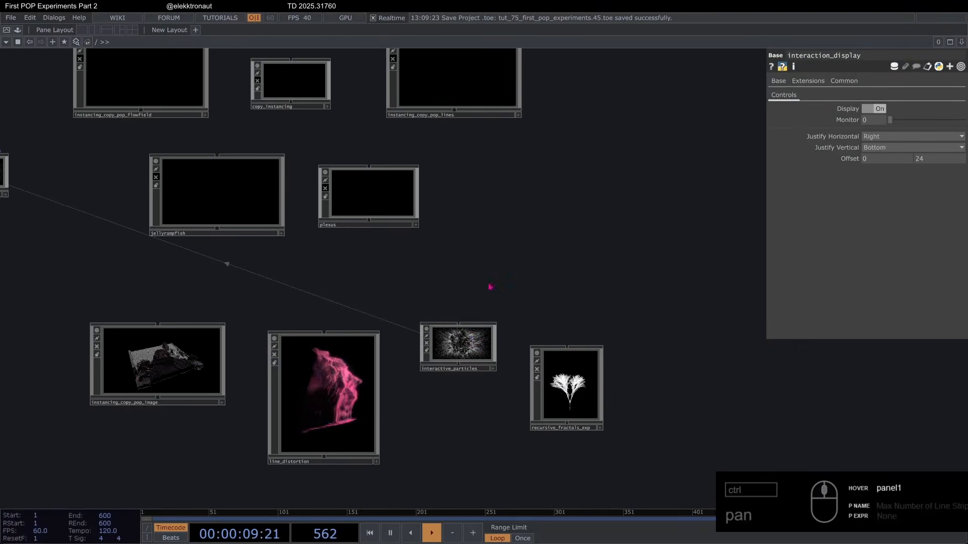
Step: Examine the perform Window COMP's settings at the project root and preview interactive_particles in perform mode
drag(212, 298, 311, 266)
click(91, 156)
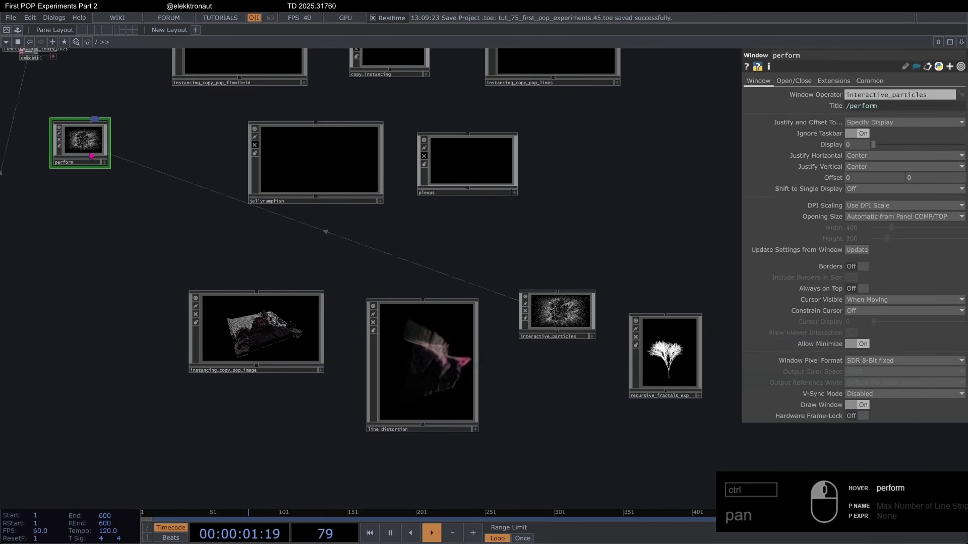
scroll(178, 220, down, 3)
key(F1)
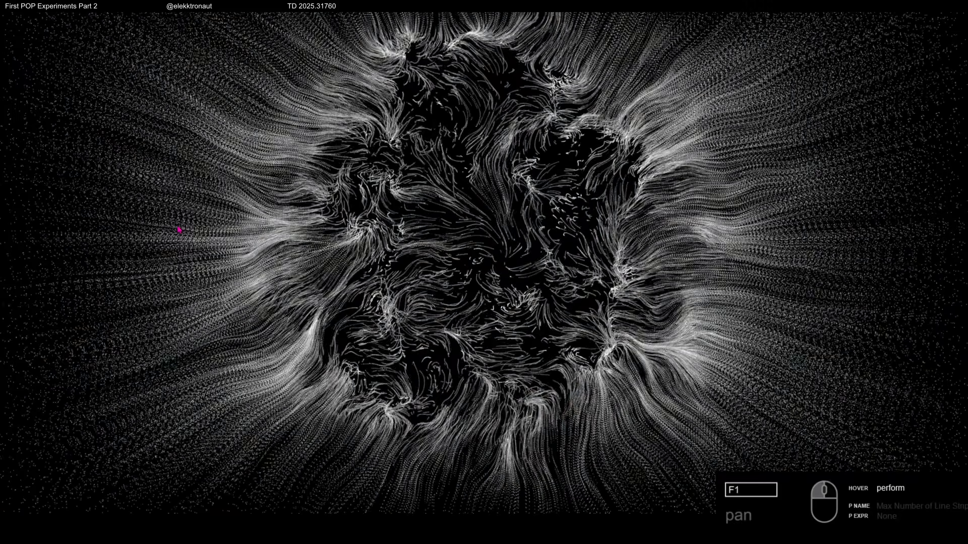
key(Escape)
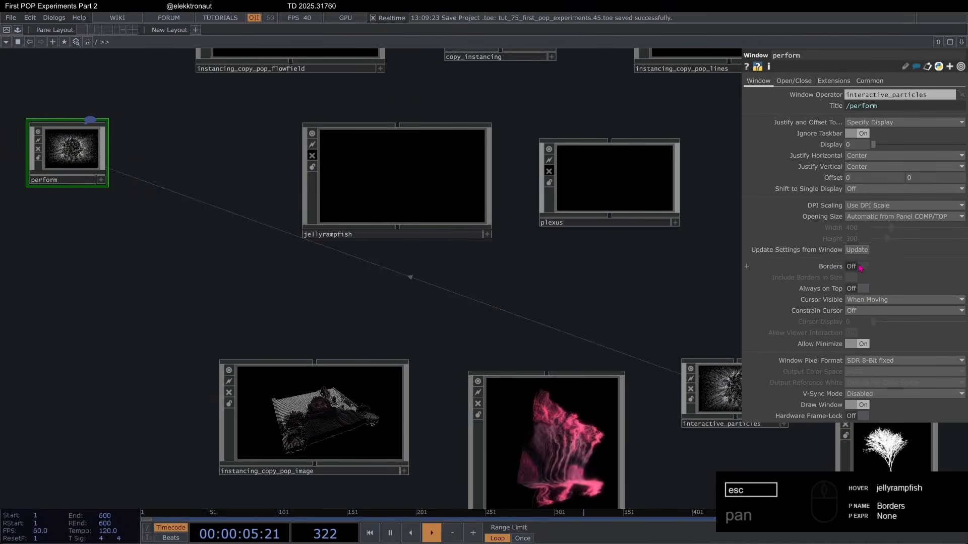
scroll(519, 255, down, 5)
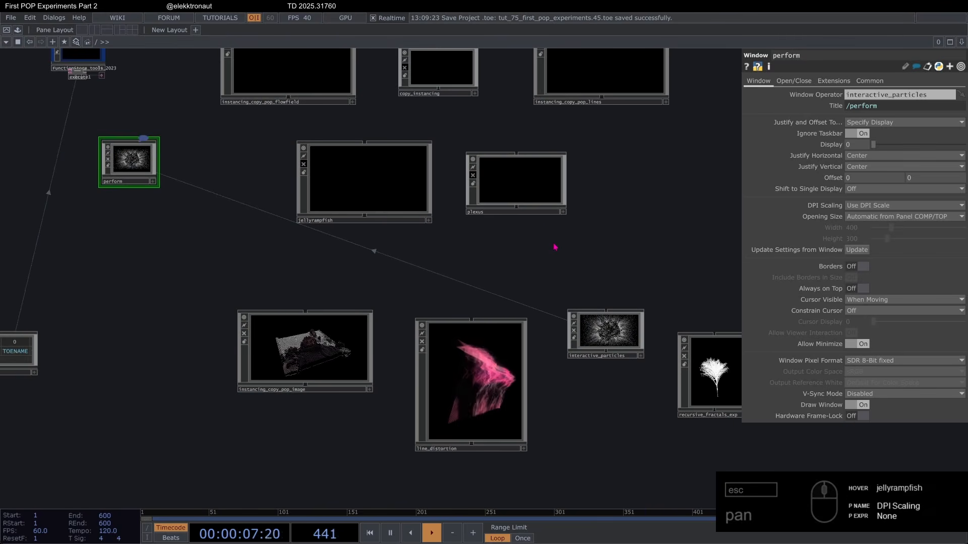
key(F1)
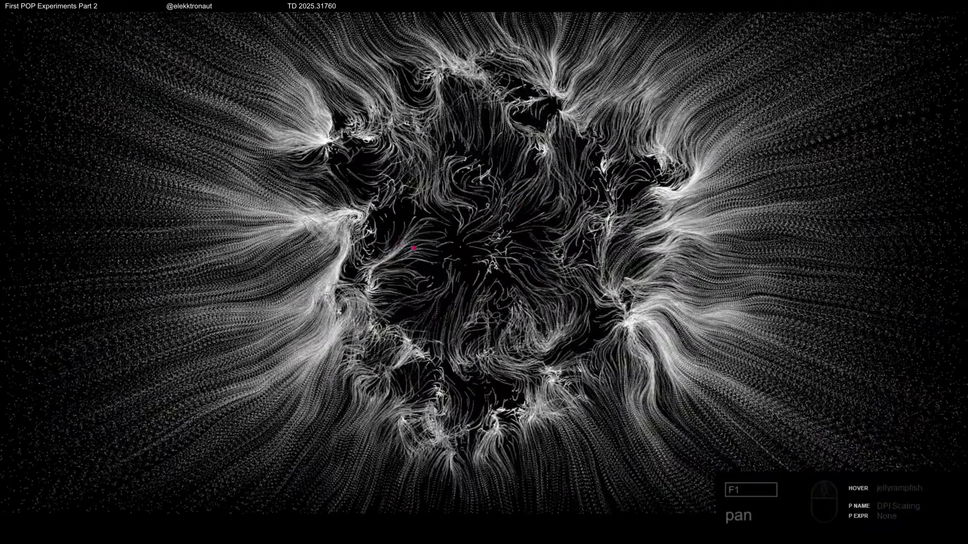
key(Escape)
Step: Go back into interactive_particles, inspect panel1's channels and open its Select parameter for editing
scroll(555, 347, up, 10)
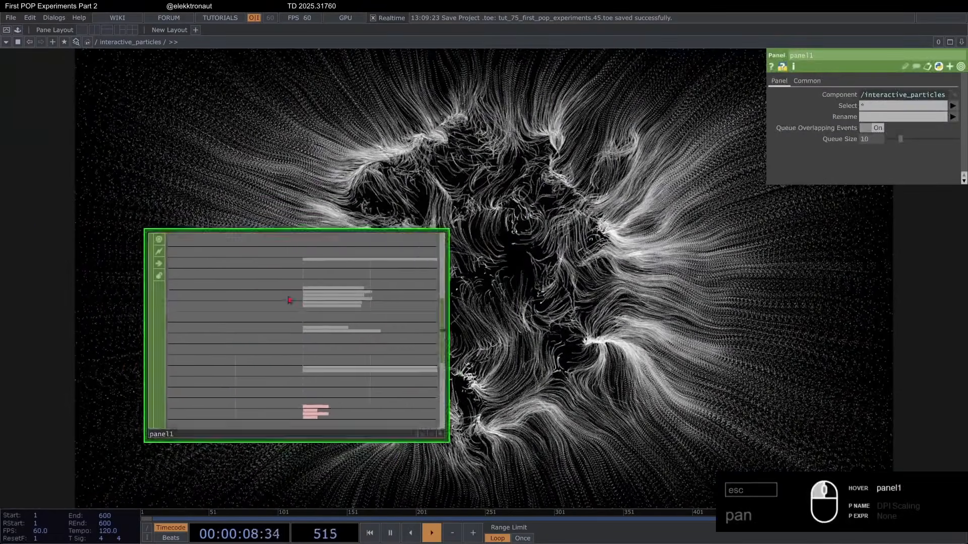
scroll(290, 300, up, 3)
scroll(297, 275, down, 3)
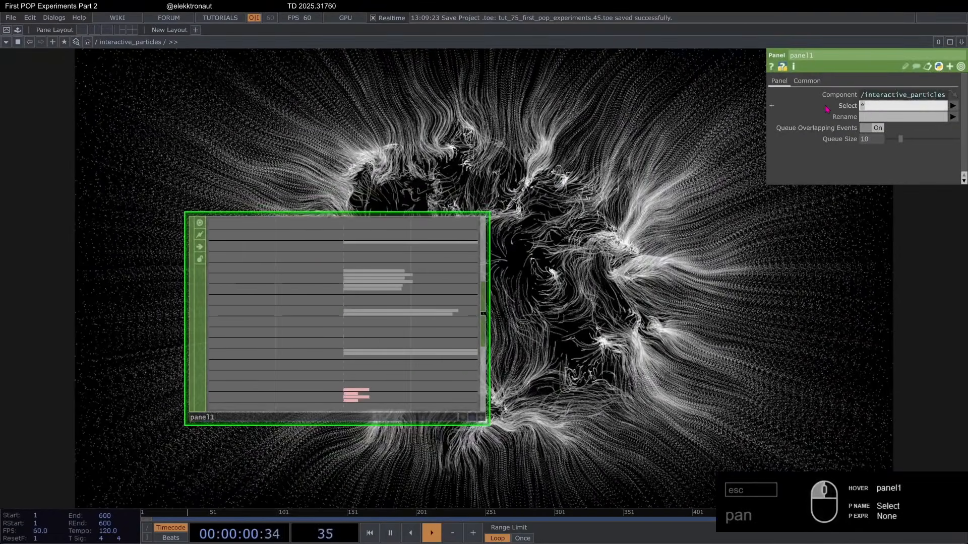
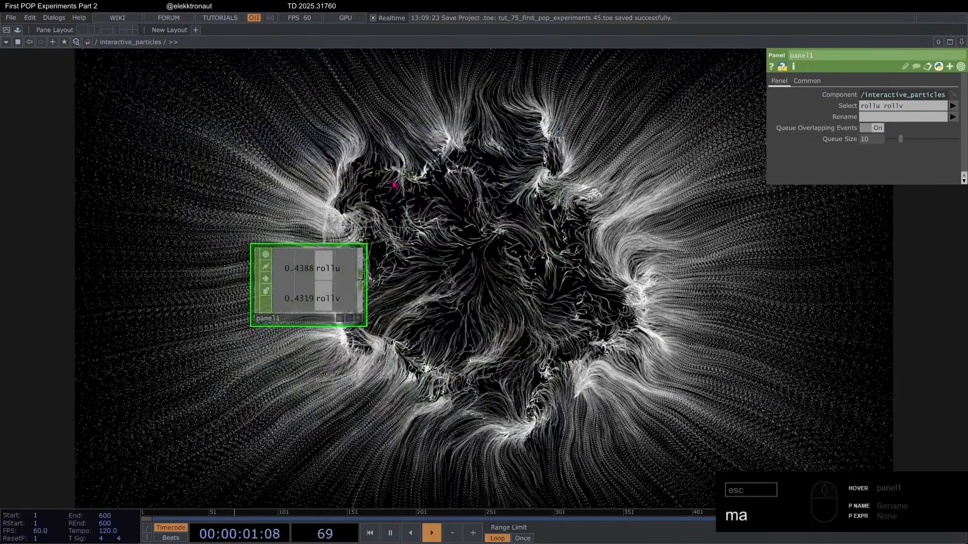
Step: Feed panel1 through a Math CHOP with To Range -1 to 1 and into a Null CHOP
click(427, 270)
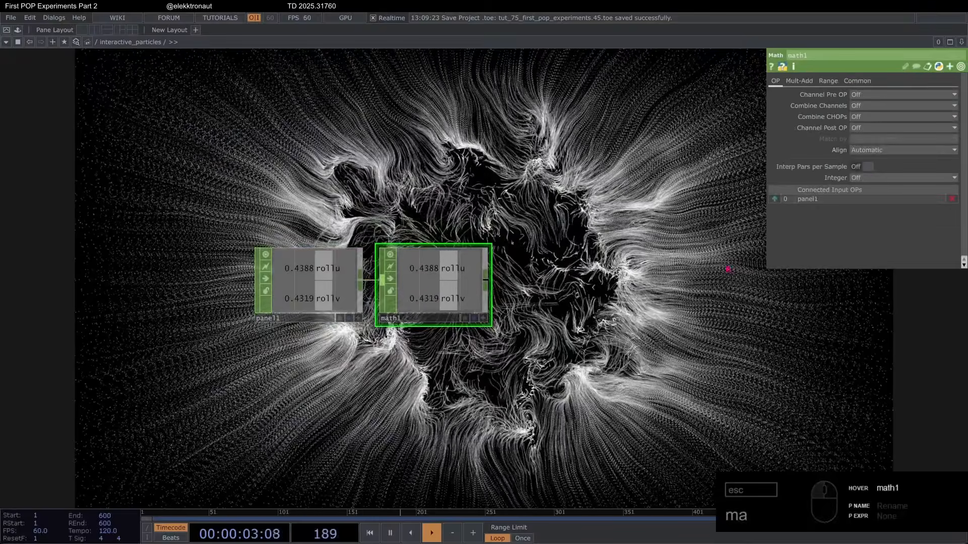
click(828, 80)
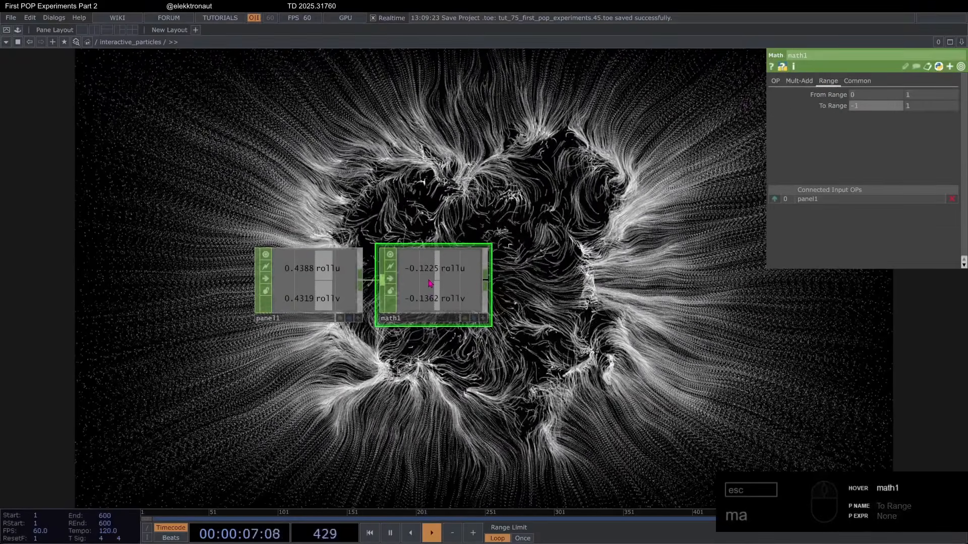
click(550, 292)
scroll(431, 296, down, 5)
drag(428, 267, 363, 342)
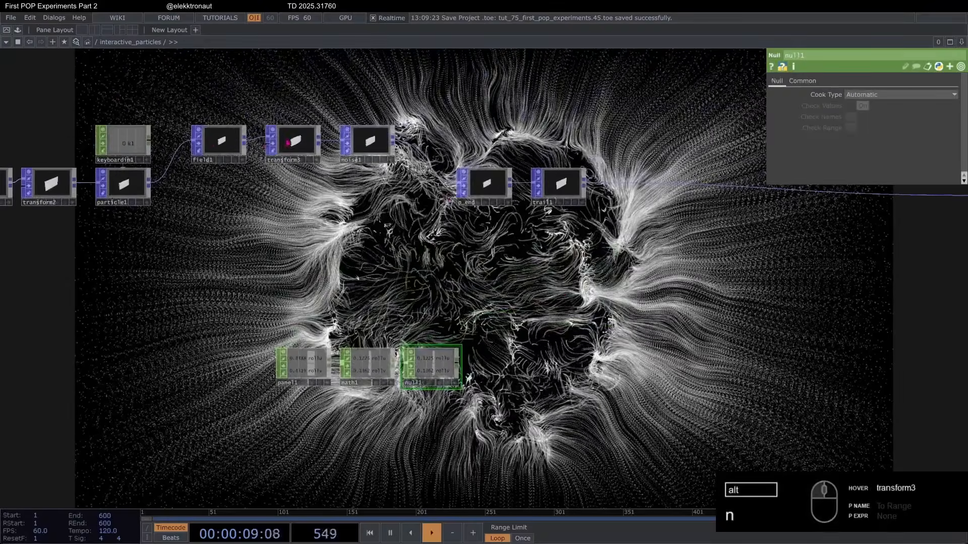
Step: Drive field1's Translate X and Y with CHOP references to null1's rollu and rollv channels
click(227, 144)
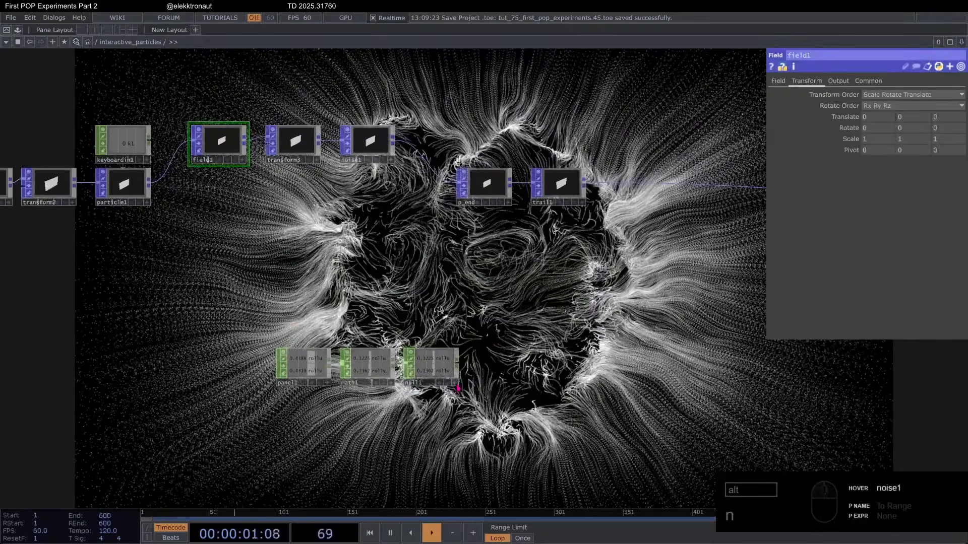
scroll(418, 348, up, 5)
drag(438, 398, 870, 118)
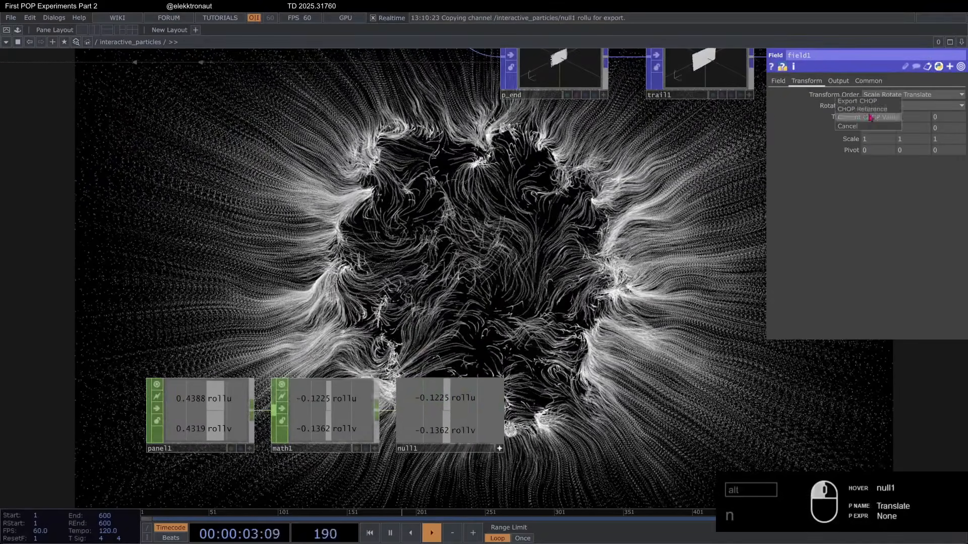
click(862, 109)
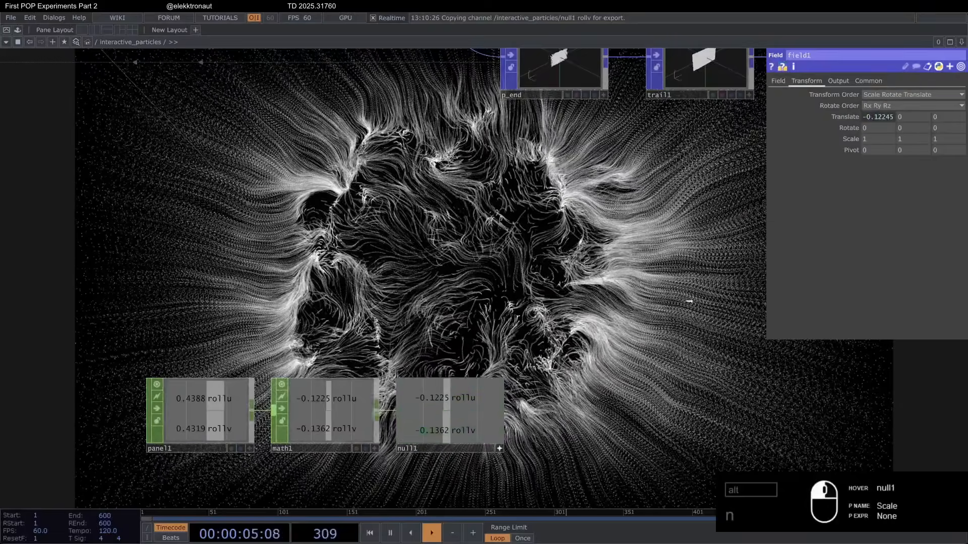
drag(921, 139, 914, 118)
click(918, 116)
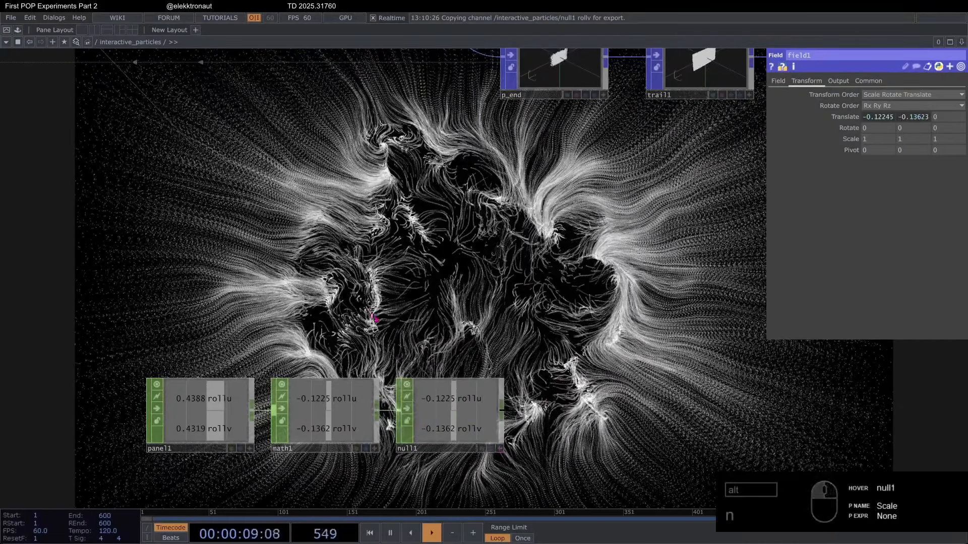
Step: Preview the mouse-driven field in perform mode and return to the network
scroll(374, 319, down, 3)
key(F1)
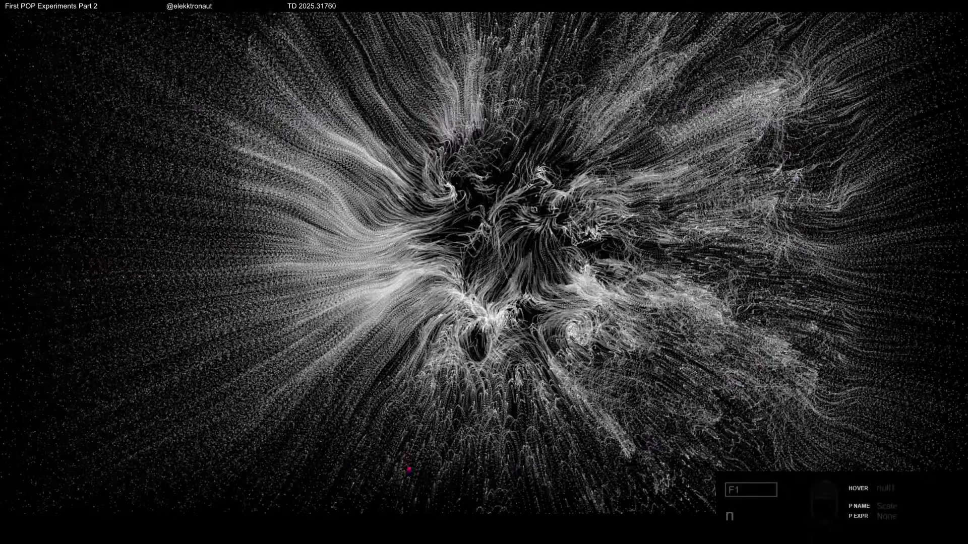
key(Escape)
Step: Try a Z rotation of 2 with a uniform scale of 1 on transform3 and preview it in perform mode
drag(328, 216, 393, 242)
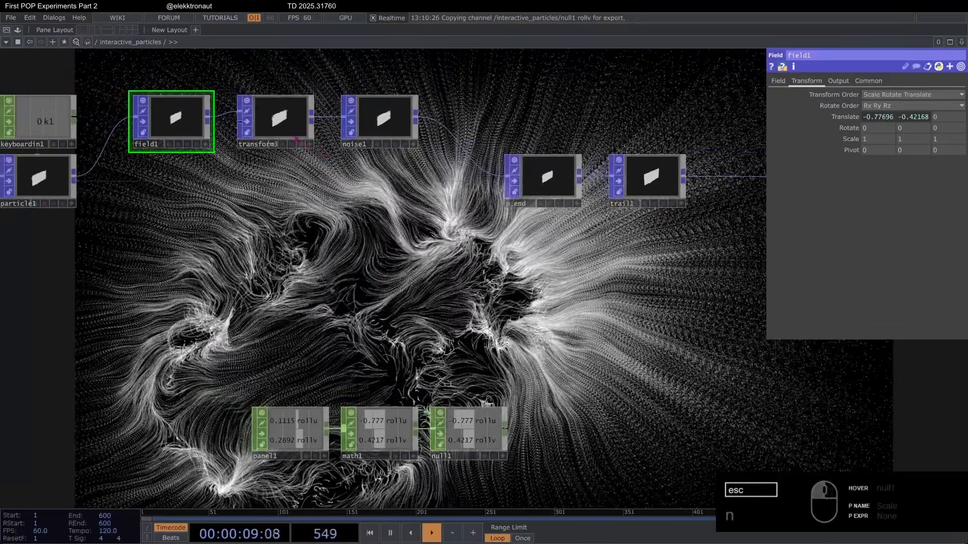
click(277, 118)
drag(338, 283, 452, 284)
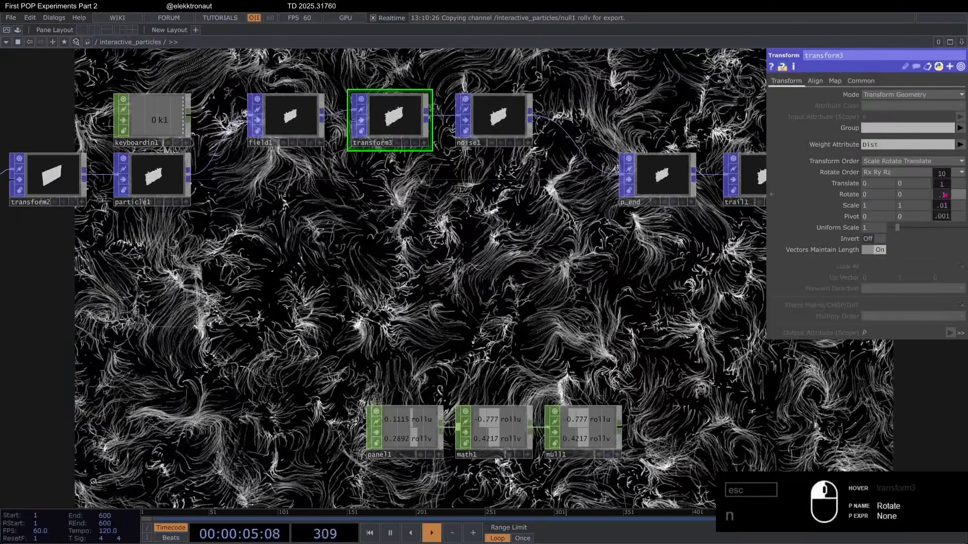
middle_drag(933, 194, 942, 180)
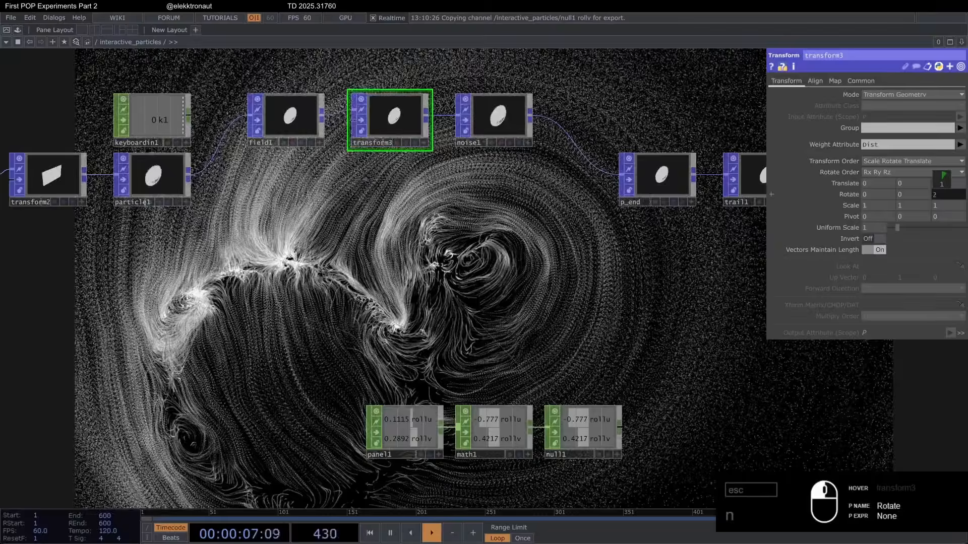
key(F1)
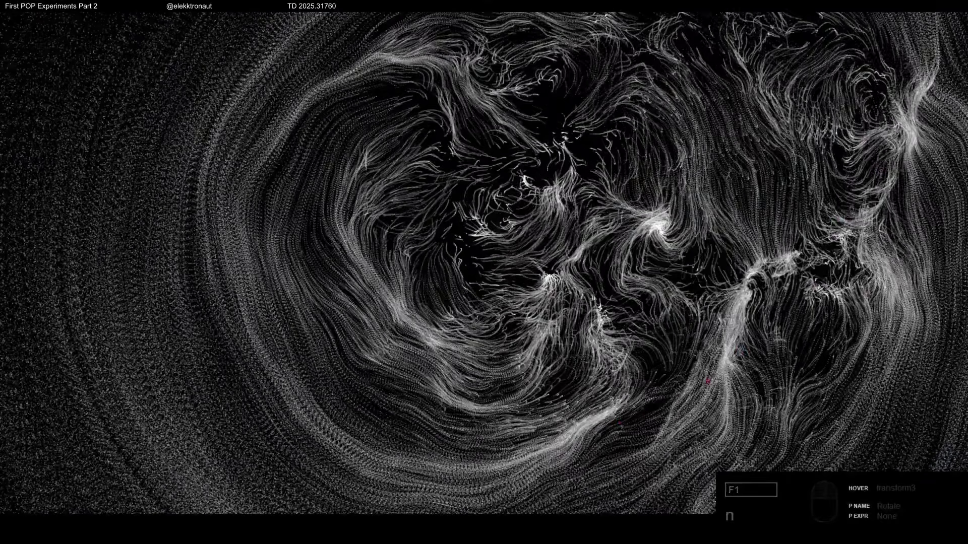
key(Escape)
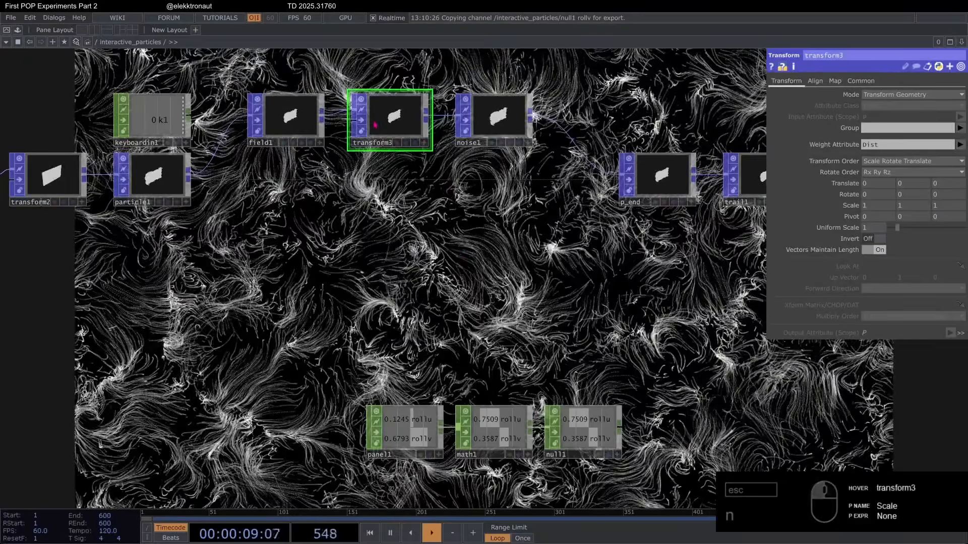
Step: Bypass transform3 and try mapping the Dist attribute to noise1's amp parameter with the Multiply combine operation
click(497, 126)
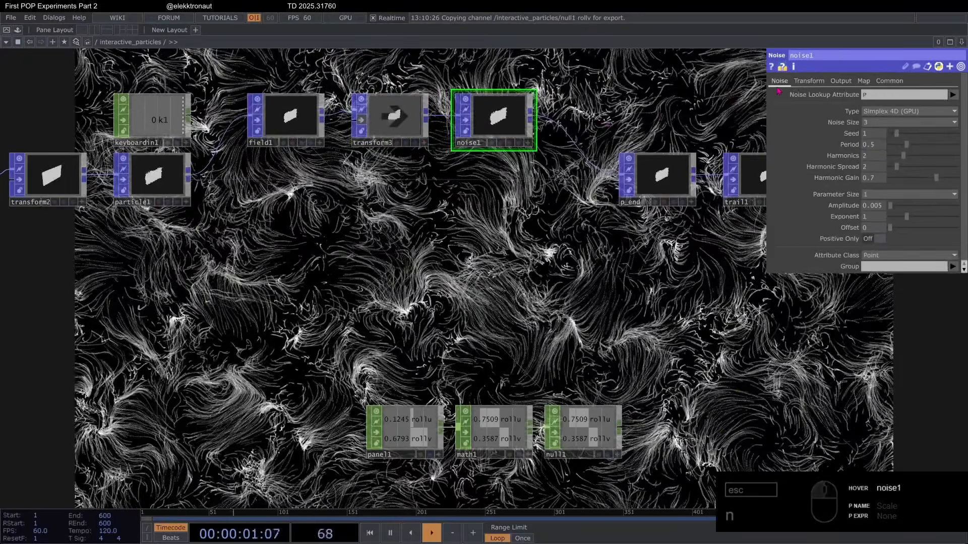
click(863, 81)
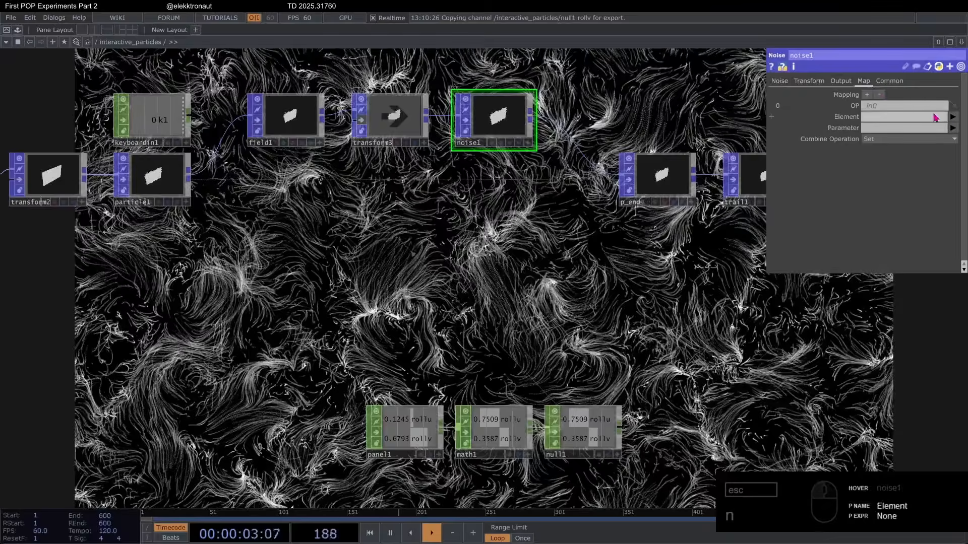
click(953, 117)
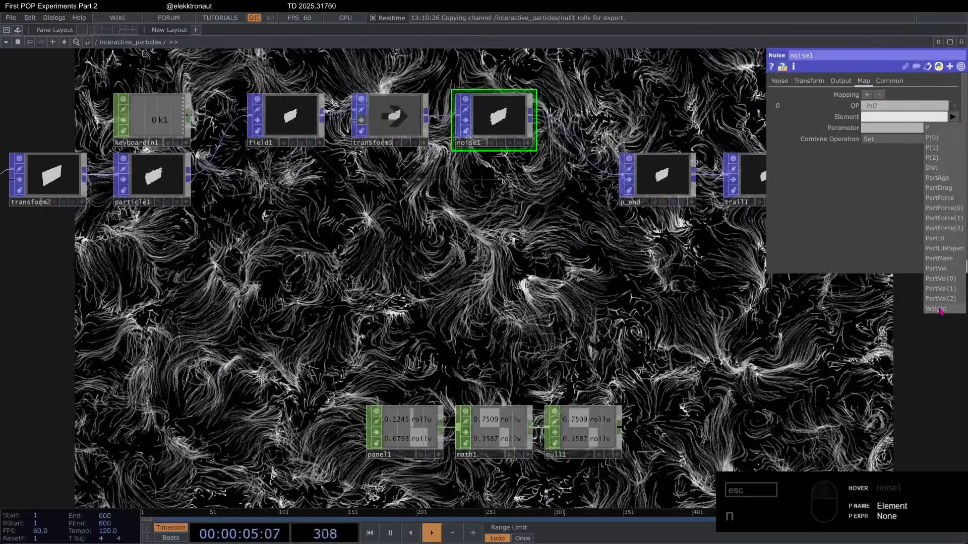
click(951, 170)
click(953, 128)
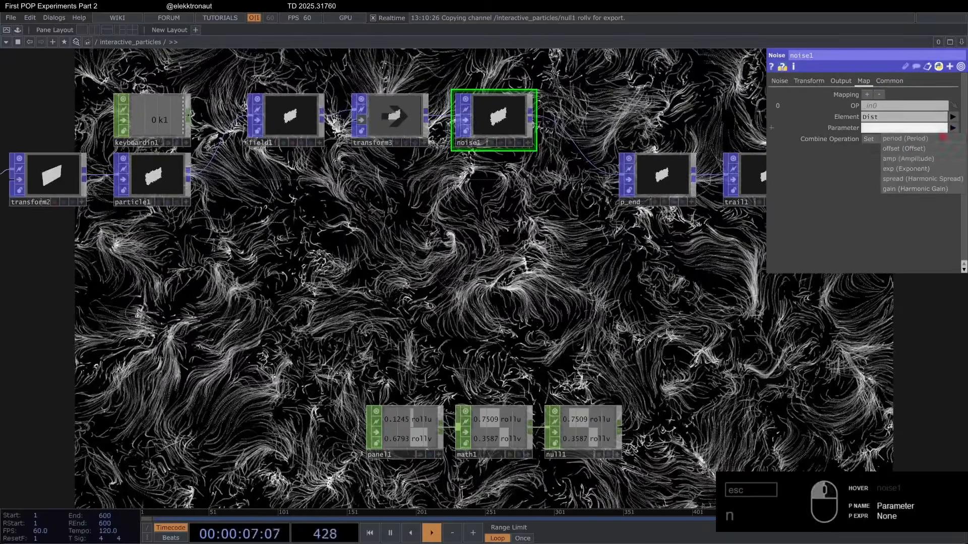
click(907, 159)
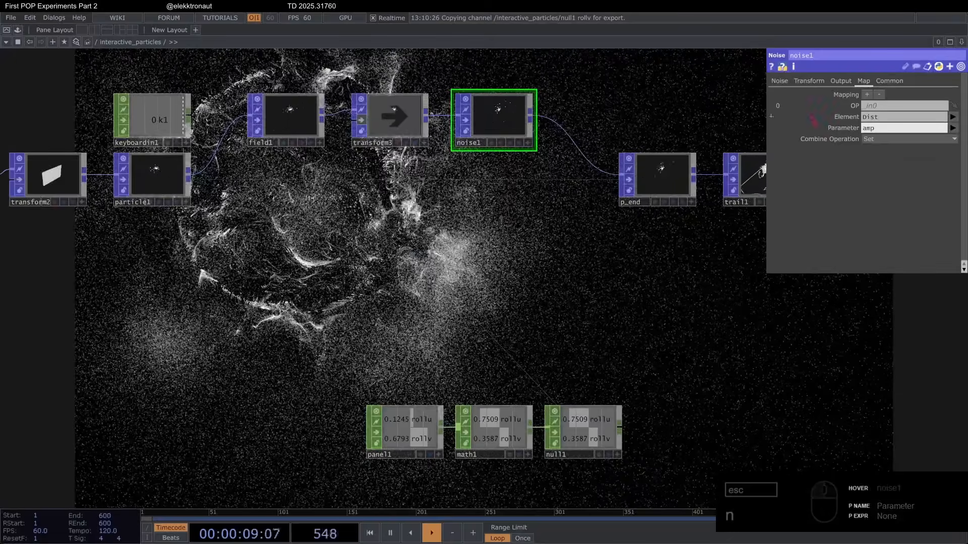
click(887, 139)
click(880, 167)
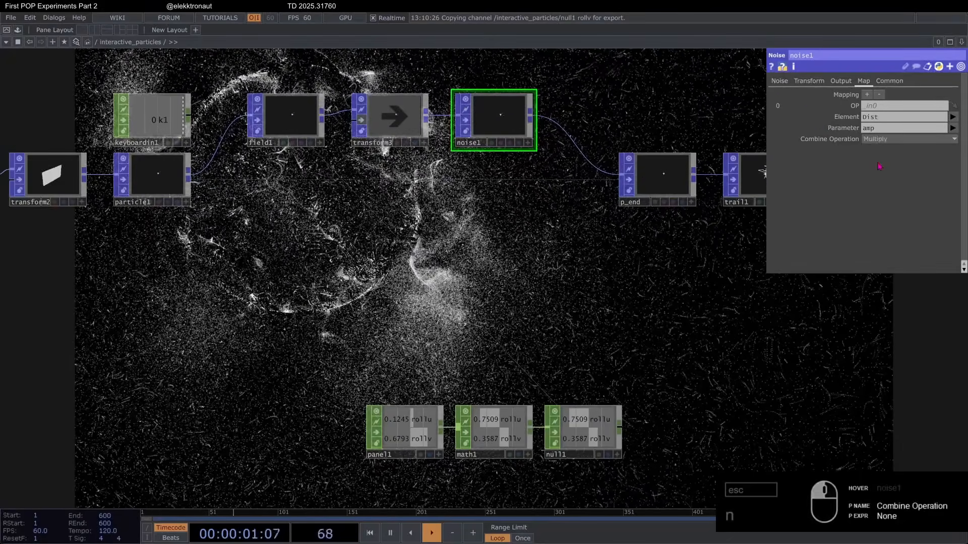
Step: Try a noise1 amplitude of about 0.058 and preview the particles in perform mode
click(781, 82)
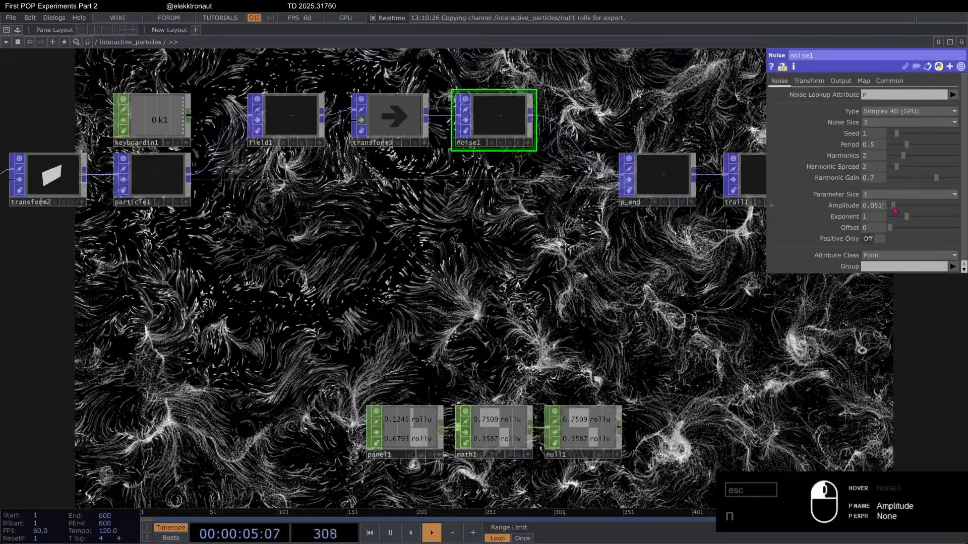
key(F1)
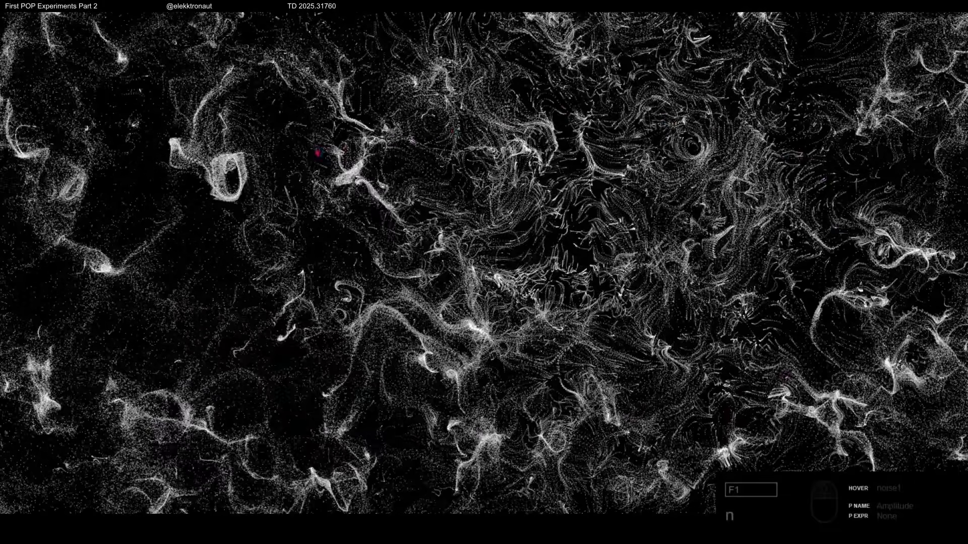
key(Escape)
key(F1)
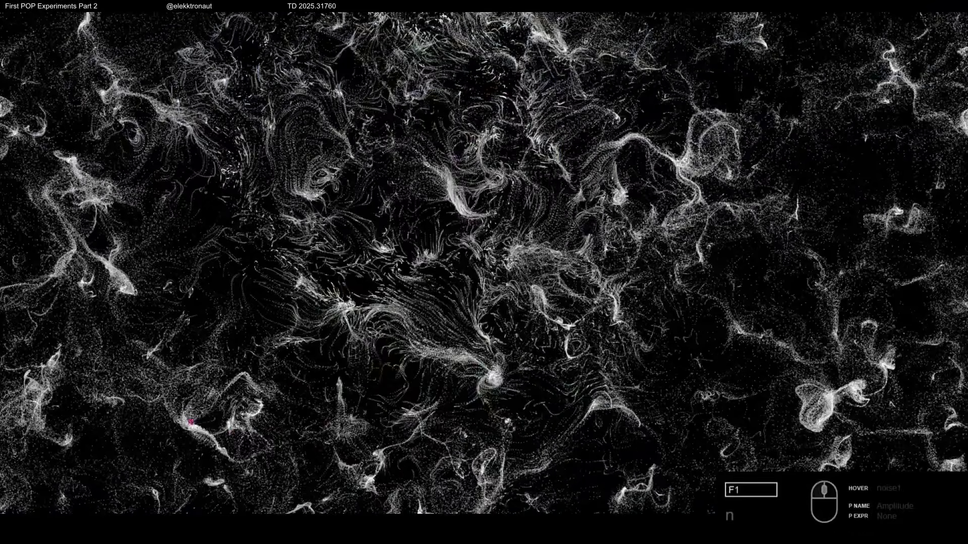
key(Escape)
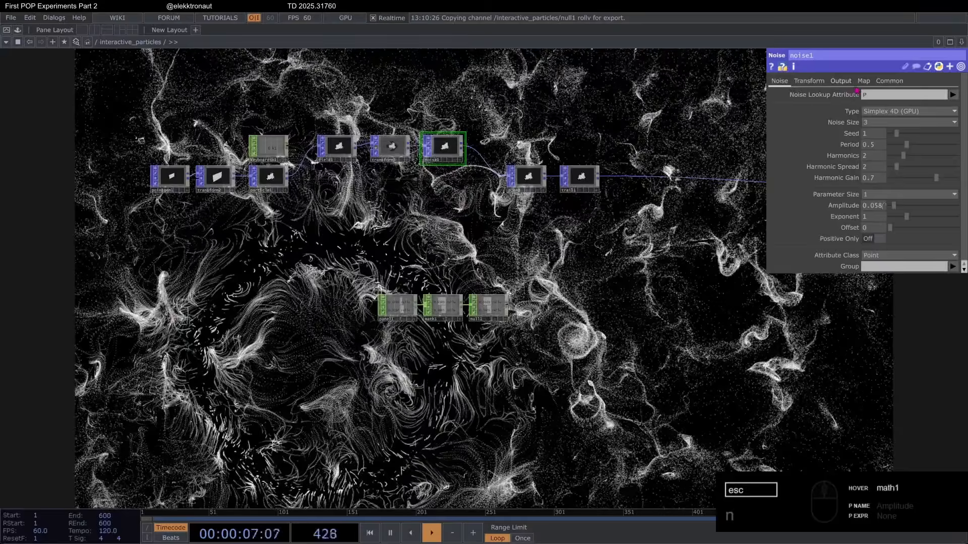
Step: Examine the Element and Parameter mapping options of noise1, check its amplitude, and preview the result in perform mode
click(862, 82)
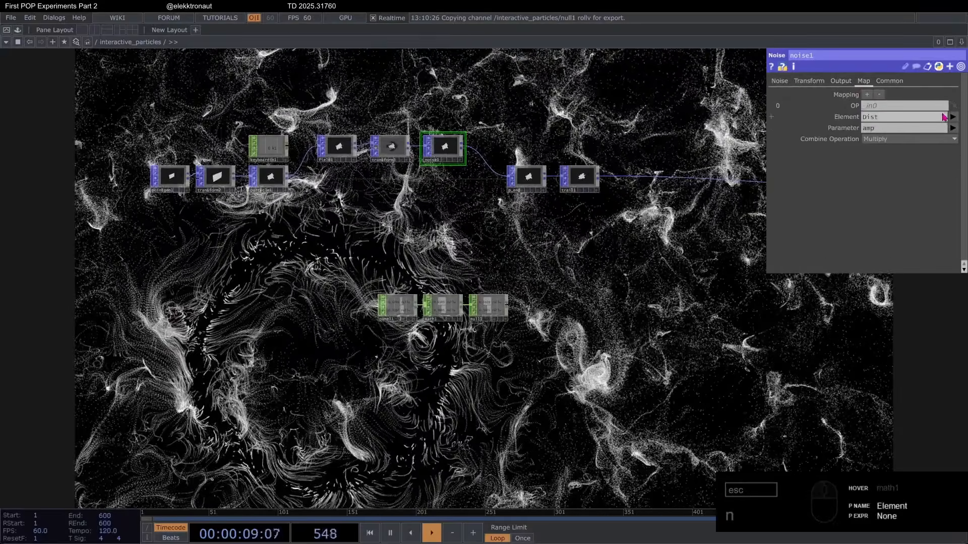
click(951, 117)
click(951, 118)
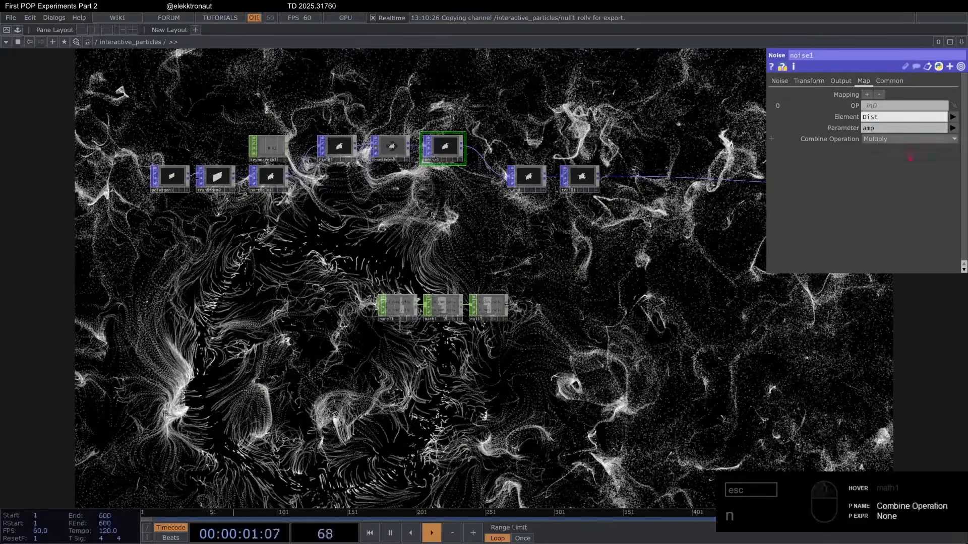
click(951, 128)
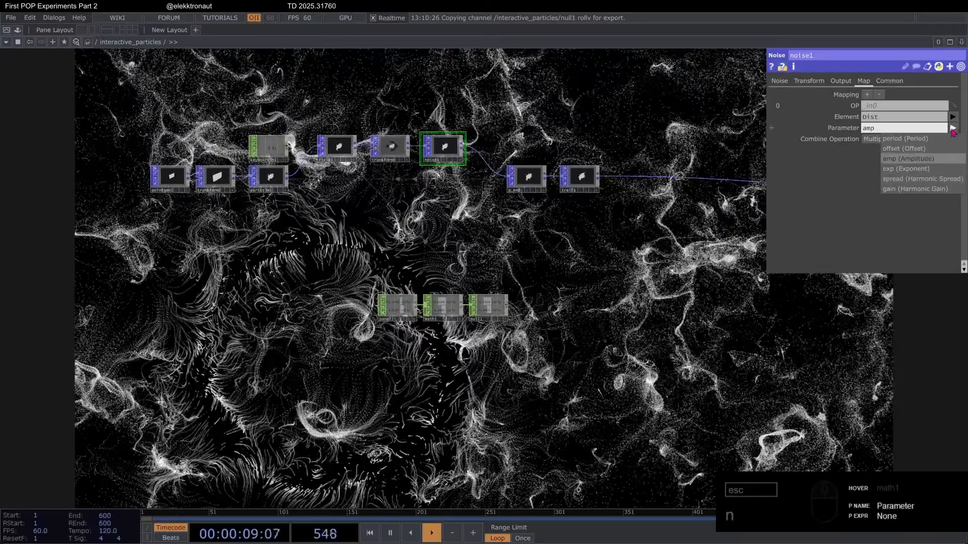
click(833, 118)
click(779, 80)
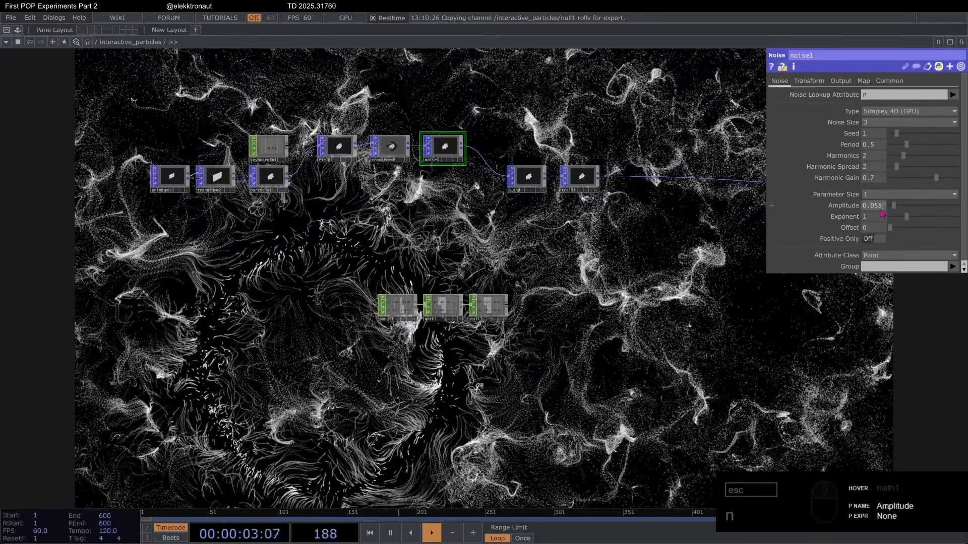
key(F1)
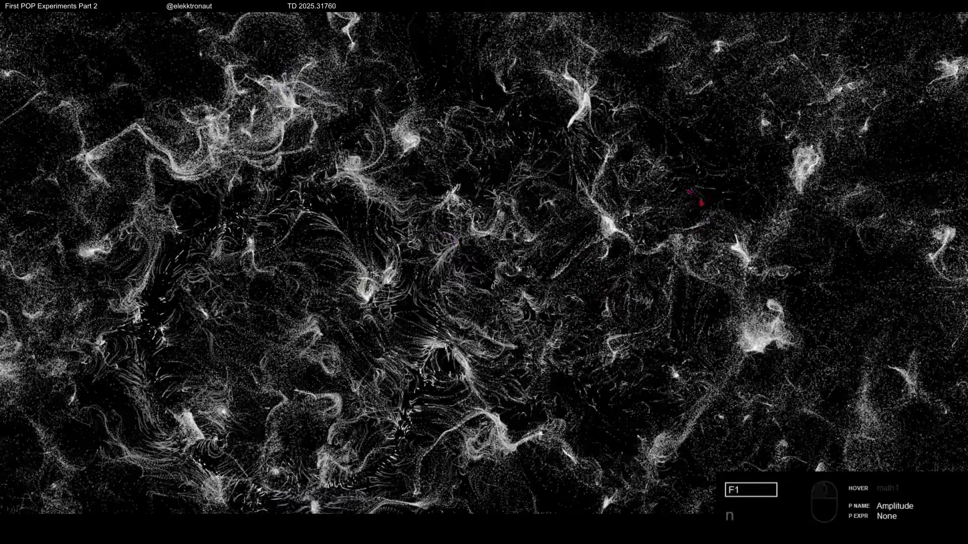
key(Escape)
Step: Undo the experimental changes to noise1 and transform3, back through transform3's uniform scale change
key(ctrl+z)
key(ctrl+z)
key(ctrl+z)
key(ctrl+z)
key(ctrl+z)
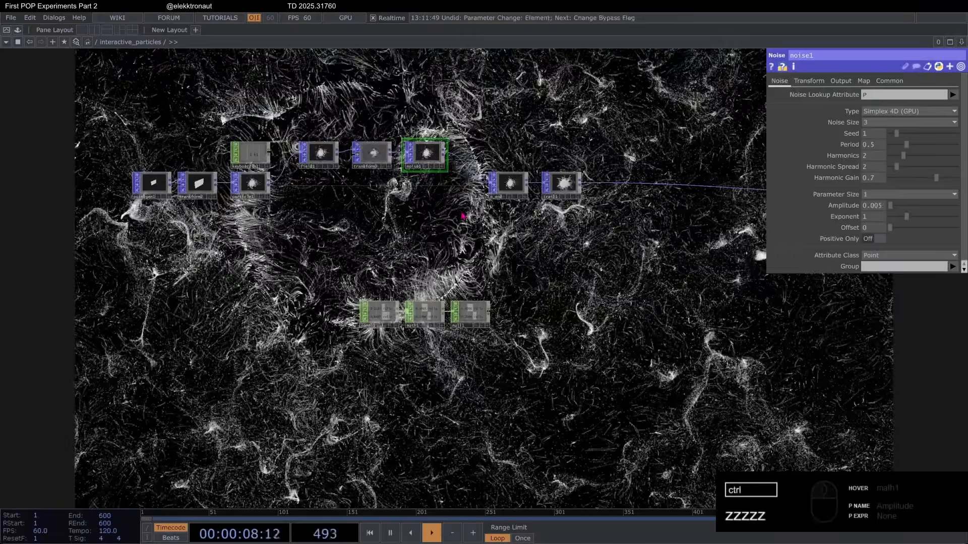
key(ctrl+z)
key(ctrl+z)
key(ctrl+z)
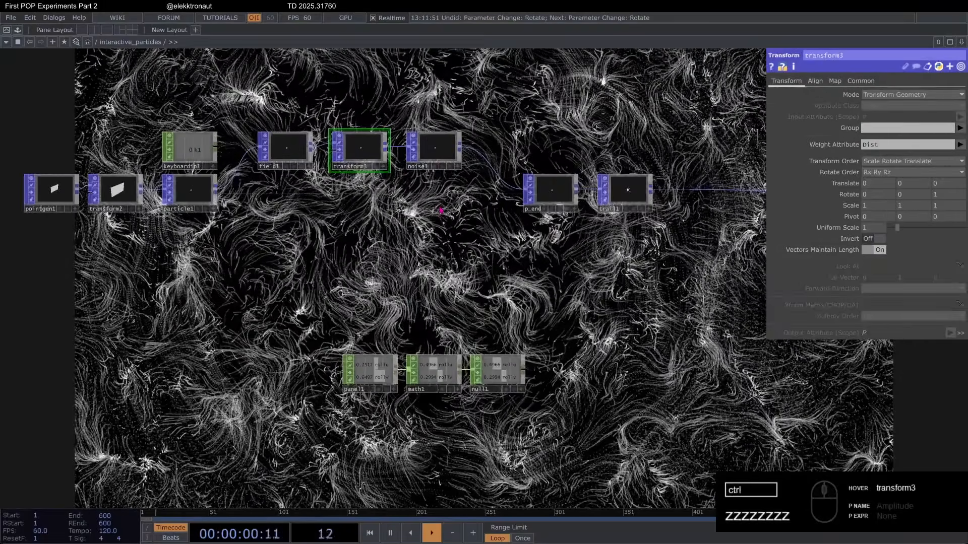
key(ctrl+z)
key(ctrl+z)
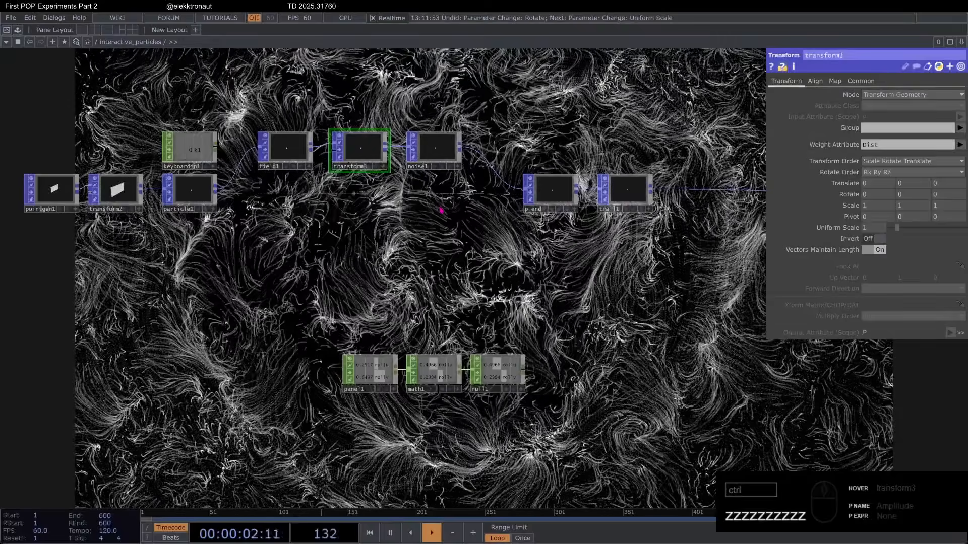
key(ctrl+z)
Step: Insert a Lookup Texture POP on the connection between trail1 and geo1
drag(644, 273, 447, 277)
scroll(447, 277, down, 3)
drag(353, 267, 309, 258)
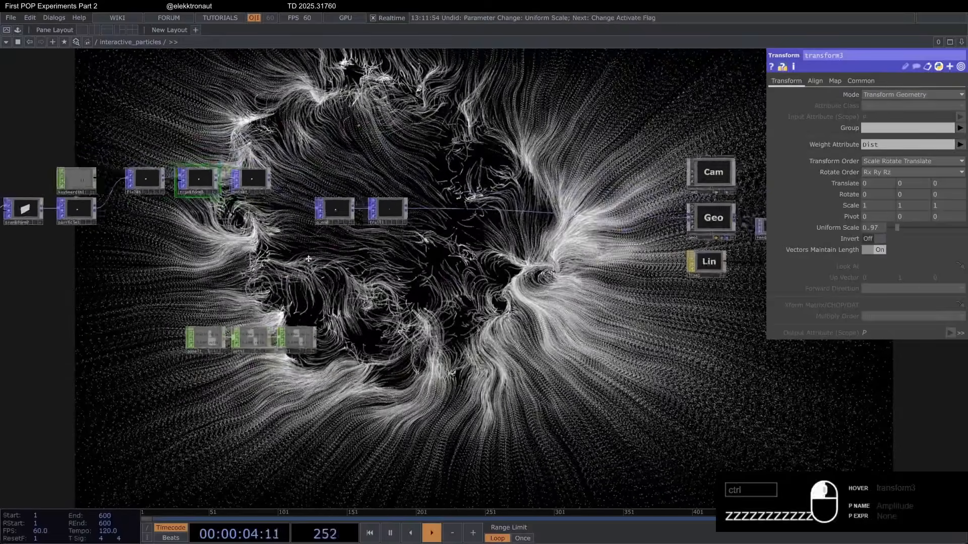
scroll(397, 199, up, 3)
right_click(389, 204)
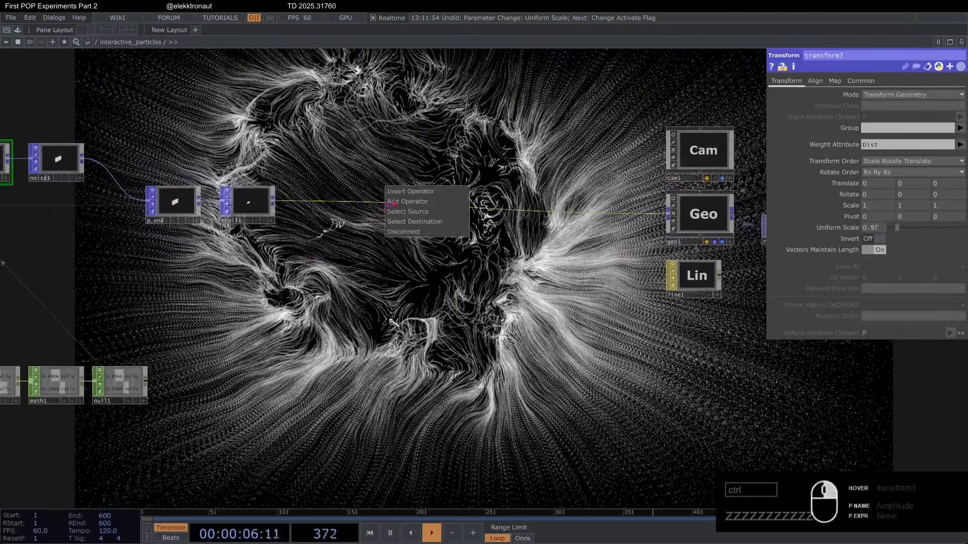
click(418, 197)
text(lo)
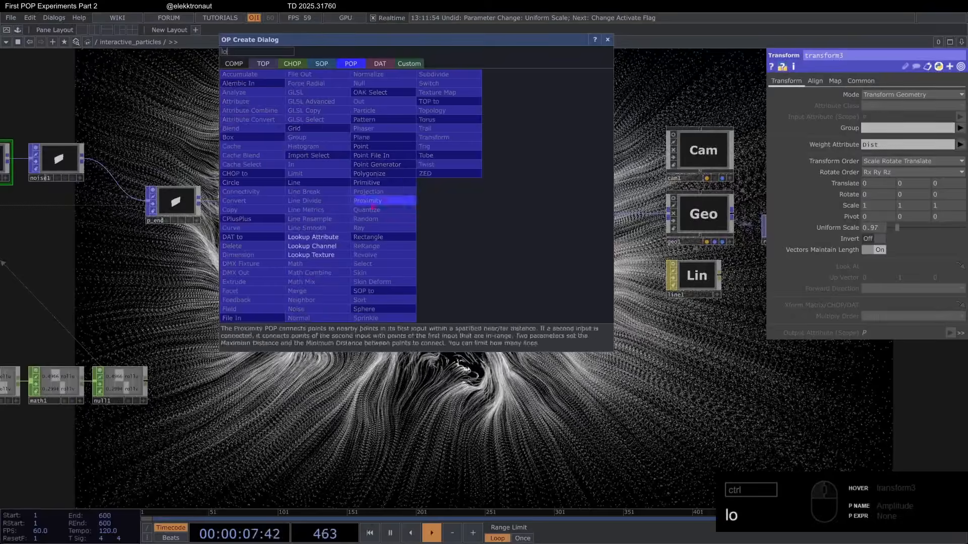
click(332, 258)
click(435, 212)
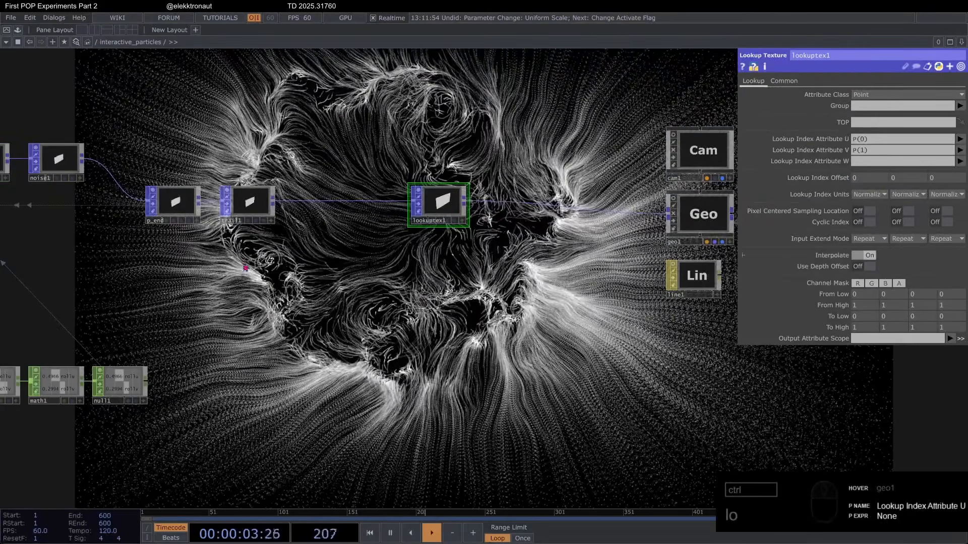
Step: Set both the U and V lookup index attributes of lookuptex1 to Dist
click(960, 140)
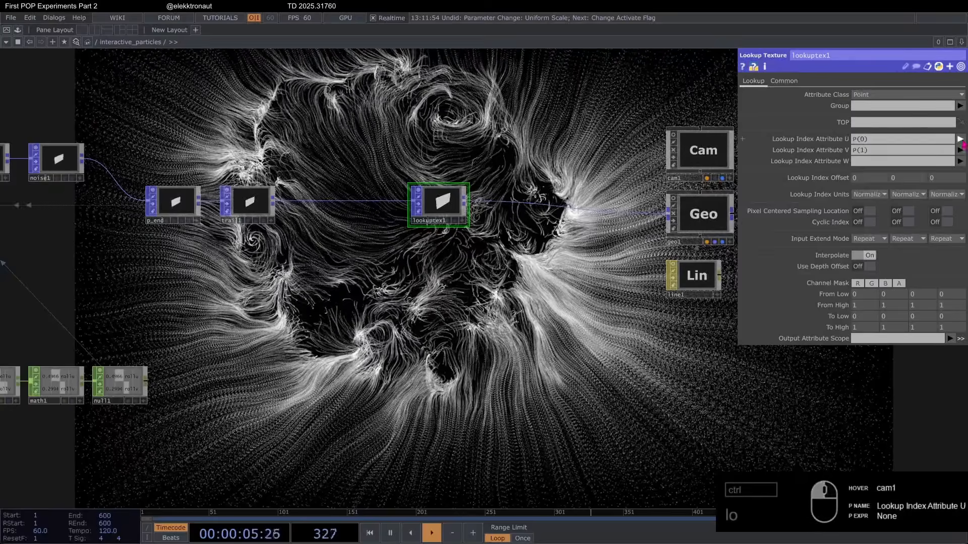
click(946, 183)
click(959, 151)
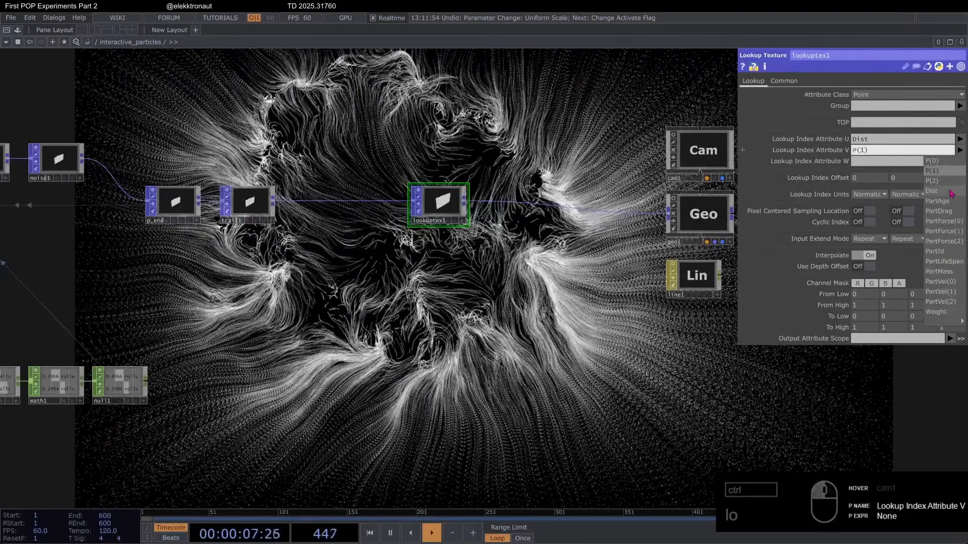
click(946, 192)
Step: Add a Ramp TOP below lookuptex1 and connect it to a Null TOP named color
key(Tab)
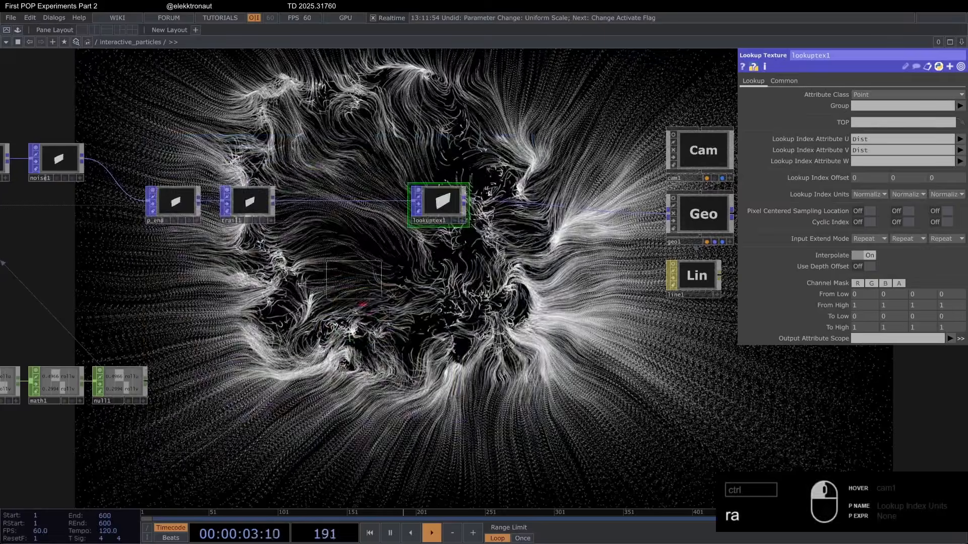
click(374, 312)
click(448, 306)
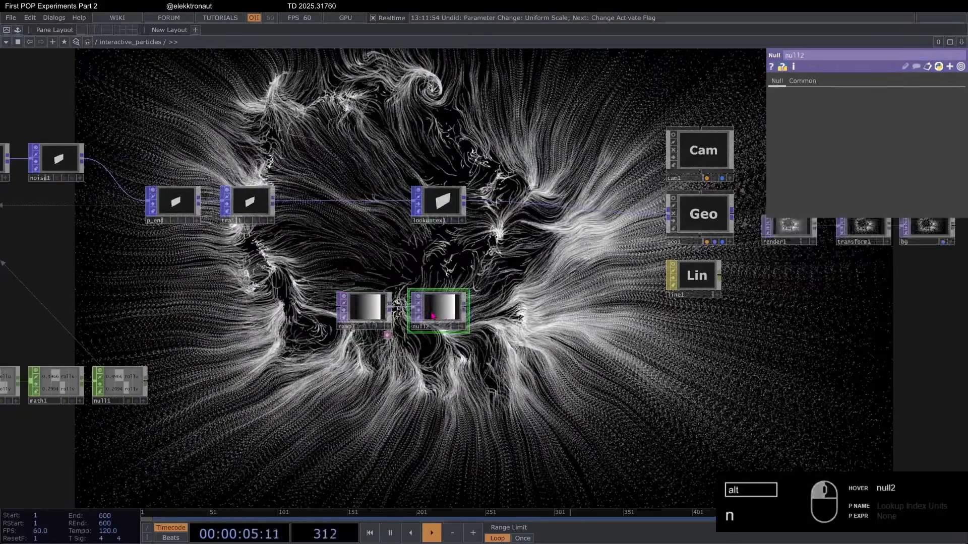
scroll(444, 310, up, 2)
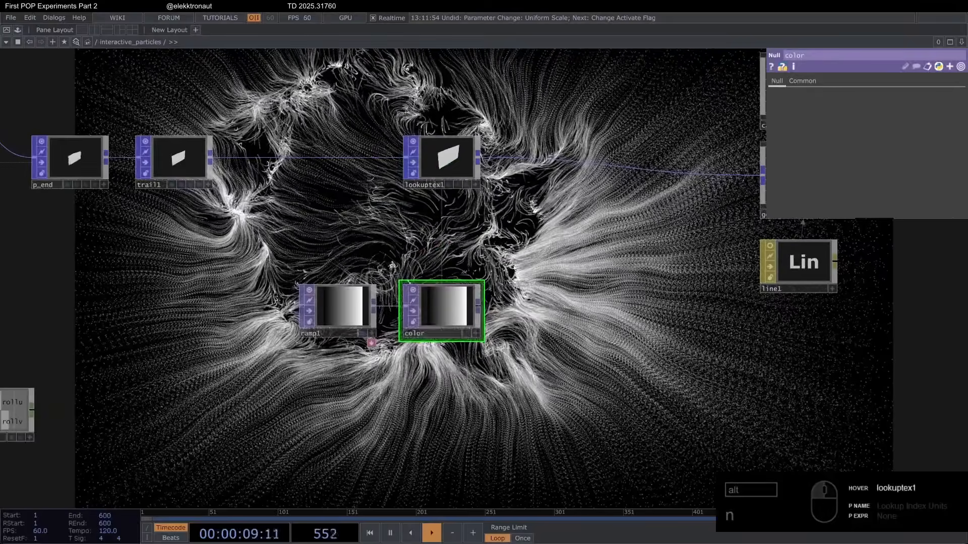
Step: Assign the color null as lookuptex1's TOP and set its Output Attribute Scope to Color
click(451, 162)
click(861, 339)
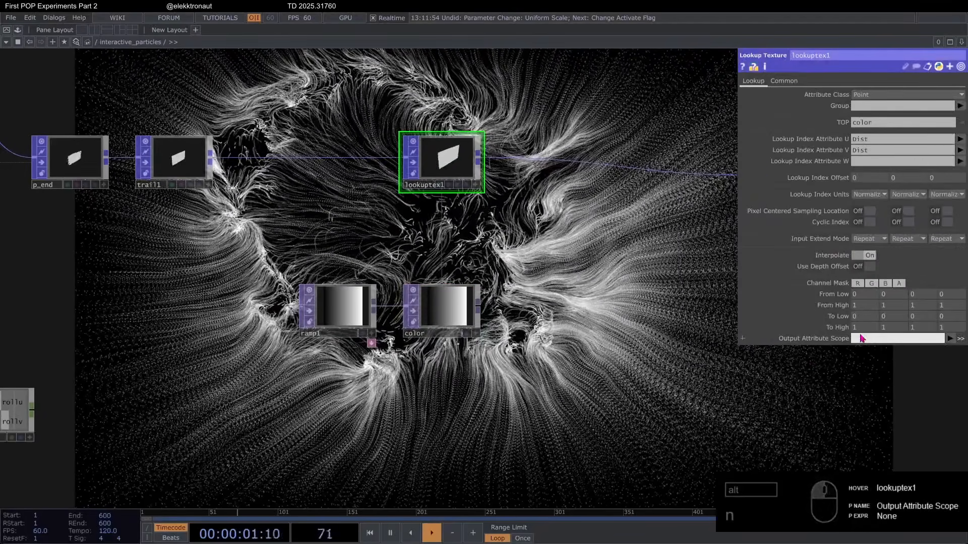
text(Color)
key(Return)
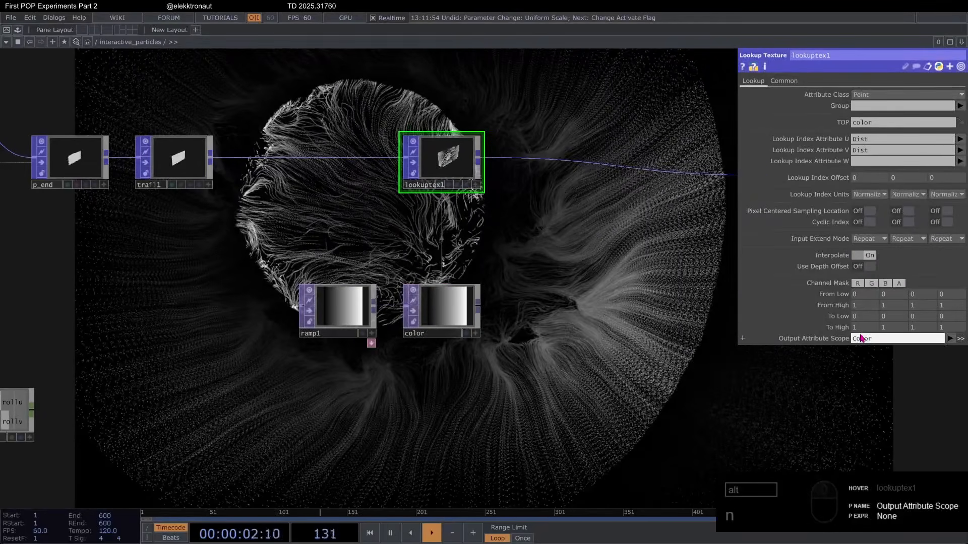
Step: Set the period of ramp1 to 2
click(350, 300)
drag(353, 237, 262, 242)
click(859, 196)
text(2)
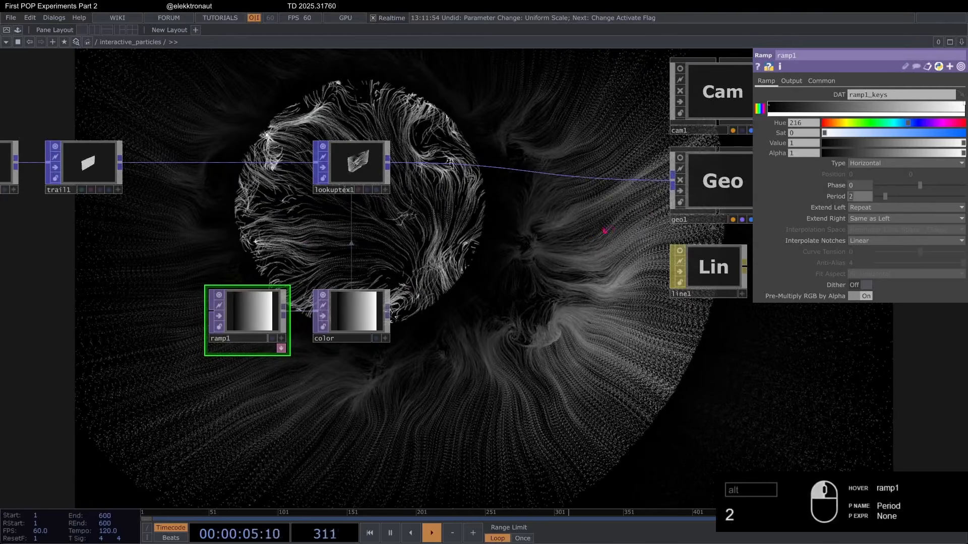
drag(645, 276, 644, 292)
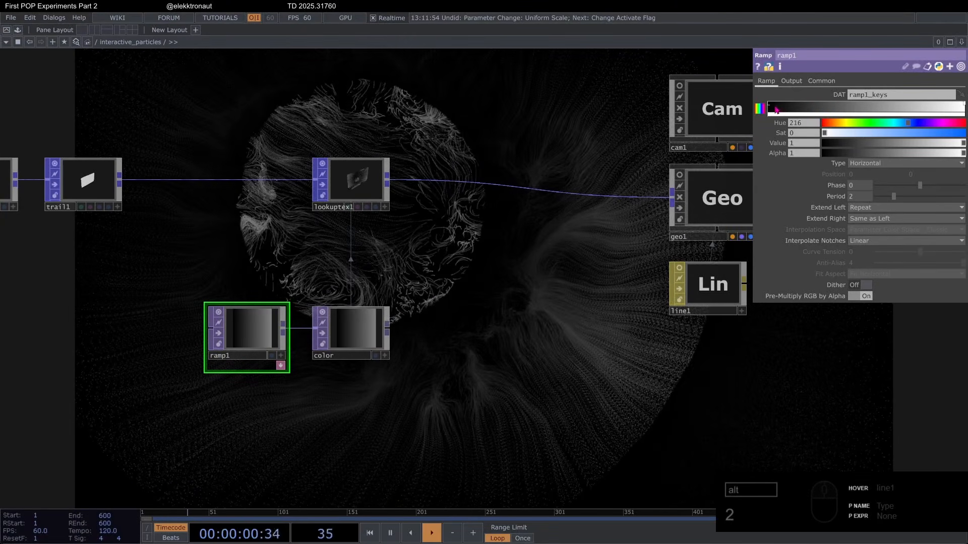
Step: Move ramp1's black key to roughly three quarters along the gradient and interpolate the notches with Ease-in, Ease-out
drag(774, 109, 912, 108)
click(862, 241)
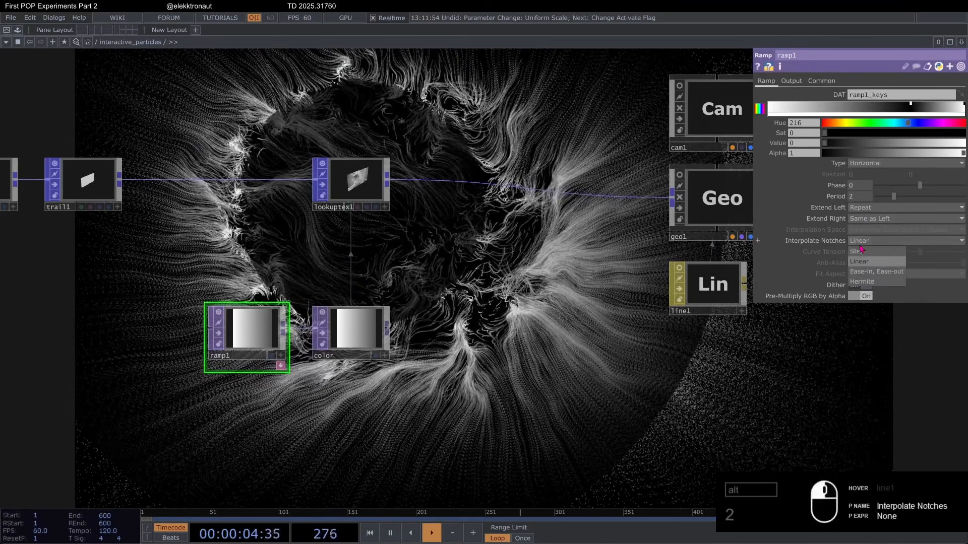
click(867, 271)
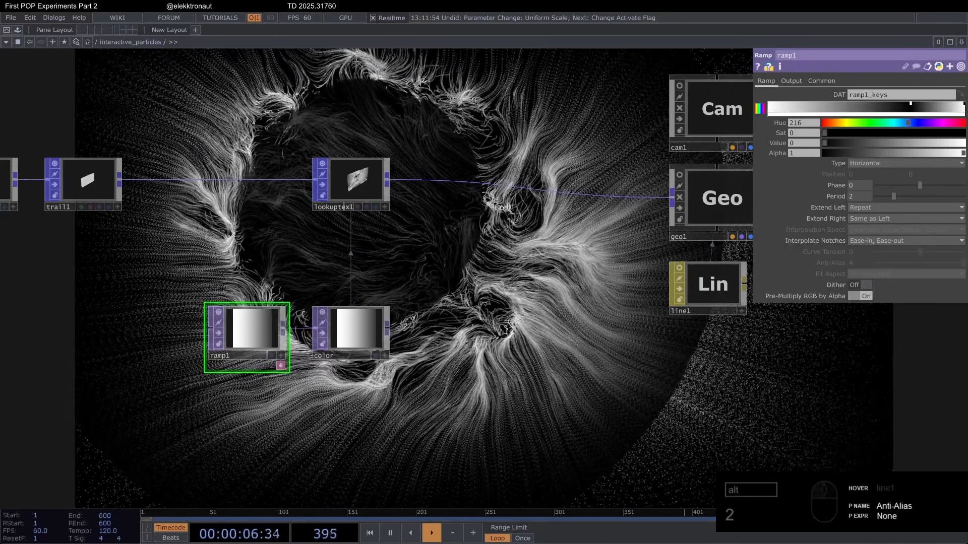
Step: Add a green key near the middle of ramp1 with hue 90 and saturation 0.761
click(851, 106)
drag(857, 126, 861, 127)
drag(863, 133, 931, 139)
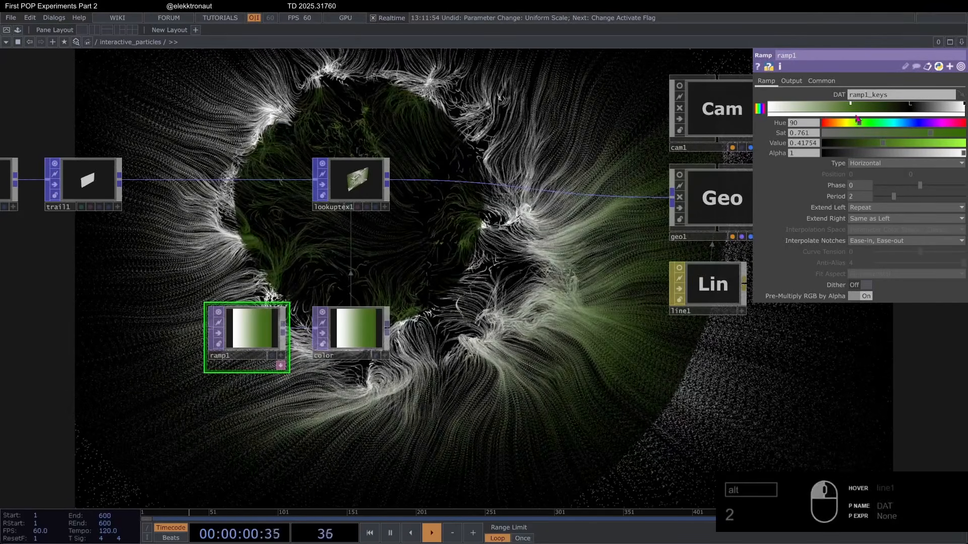
Step: Add an orange key near the start of ramp1 with hue 21 and saturation 0.493
drag(800, 110, 784, 108)
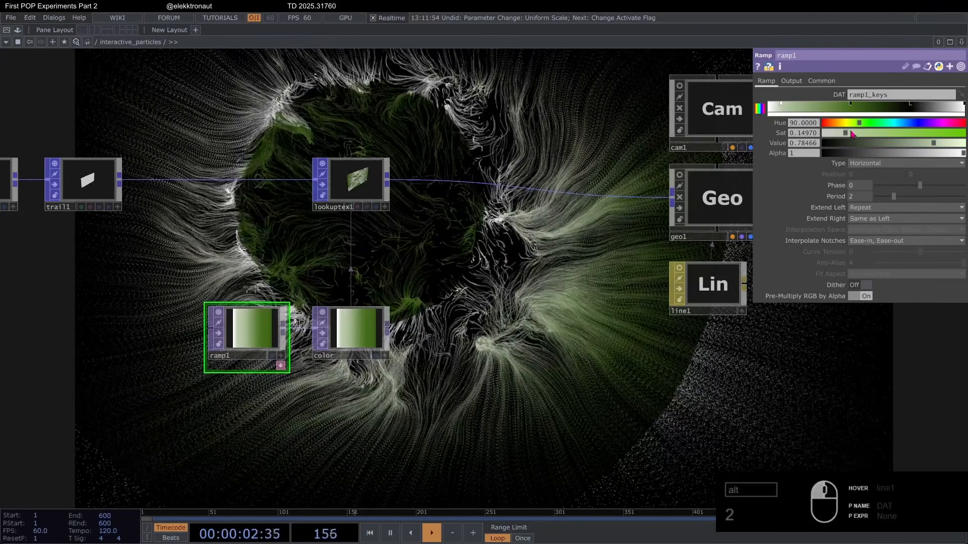
drag(859, 125, 833, 126)
drag(846, 134, 896, 142)
Step: Set all three Input Extend Modes of lookuptex1 to Hold
click(355, 182)
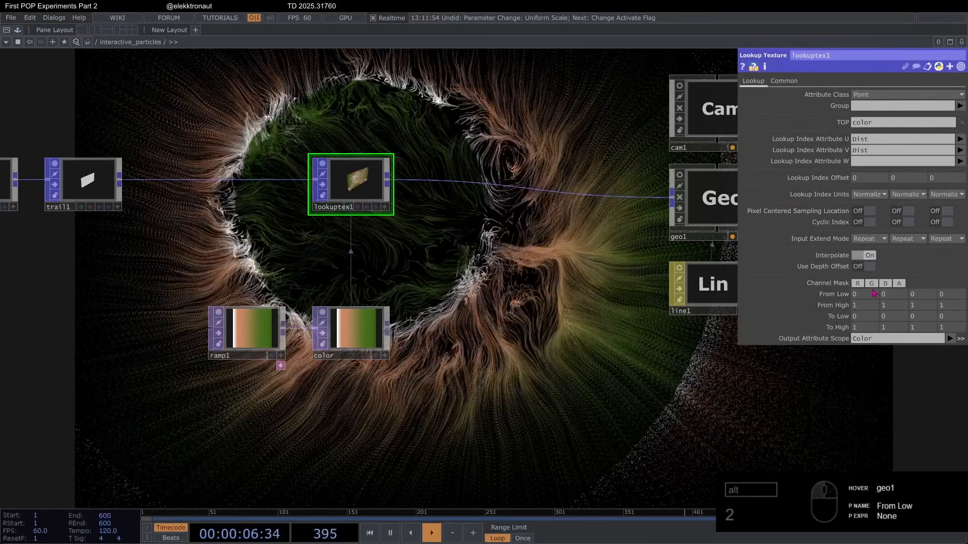
click(867, 238)
click(863, 249)
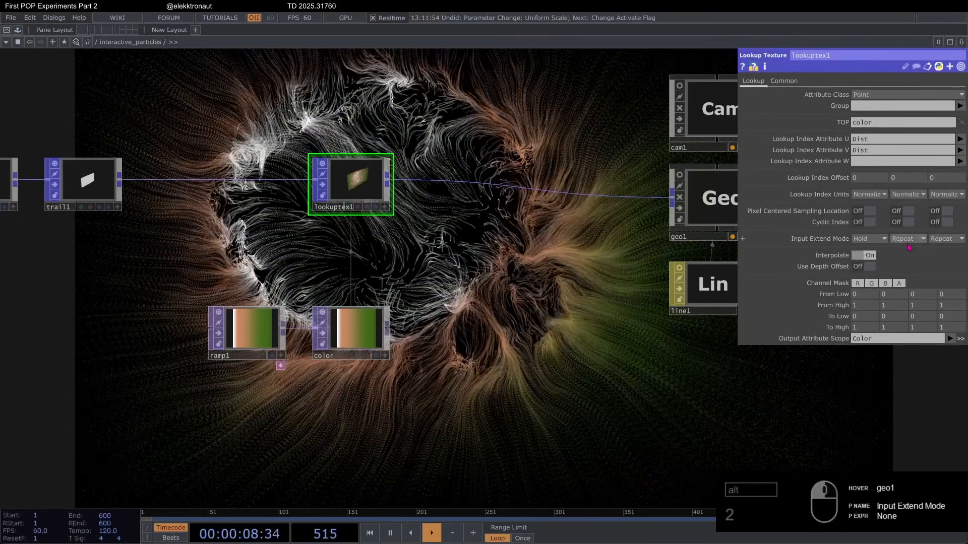
click(904, 238)
click(903, 249)
click(945, 239)
click(940, 249)
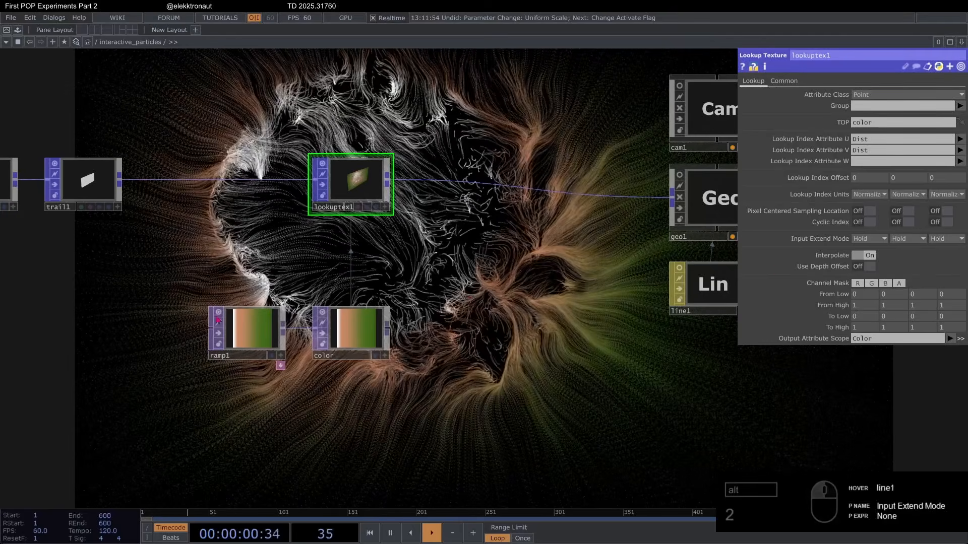
Step: Shift ramp1's black key slightly towards the end and remove the white end key
click(247, 328)
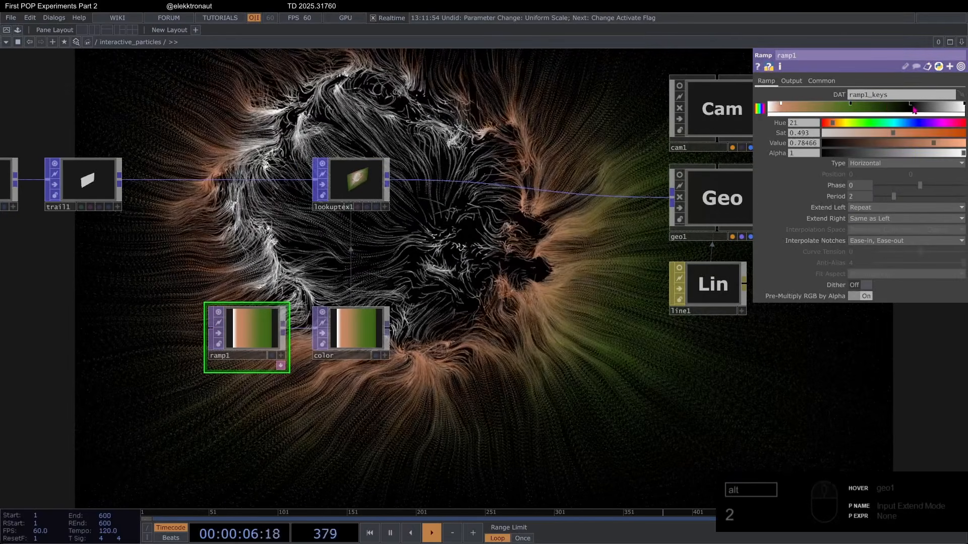
drag(913, 110, 959, 129)
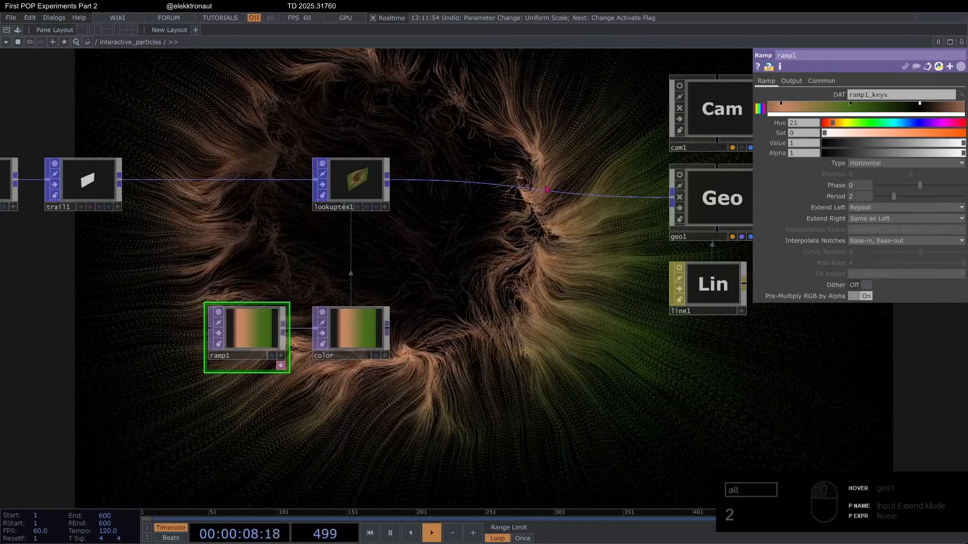
drag(594, 239, 536, 155)
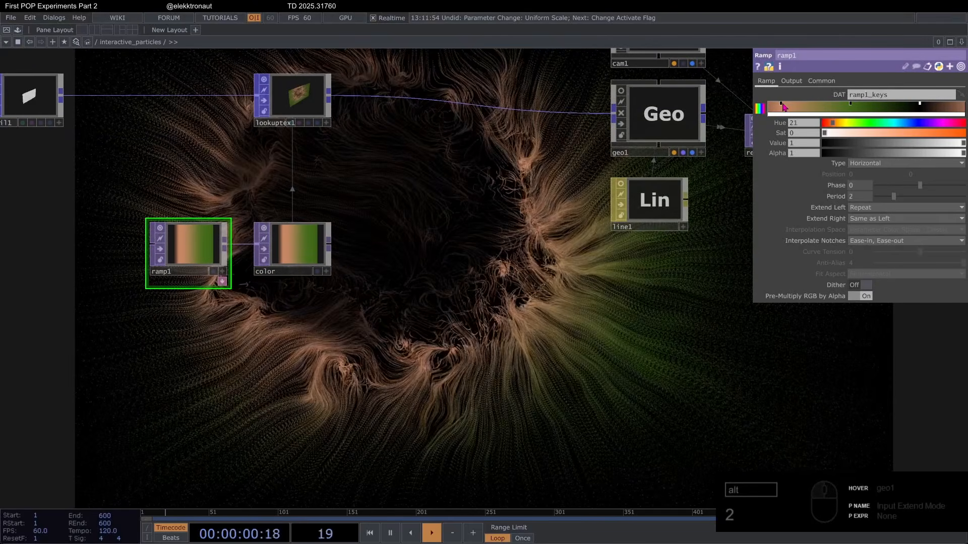
Step: Fine-tune the positions of ramp1's orange and black keys and shift the phase to about -0.31
drag(782, 108, 792, 109)
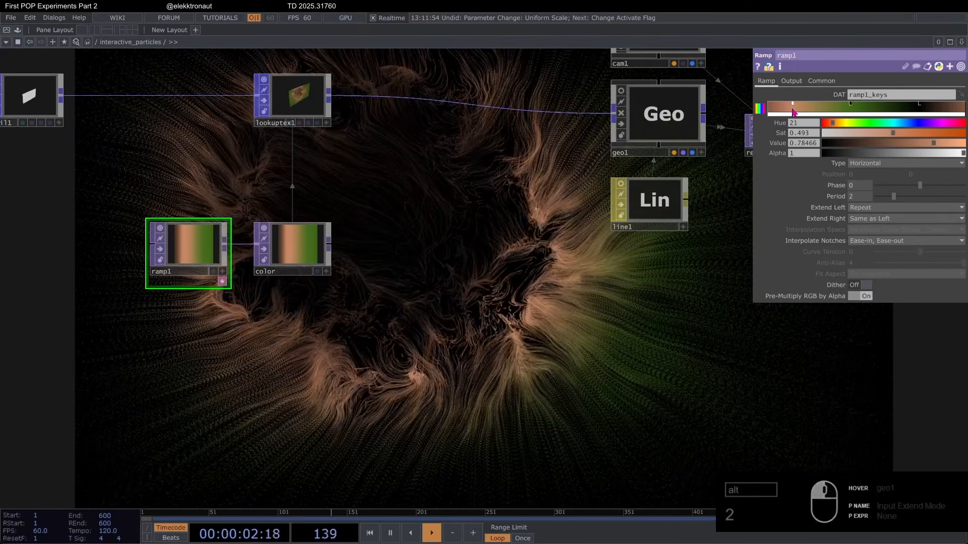
click(937, 112)
mouse_move(936, 113)
mouse_down()
mouse_move(934, 100)
mouse_move(944, 108)
mouse_move(907, 107)
mouse_move(918, 109)
mouse_up()
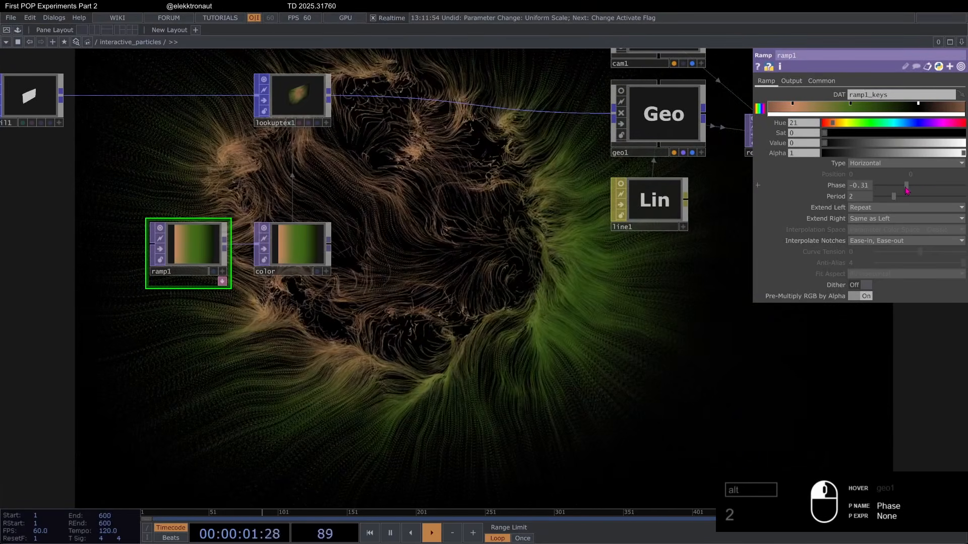
Step: Preview the colored particle trails in perform mode and check the noise1 settings between previews
scroll(559, 251, down, 2)
key(F1)
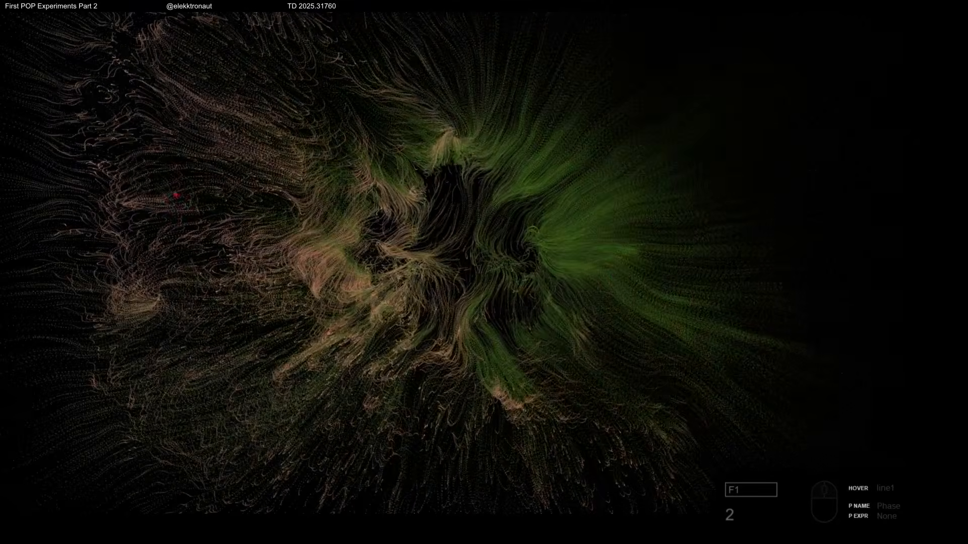
key(Escape)
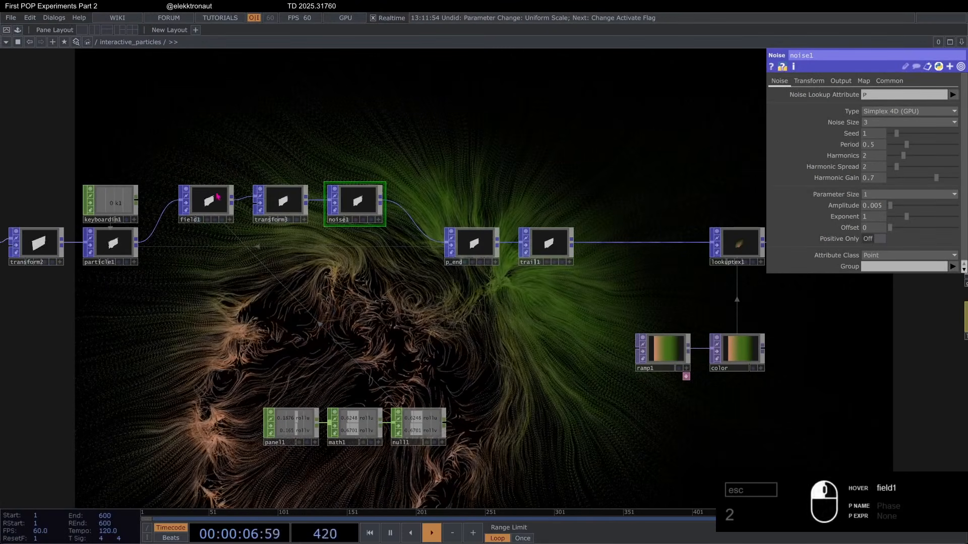
key(F1)
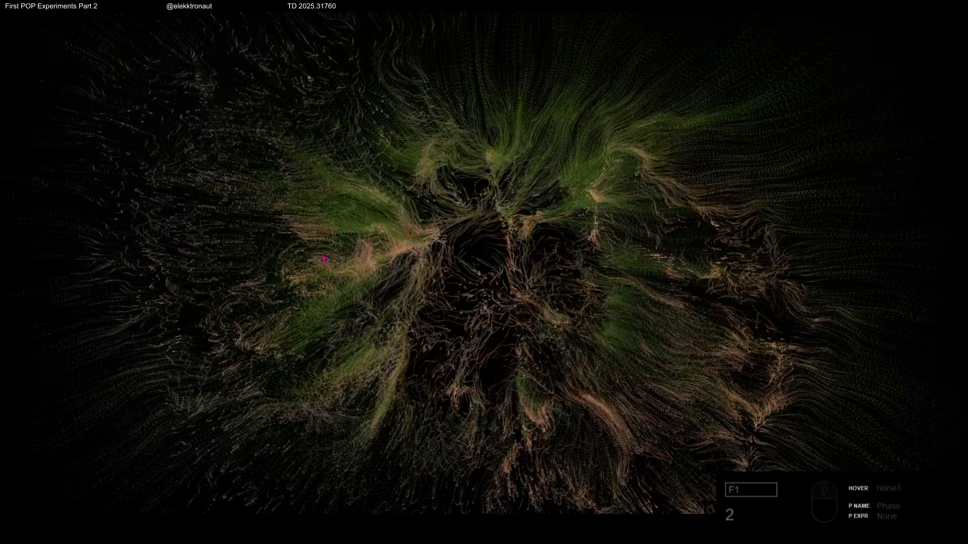
key(Escape)
Step: Review the particle network and field1's Field parameters, and preview the interaction once more in perform mode
scroll(379, 318, down, 5)
drag(379, 318, 507, 303)
scroll(369, 303, up, 3)
scroll(208, 218, up, 3)
click(782, 82)
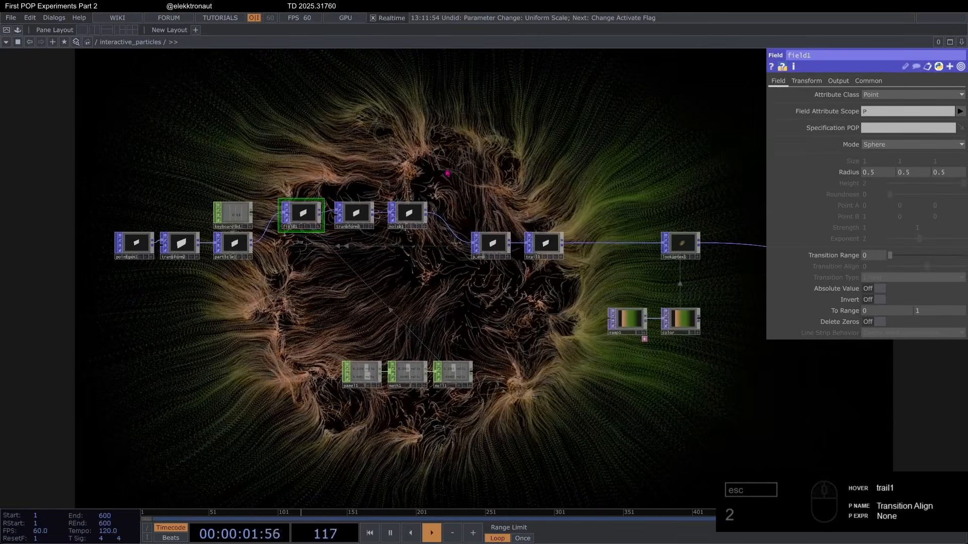
scroll(300, 246, up, 4)
scroll(327, 247, down, 2)
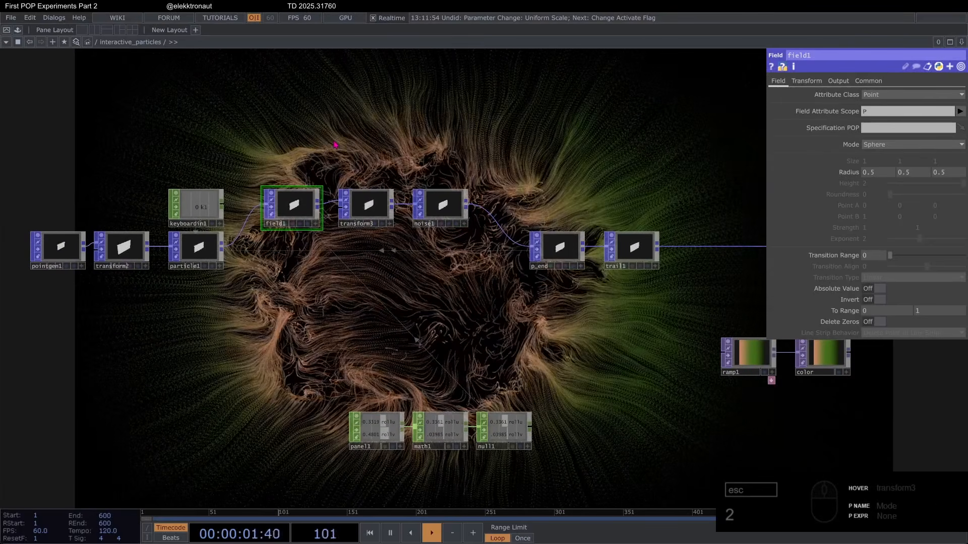
scroll(354, 203, up, 2)
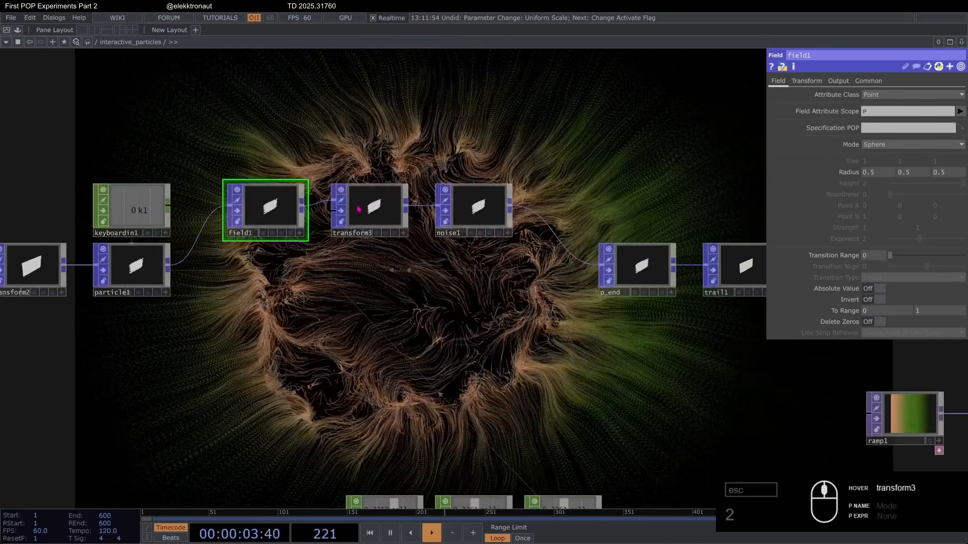
scroll(354, 202, down, 4)
key(F1)
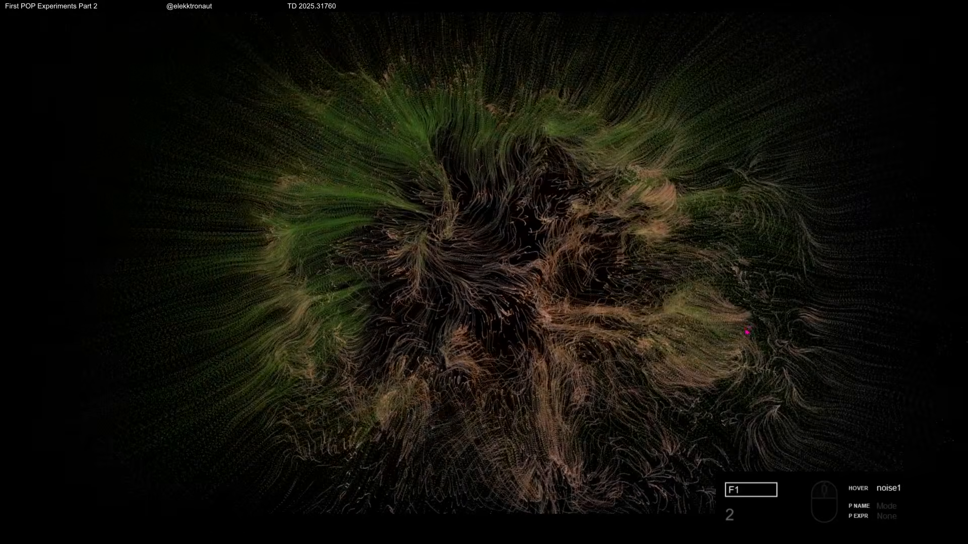
key(Escape)
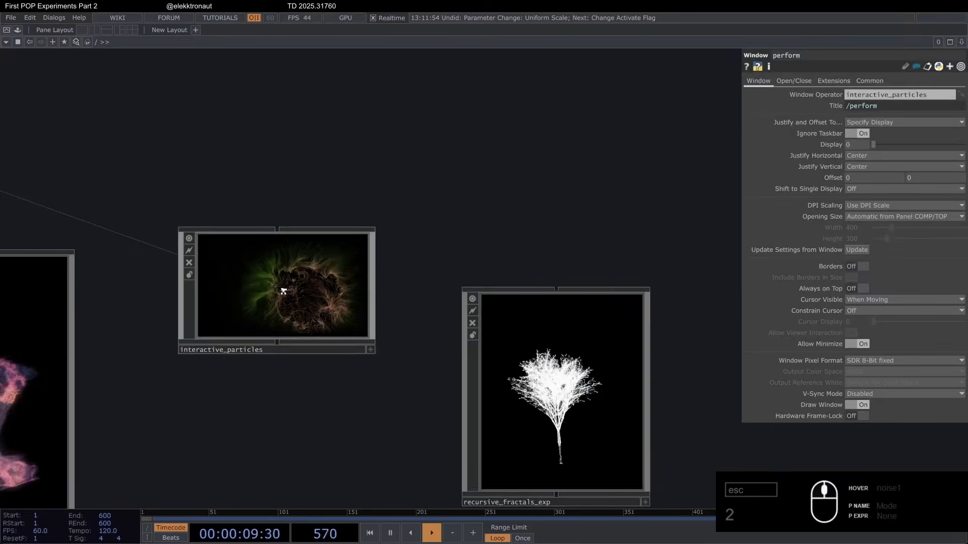
Step: Open the recursive_fractals_exp network and delete the operator chain feeding geo1, from box1 and keyboardin1 through noise1
scroll(465, 385, up, 8)
scroll(465, 384, up, 3)
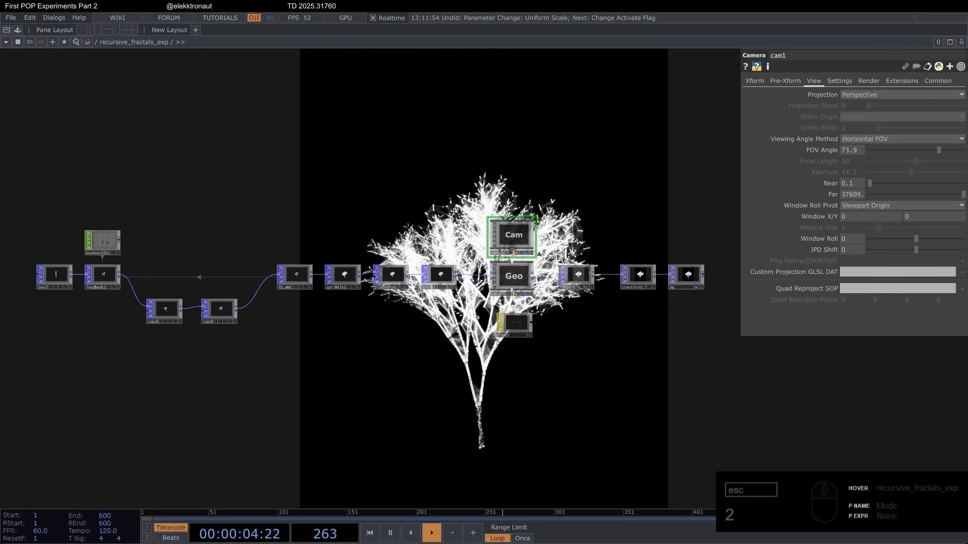
scroll(294, 200, up, 3)
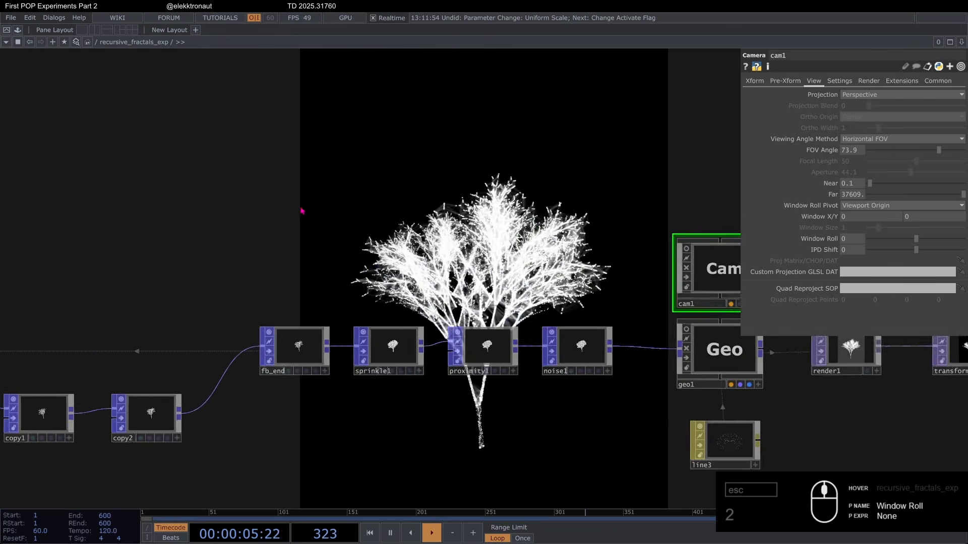
drag(465, 317, 535, 270)
drag(458, 368, 494, 276)
scroll(495, 277, down, 5)
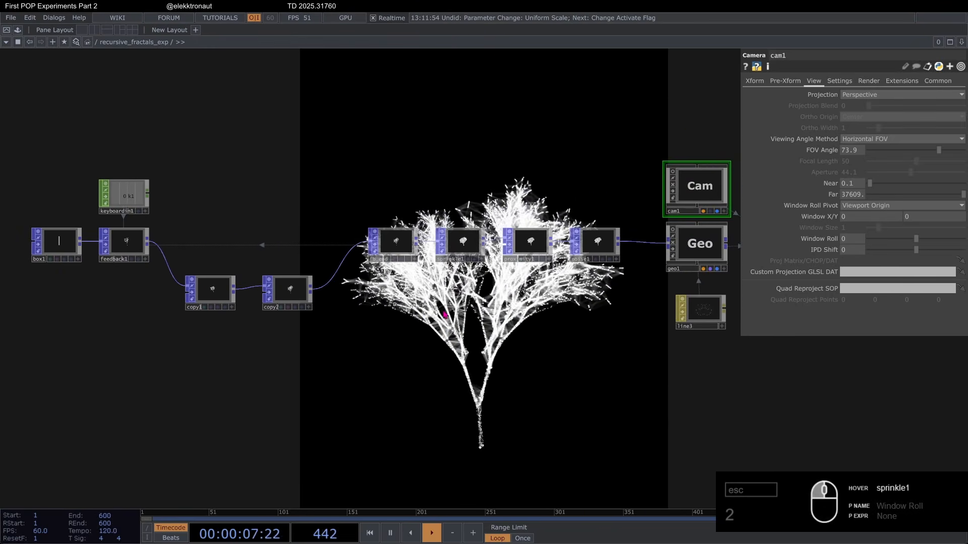
drag(143, 198, 561, 367)
key(Delete)
Step: Examine the Line and Point drawing settings of the line3 material
scroll(632, 325, up, 4)
drag(327, 262, 80, 261)
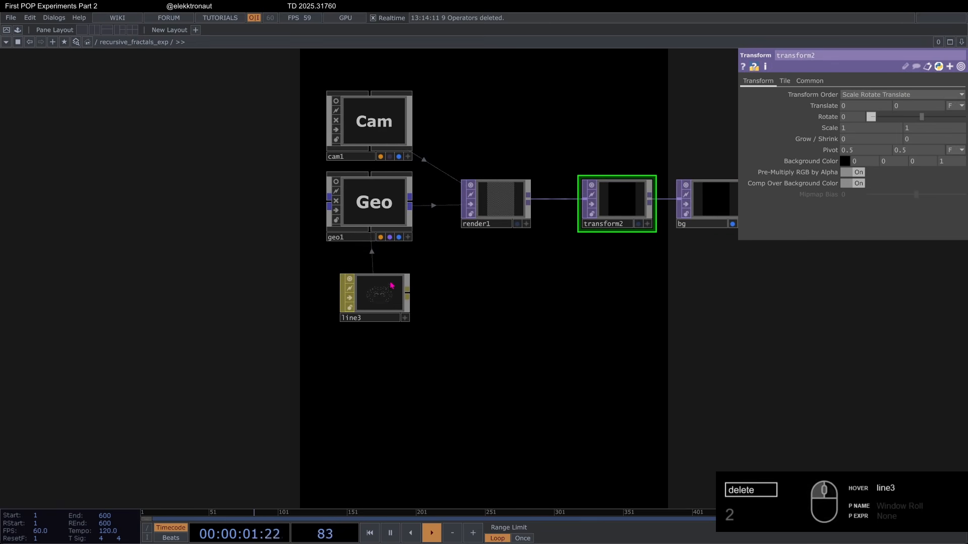
click(391, 286)
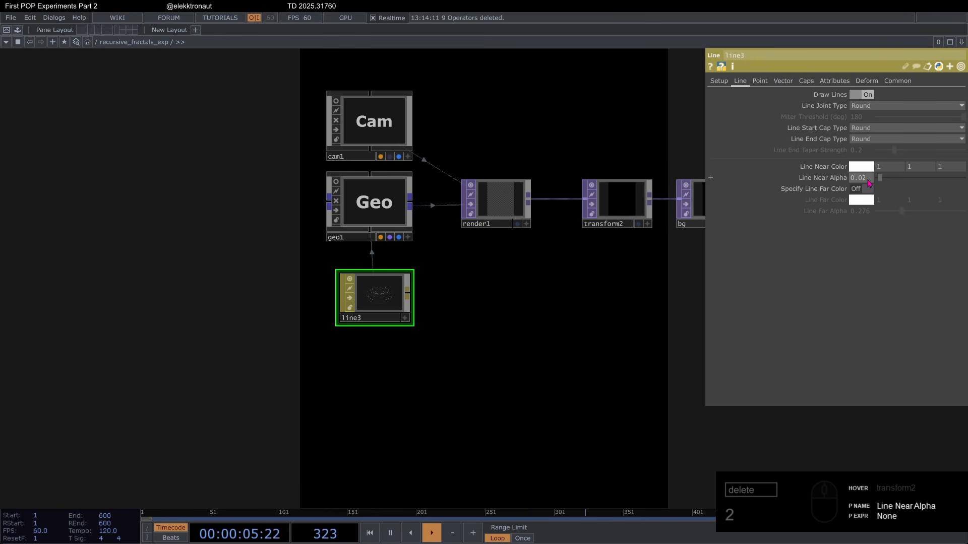
click(760, 82)
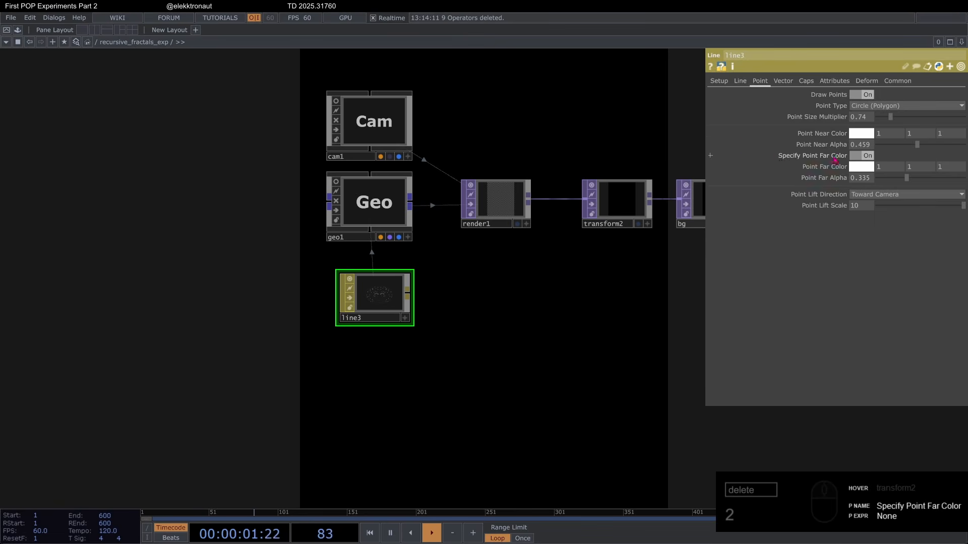
Step: Add a Box POP in the empty space ahead of the Cam and Geo setup
scroll(302, 310, down, 3)
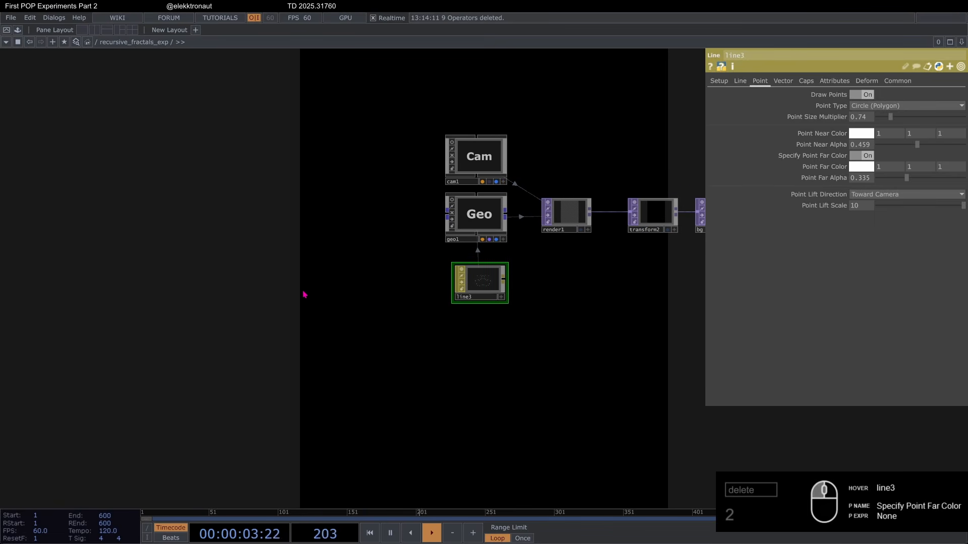
drag(320, 311, 529, 341)
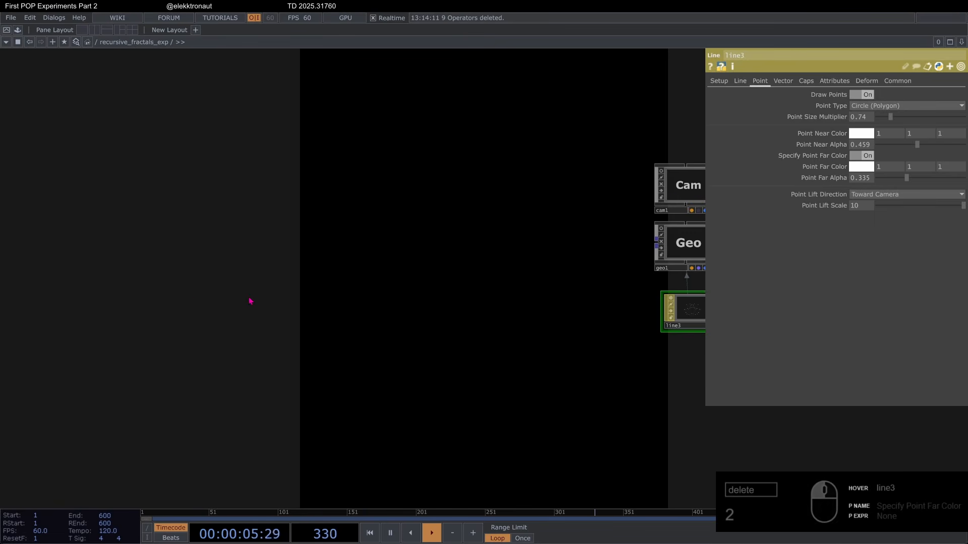
double_click(170, 278)
text(box)
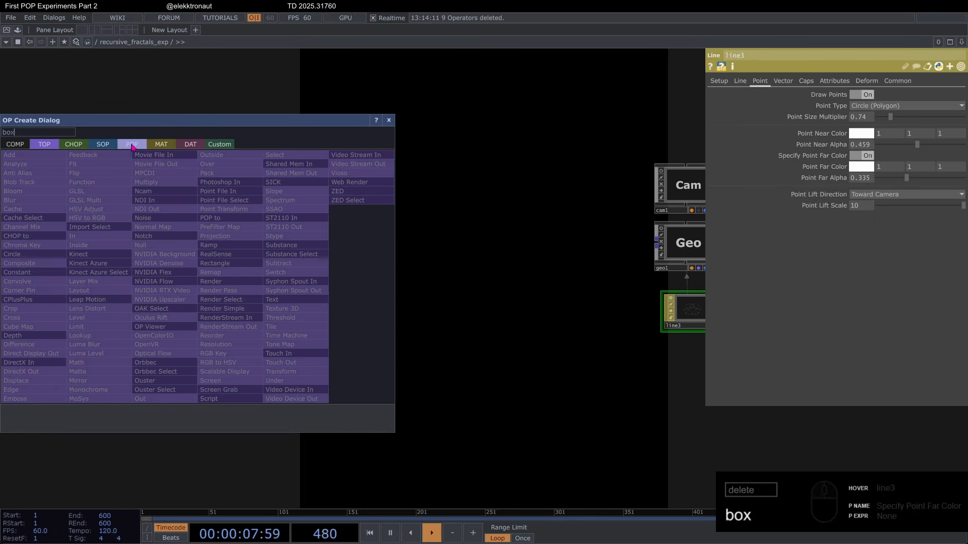
click(132, 146)
click(13, 214)
click(160, 243)
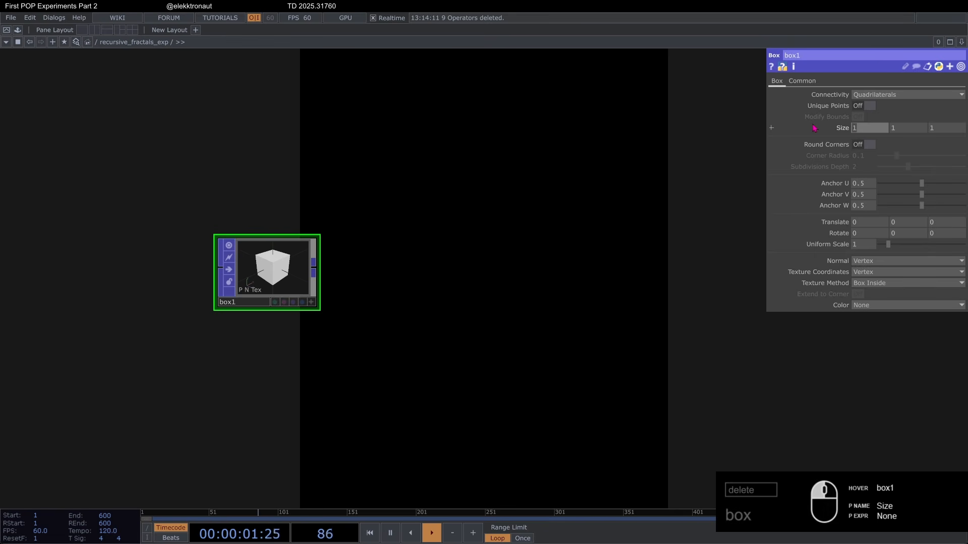
Step: Set box1's Size to .05, 1, .05 so it forms a thin vertical bar
text(.05)
key(Tab)
key(Tab)
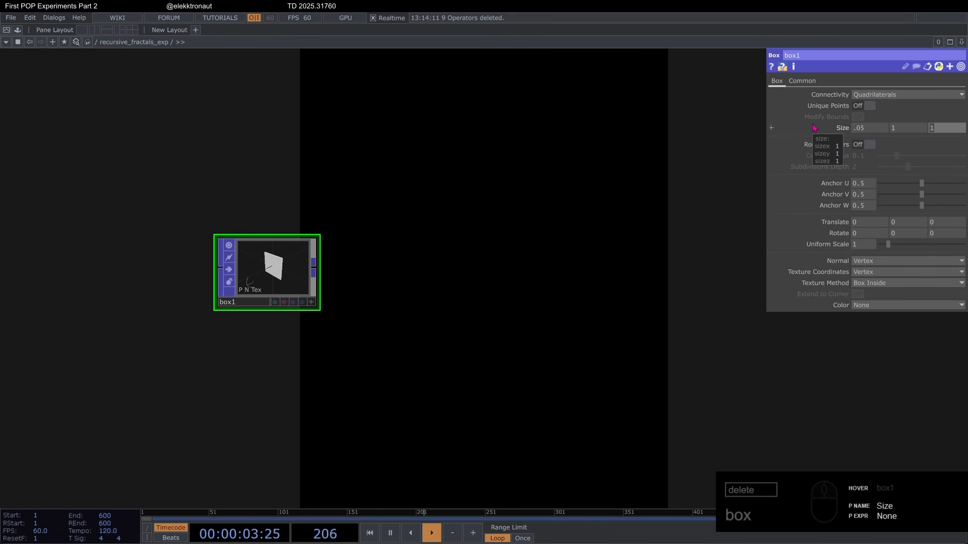
text(5)
key(Return)
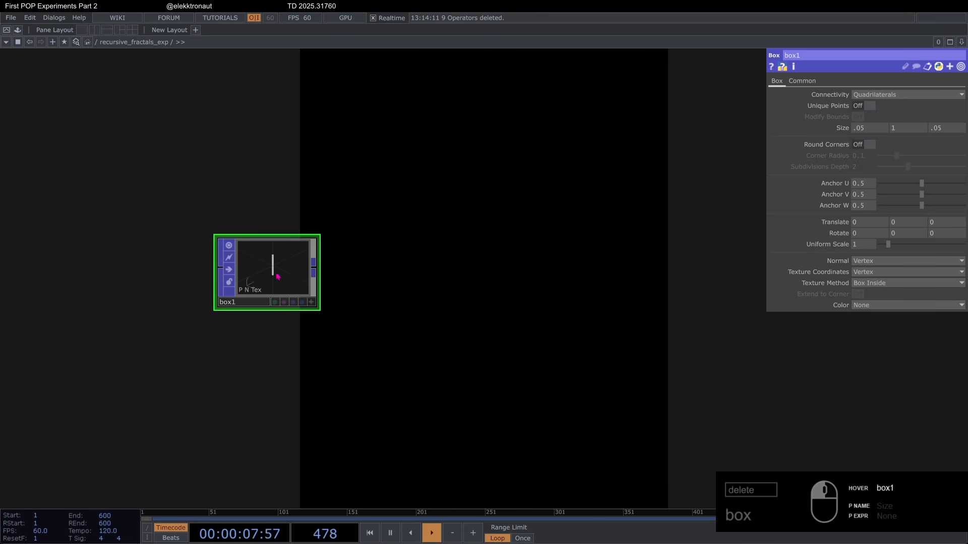
drag(231, 256, 173, 238)
scroll(166, 232, up, 8)
scroll(319, 288, down, 4)
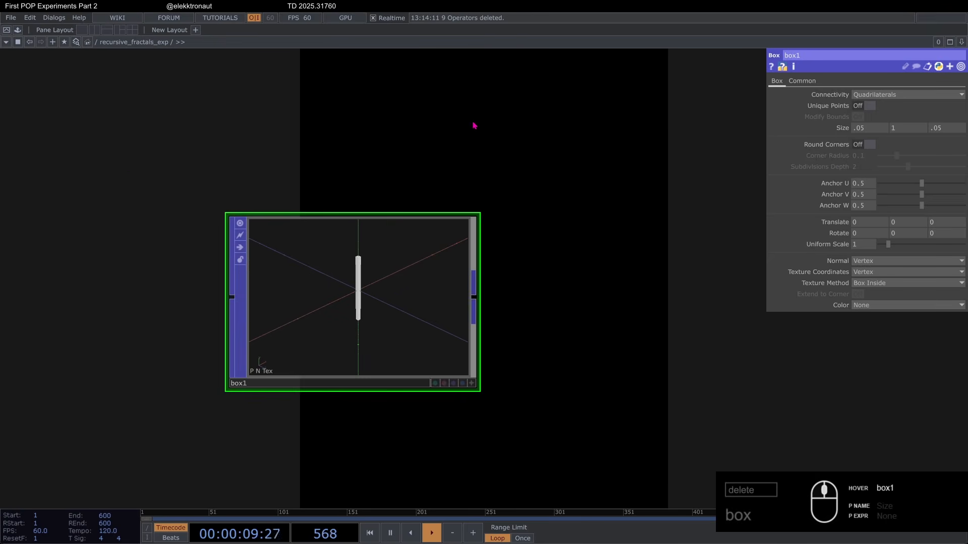
drag(472, 125, 395, 121)
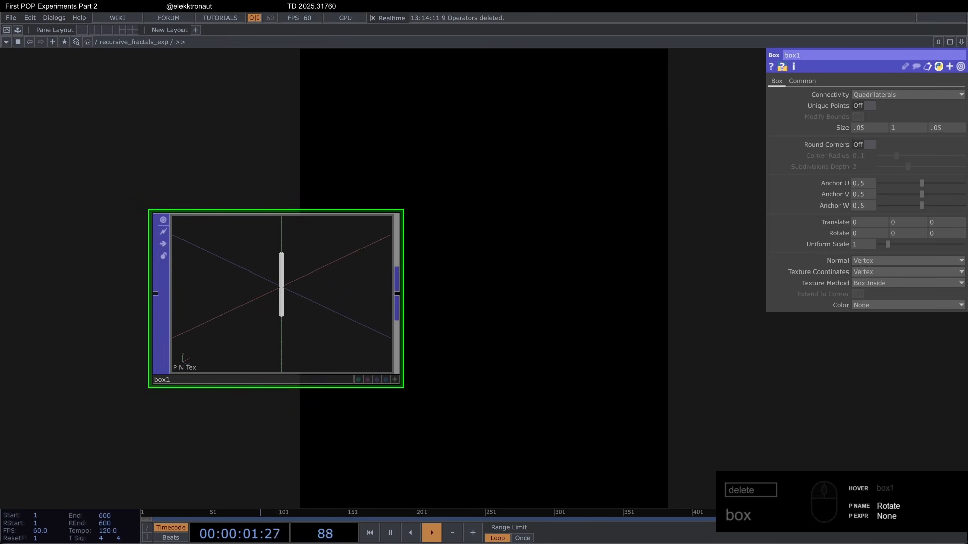
scroll(252, 181, down, 3)
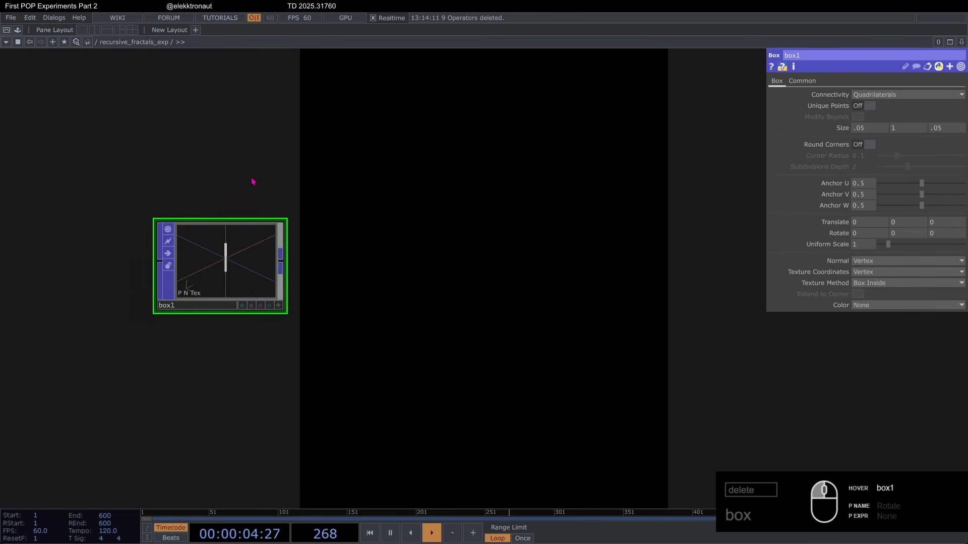
scroll(213, 240, up, 6)
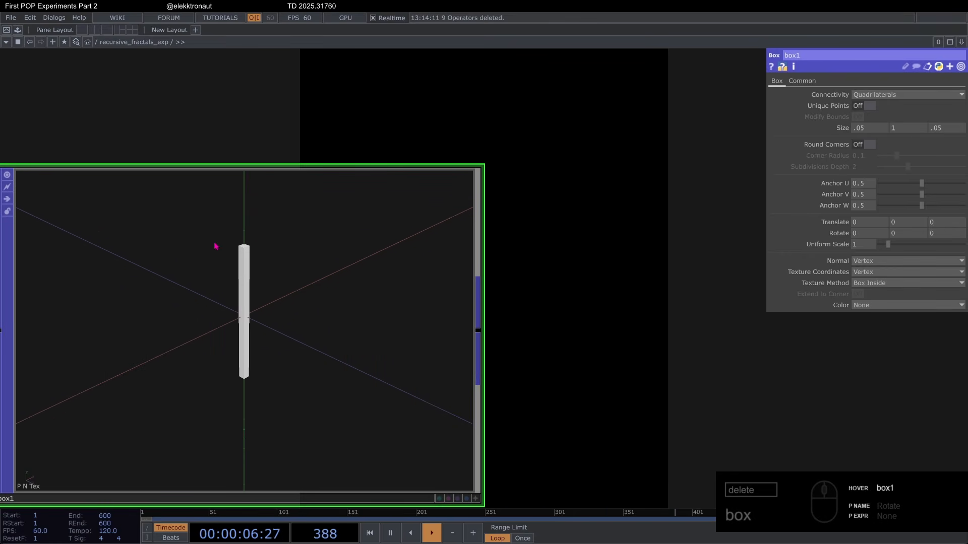
scroll(217, 243, down, 3)
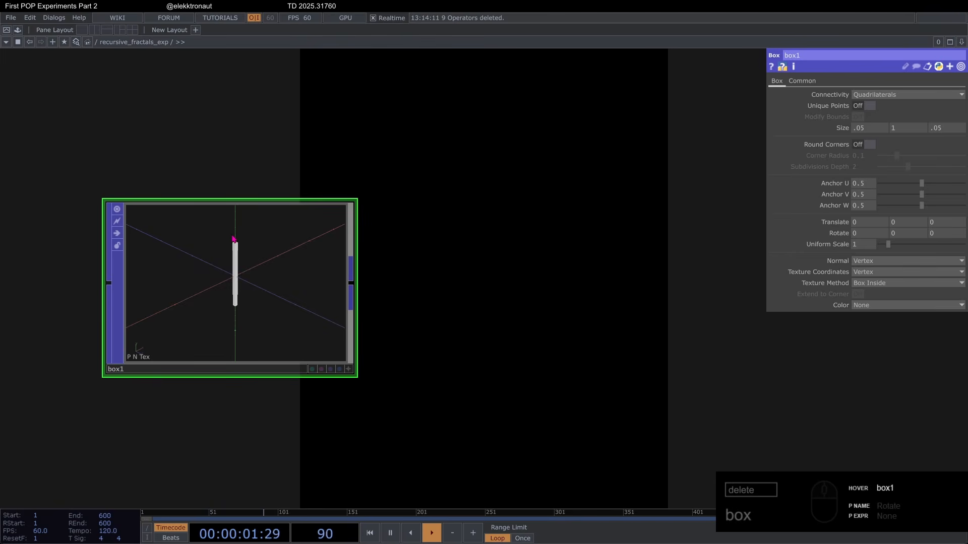
Step: Add a Feedback POP connected to the output of box1
scroll(242, 237, down, 4)
key(Tab)
text(fe)
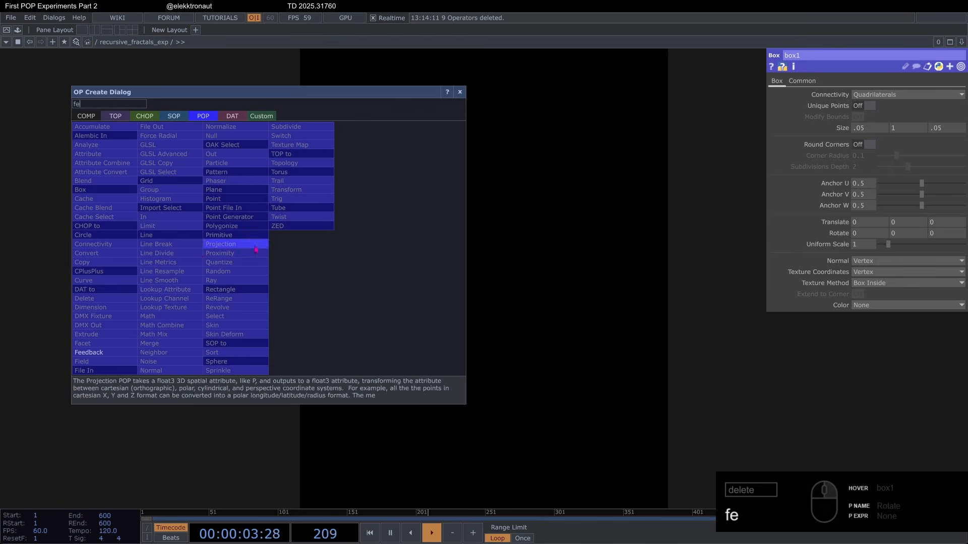
key(Return)
click(321, 255)
Step: Enable Use Memory Limit on feedback1 and set its Input Multiplier to 2000
scroll(321, 257, up, 3)
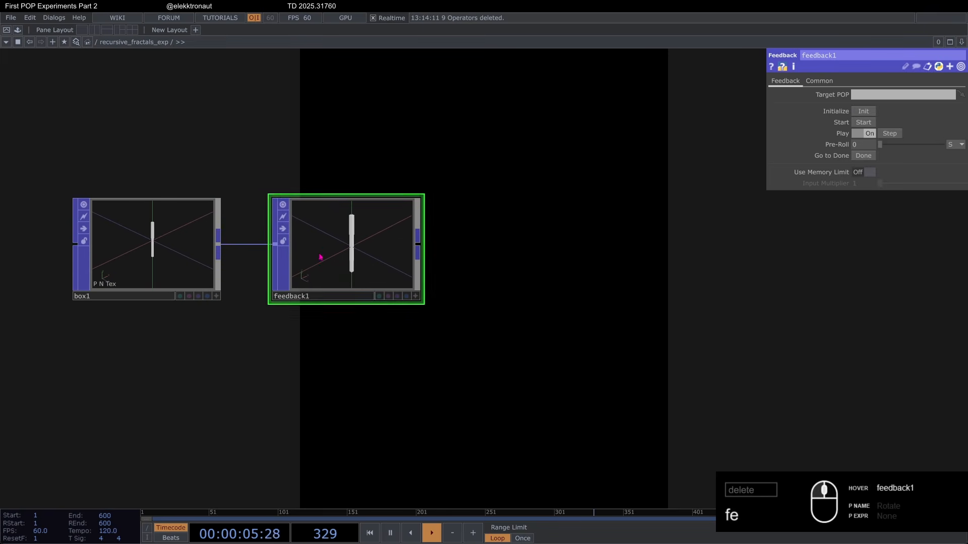
scroll(334, 149, up, 2)
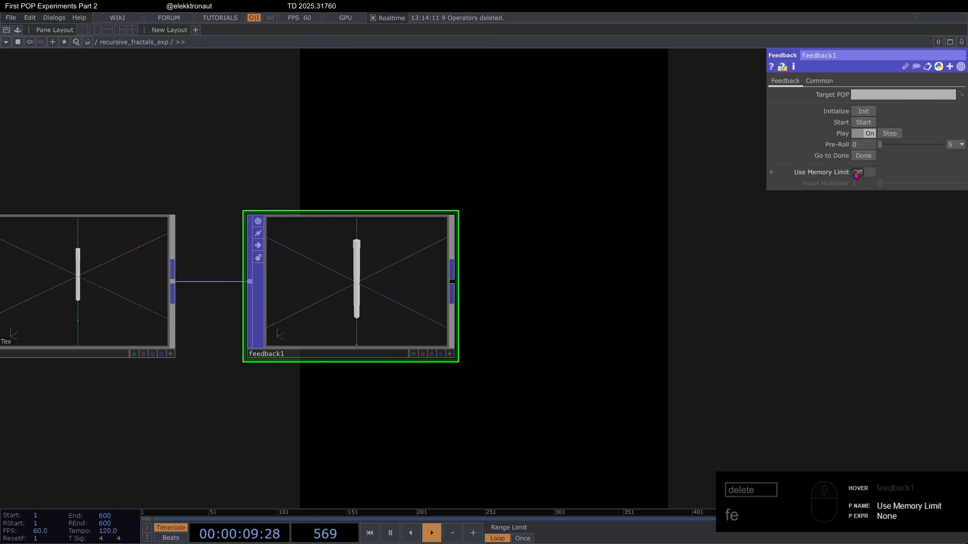
click(863, 172)
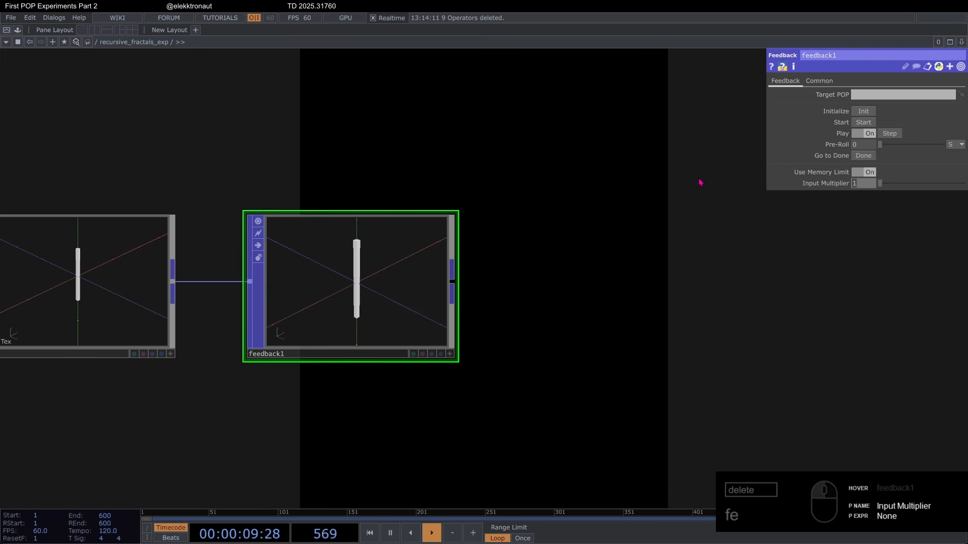
text(2000)
key(Return)
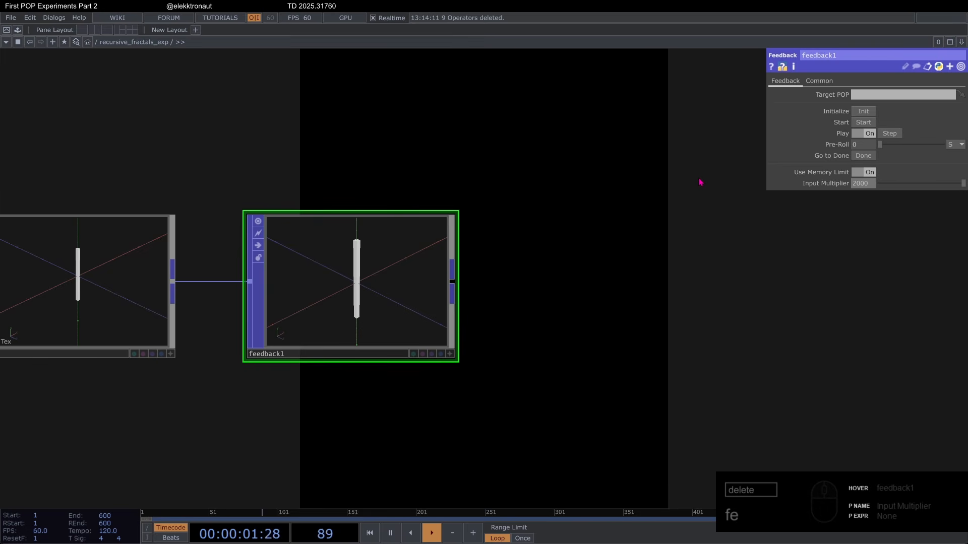
Step: Add a Keyboard In CHOP above feedback1
scroll(325, 261, up, 3)
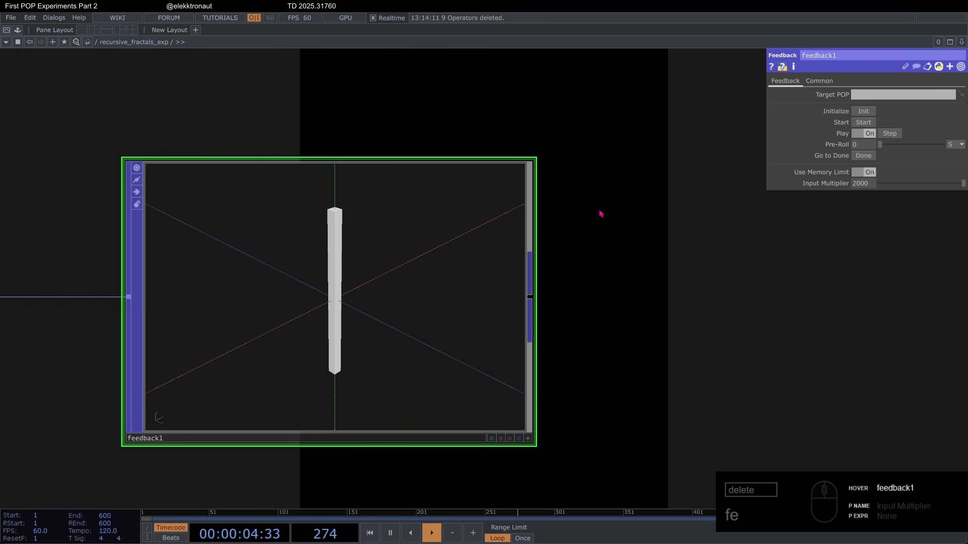
scroll(453, 257, down, 5)
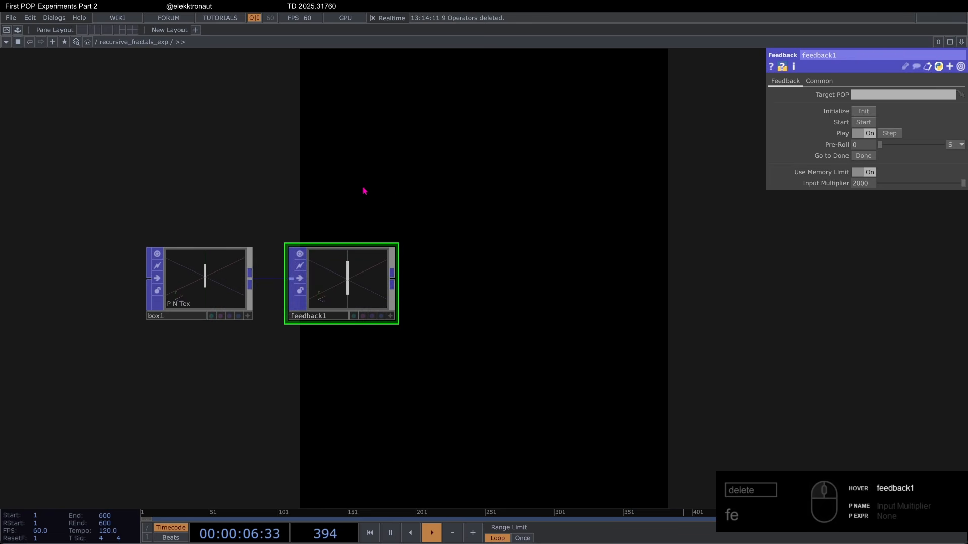
double_click(328, 192)
text(ke)
click(203, 59)
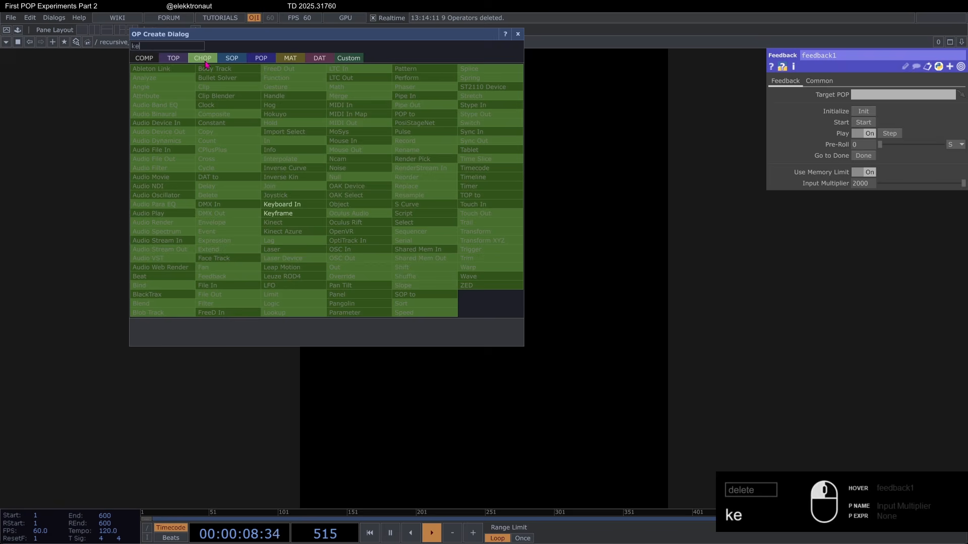
click(296, 207)
click(362, 202)
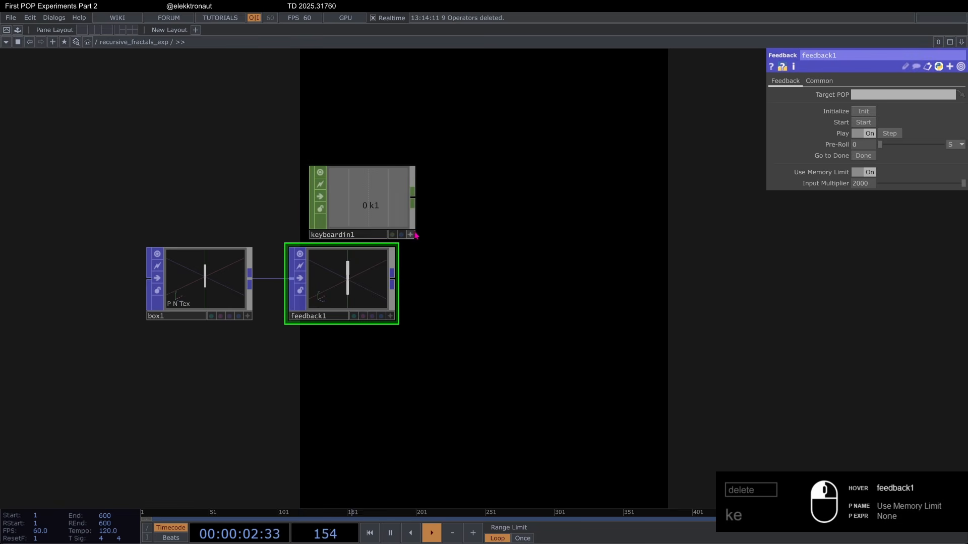
Step: Link keyboardin1's k1 channel to the Initialize and Start parameters of feedback1
click(410, 234)
drag(368, 207, 795, 152)
drag(833, 111, 839, 123)
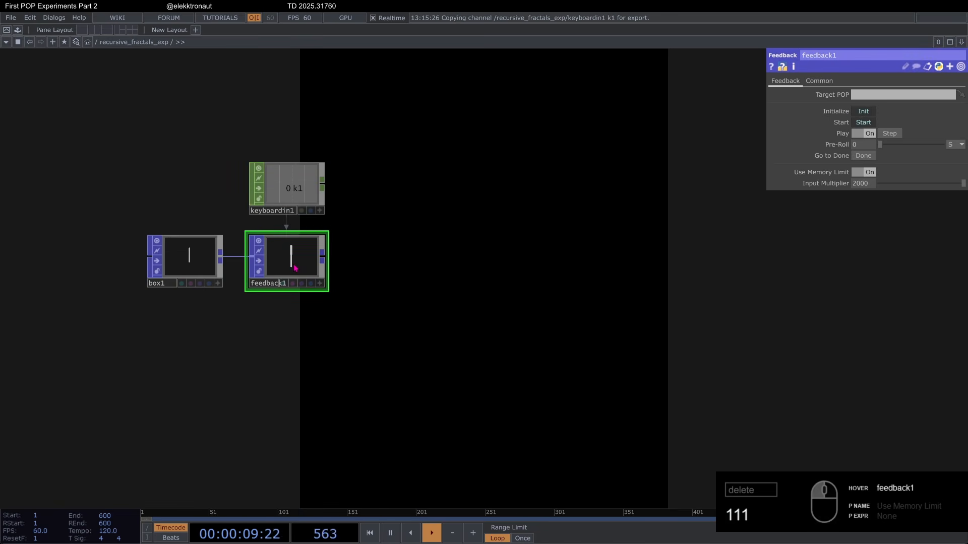
Step: Append a Null POP well downstream of feedback1 and rename it fb_end
key(alt+n)
click(608, 255)
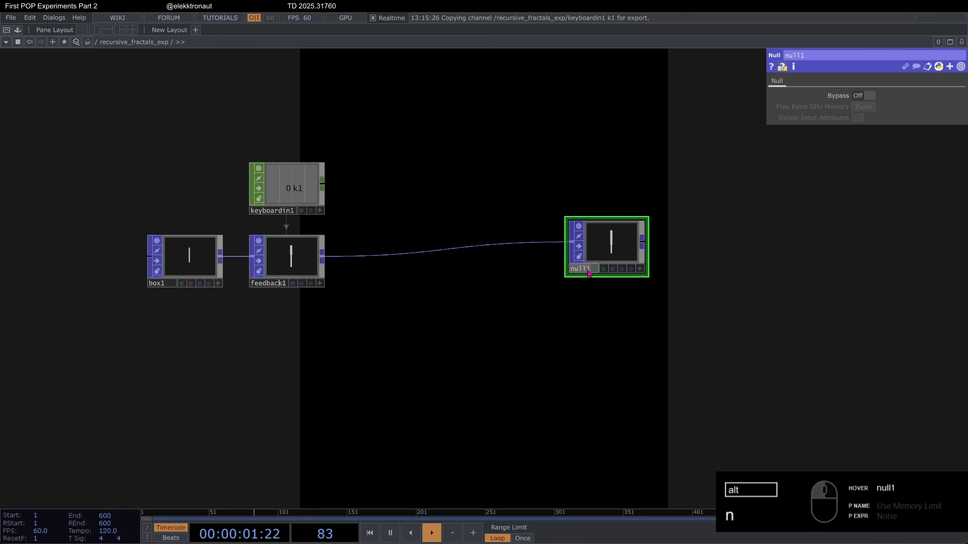
click(588, 272)
text(fb_end)
key(Return)
Step: Assign fb_end as feedback1's Target POP and connect fb_end's output to geo1
drag(593, 239, 285, 253)
drag(616, 283, 646, 268)
scroll(545, 209, down, 6)
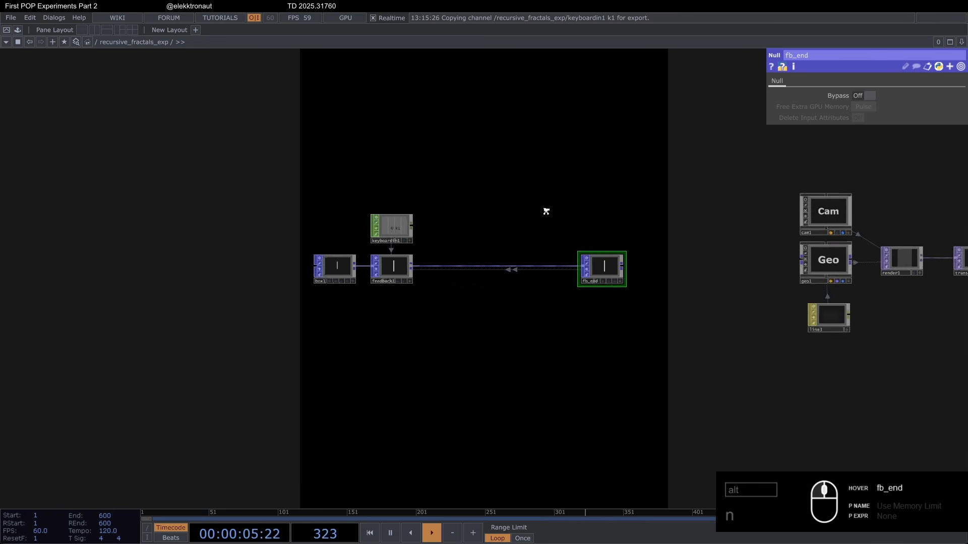
drag(578, 243, 671, 270)
scroll(460, 251, up, 2)
scroll(460, 251, down, 2)
scroll(459, 440, up, 2)
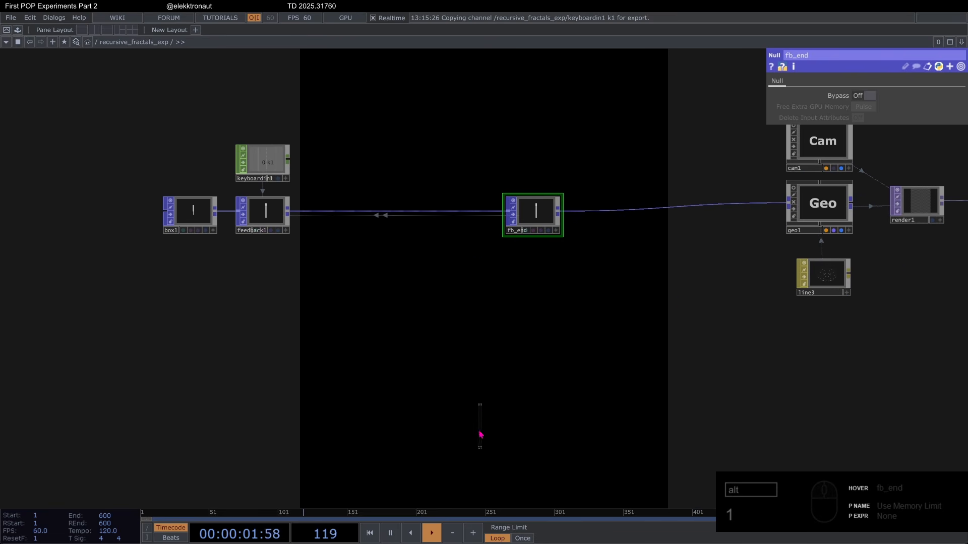
click(823, 276)
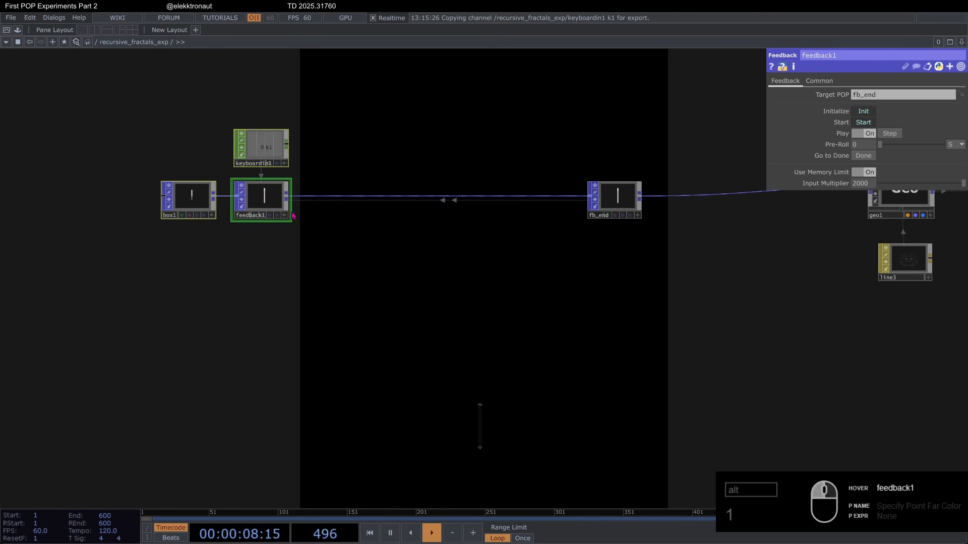
Step: Insert a Copy POP into the wire between feedback1 and fb_end
scroll(297, 211, up, 2)
click(269, 182)
text(c)
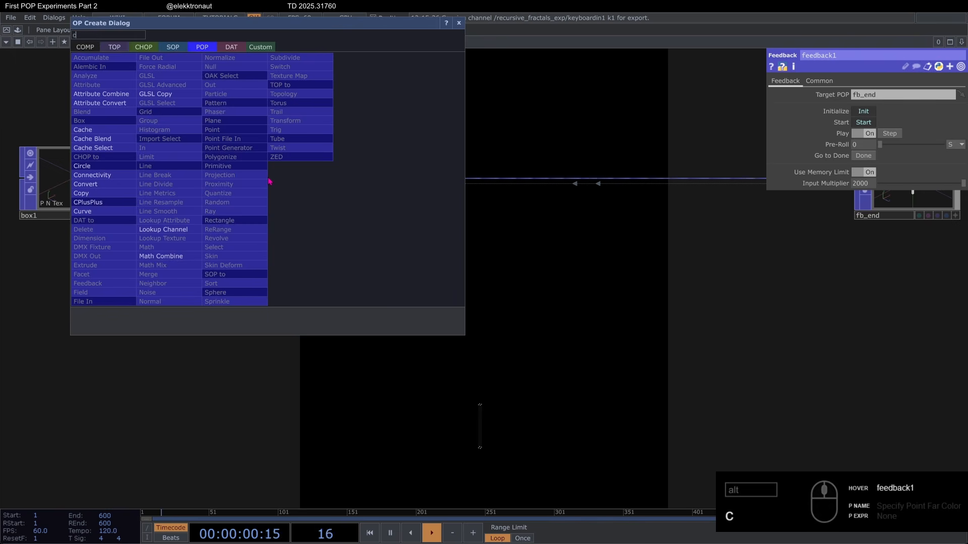
text(op)
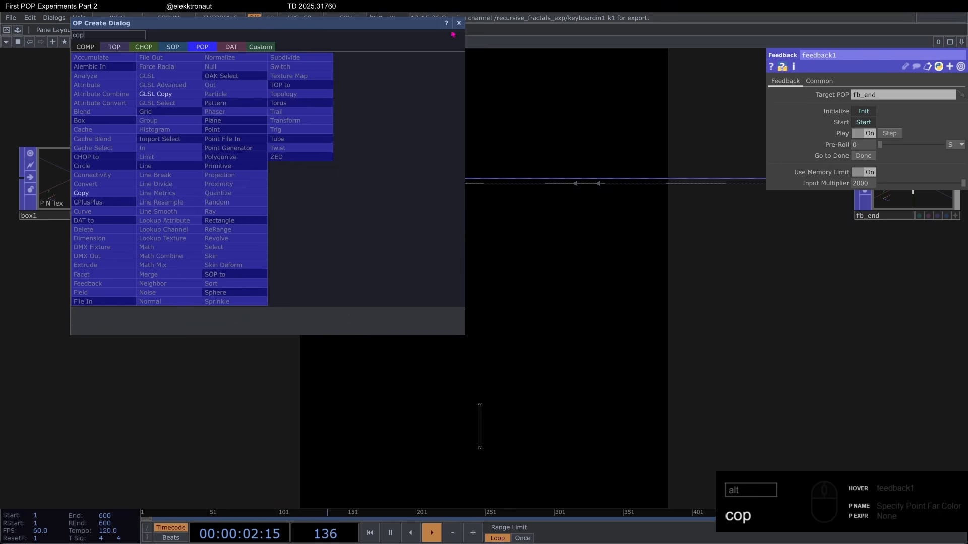
click(459, 23)
right_click(383, 179)
click(395, 169)
text(c)
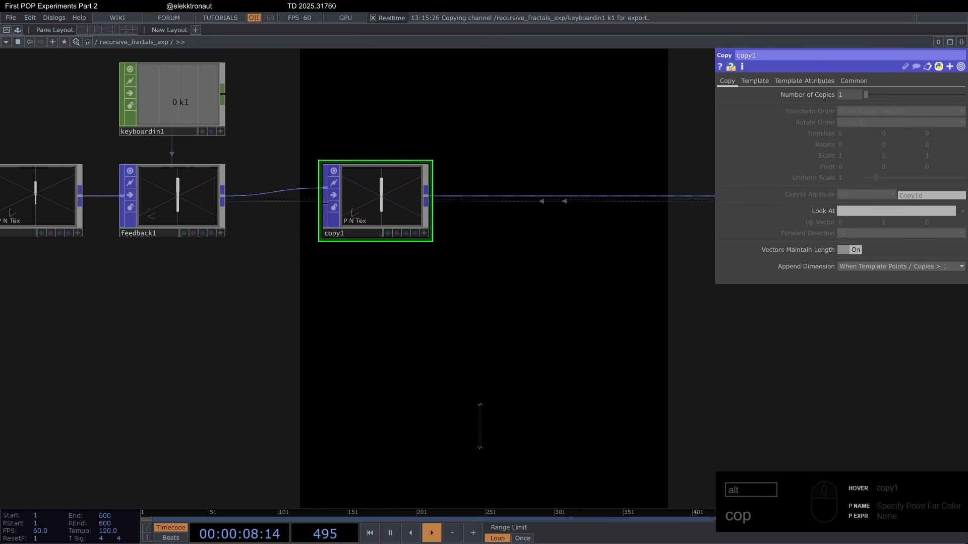
Step: Set copy1's Number of Copies to 2 and its Y rotation to 80
click(849, 94)
text(2)
key(Return)
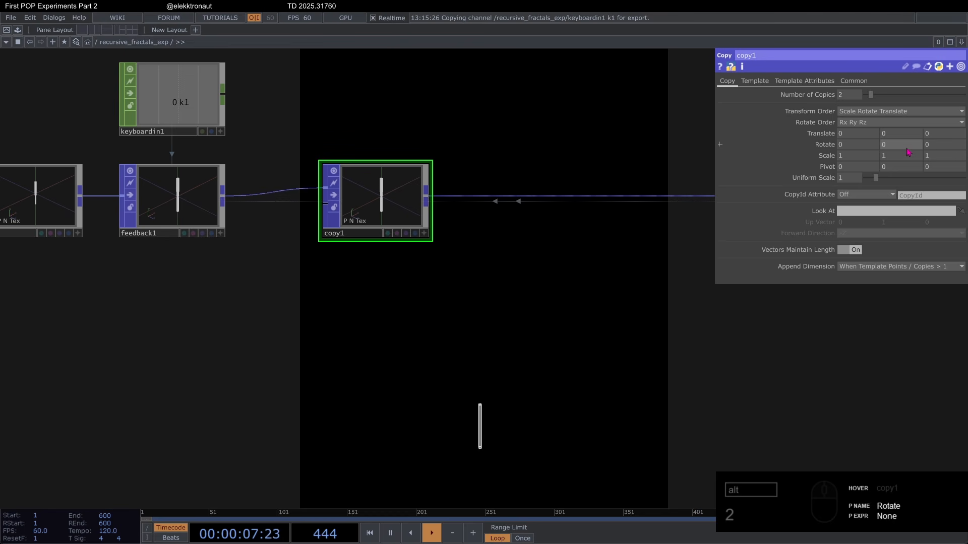
drag(754, 151, 579, 140)
text(80)
key(Return)
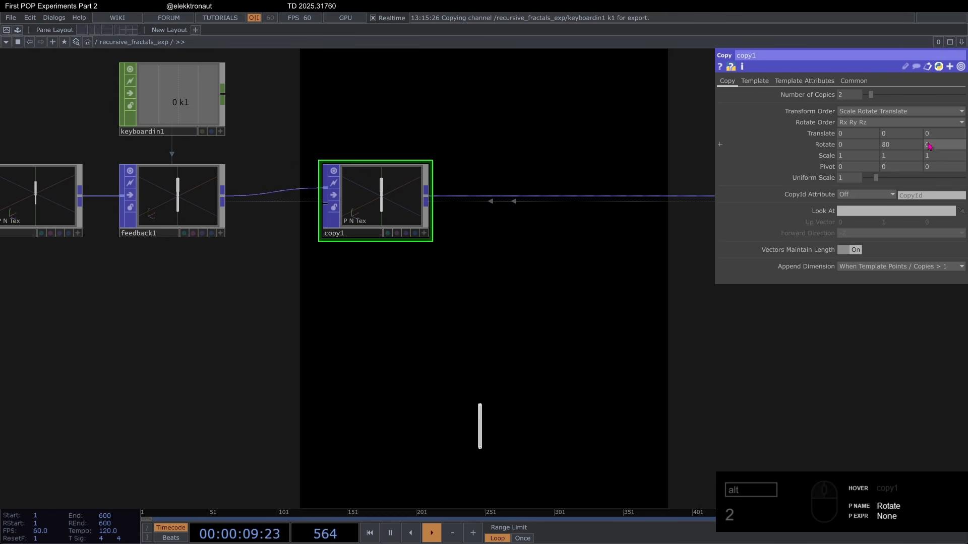
Step: Check the expression driving geo1's Y rotation
scroll(376, 391, down, 5)
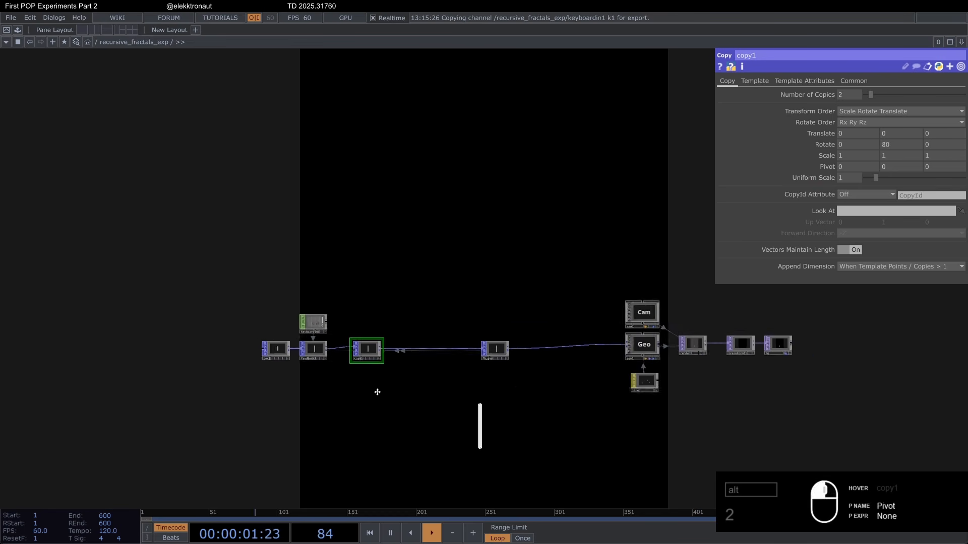
scroll(668, 369, up, 3)
click(614, 317)
click(836, 128)
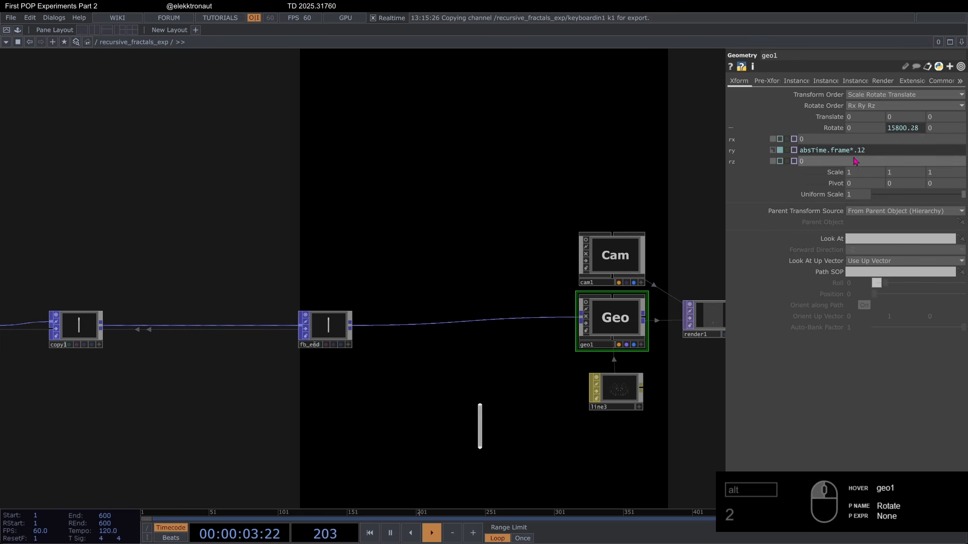
click(829, 129)
scroll(462, 155, down, 4)
drag(577, 231, 645, 232)
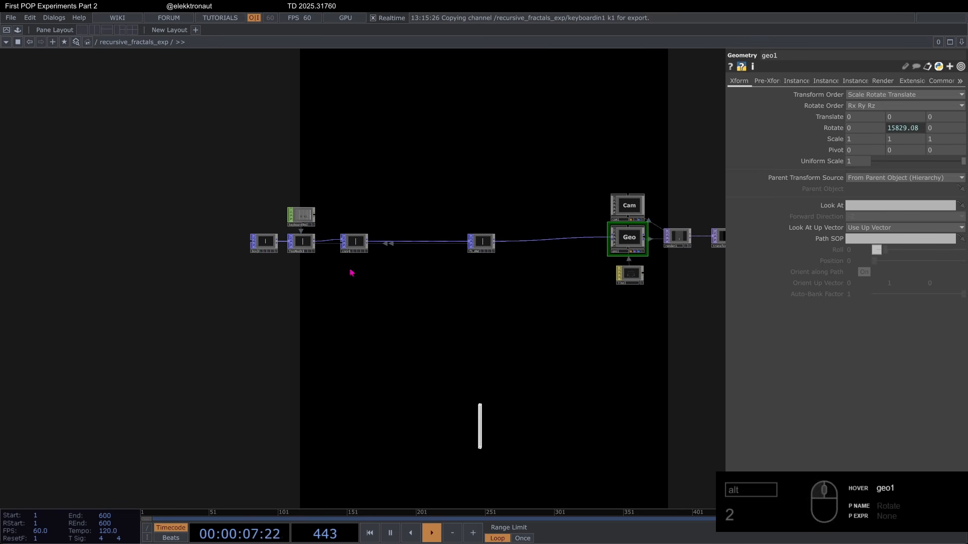
Step: Set copy1's Z rotation to 15 and its Y translation to 1
scroll(349, 265, up, 5)
click(376, 232)
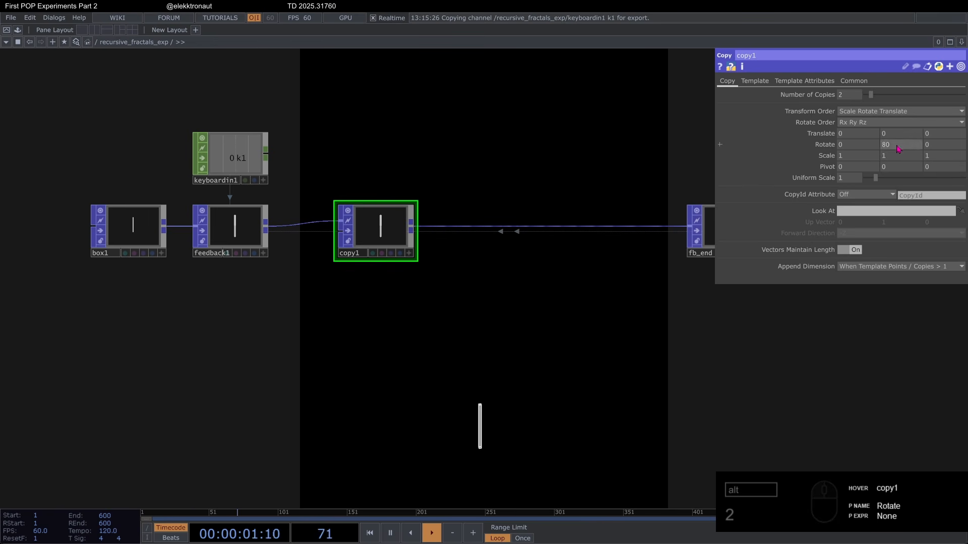
click(944, 146)
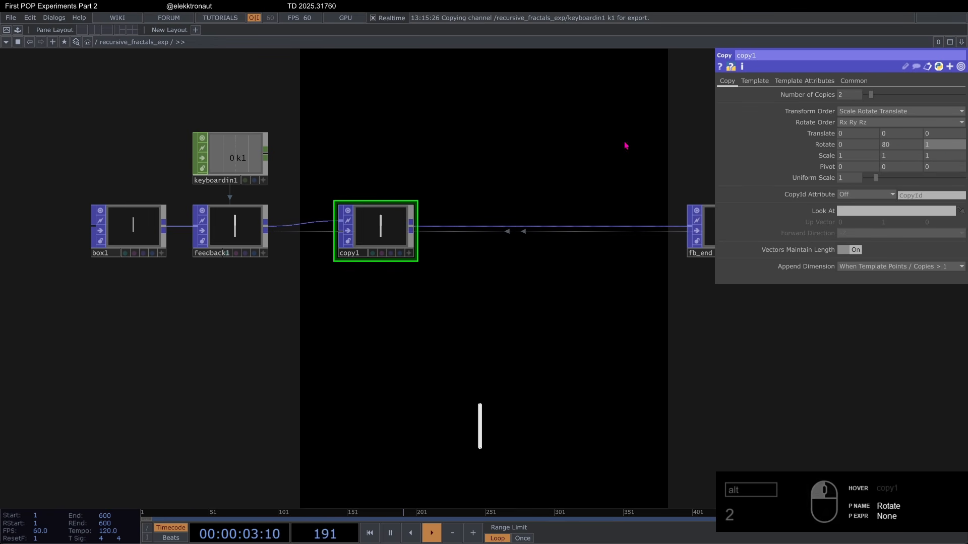
text(15)
key(Return)
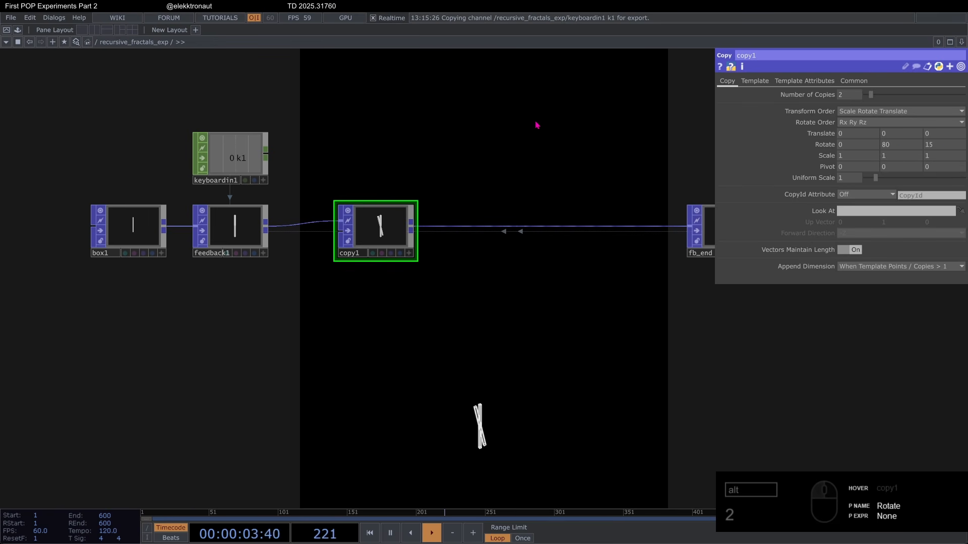
click(895, 134)
text(1)
key(Return)
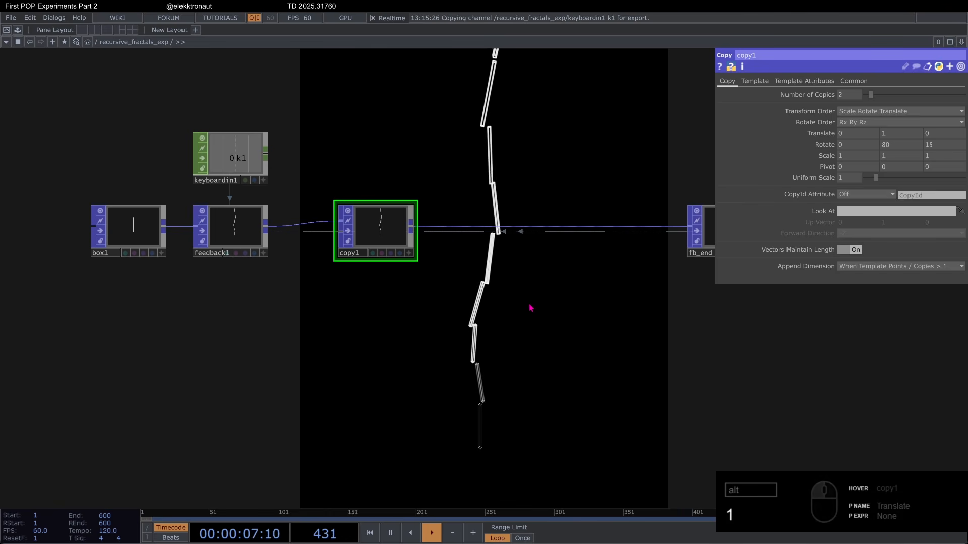
Step: Restart the feedback loop and set copy1's X translation to -0.15
key(1)
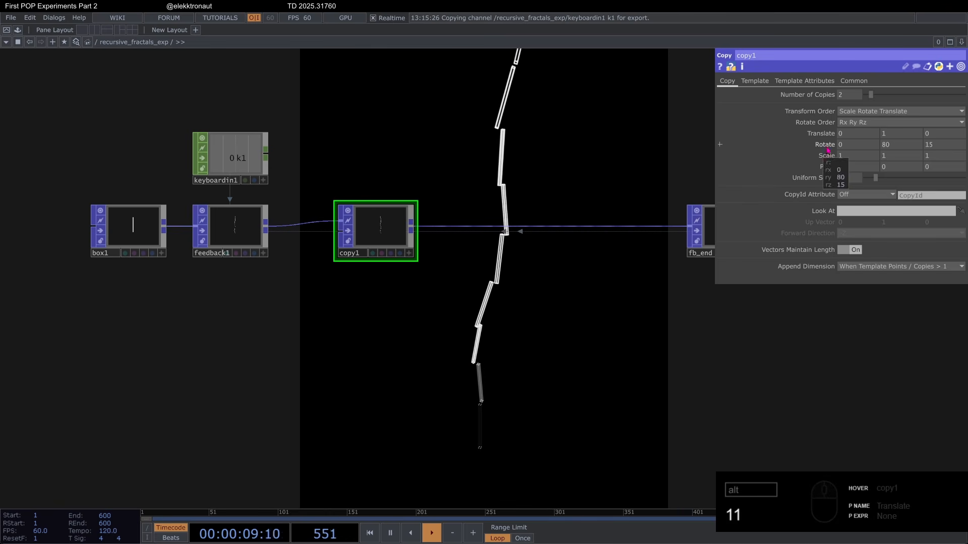
drag(856, 136, 772, 128)
text(-.)
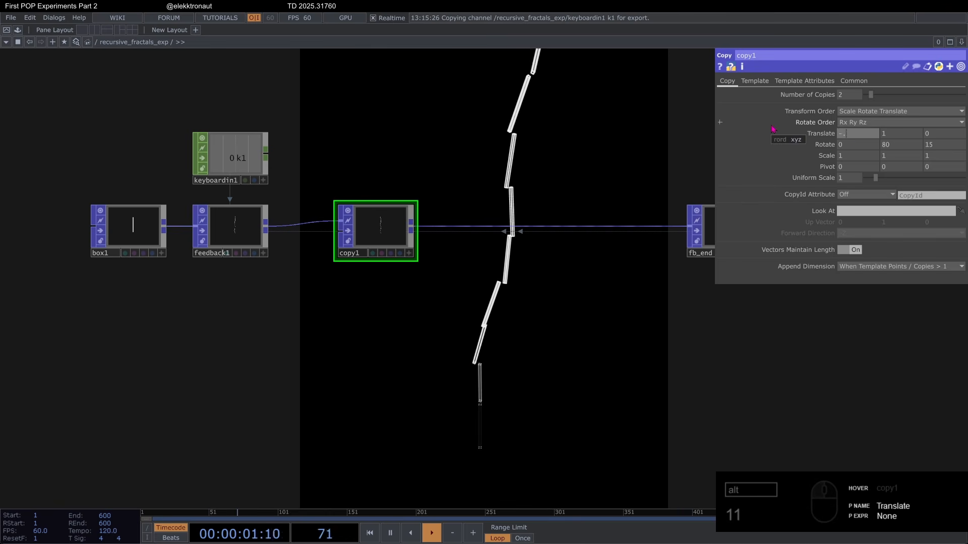
text(15)
key(Return)
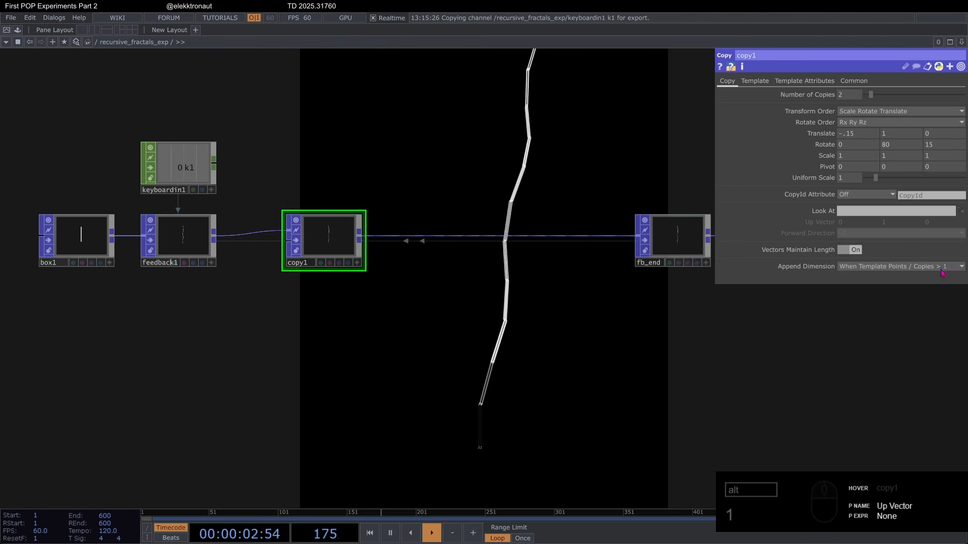
Step: Insert a second Copy POP into the wire between copy1 and fb_end
right_click(418, 237)
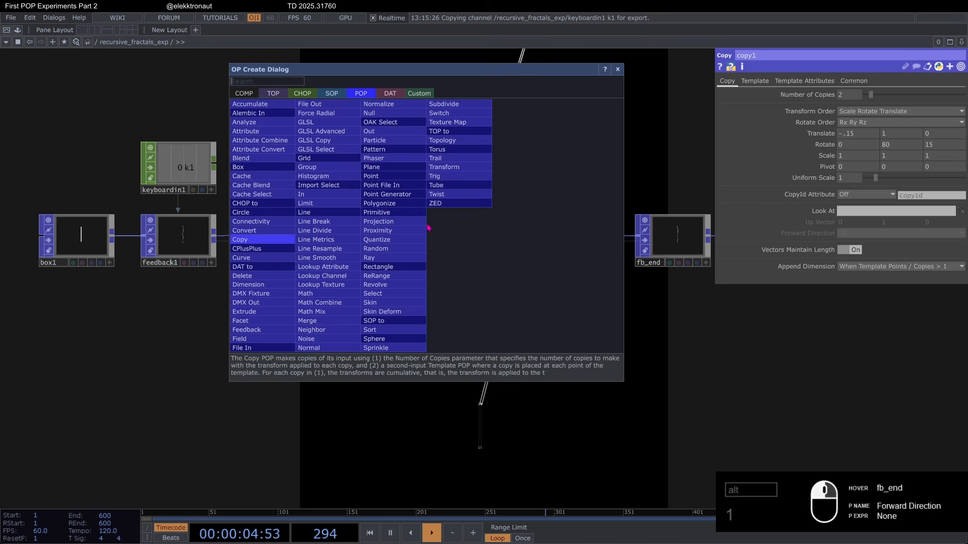
text(cop)
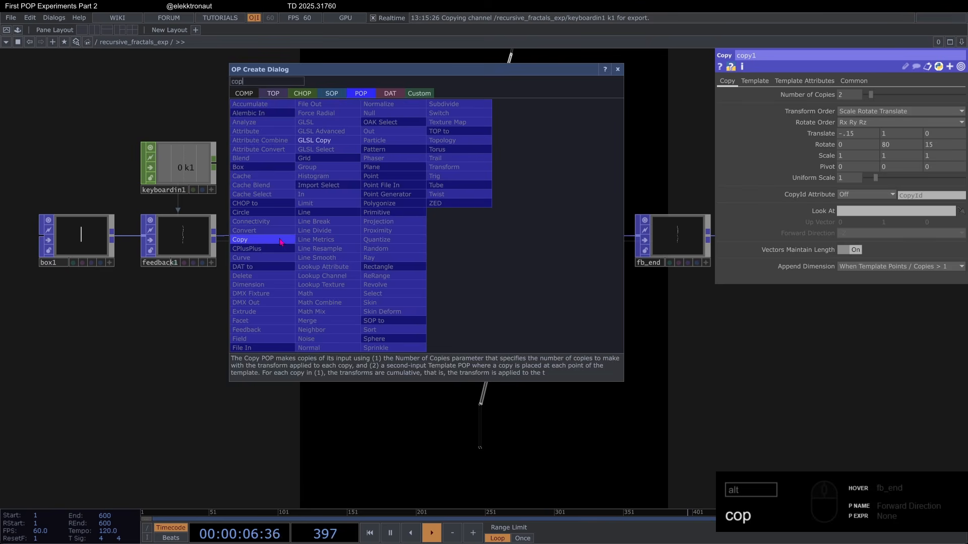
click(446, 245)
click(446, 246)
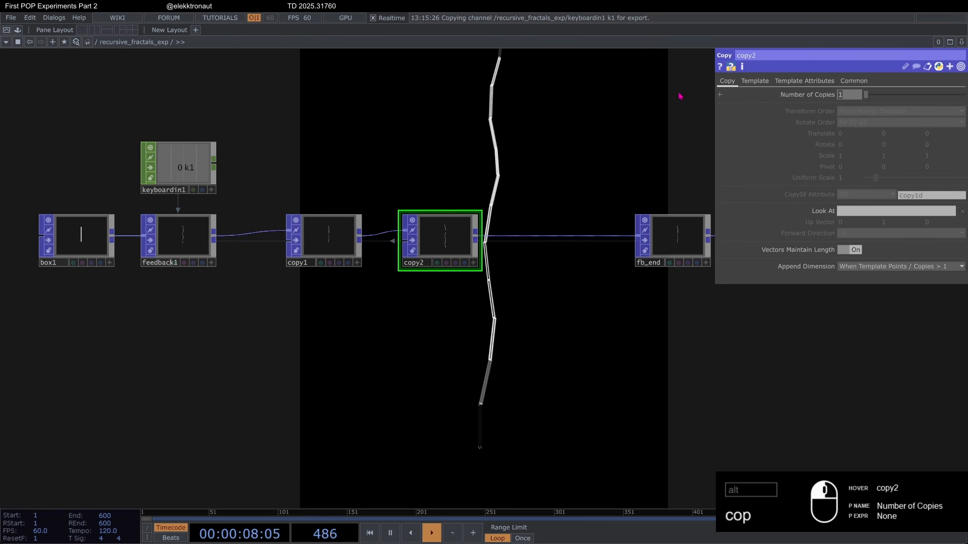
Step: Set copy2's Number of Copies to 2, X rotation to 10 and Y rotation to 180, and restart the feedback loop
key(1)
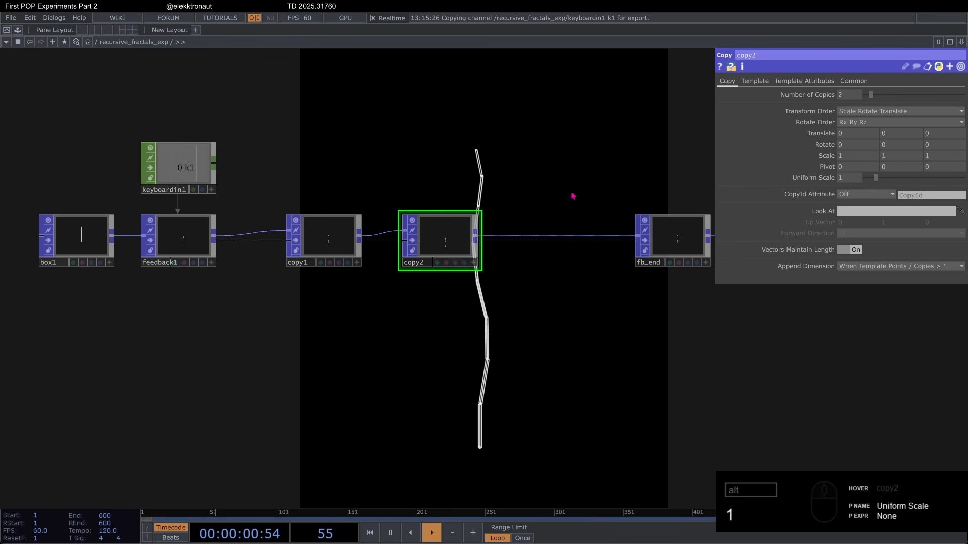
drag(866, 147, 719, 131)
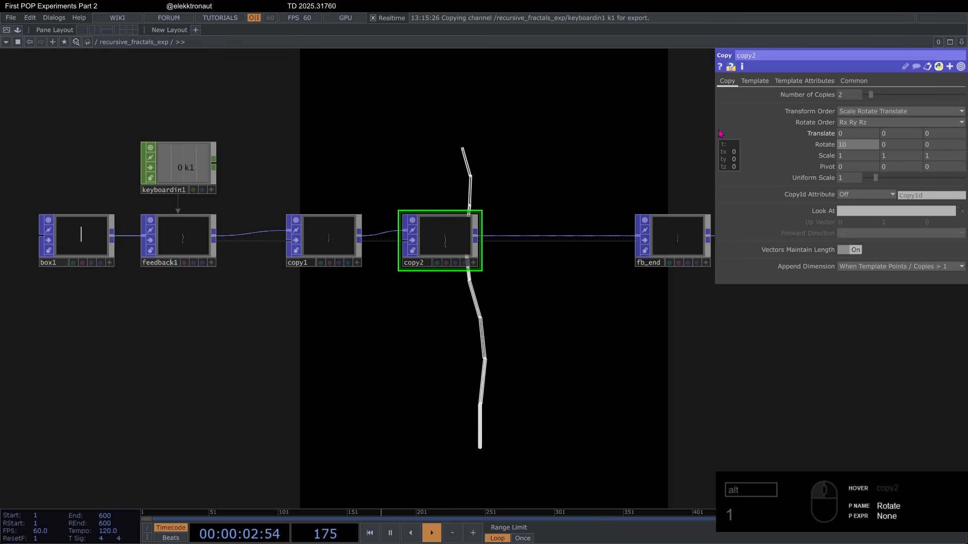
drag(894, 143, 693, 136)
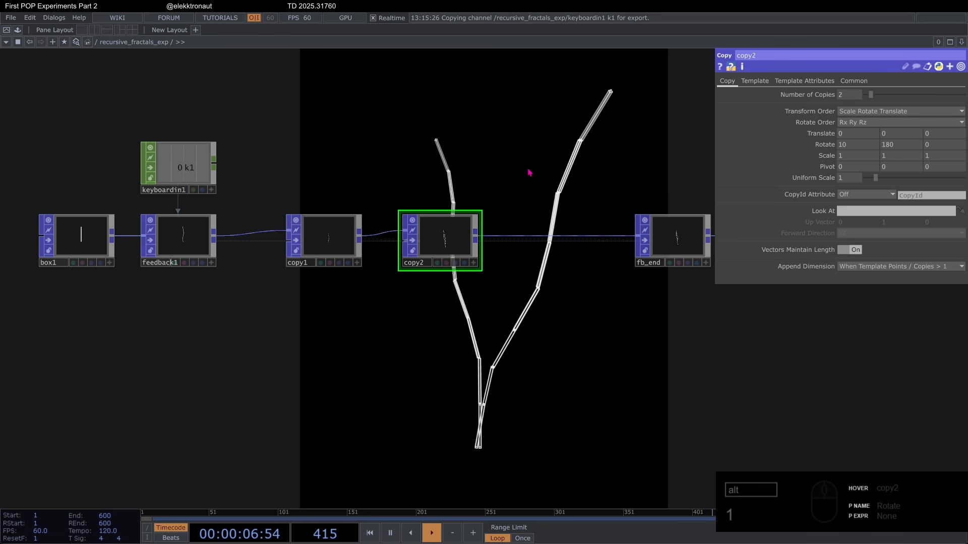
key(1)
drag(546, 304, 538, 283)
drag(512, 364, 445, 314)
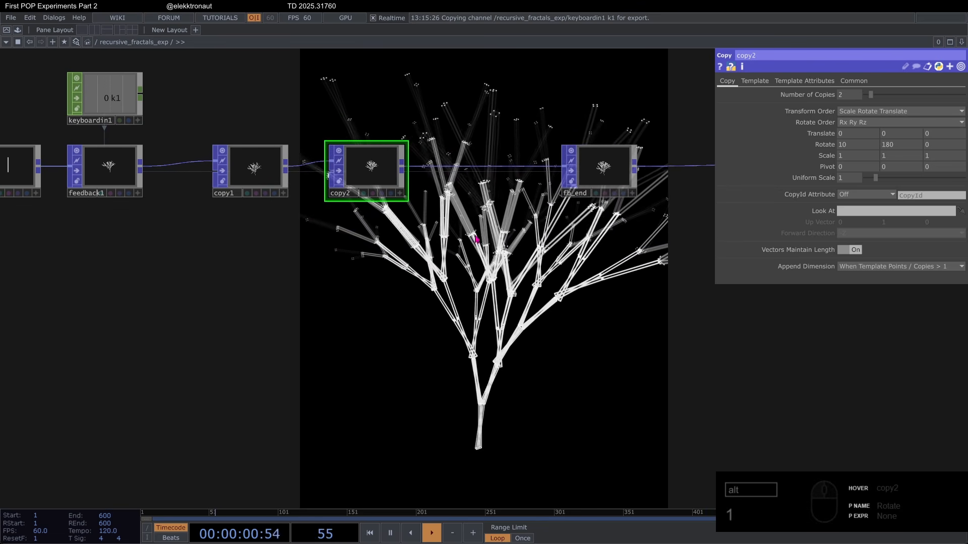
scroll(477, 239, down, 2)
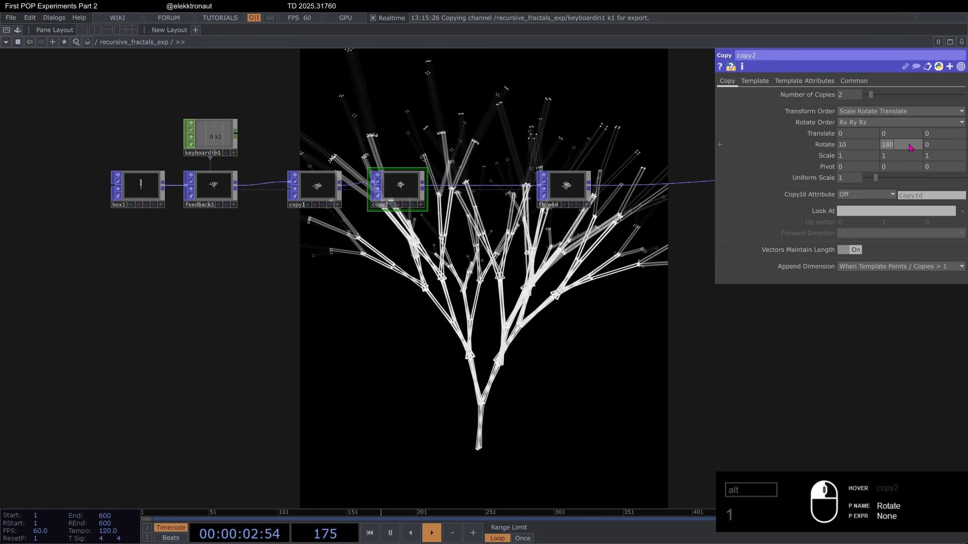
Step: Try other rotation values on copy2 and another X translation on copy1, restarting the feedback loop after each change
middle_drag(911, 147, 847, 118)
key(1)
key(1)
key(1)
click(867, 125)
click(865, 124)
key(1)
key(1)
key(1)
click(315, 186)
key(1)
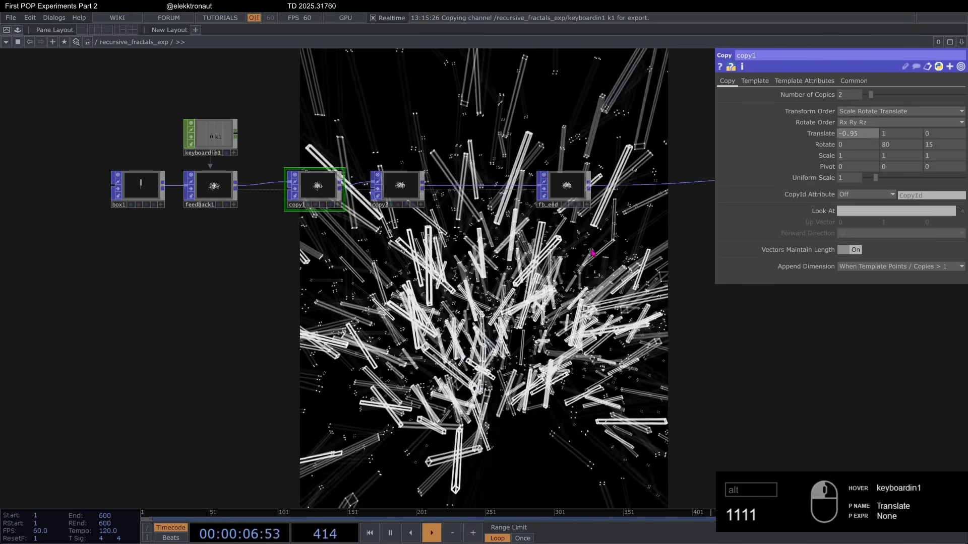
Step: Undo the trial rotation changes on copy2 back to a Y rotation of 180, and restart the feedback loop
key(ctrl+z)
key(ctrl+z)
key(ctrl+z)
key(ctrl+z)
key(ctrl+z)
key(ctrl+z)
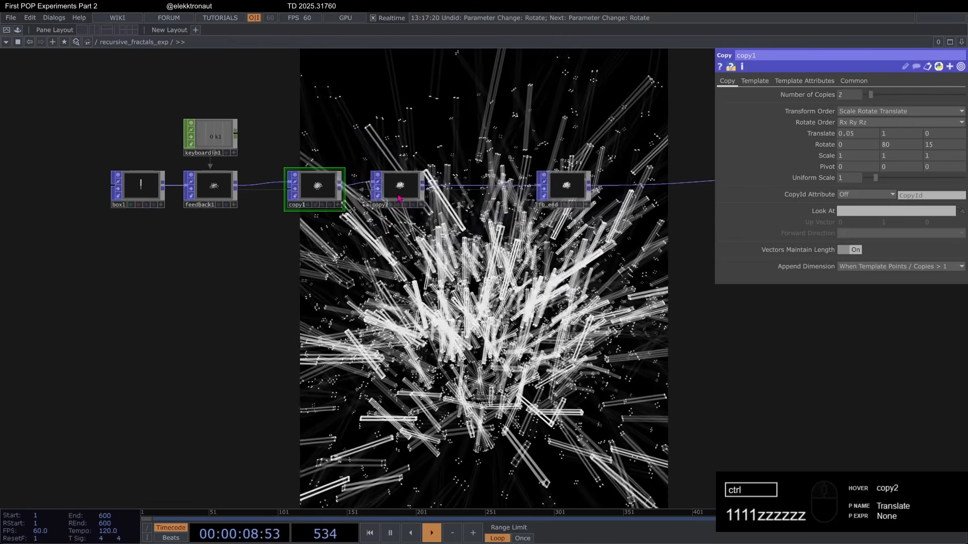
key(1)
click(400, 194)
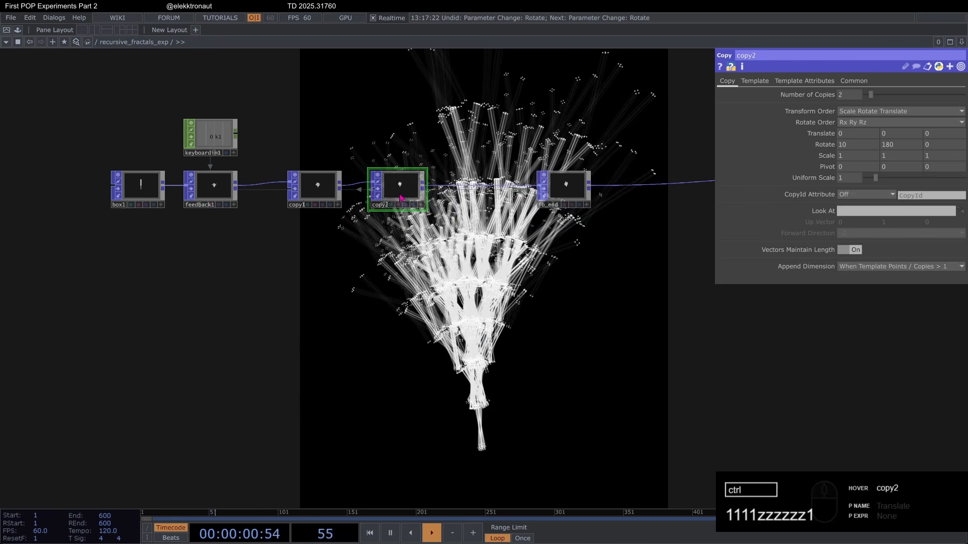
key(ctrl+z)
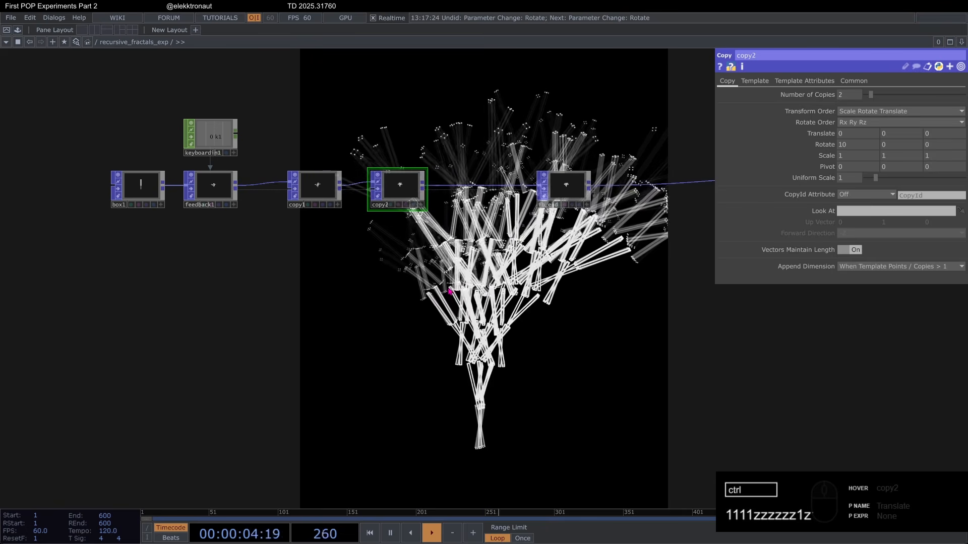
key(1)
key(ctrl+z)
key(ctrl+y)
key(1)
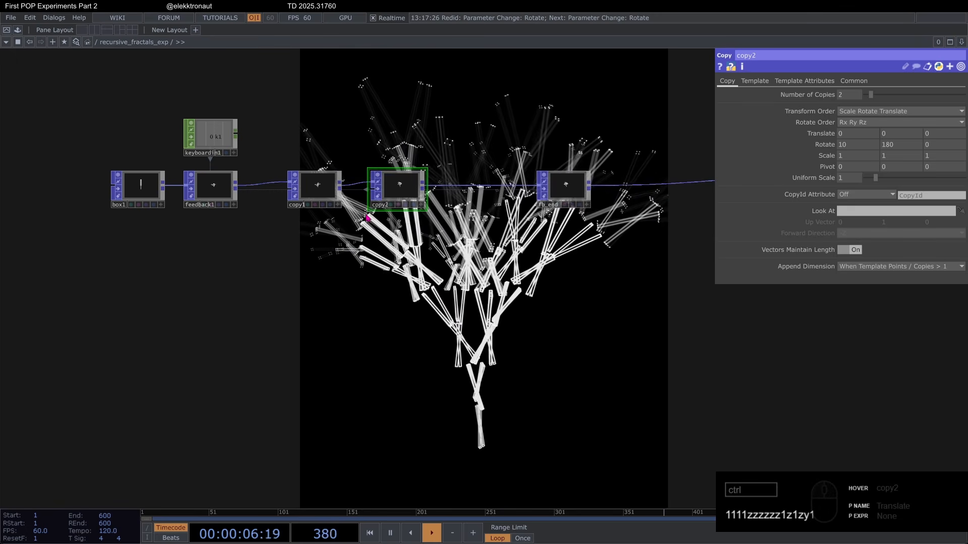
Step: Set copy1's X translation to -0.15 and restart the feedback loop
drag(360, 260, 473, 271)
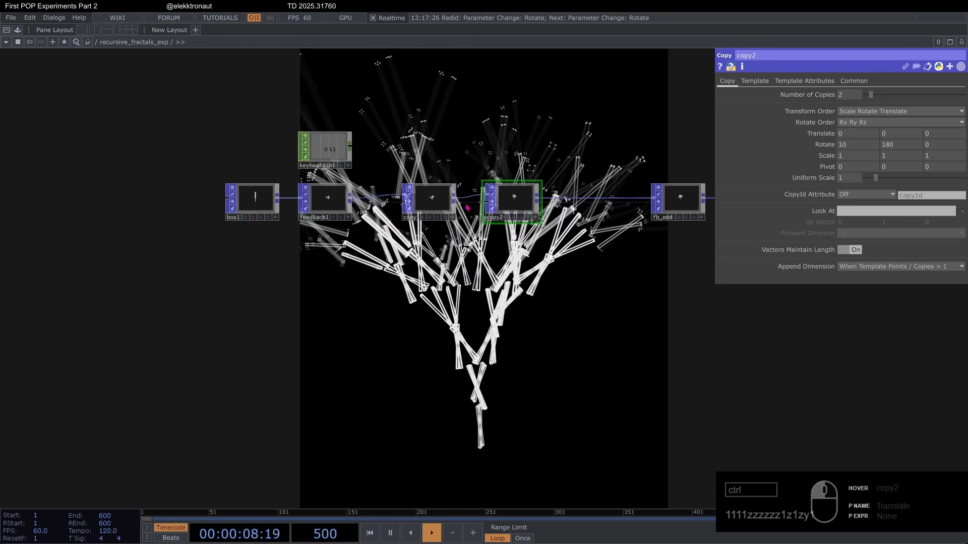
scroll(437, 195, up, 4)
click(433, 214)
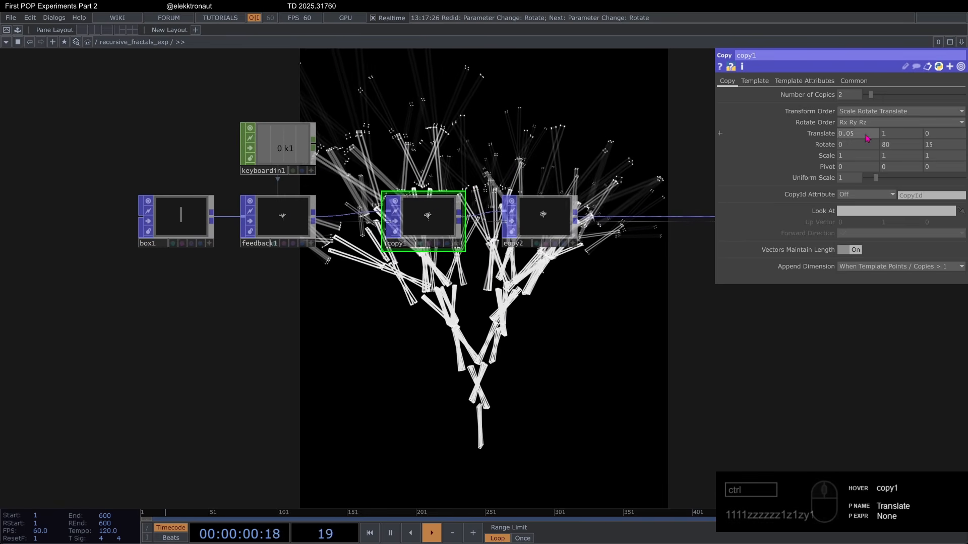
middle_drag(861, 135, 693, 121)
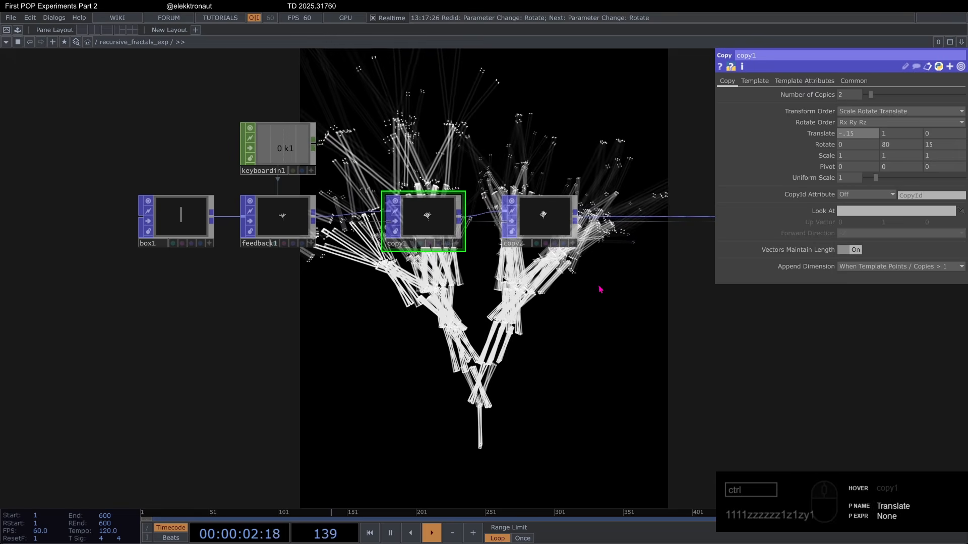
key(1)
drag(598, 294, 573, 271)
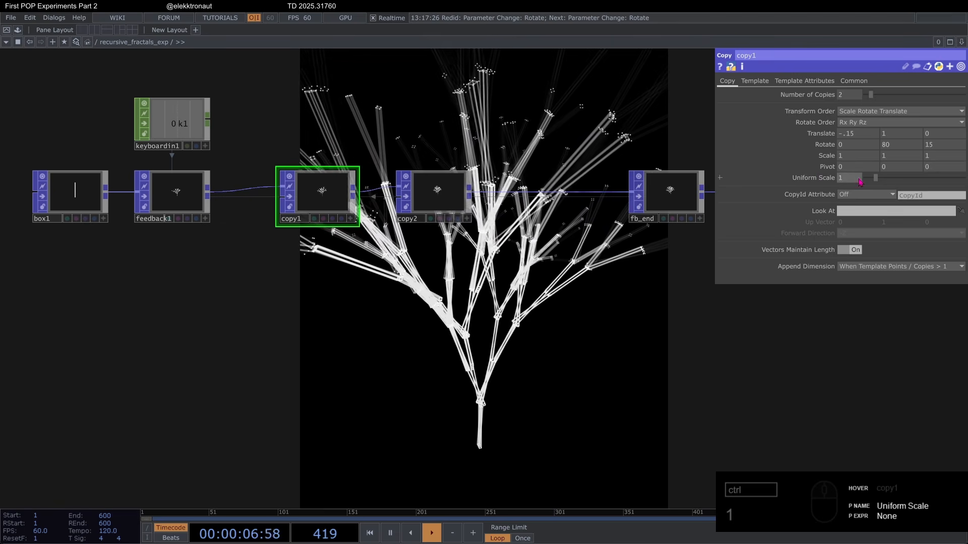
Step: Set copy1's Uniform Scale to 0.8 and its Number of Copies to 4
drag(860, 180, 759, 179)
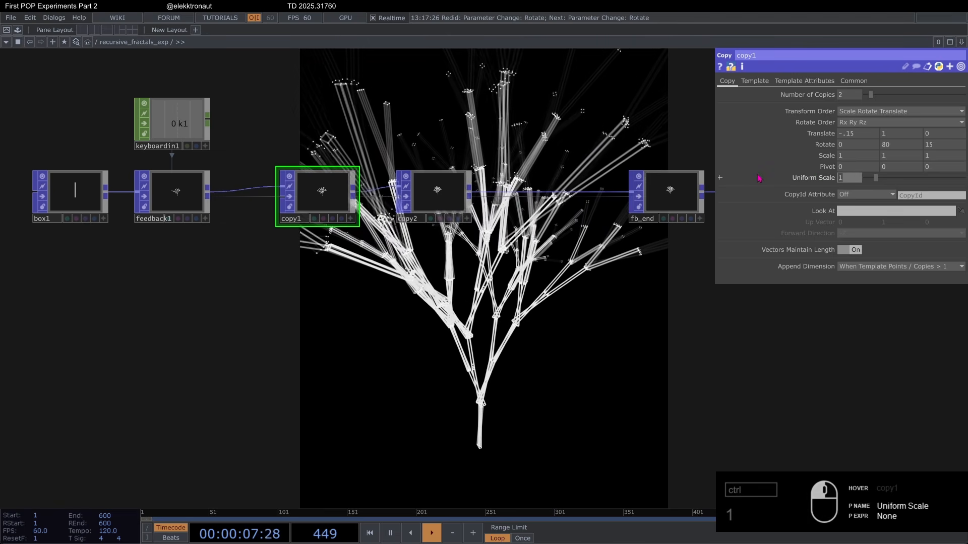
text(.8)
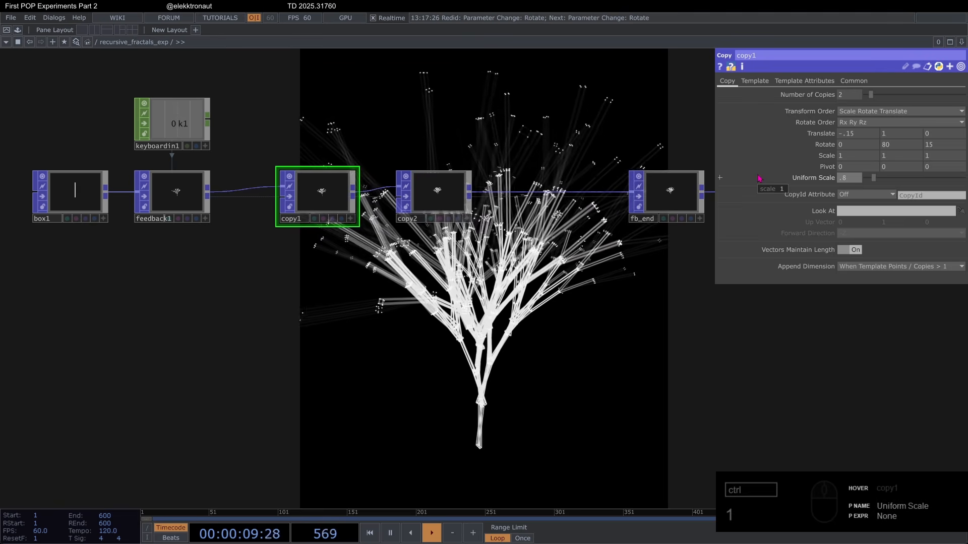
key(Return)
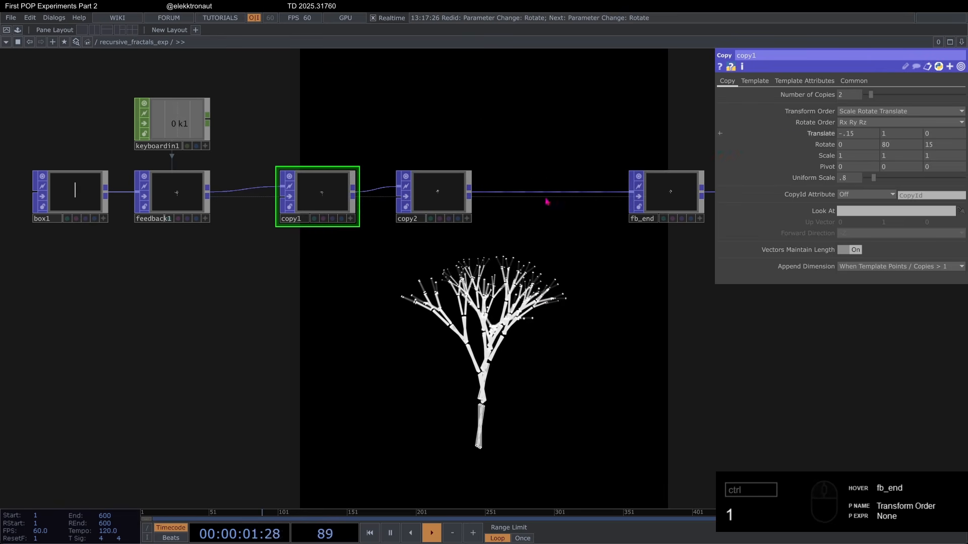
click(176, 202)
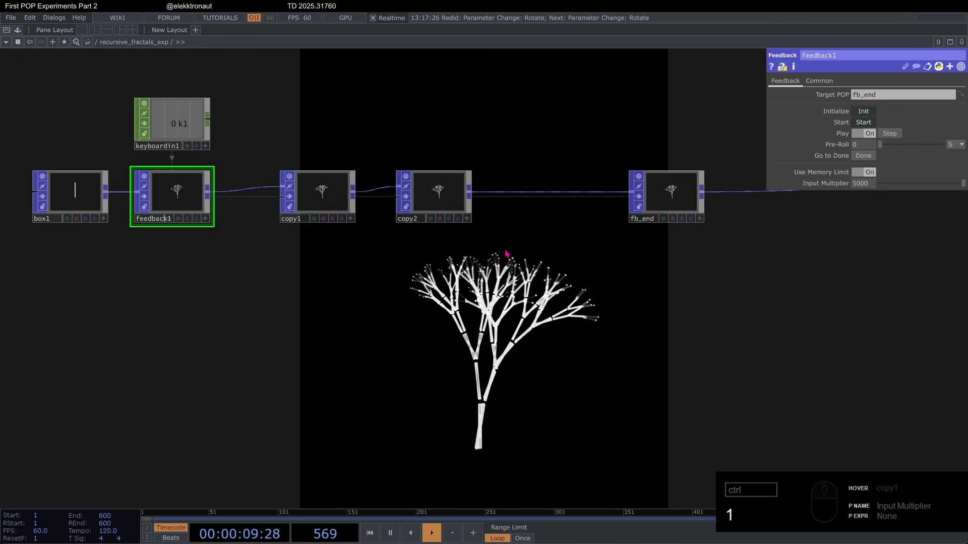
click(327, 201)
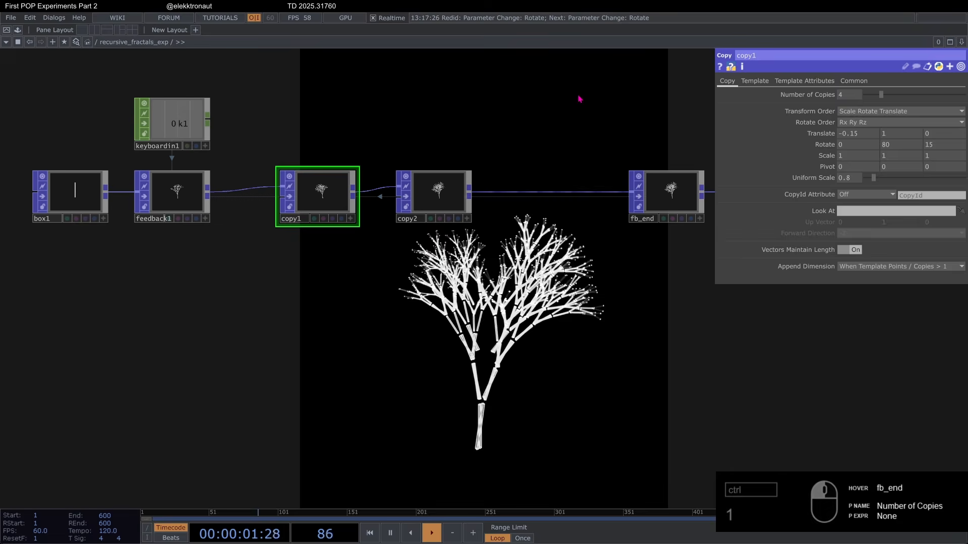
drag(646, 330, 577, 285)
scroll(514, 318, down, 3)
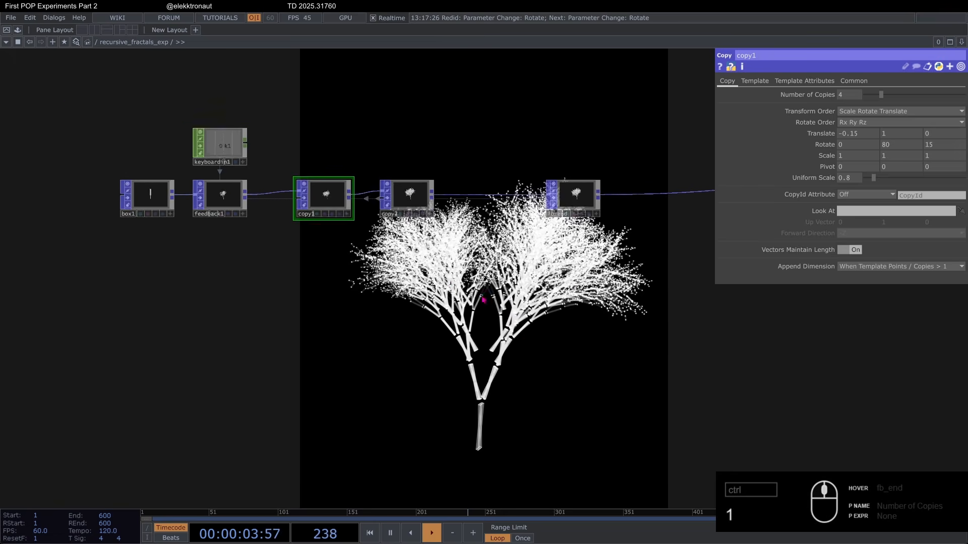
Step: Set feedback1's Input Multiplier to 2000
scroll(386, 286, up, 2)
click(156, 167)
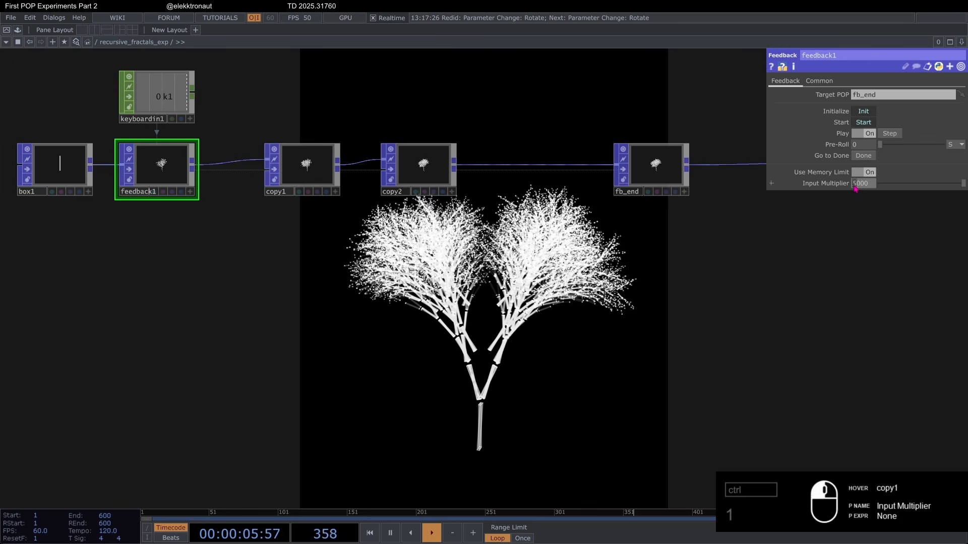
text(2)
key(Return)
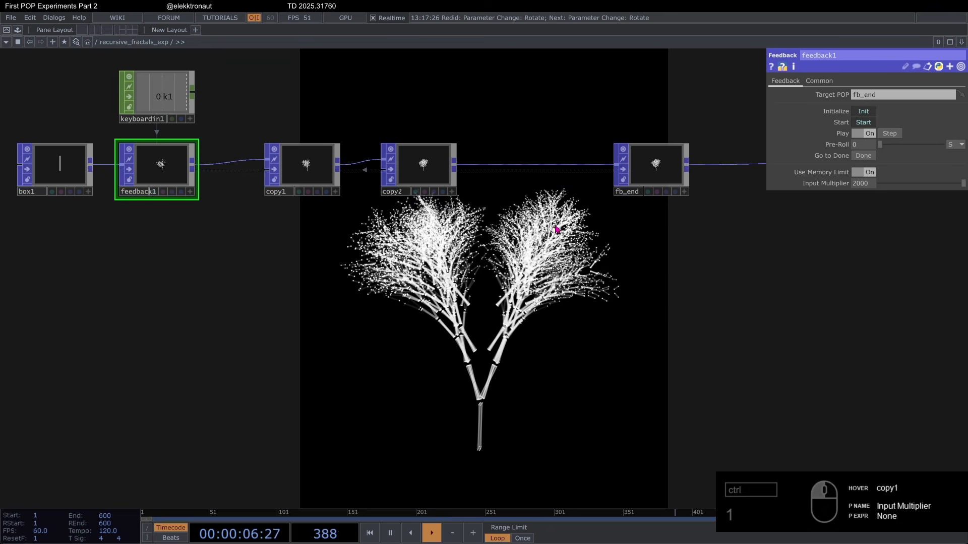
Step: Try different Z rotation values on copy1, restarting the feedback loop for each one
click(318, 170)
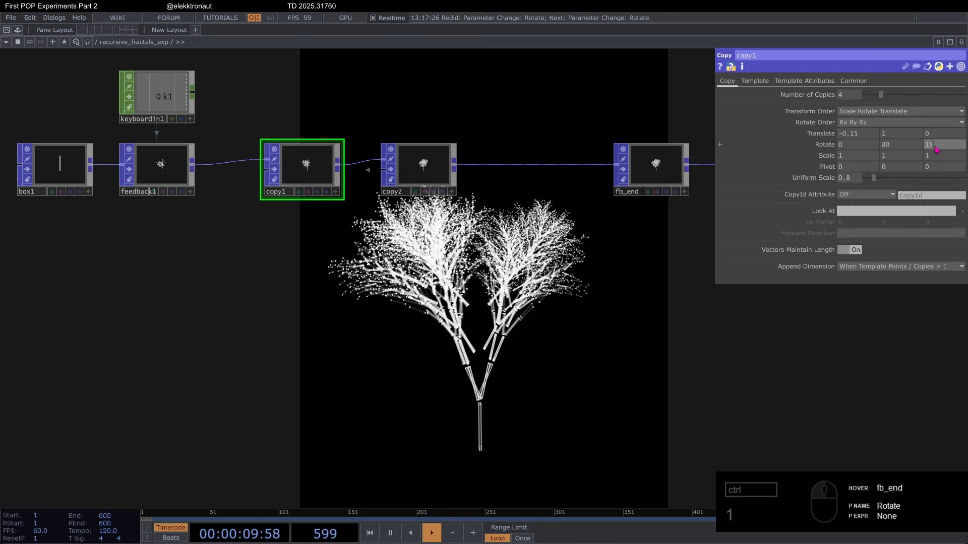
drag(936, 149, 890, 130)
key(1)
key(1)
key(1)
key(1)
drag(891, 130, 890, 131)
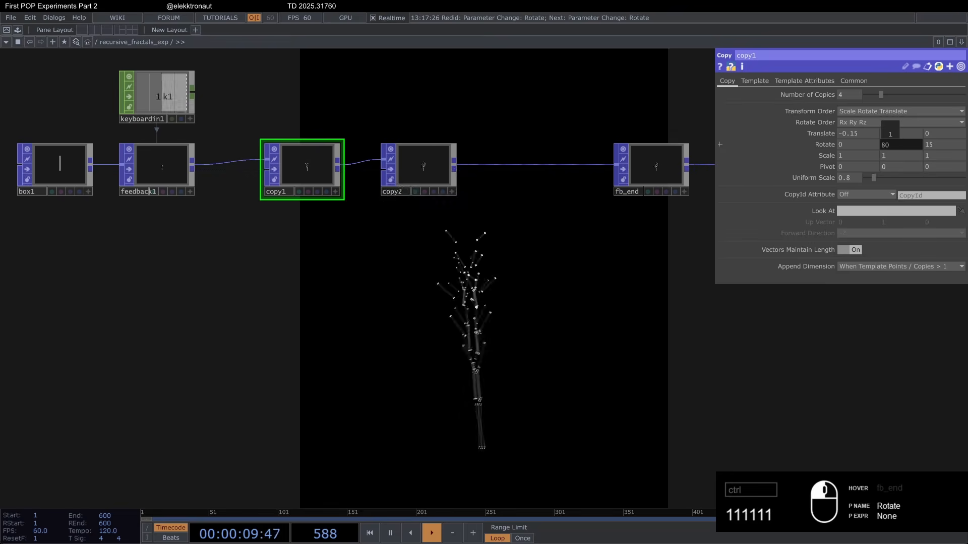
Step: Insert a Sprinkle POP between fb_end and geo1 and set its Number of Points to 100000
scroll(548, 304, down, 3)
drag(548, 304, 440, 326)
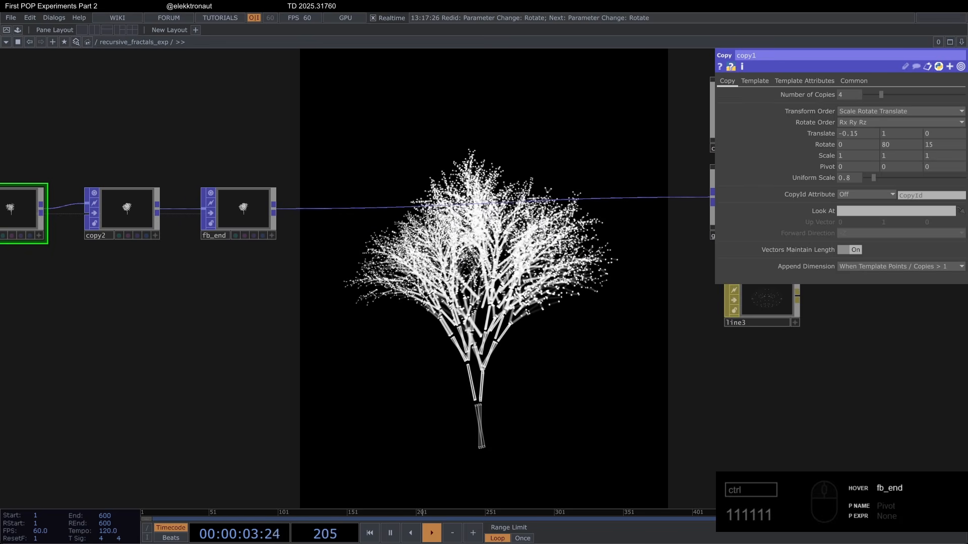
right_click(301, 215)
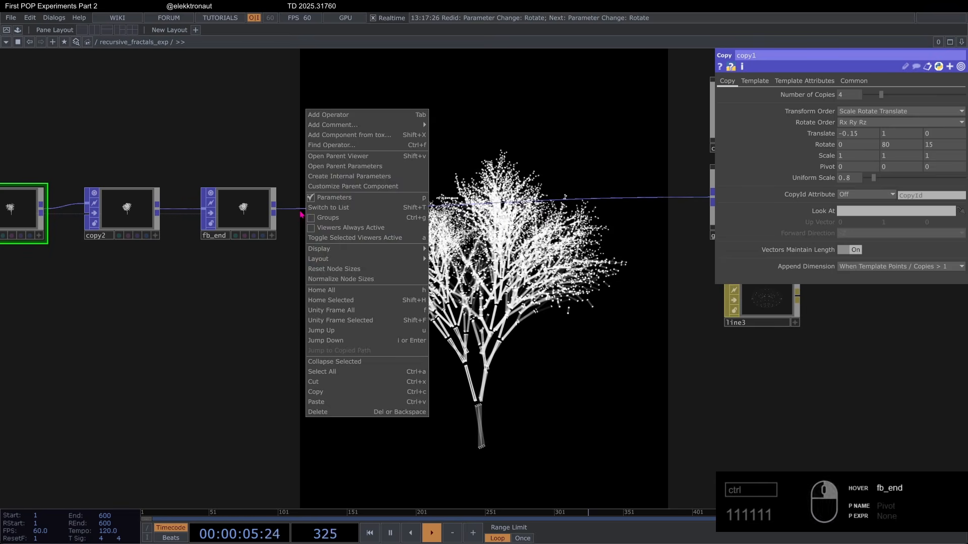
right_click(301, 209)
click(304, 201)
text(spr)
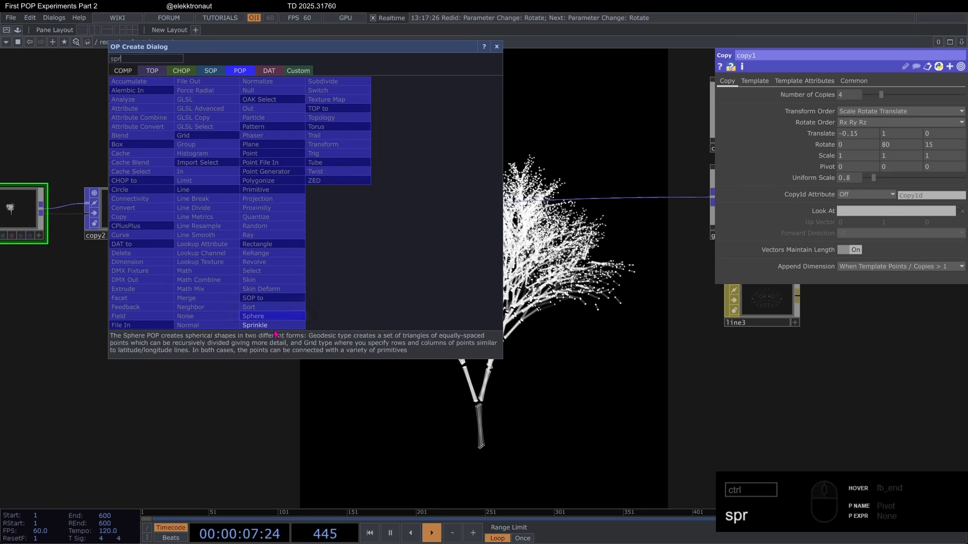
key(Return)
click(347, 231)
drag(413, 320, 389, 285)
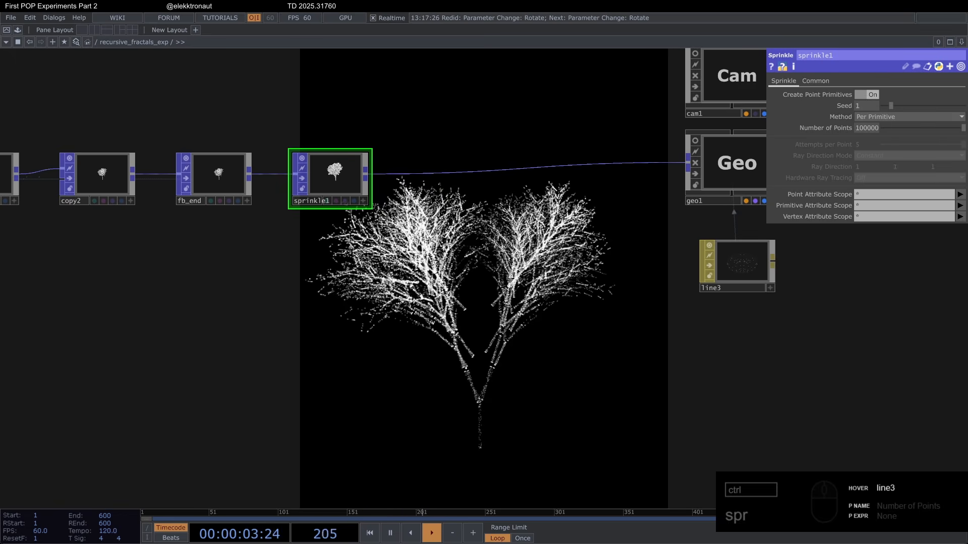
Step: Insert a Proximity POP between sprinkle1 and geo1 with Maximum Distance 0.248 and Max Lines per Point 2
click(418, 164)
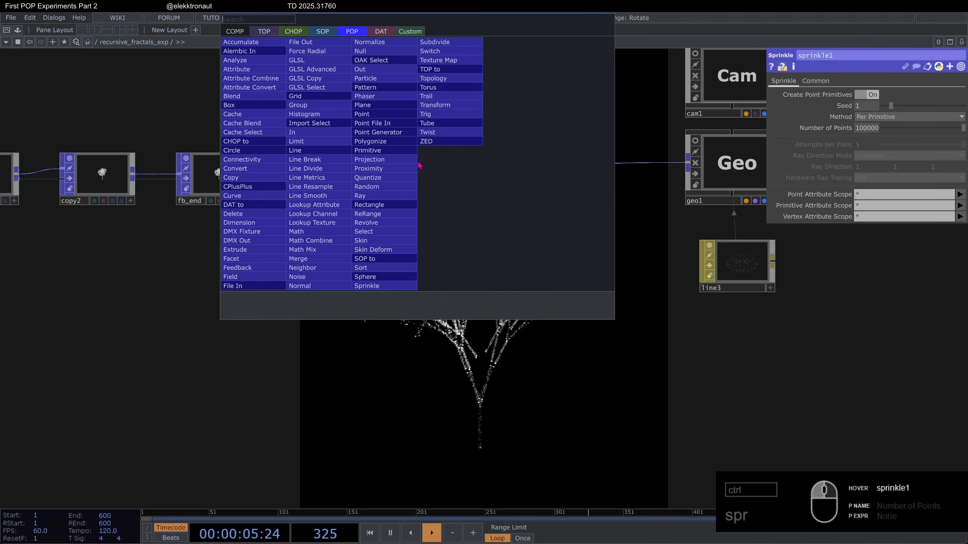
text(pro)
key(Return)
click(428, 183)
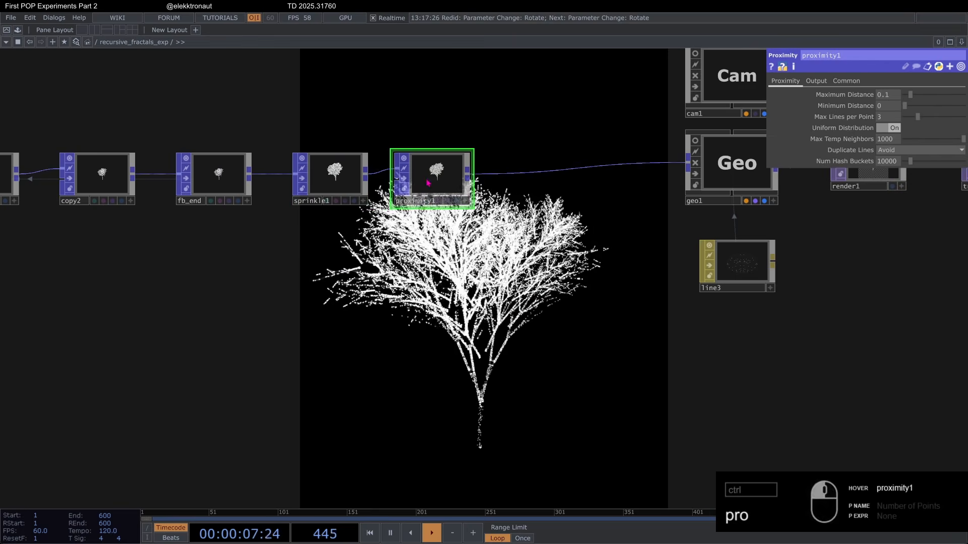
drag(491, 250, 444, 237)
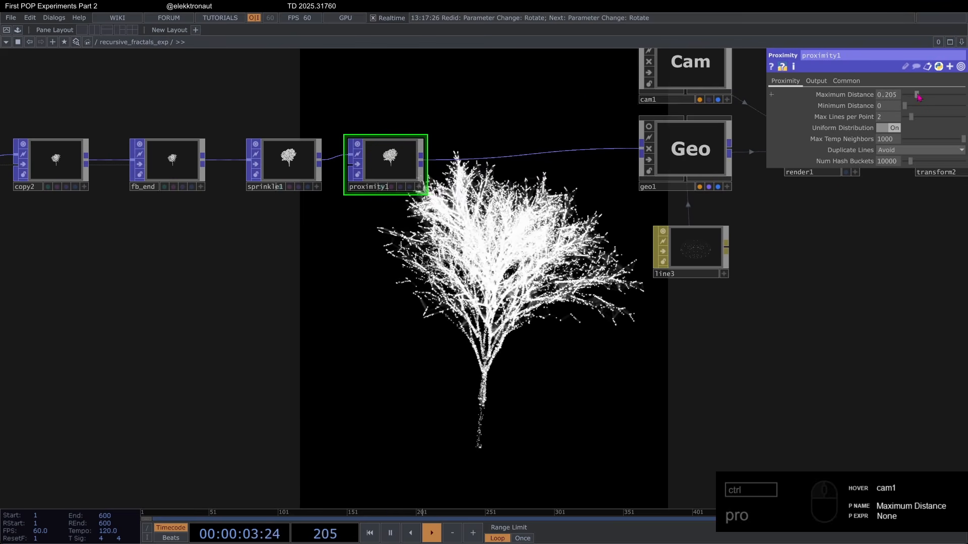
scroll(437, 215, down, 3)
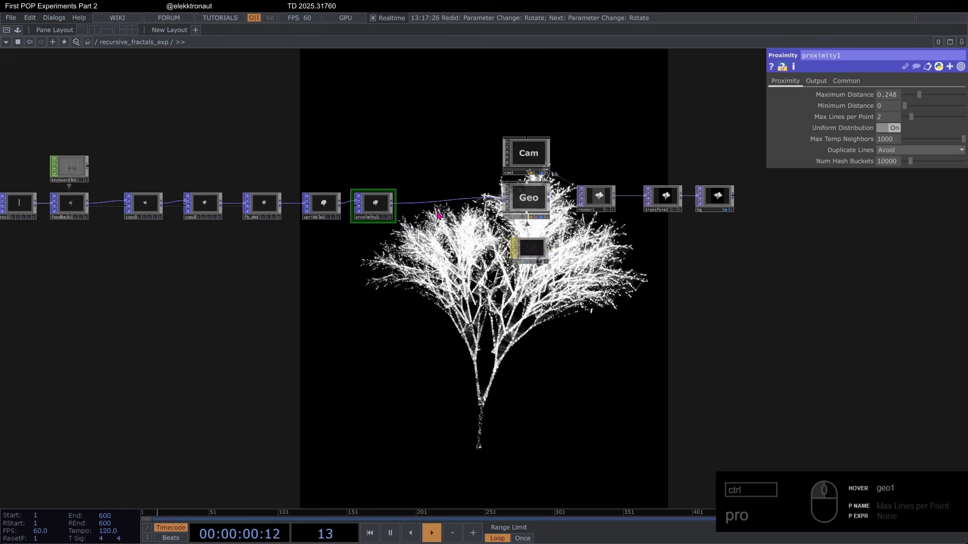
Step: Insert a Noise POP between proximity1 and geo1, set its Amplitude to 0.084 and align it with the chain
scroll(438, 216, up, 4)
right_click(504, 160)
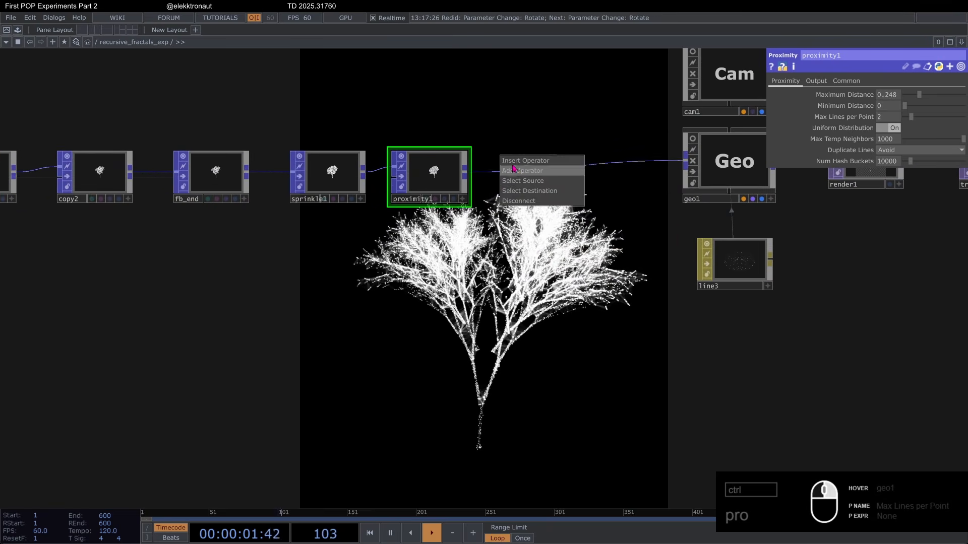
click(519, 167)
text(noi)
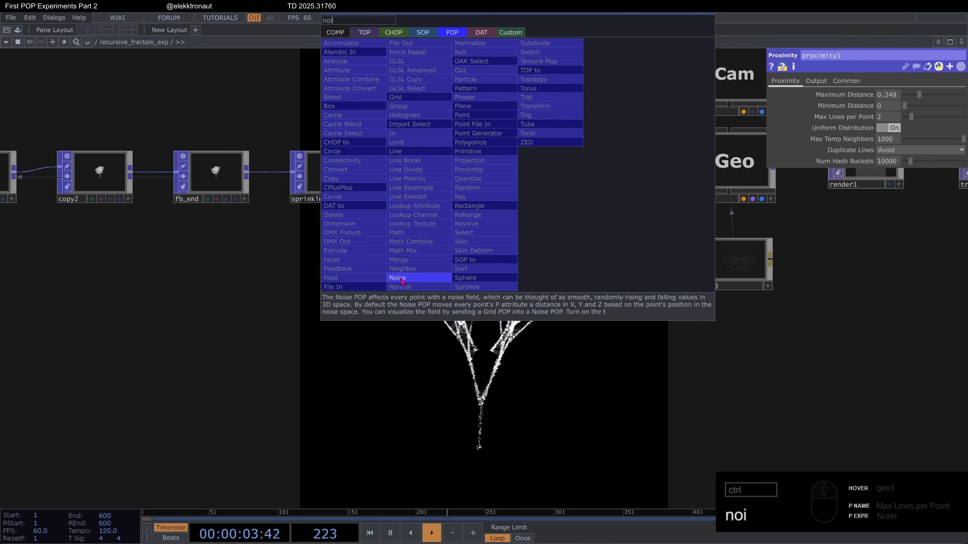
click(398, 278)
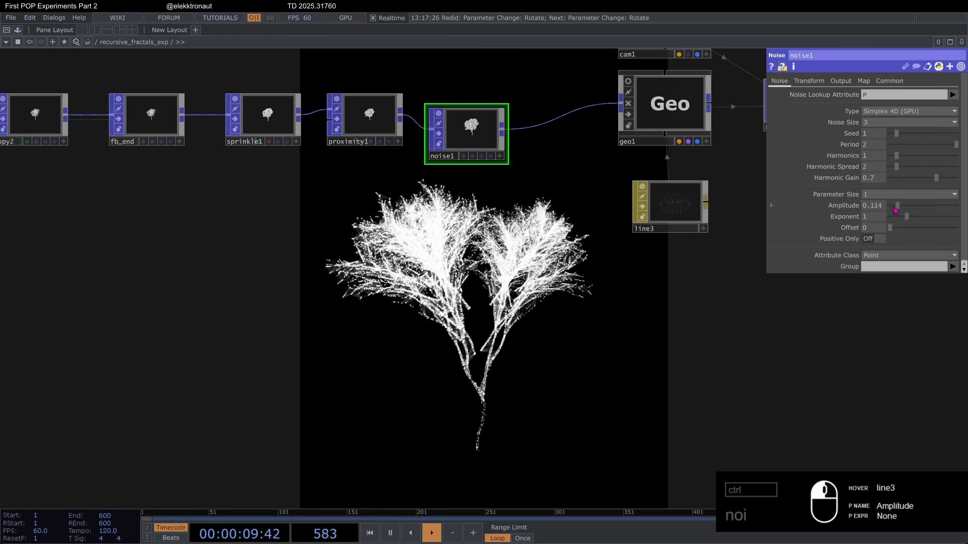
drag(917, 211, 926, 207)
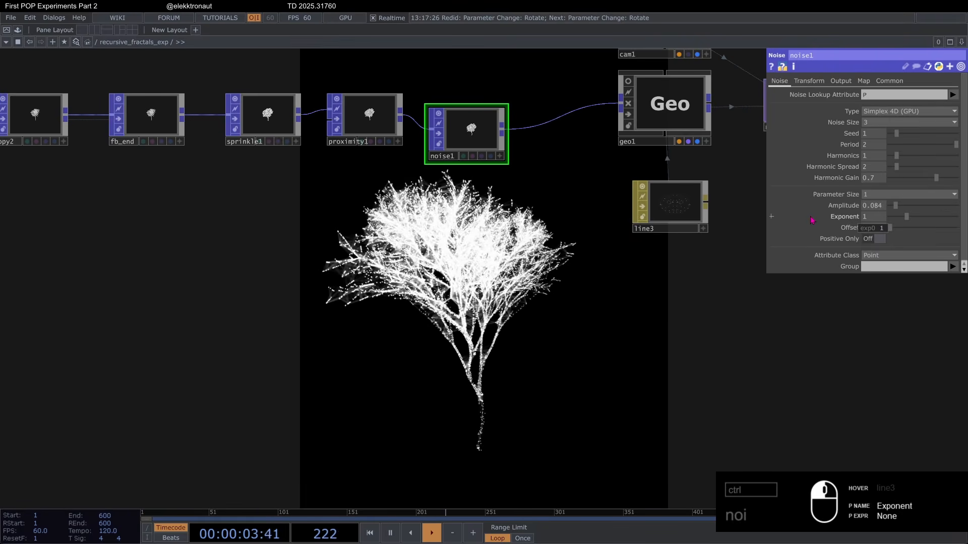
drag(487, 286, 592, 264)
scroll(592, 263, down, 4)
scroll(598, 193, up, 2)
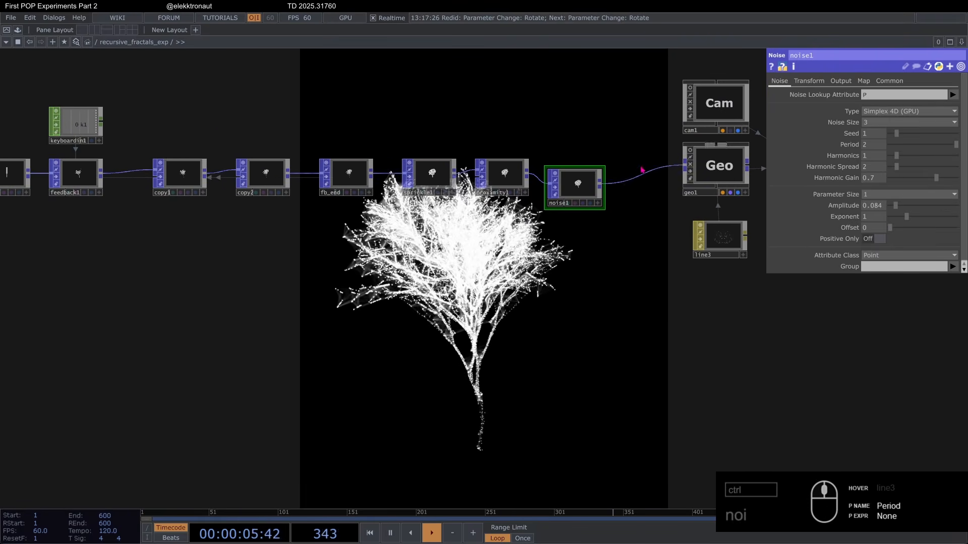
drag(575, 188, 584, 178)
Step: Try 2 for copy1's Number of Copies and restart the feedback loop
drag(278, 229, 419, 224)
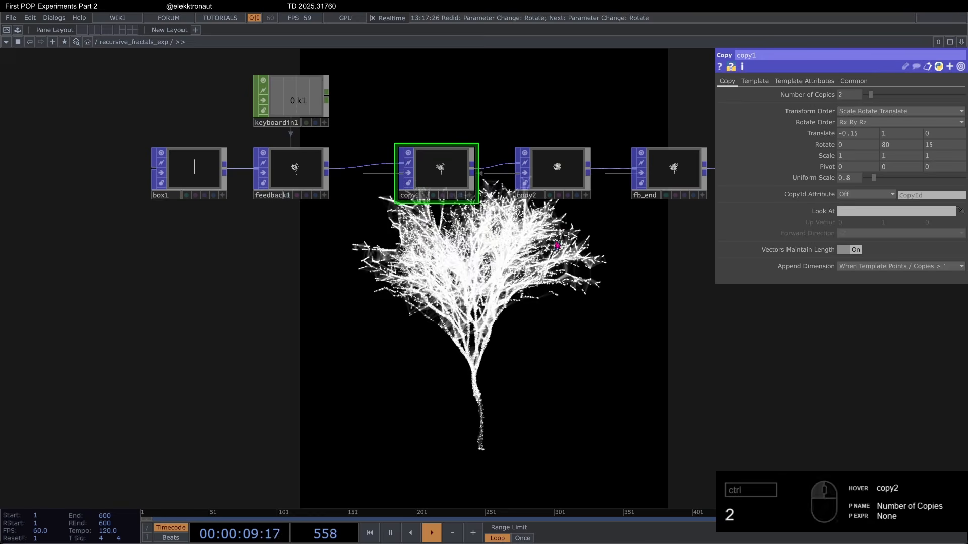
drag(569, 248, 450, 185)
key(1)
drag(624, 214, 570, 207)
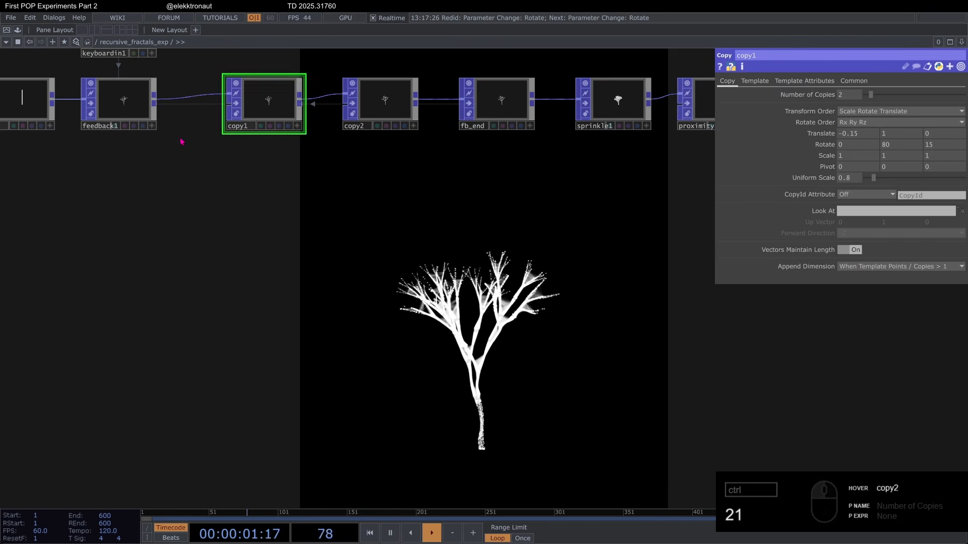
Step: Try raising feedback1's Input Multiplier to 5000 and 105000, and undo the change
click(139, 117)
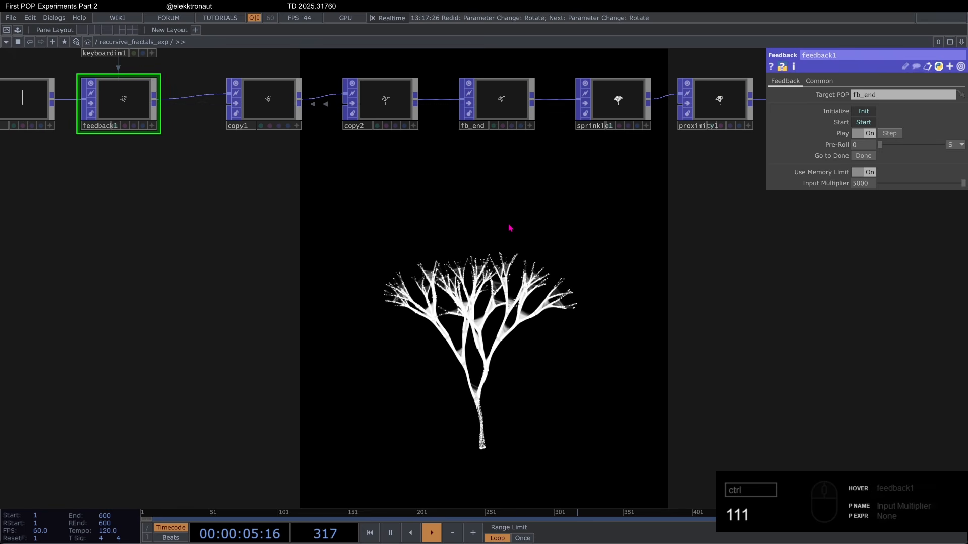
scroll(487, 314, down, 2)
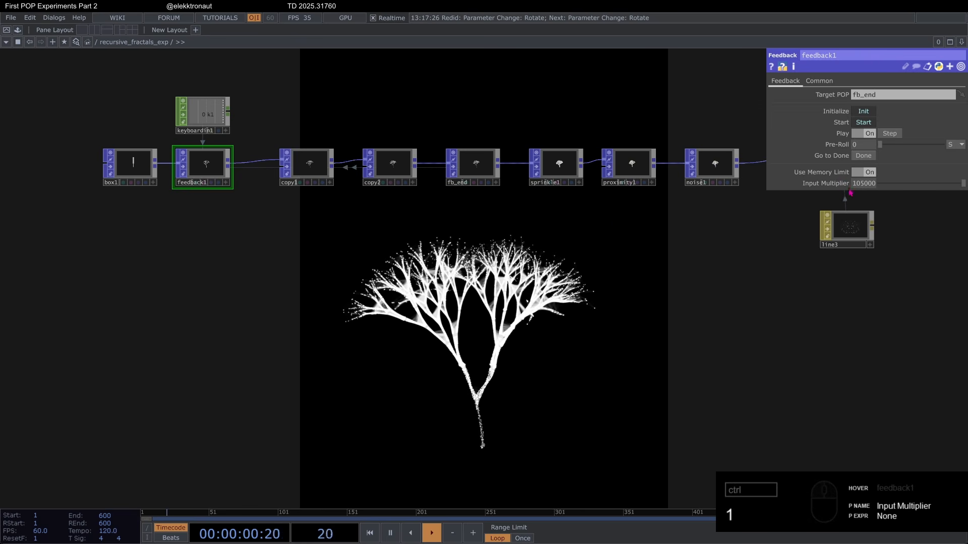
key(ctrl+z)
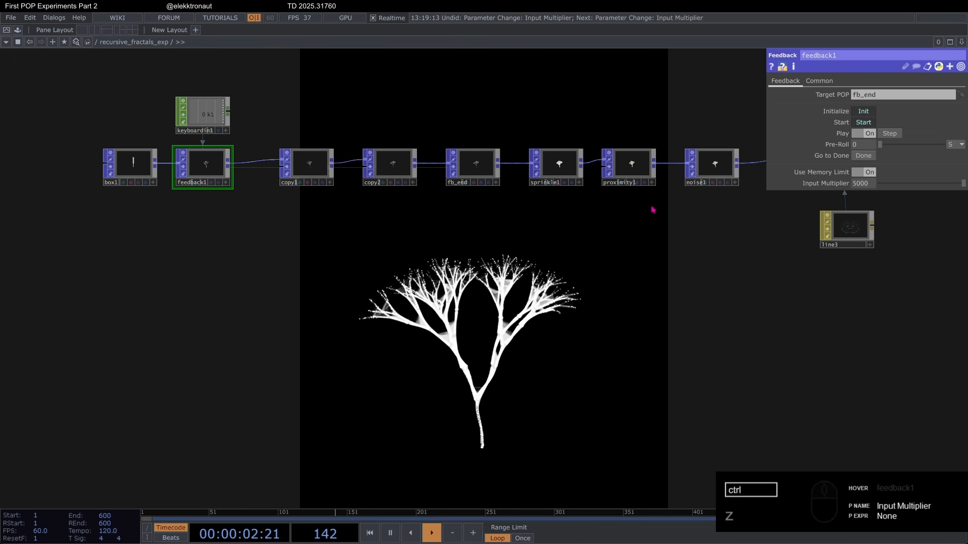
Step: Set copy2's X Translate to 0.2 and restart the feedback loop
click(385, 187)
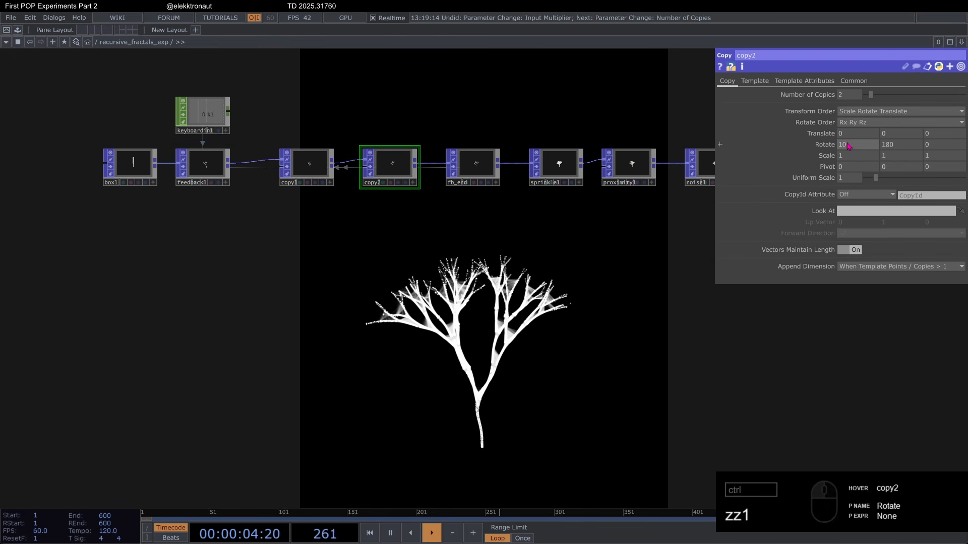
middle_drag(860, 139, 853, 120)
key(1)
Step: Undo the Number of Copies change on copy1 and restart the feedback loop
key(1)
key(ctrl+z)
key(ctrl+z)
click(582, 259)
key(1)
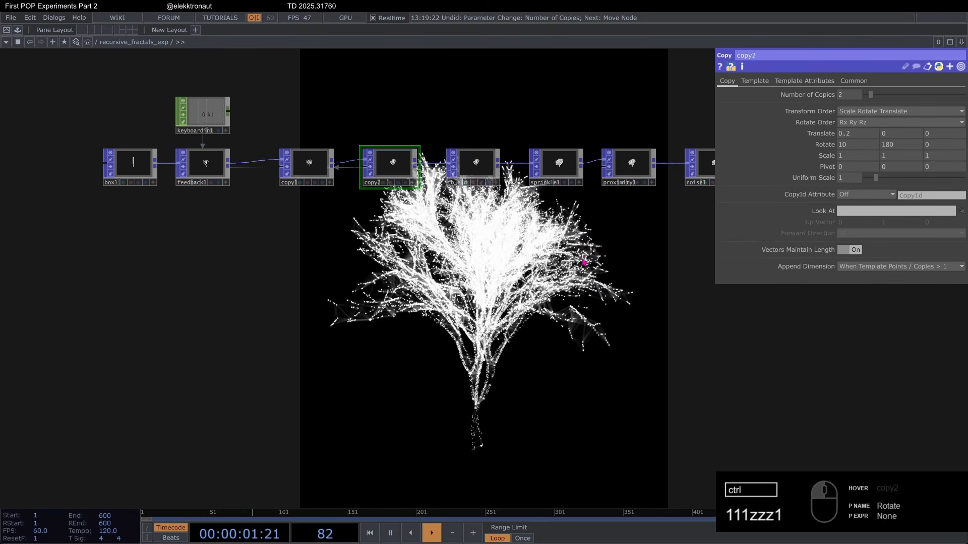
Step: Move copy1 and copy2 slightly below the rest of the chain and restart the feedback loop
drag(428, 257, 405, 259)
scroll(295, 183, up, 3)
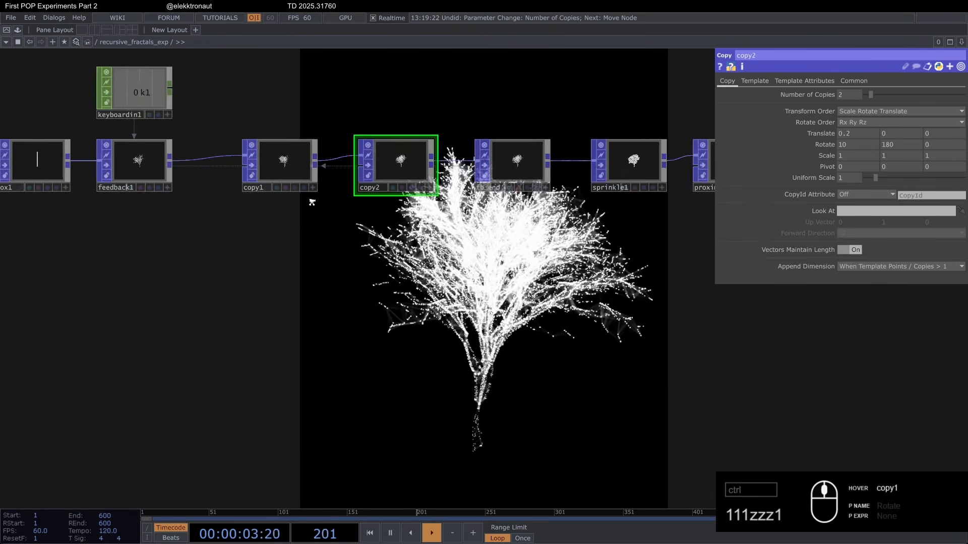
scroll(312, 204, down, 3)
drag(323, 258, 339, 252)
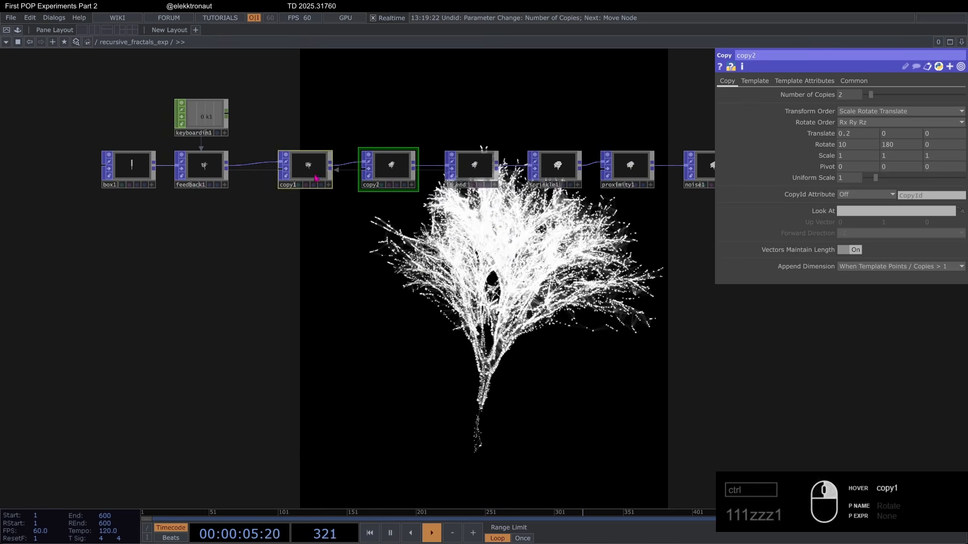
drag(316, 177, 298, 190)
drag(499, 298, 435, 282)
scroll(341, 188, up, 3)
scroll(363, 203, down, 1)
key(1)
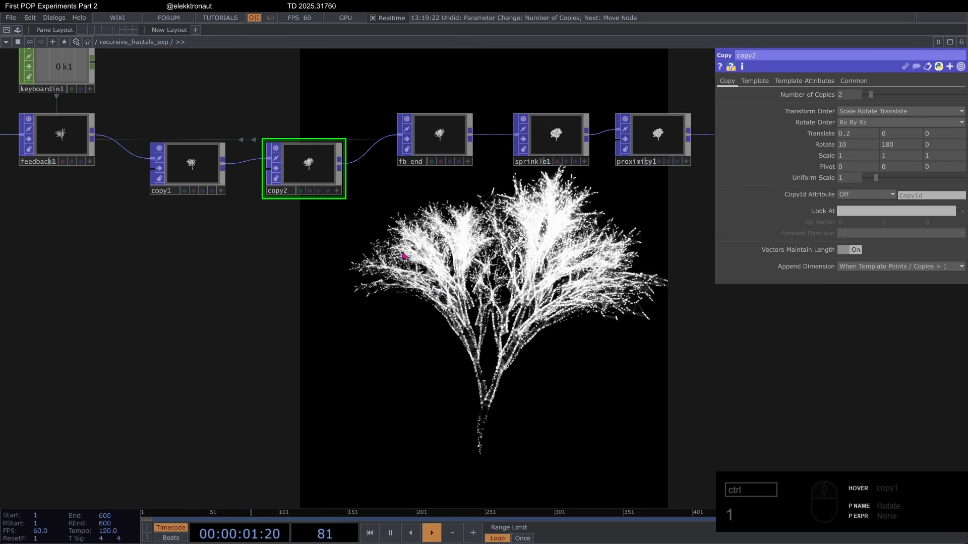
Step: Examine the whole operator chain from feedback1 through noise1 to the render output, together with the resulting tree
scroll(404, 256, down, 2)
right_drag(43, 82, 636, 222)
scroll(514, 244, up, 2)
scroll(500, 245, down, 2)
drag(499, 244, 386, 240)
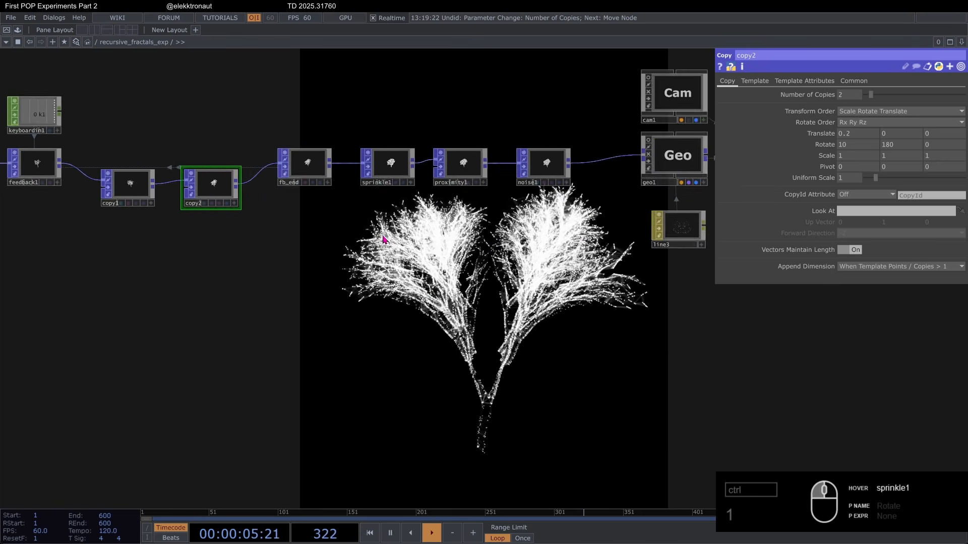
scroll(387, 240, down, 3)
drag(613, 246, 591, 253)
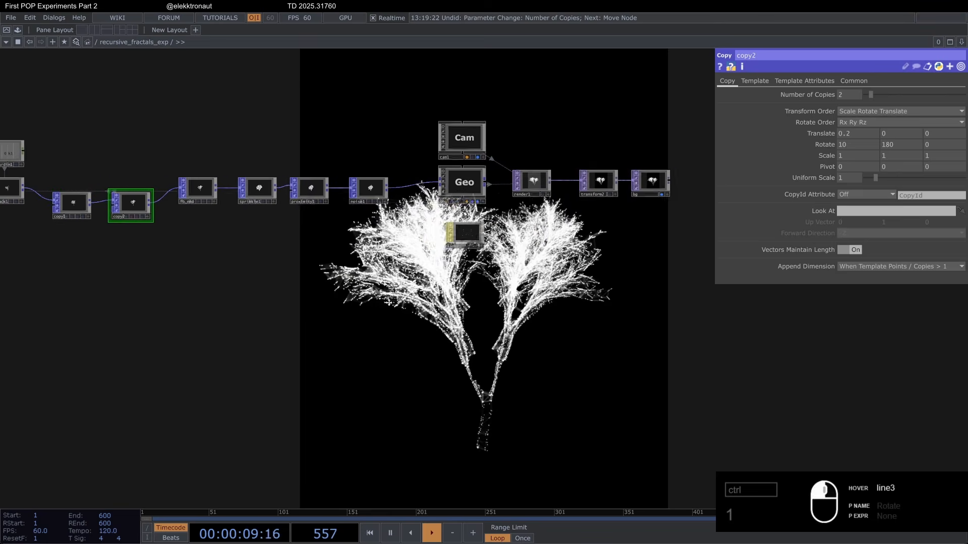
drag(164, 165, 257, 164)
scroll(257, 164, up, 2)
scroll(422, 308, down, 10)
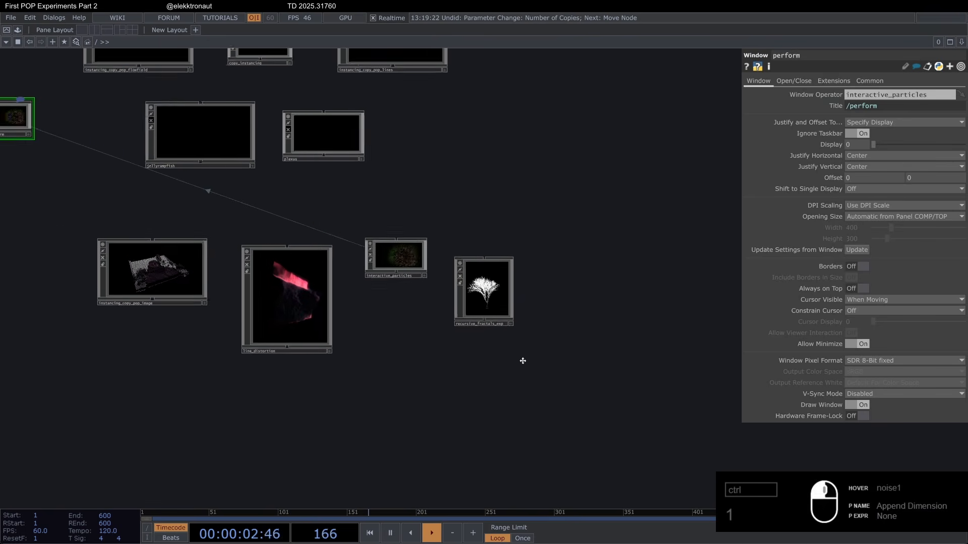
Step: Leave recursive_fractals_exp for the project's root network and look over the experiment components there
drag(522, 360, 643, 392)
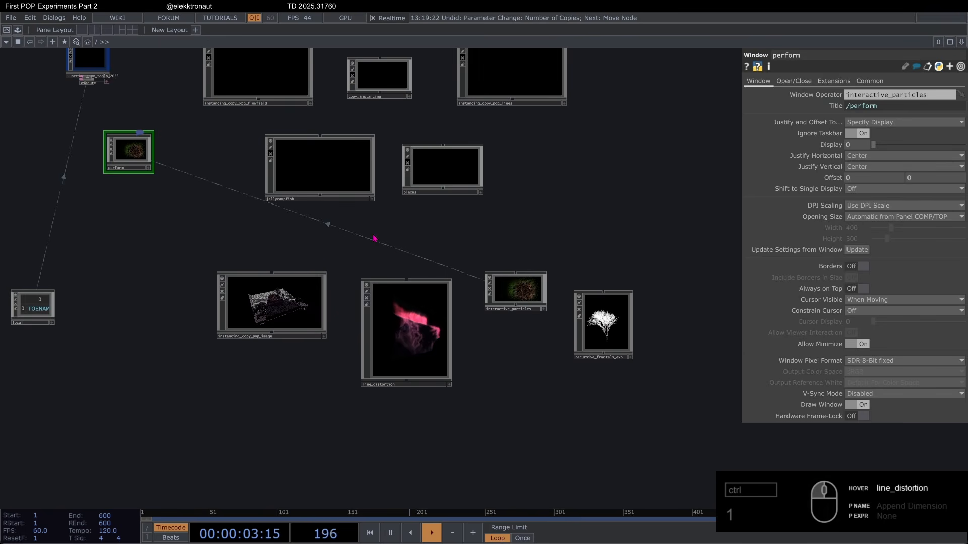
scroll(376, 240, up, 3)
drag(403, 251, 348, 203)
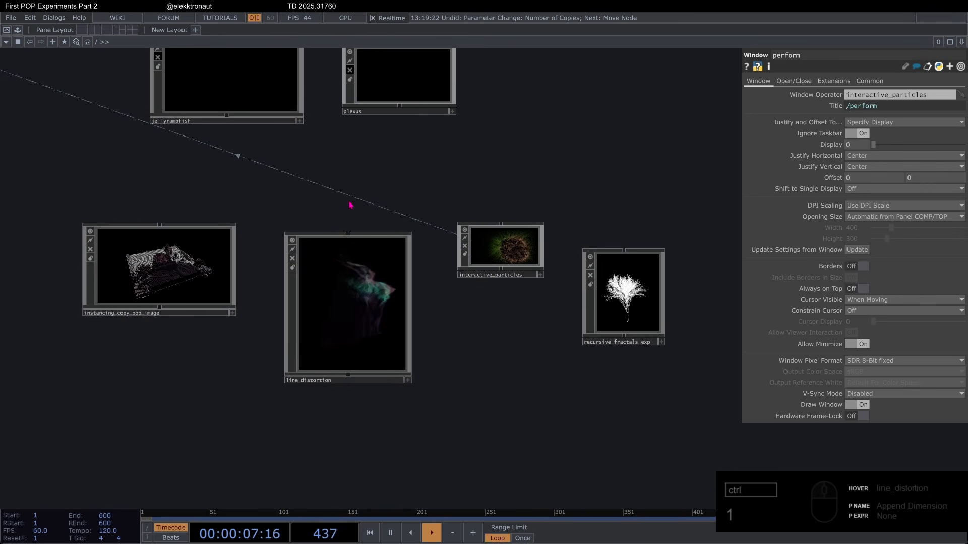